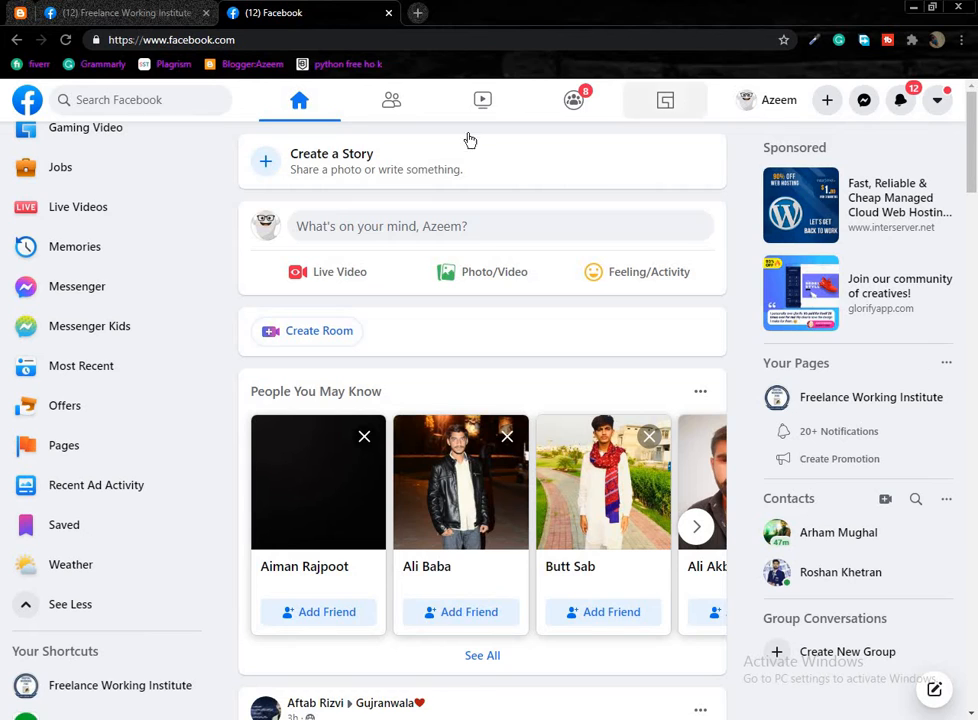
# Choose Page from the top bar's + Create menu to start a new Facebook Page.
pyautogui.scroll(5, 137, 330)
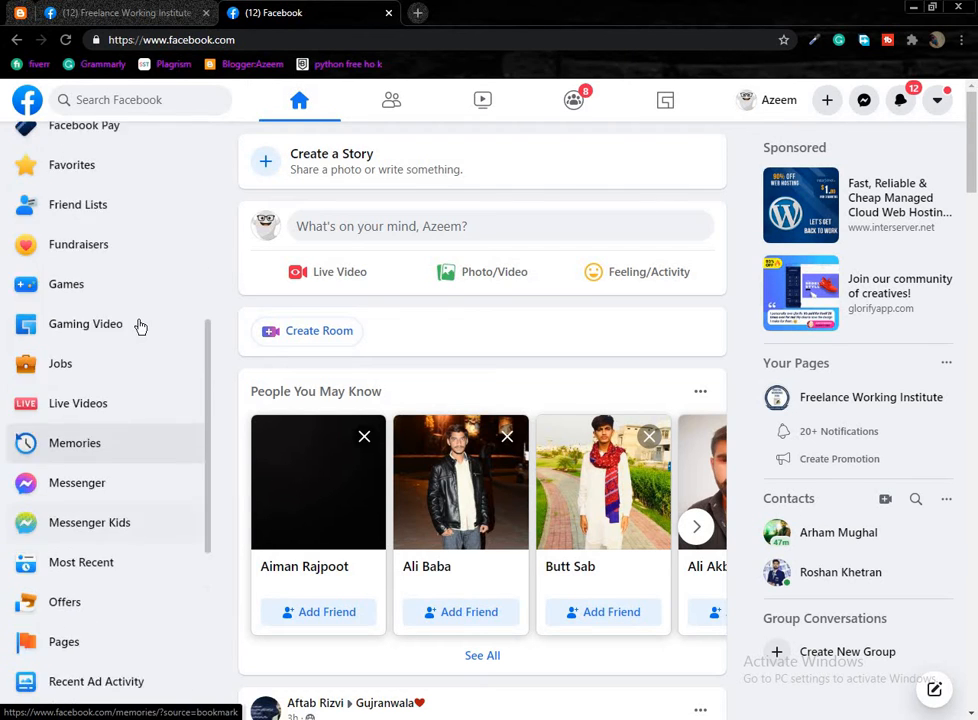
pyautogui.click(825, 101)
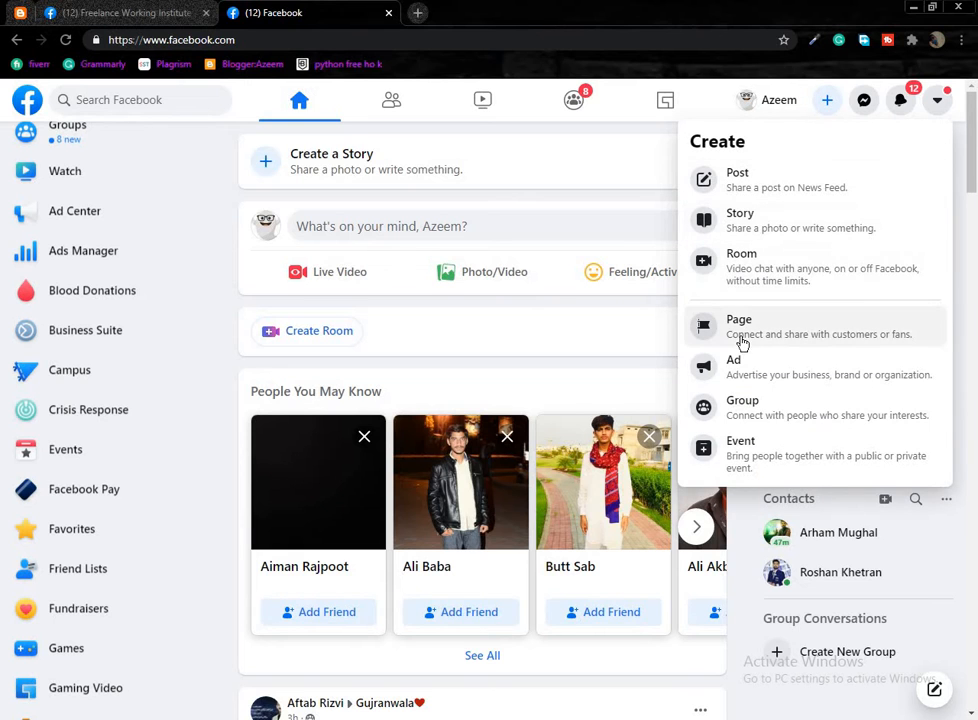
pyautogui.scroll(-2, 745, 360)
pyautogui.scroll(2, 410, 390)
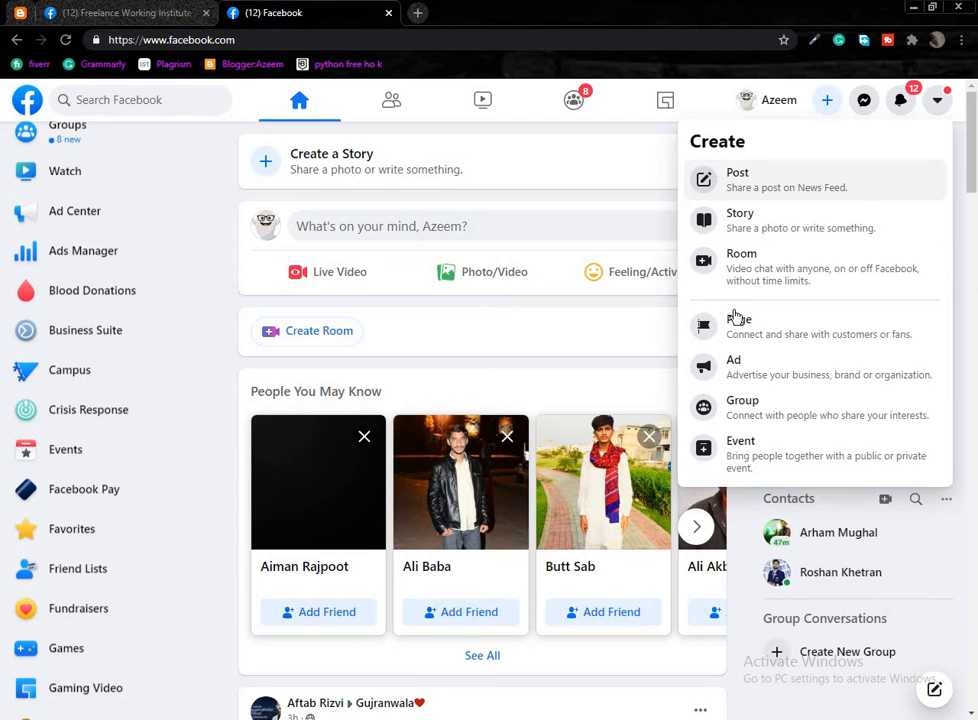
pyautogui.click(726, 341)
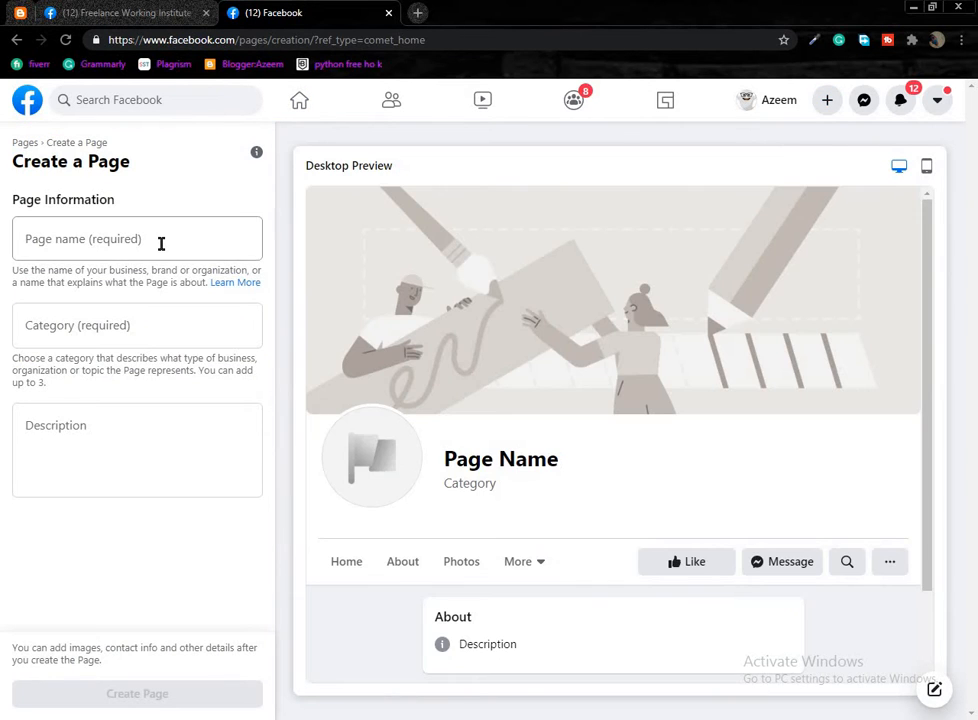
# Enter FWI as the Page name and pick the Sports suggestion for Category.
pyautogui.click(161, 243)
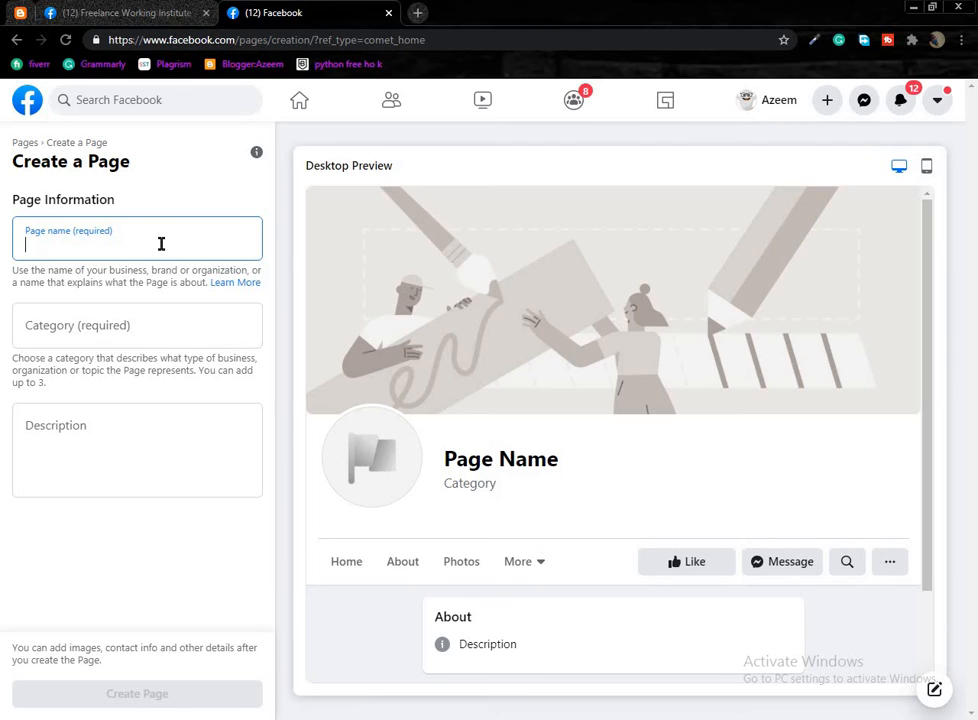
pyautogui.write('FWI')
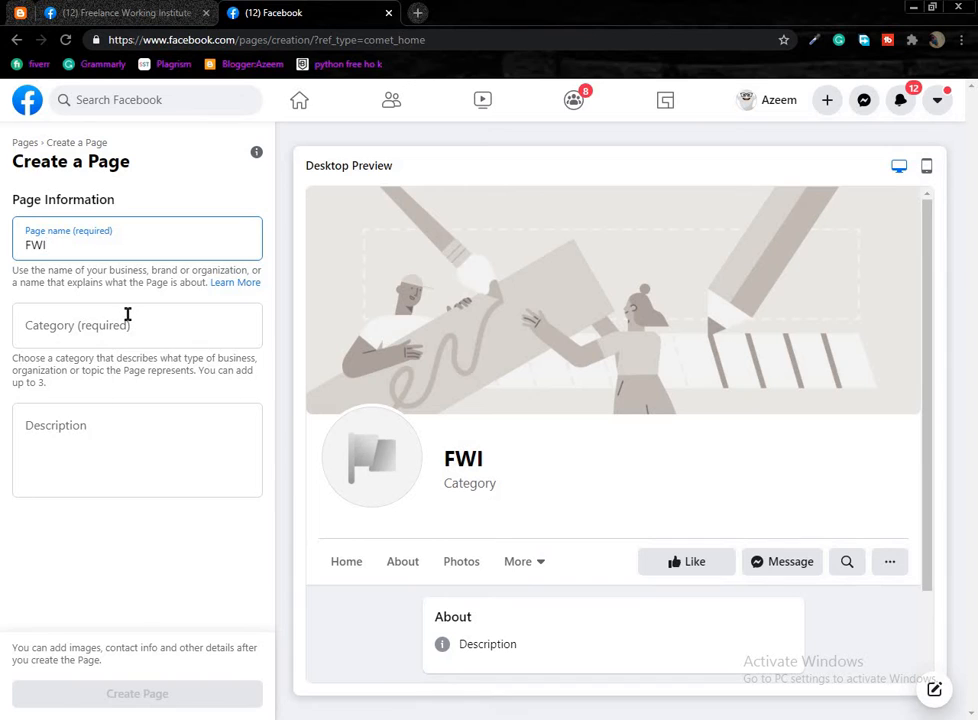
pyautogui.click(128, 314)
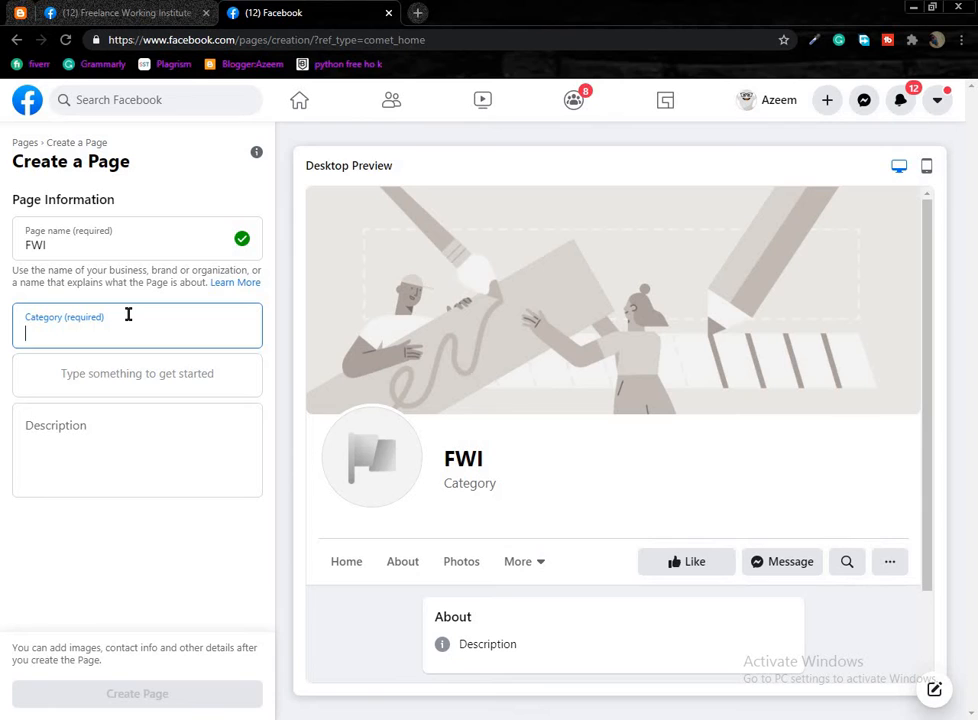
pyautogui.write('SPort')
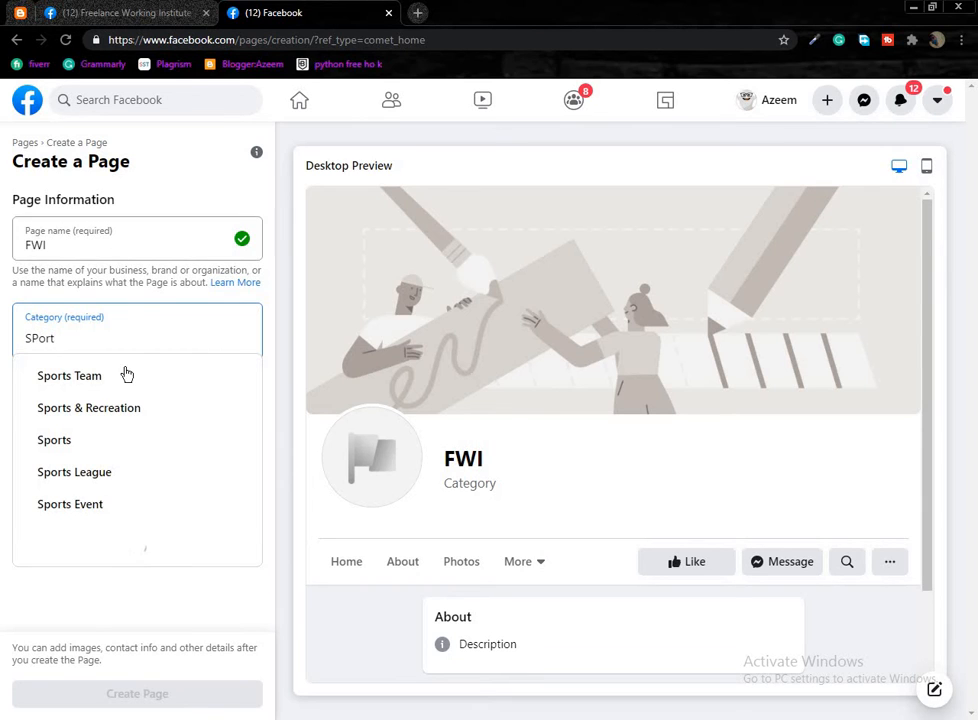
pyautogui.click(110, 430)
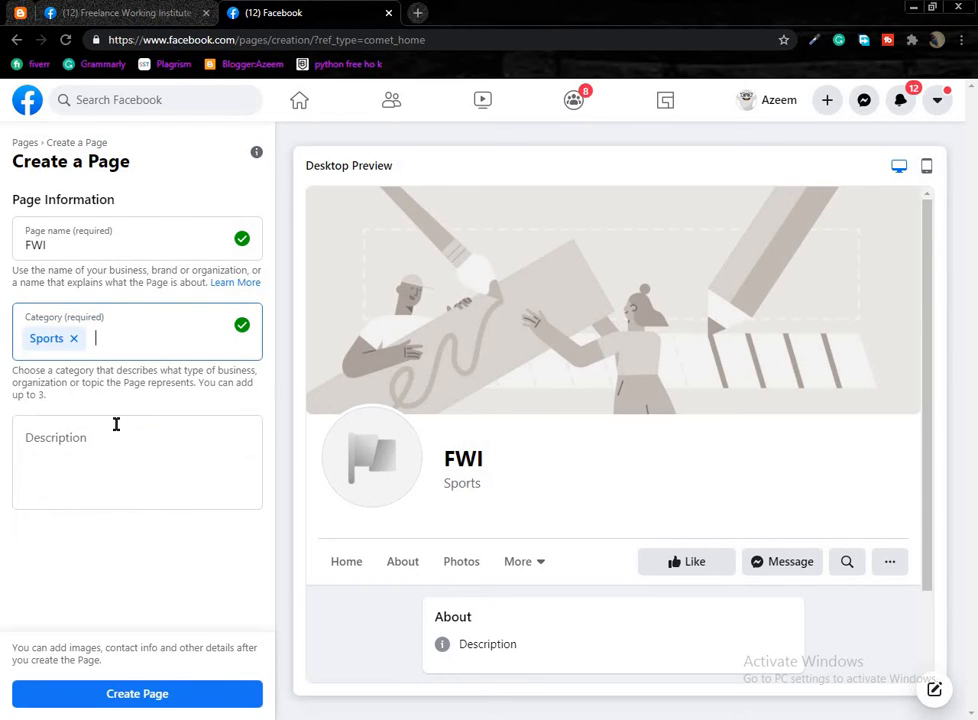
pyautogui.click(104, 448)
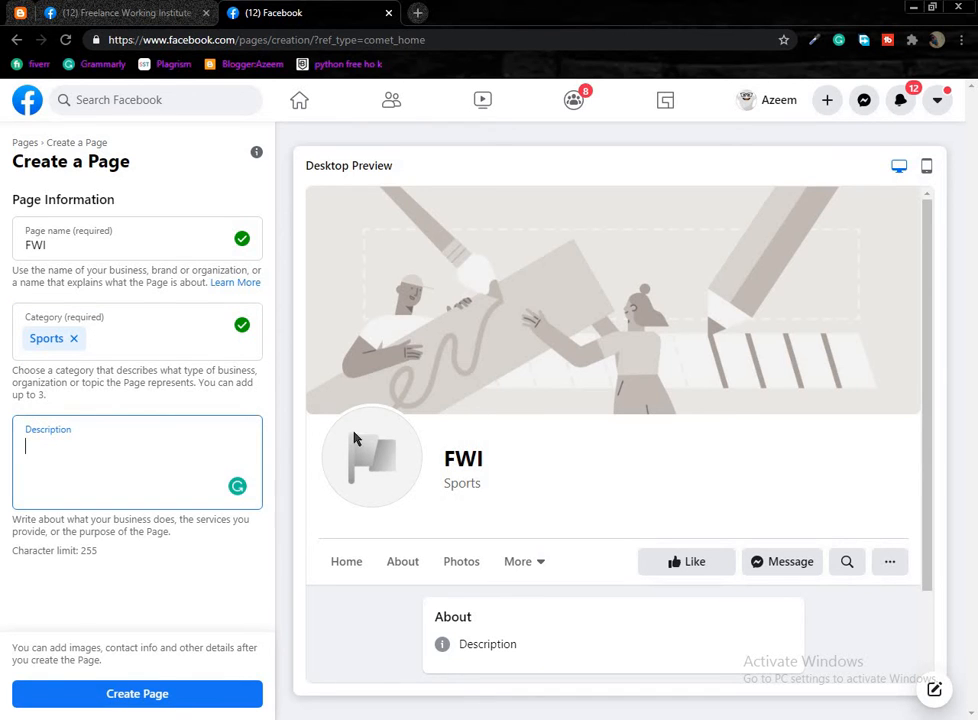
pyautogui.click(148, 13)
# Paste the Freelance Working Institute About text into the FWI Description and create the Page.
pyautogui.moveTo(974, 202); pyautogui.dragTo(976, 288)
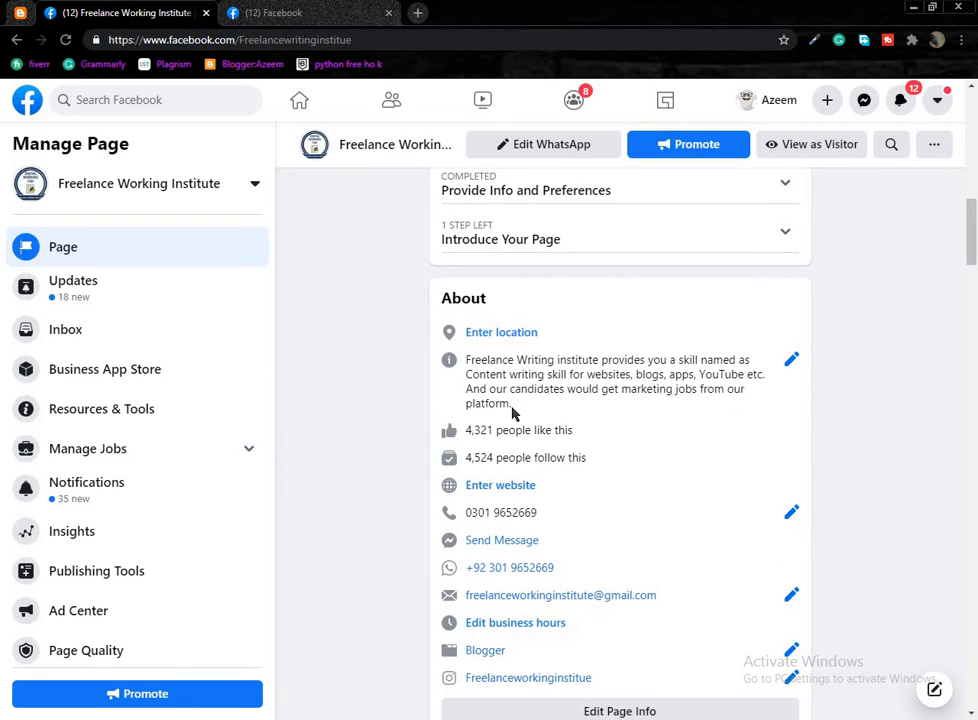
pyautogui.moveTo(486, 374); pyautogui.dragTo(466, 357)
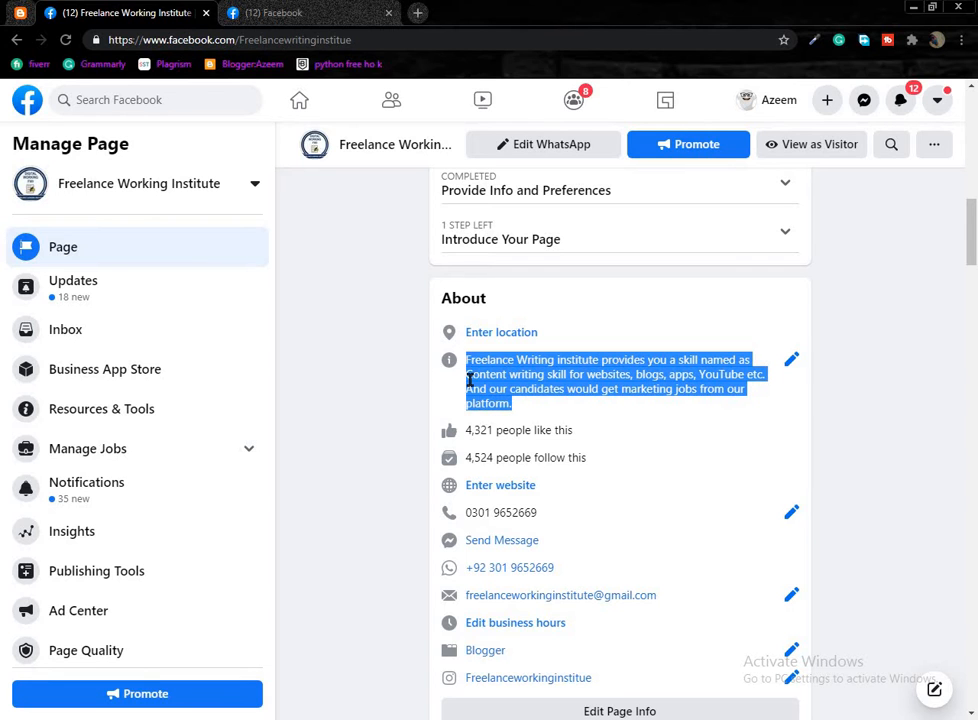
pyautogui.click(285, 12)
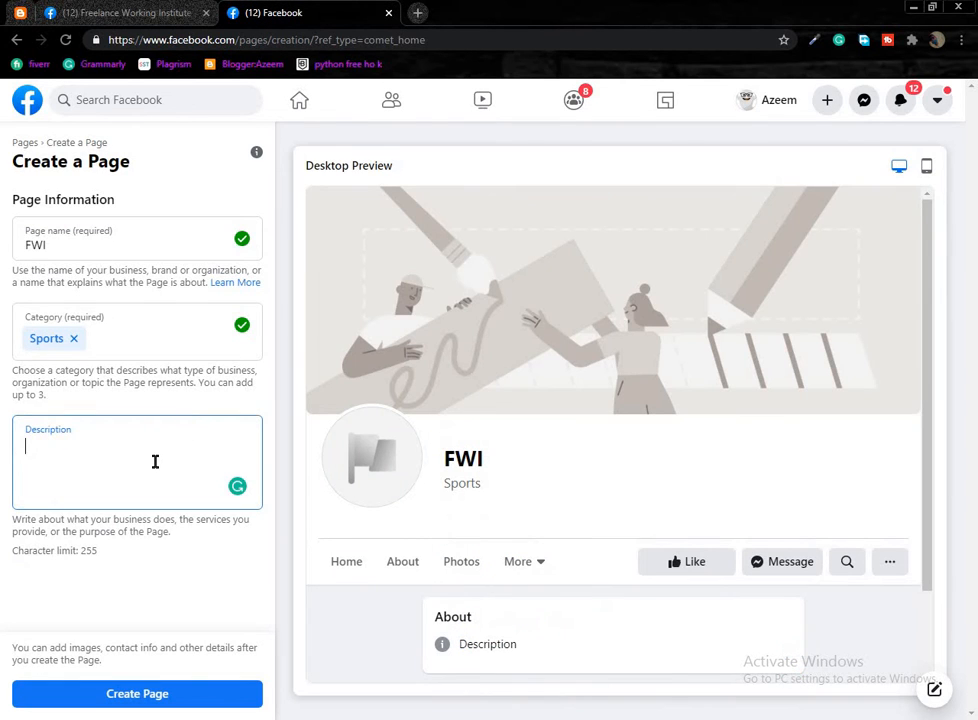
pyautogui.write('Freelance Writing institute provides you a skill named as Content writing skill for websites, blogs, apps, YouTube etc. And our candidates would get marketing jobs from our platform.')
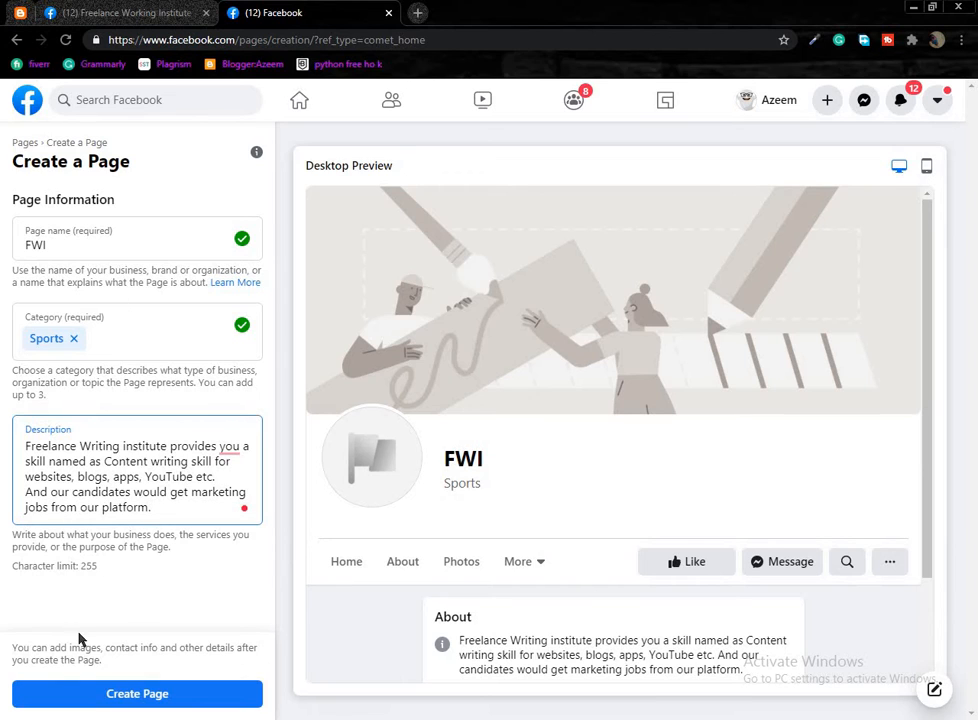
pyautogui.click(182, 698)
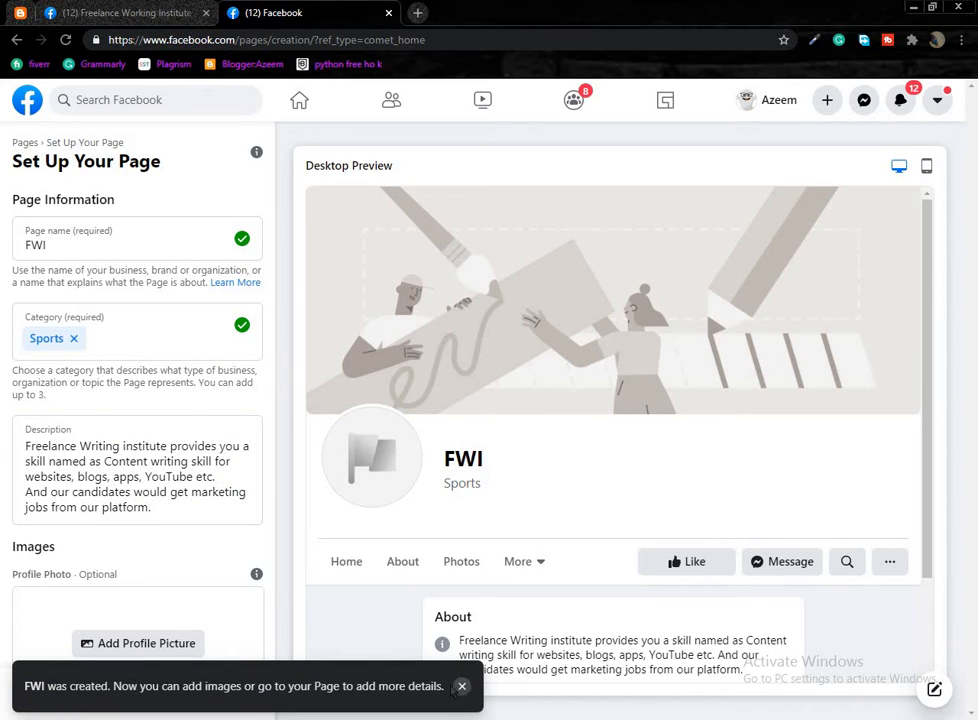
# Set my-company-logo from Idea_MaN (I:) > my- company as the FWI profile picture.
pyautogui.click(460, 688)
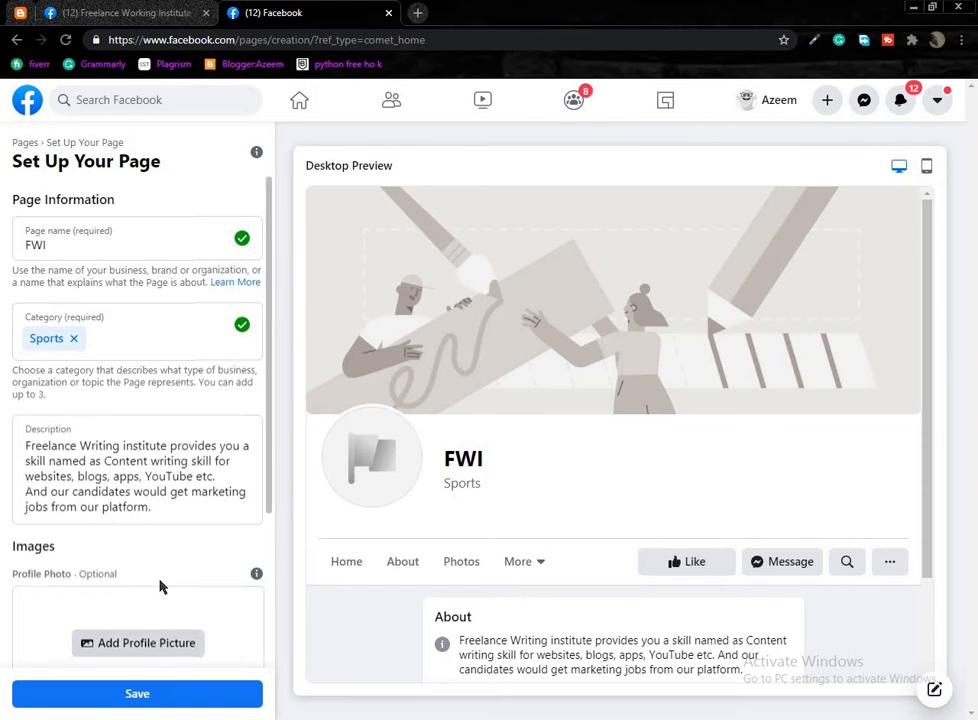
pyautogui.scroll(-2, 141, 515)
pyautogui.scroll(-1, 141, 515)
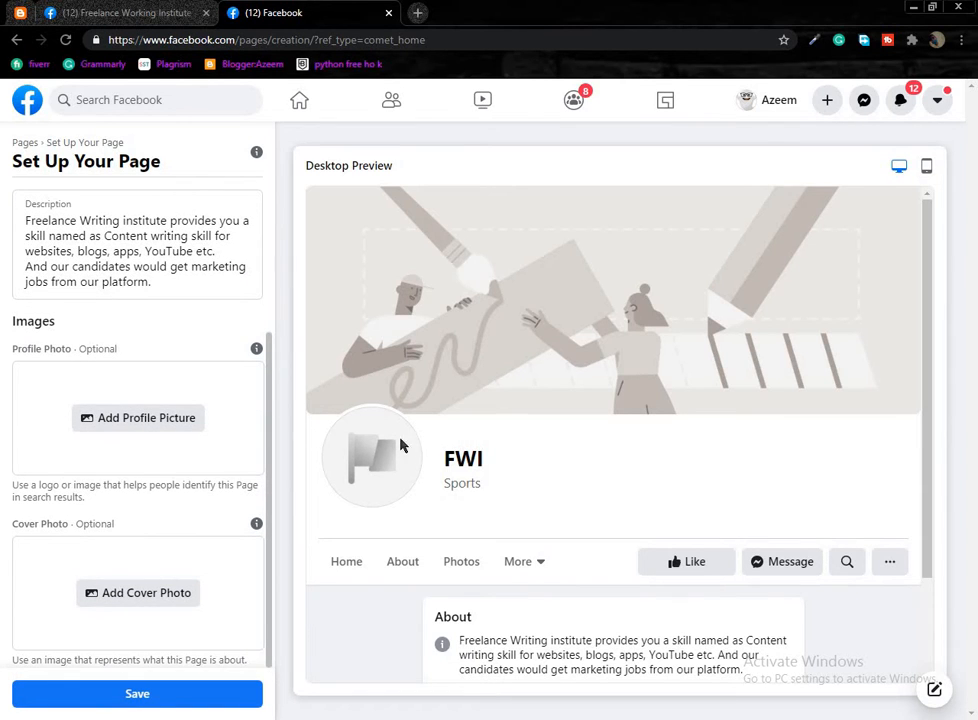
pyautogui.click(172, 427)
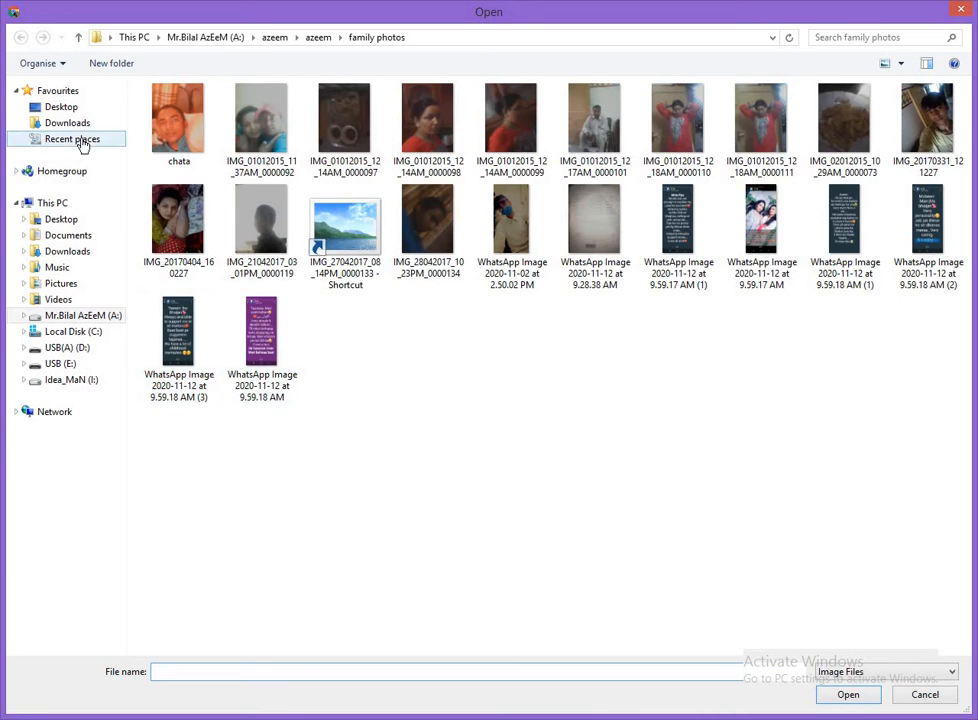
pyautogui.click(74, 139)
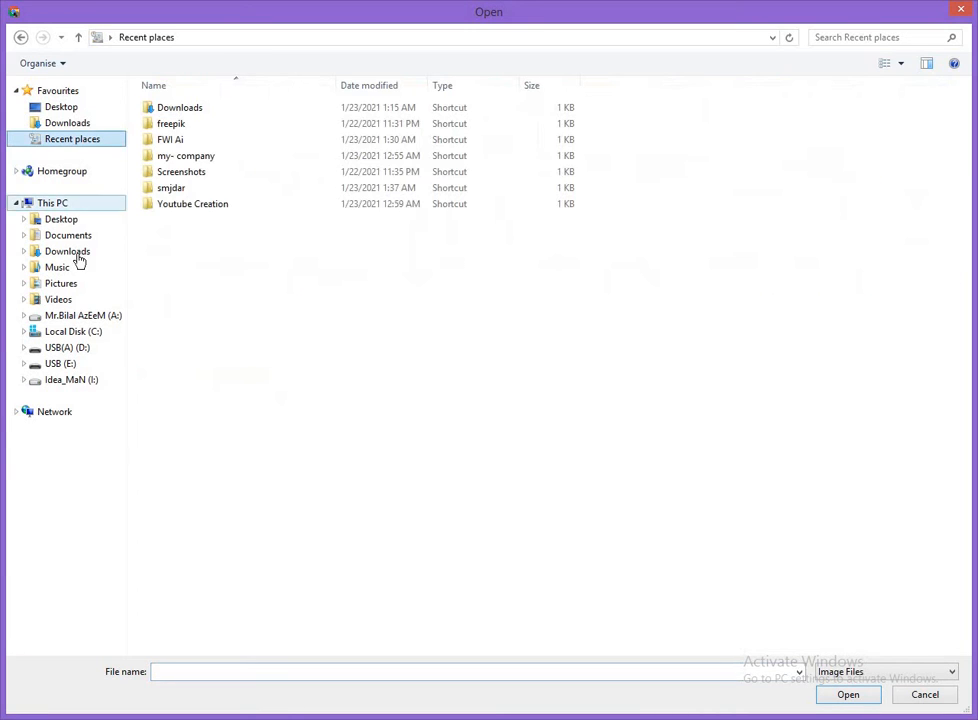
pyautogui.click(88, 381)
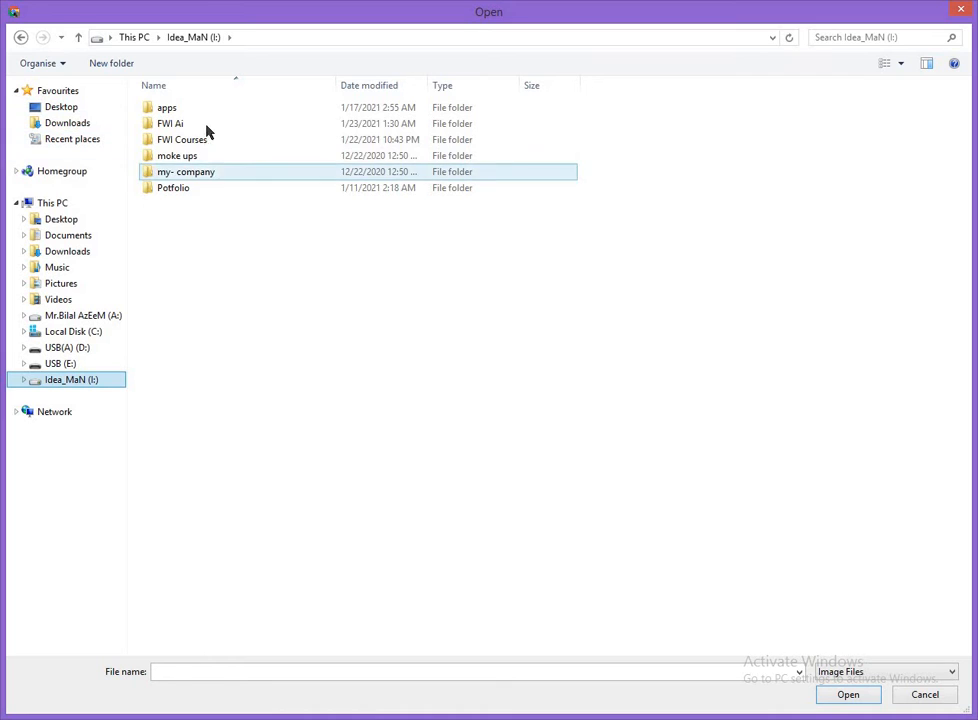
pyautogui.doubleClick(190, 174)
pyautogui.doubleClick(428, 125)
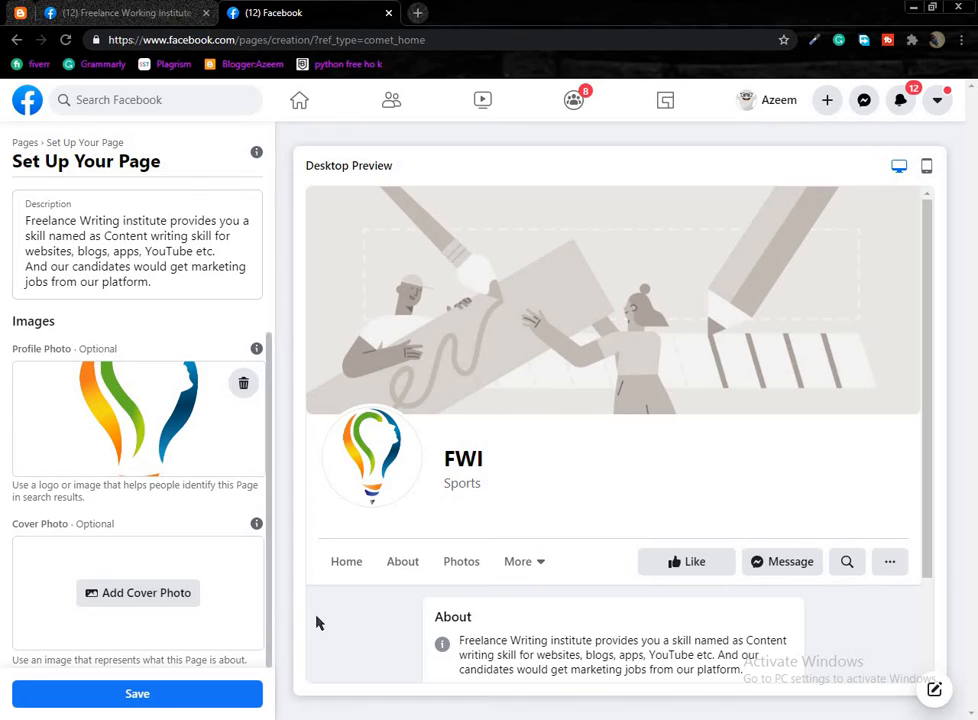
# Add WALLPAPER(0) as the FWI cover photo and save the Page setup.
pyautogui.click(195, 596)
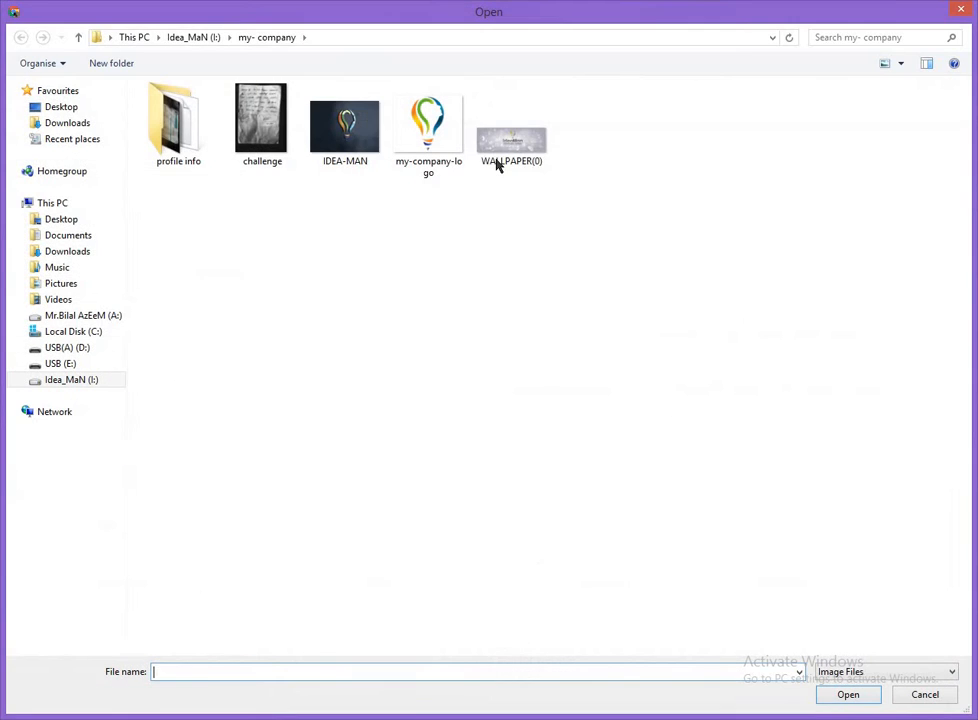
pyautogui.click(498, 163)
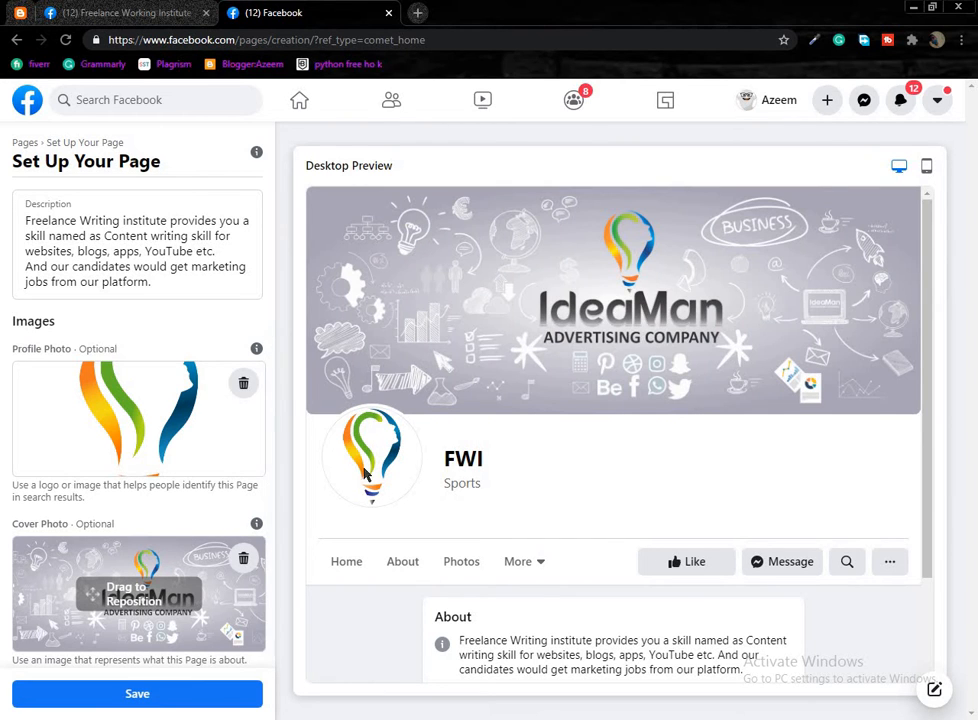
pyautogui.click(66, 693)
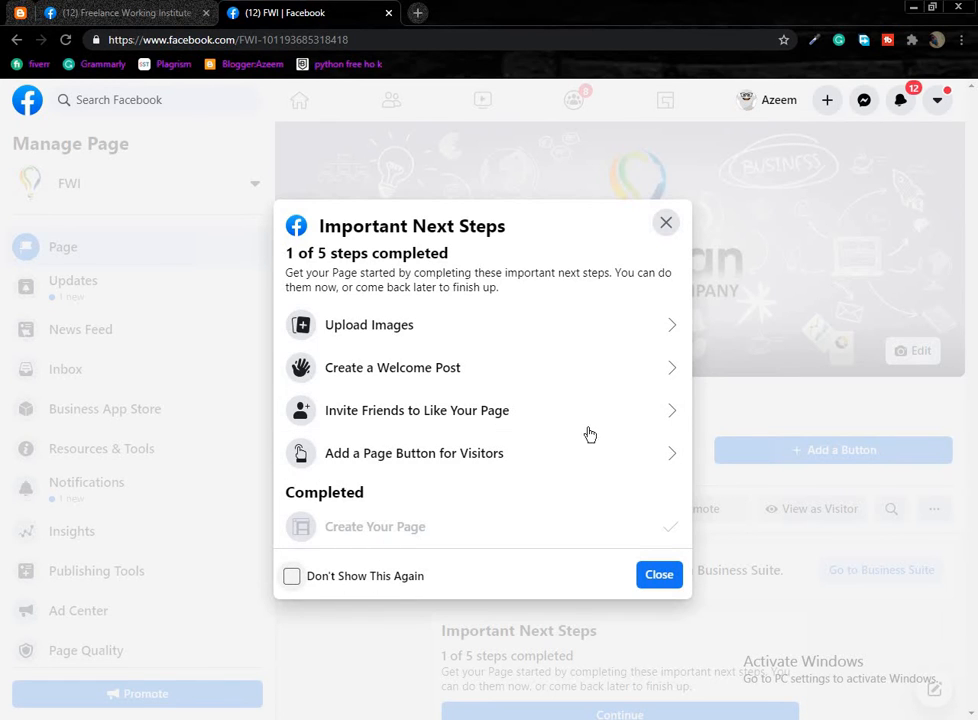
# Close the Important Next Steps dialog and scroll down through the FWI Page.
pyautogui.click(665, 222)
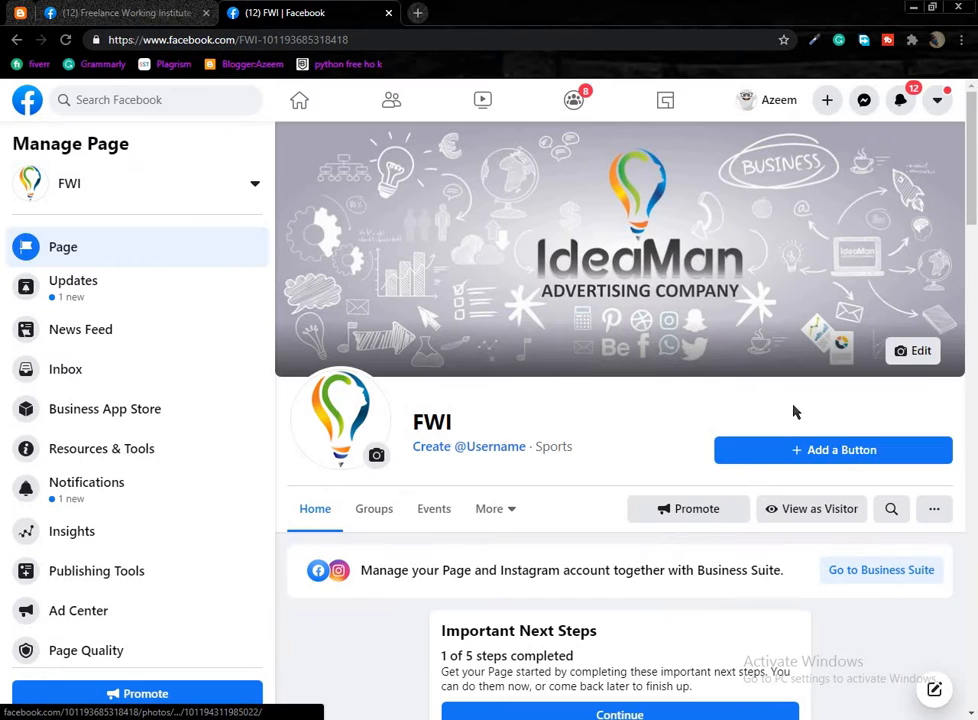
pyautogui.scroll(-6, 970, 543)
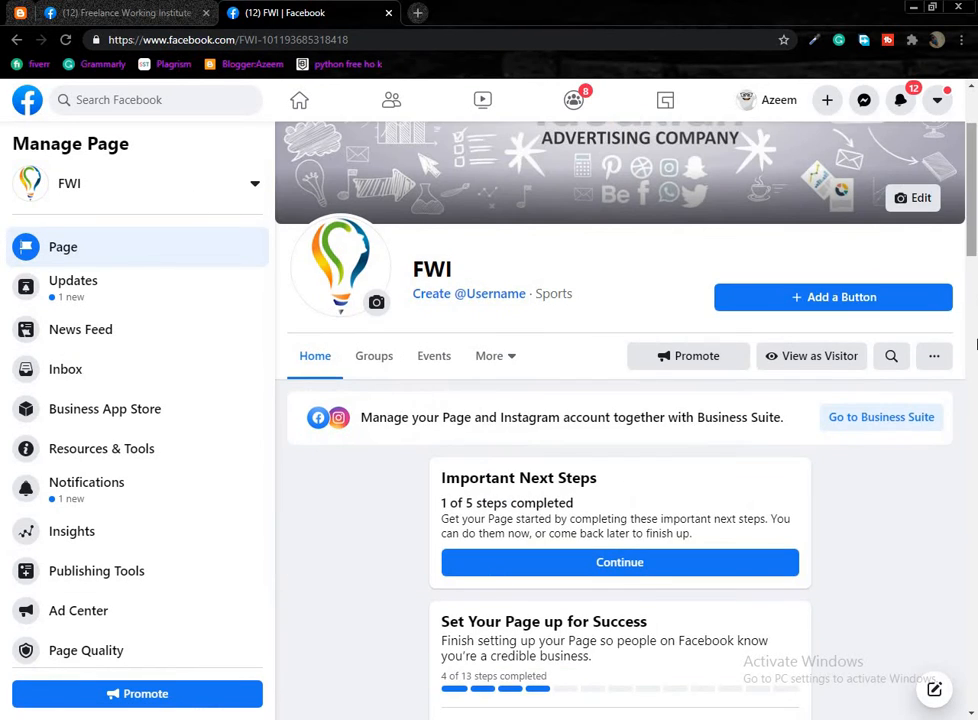
pyautogui.moveTo(970, 543); pyautogui.dragTo(964, 142)
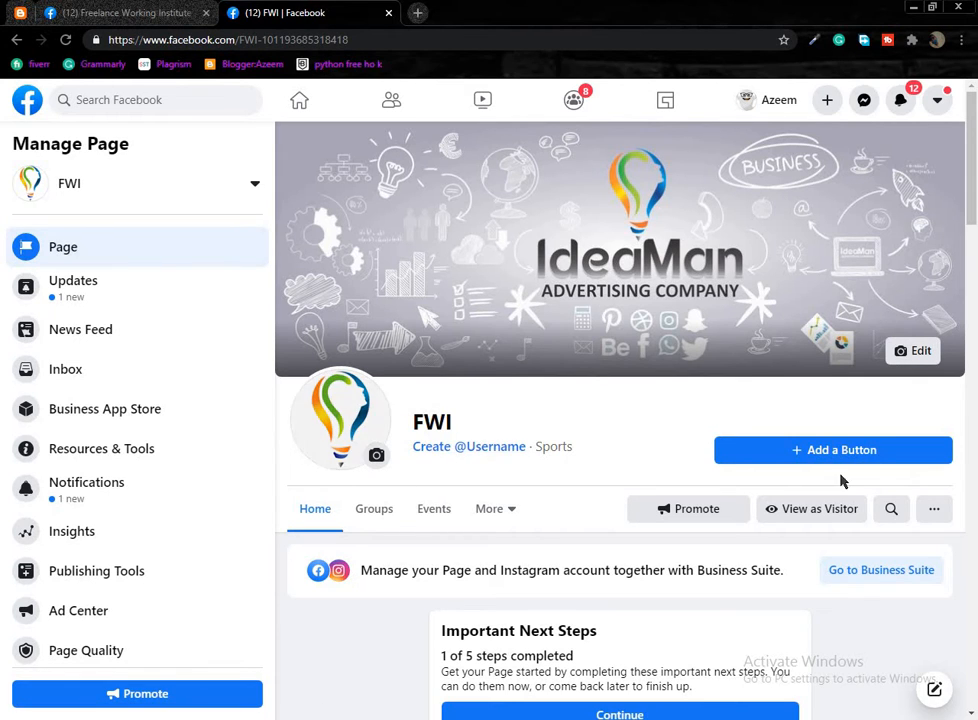
# Browse the Edit Page Button action choices, then close the dialog without adding one.
pyautogui.click(806, 450)
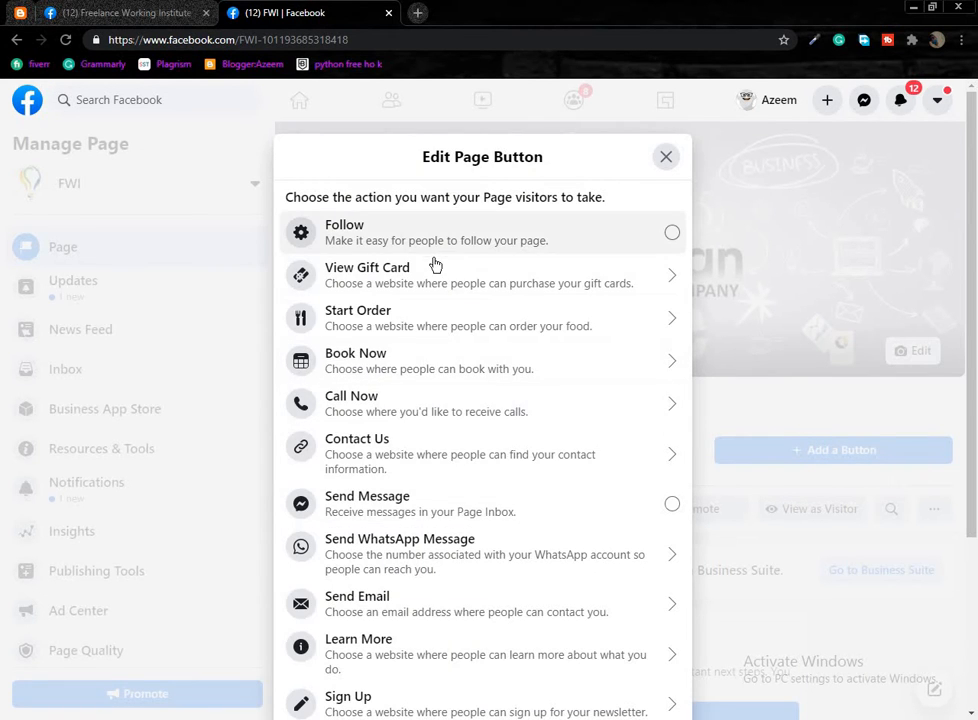
pyautogui.scroll(-1, 440, 346)
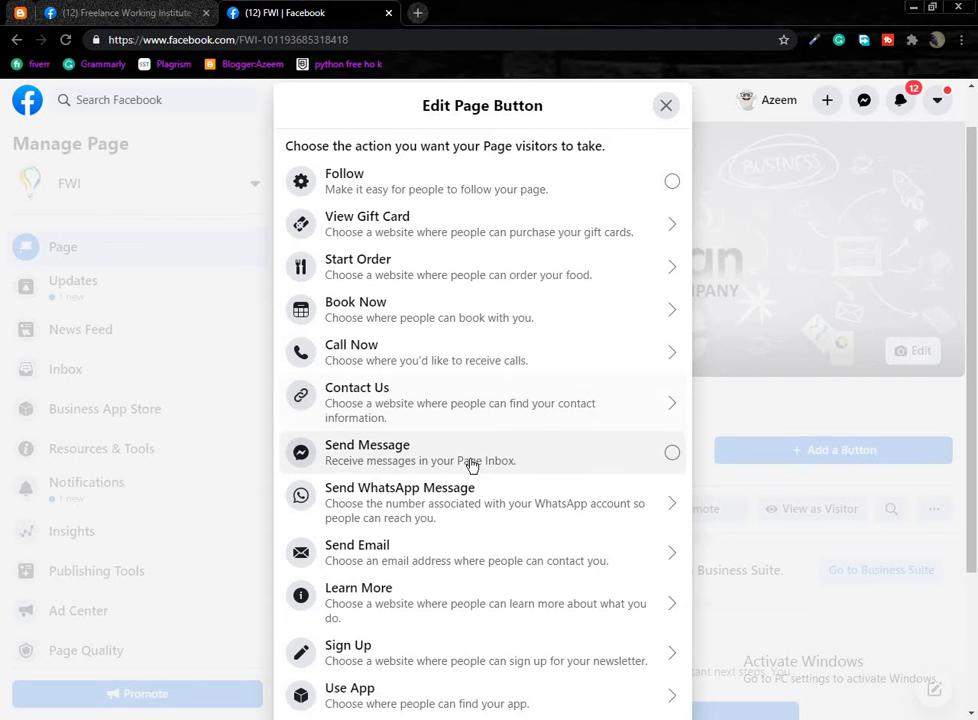
pyautogui.scroll(-1, 465, 463)
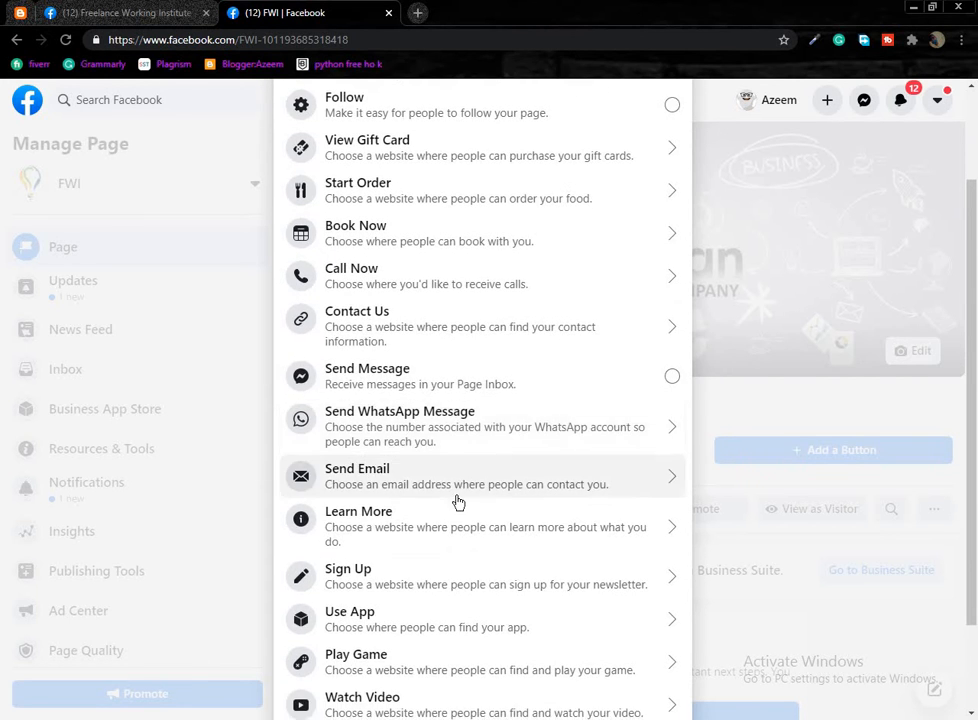
pyautogui.scroll(1, 446, 465)
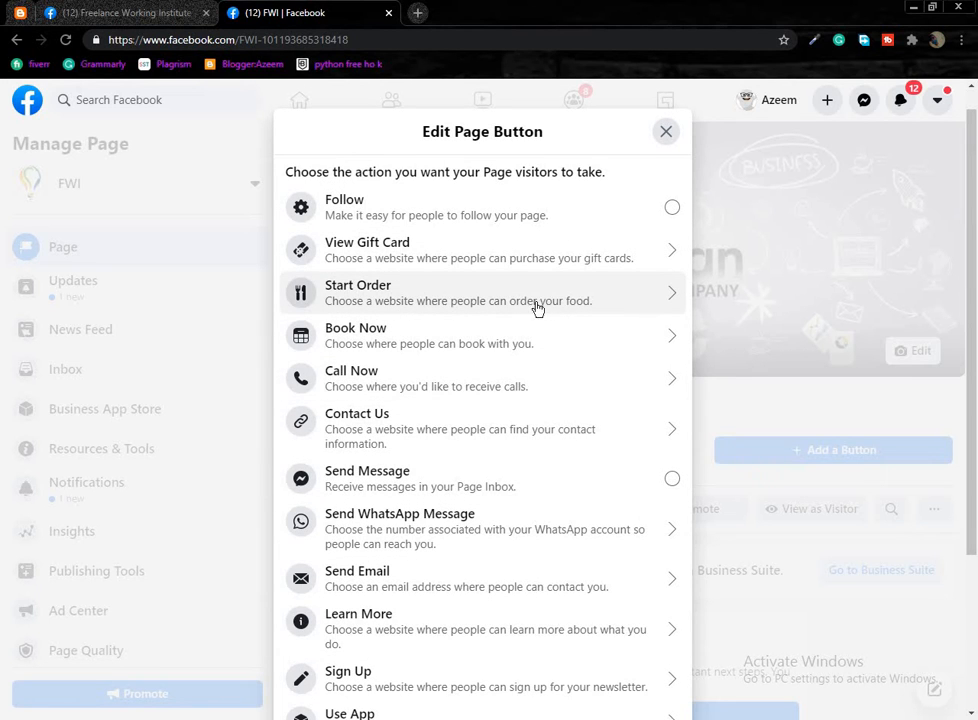
pyautogui.scroll(-1, 371, 463)
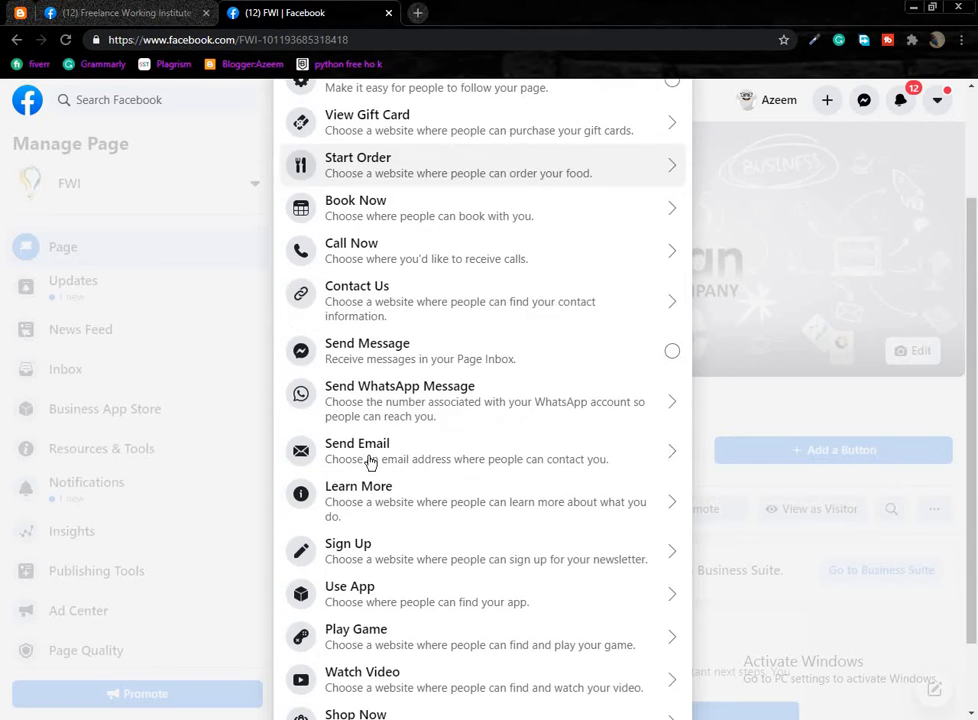
pyautogui.scroll(-1, 376, 450)
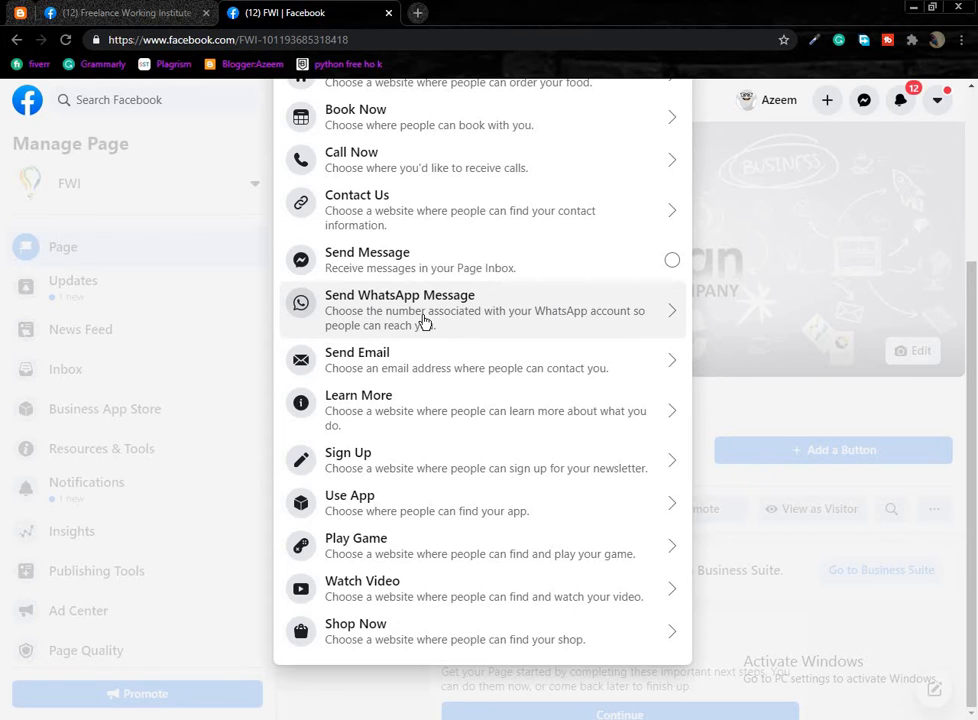
pyautogui.scroll(3, 500, 455)
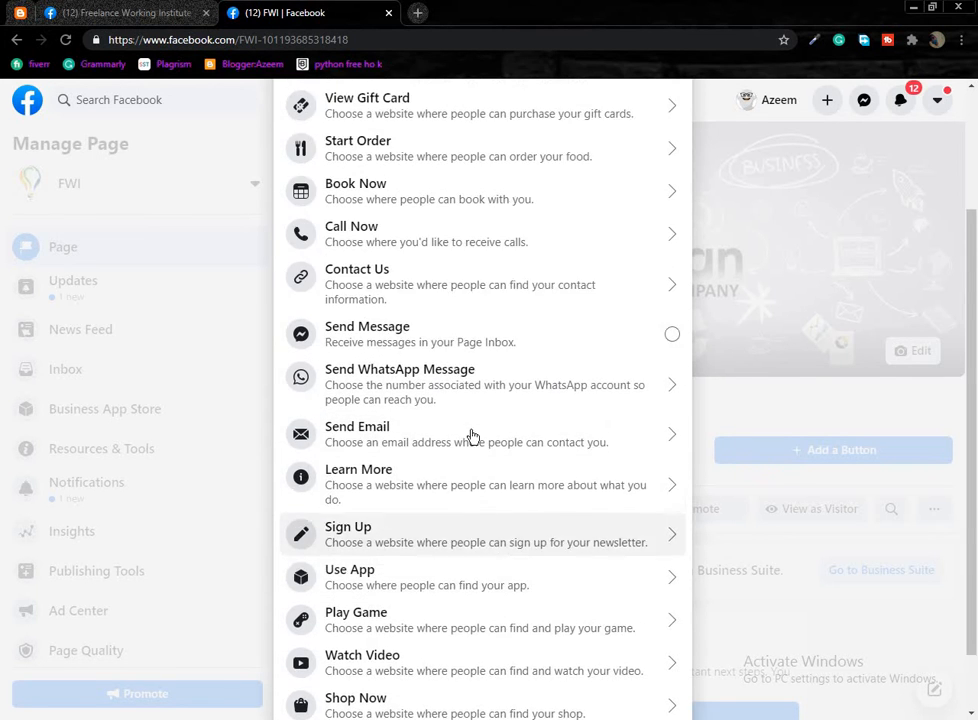
pyautogui.click(666, 137)
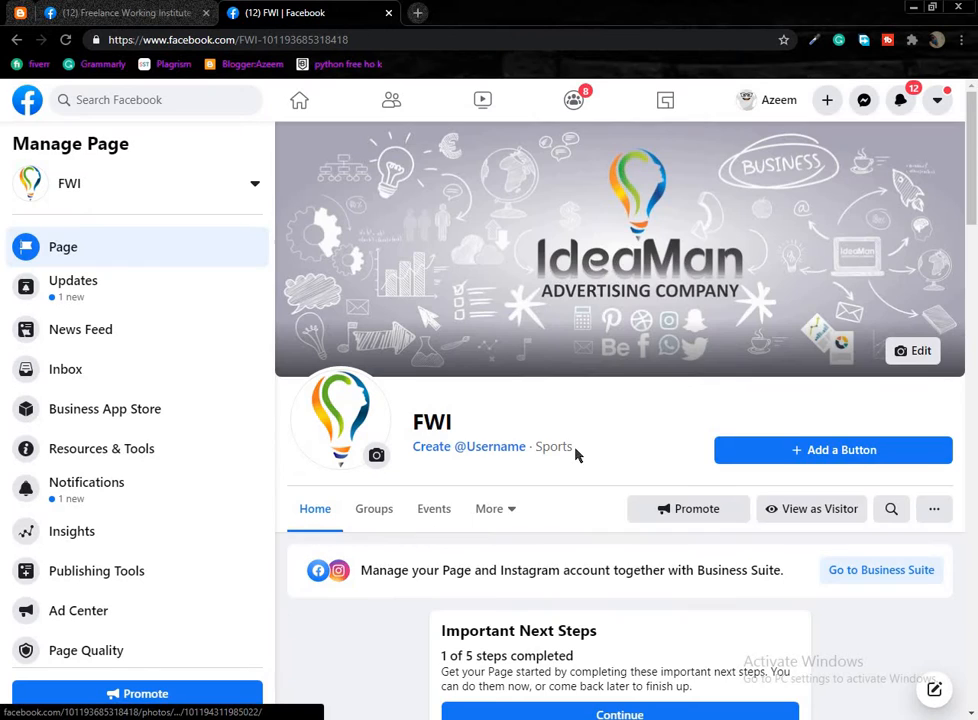
# Browse the FWI Page's Groups, Events and More sections.
pyautogui.scroll(-3, 380, 470)
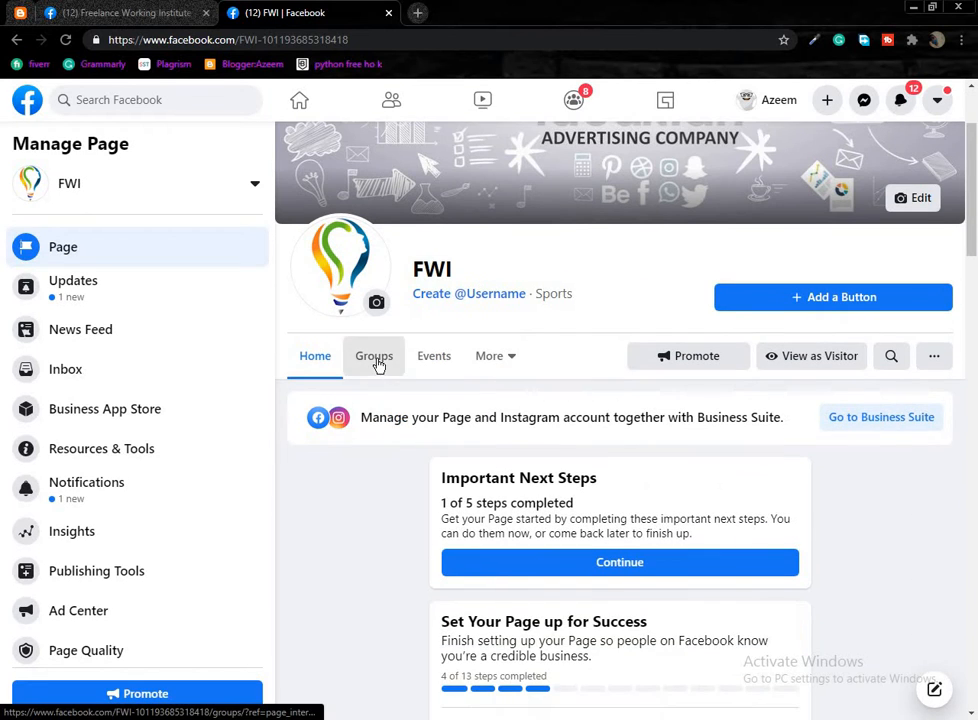
pyautogui.click(373, 368)
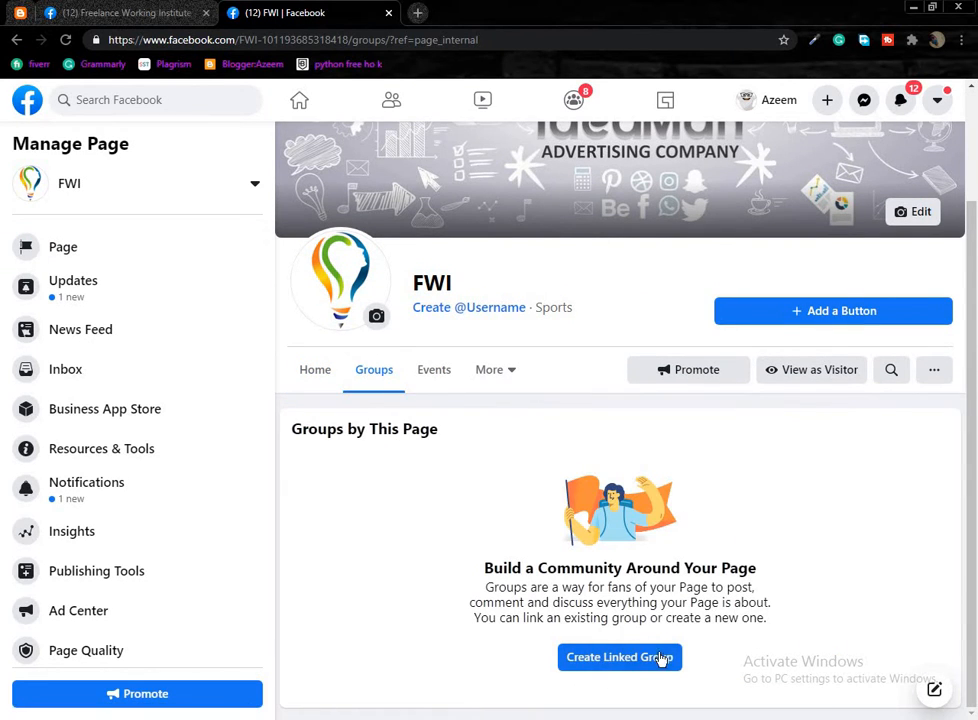
pyautogui.click(435, 370)
pyautogui.scroll(-2, 747, 410)
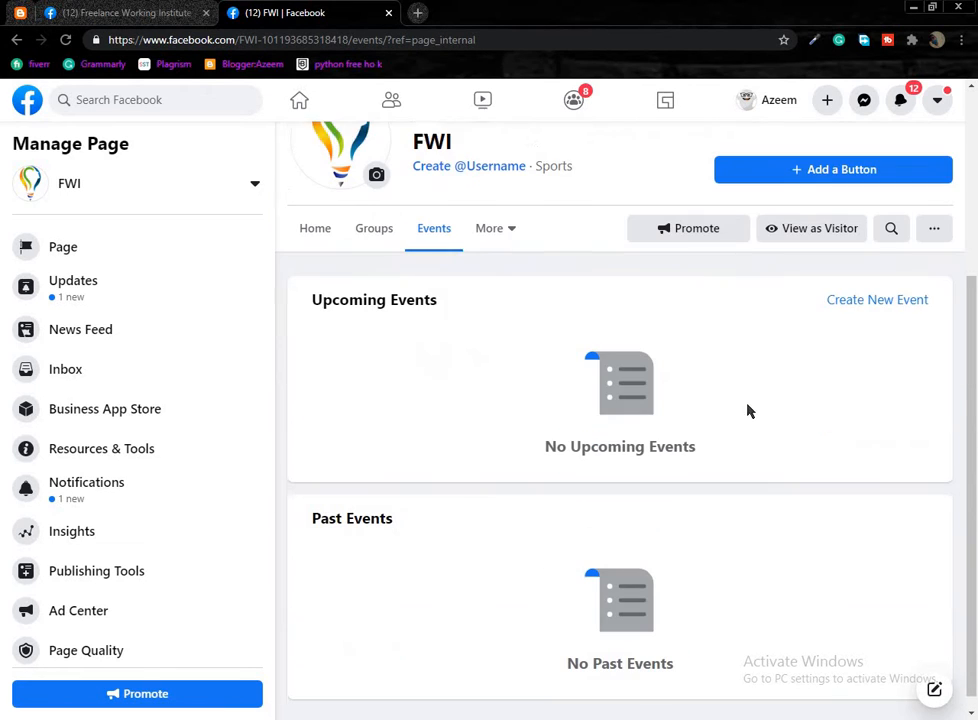
pyautogui.click(489, 214)
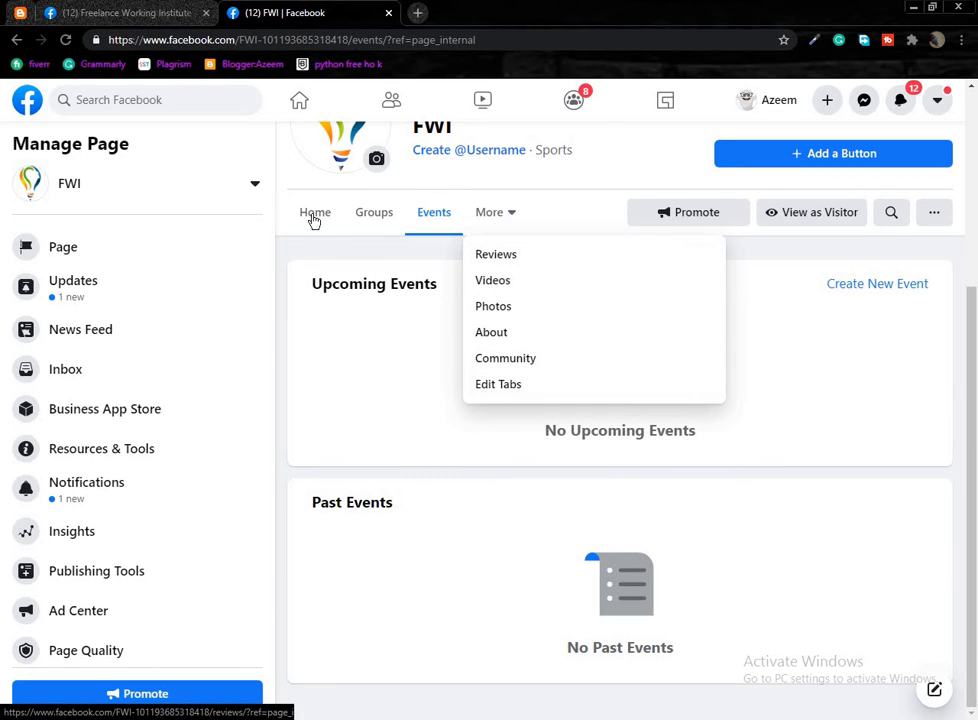
pyautogui.scroll(1, 530, 415)
pyautogui.scroll(3, 530, 415)
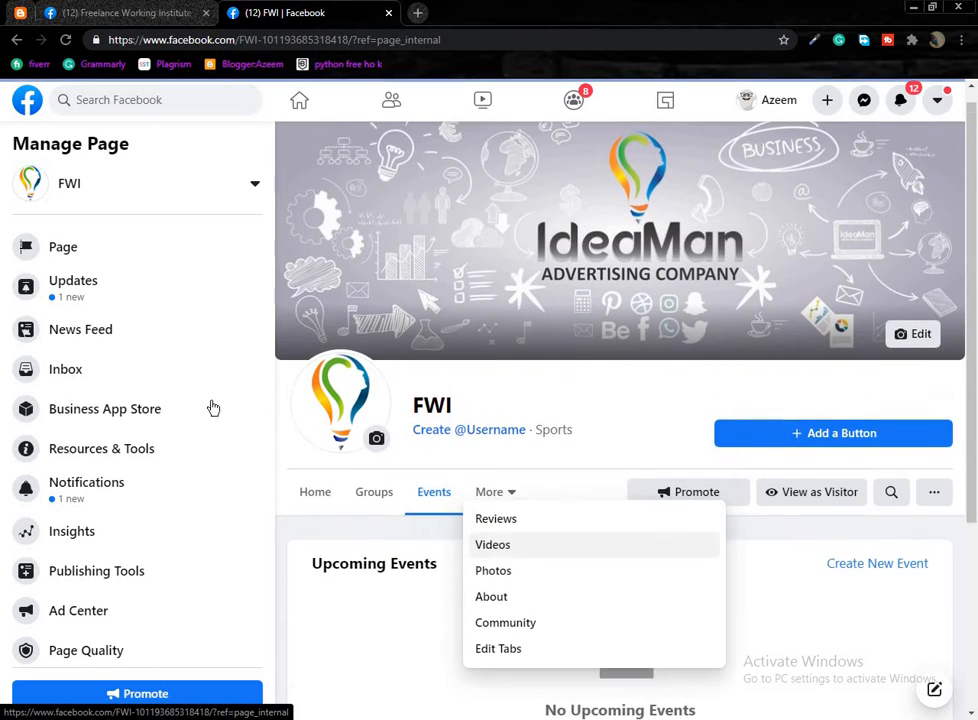
# Return to the Page home, view Updates, then open the Page's News Feed.
pyautogui.click(123, 248)
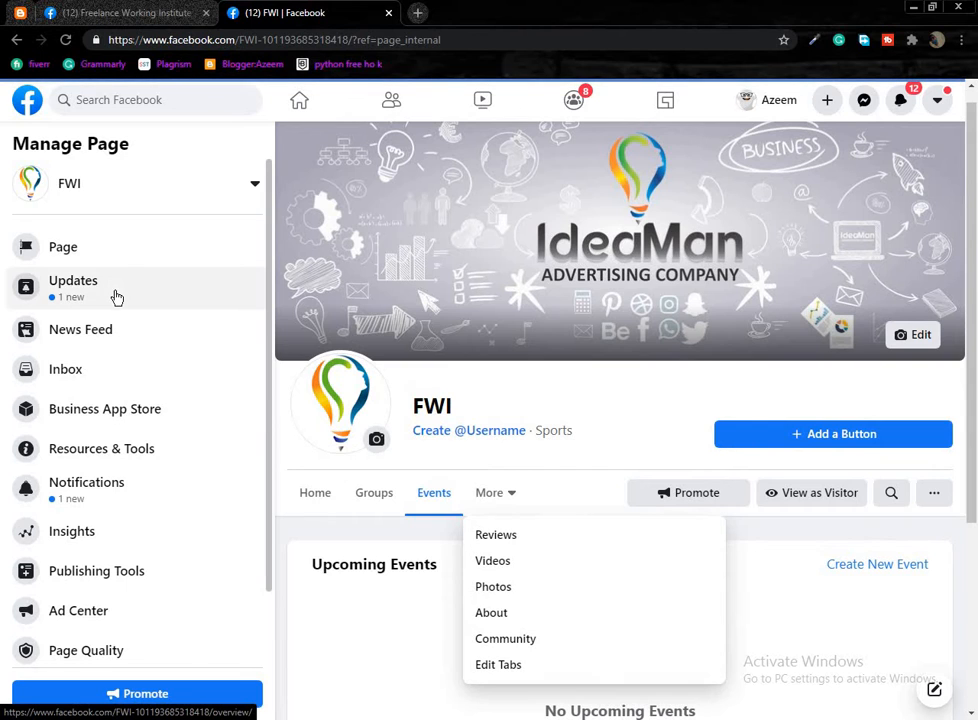
pyautogui.click(107, 305)
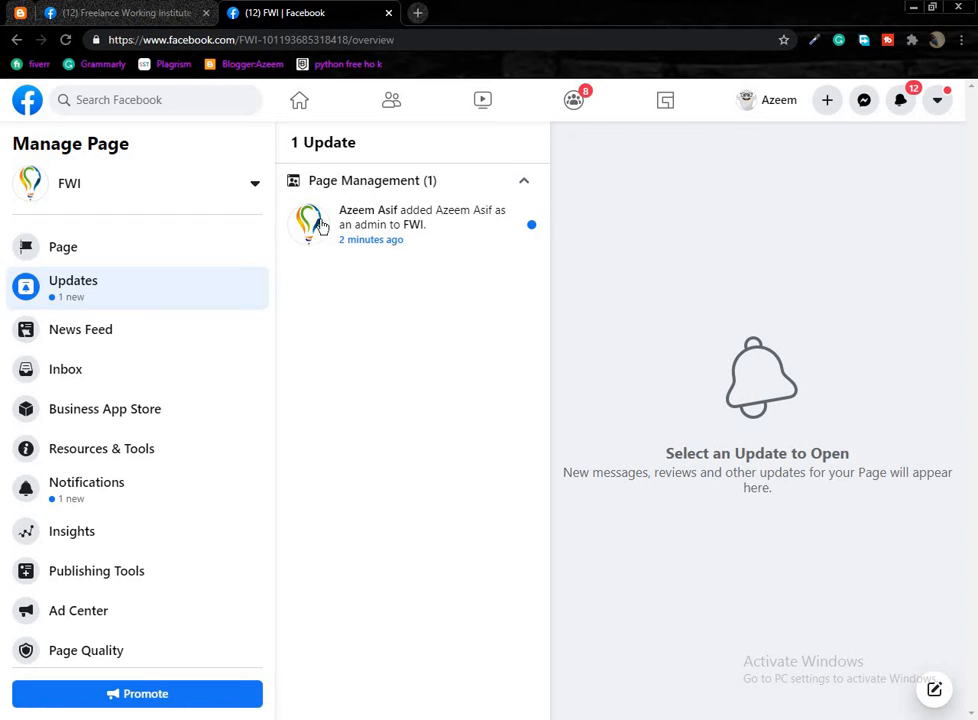
pyautogui.click(82, 331)
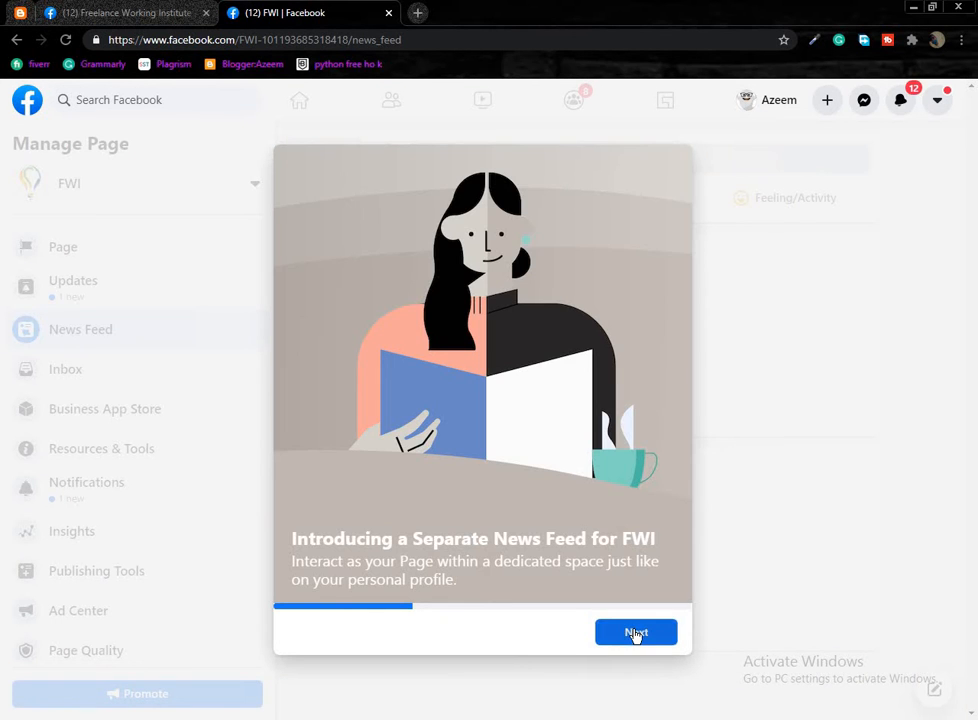
# Step forward and back through the News Feed introduction slides, then go to the Inbox.
pyautogui.click(634, 634)
pyautogui.click(642, 643)
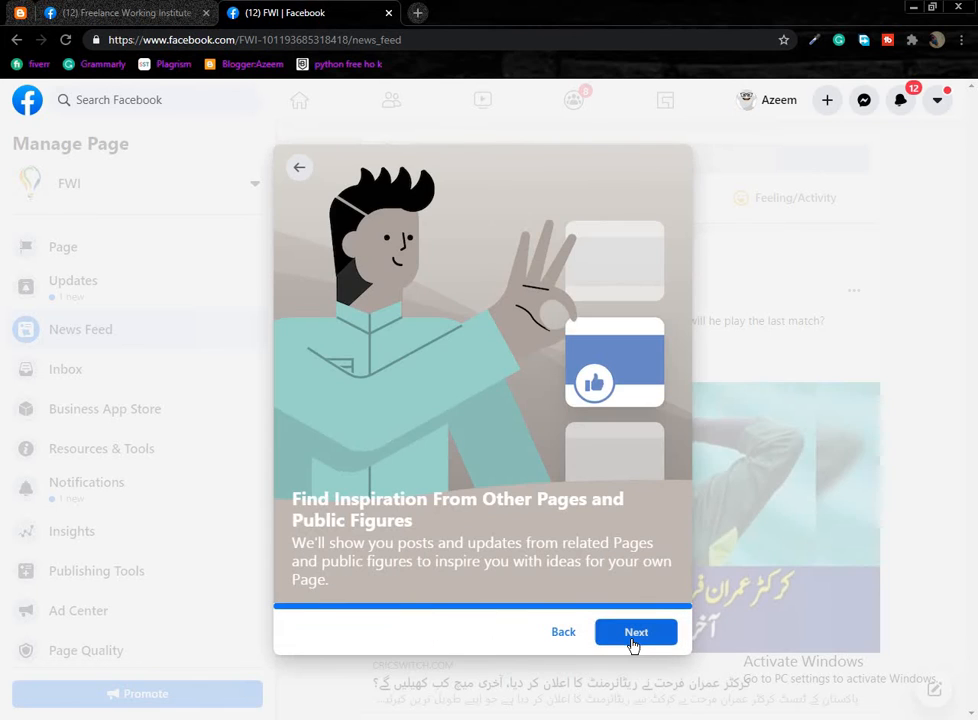
pyautogui.click(634, 633)
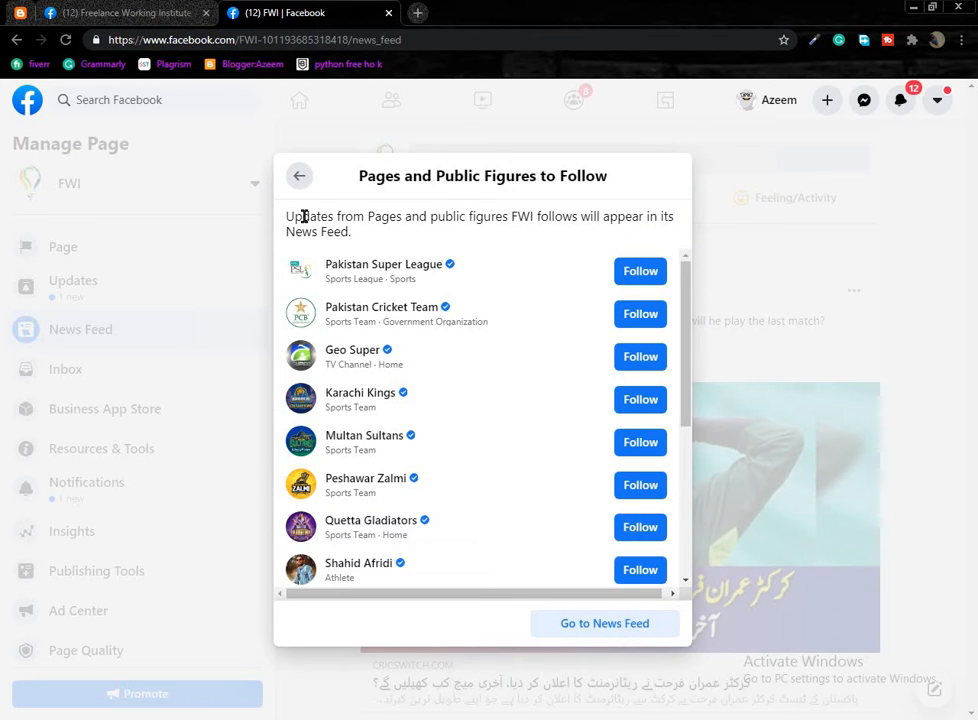
pyautogui.click(298, 180)
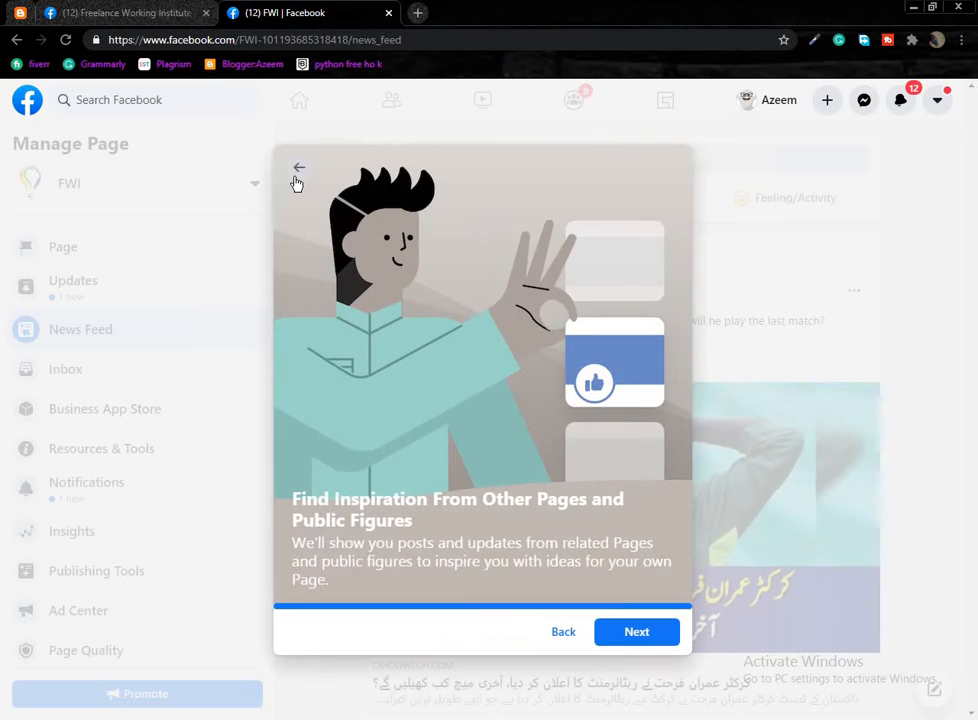
pyautogui.click(297, 179)
pyautogui.click(297, 181)
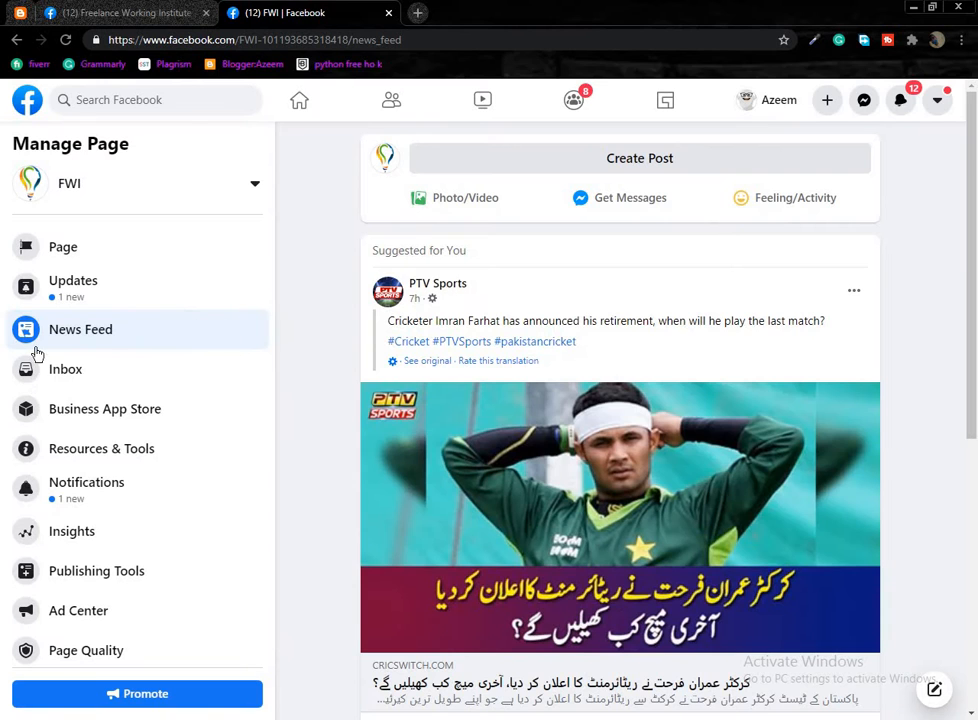
pyautogui.click(68, 372)
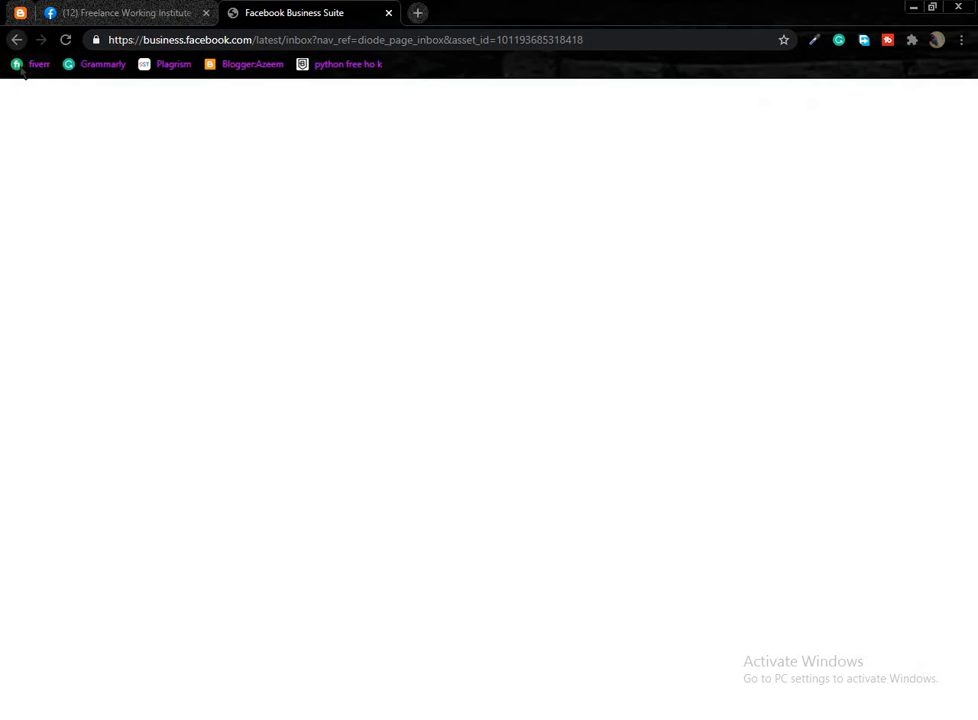
# Go back through browser history to the facebook.com home feed.
pyautogui.click(17, 40)
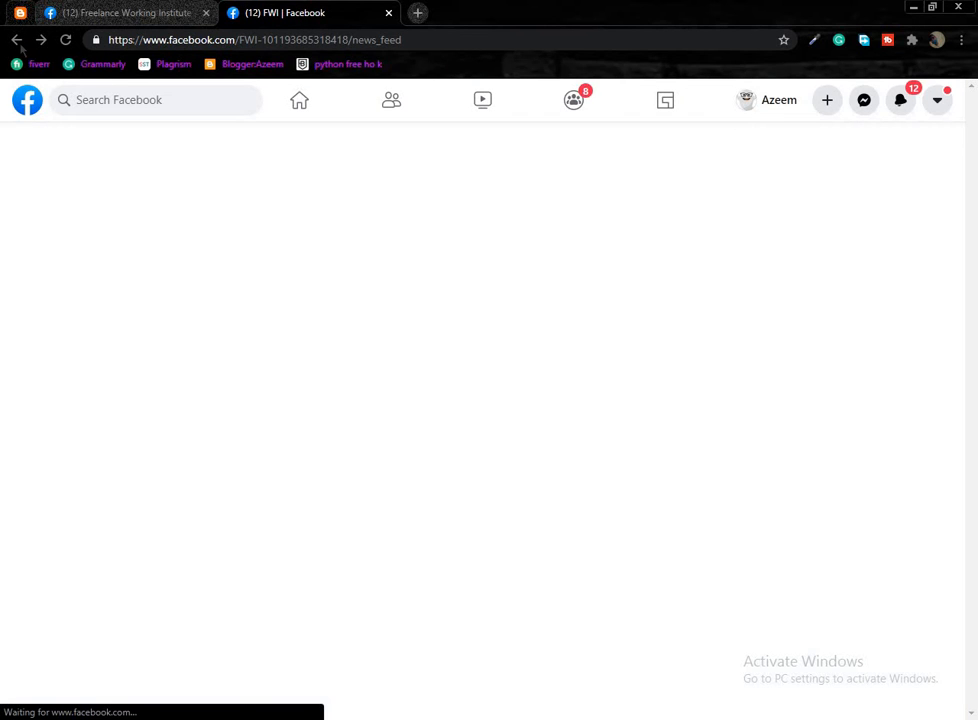
pyautogui.click(17, 40)
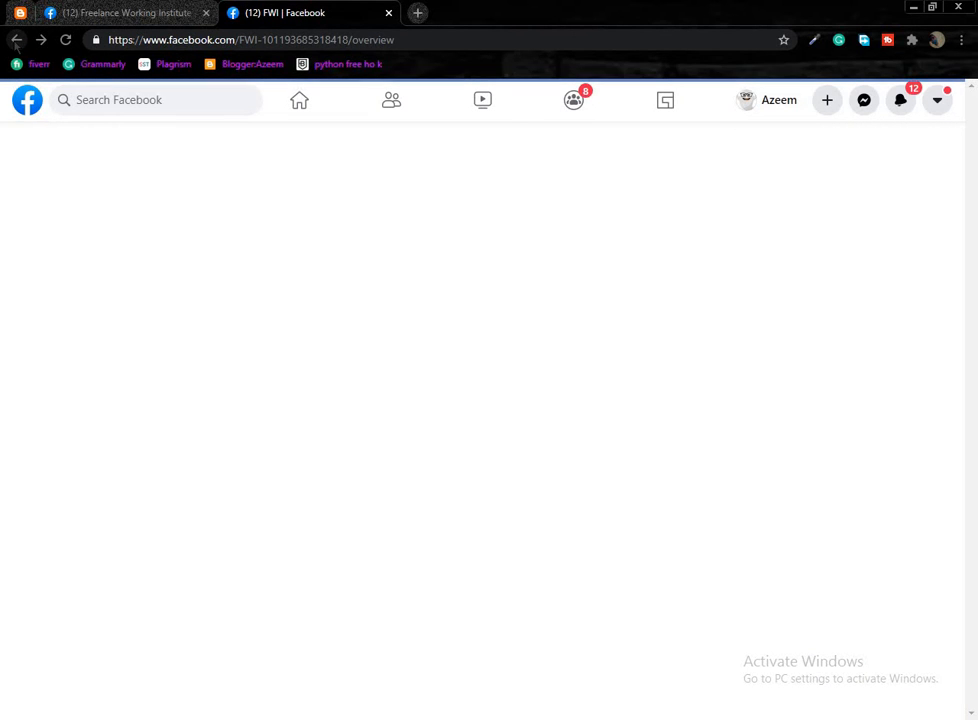
pyautogui.click(16, 40)
pyautogui.click(16, 40)
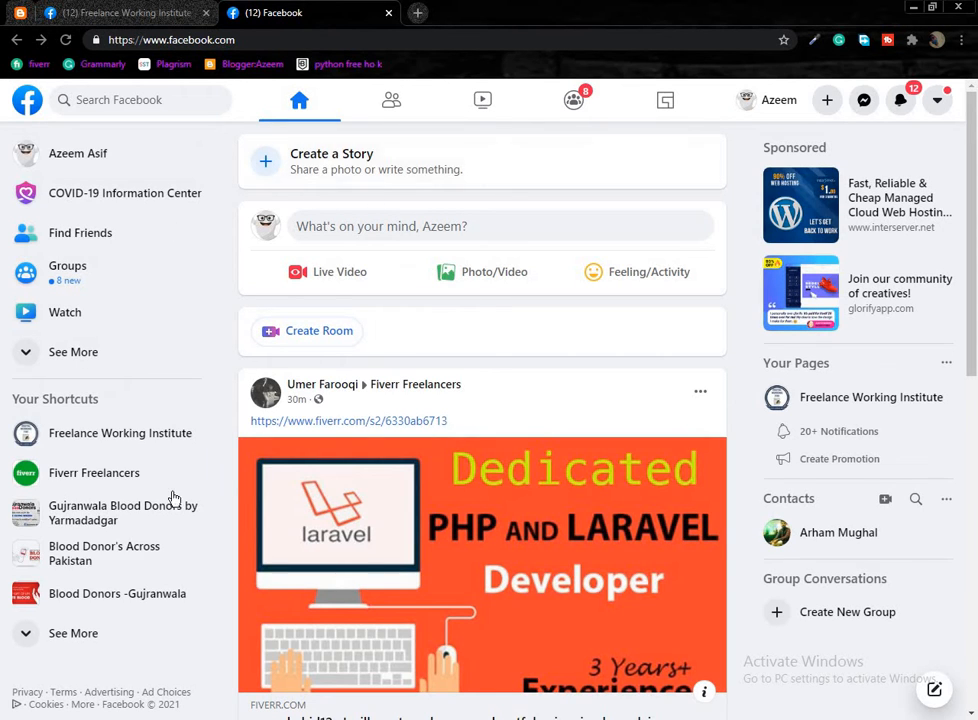
# Expand Your Shortcuts with See More and scroll the list showing FWI.
pyautogui.click(43, 640)
pyautogui.scroll(-1, 73, 532)
pyautogui.scroll(-3, 85, 548)
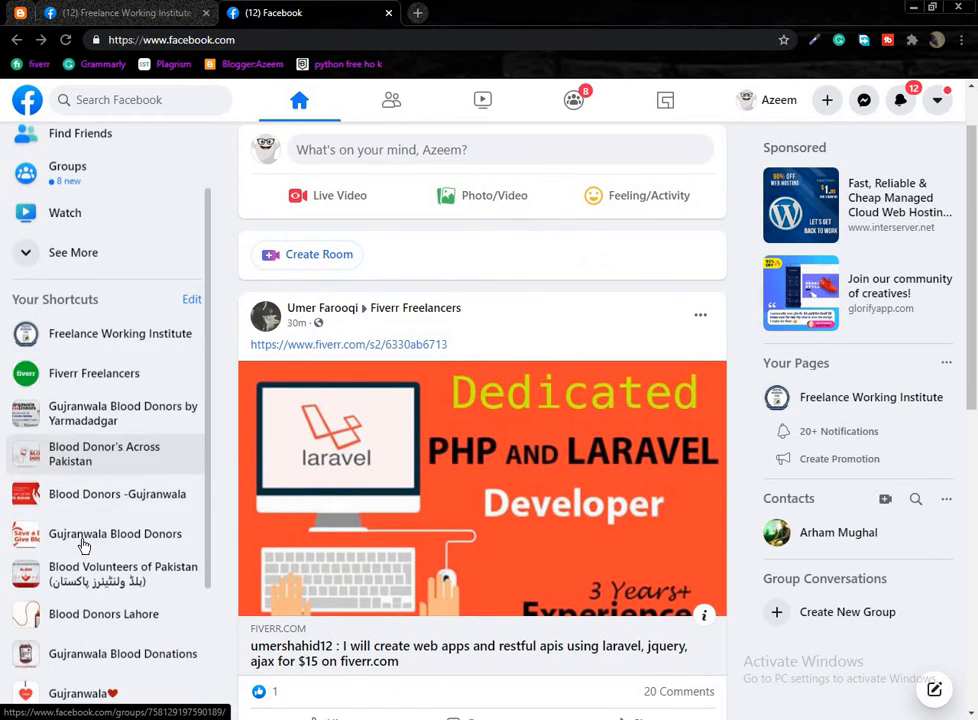
pyautogui.scroll(-1, 78, 584)
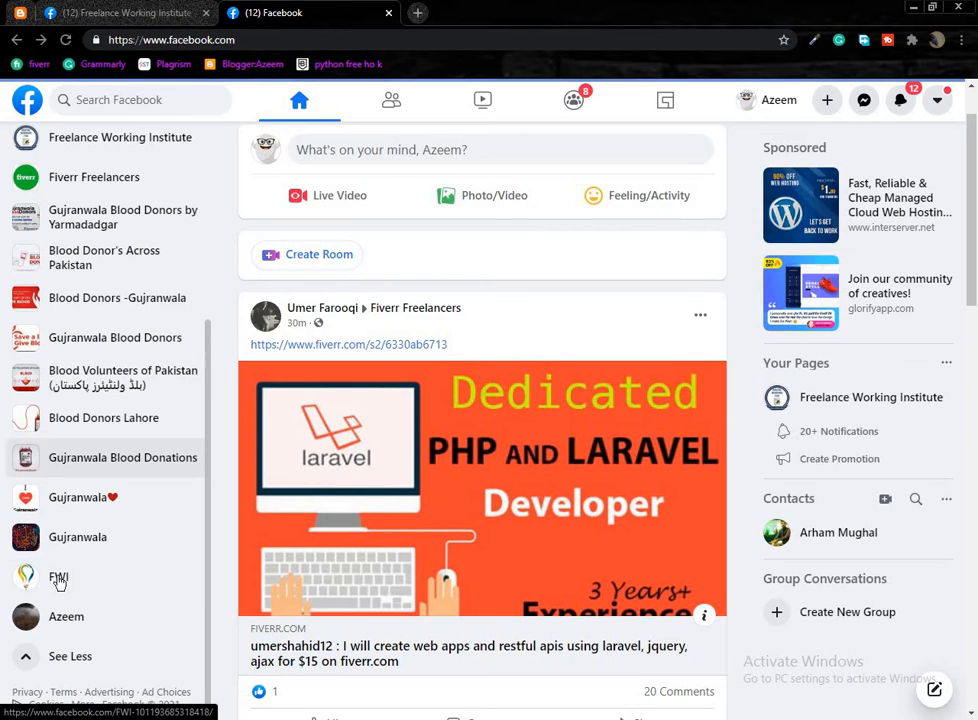
# Open the FWI page and dismiss the Important Next Steps reminder.
pyautogui.click(59, 582)
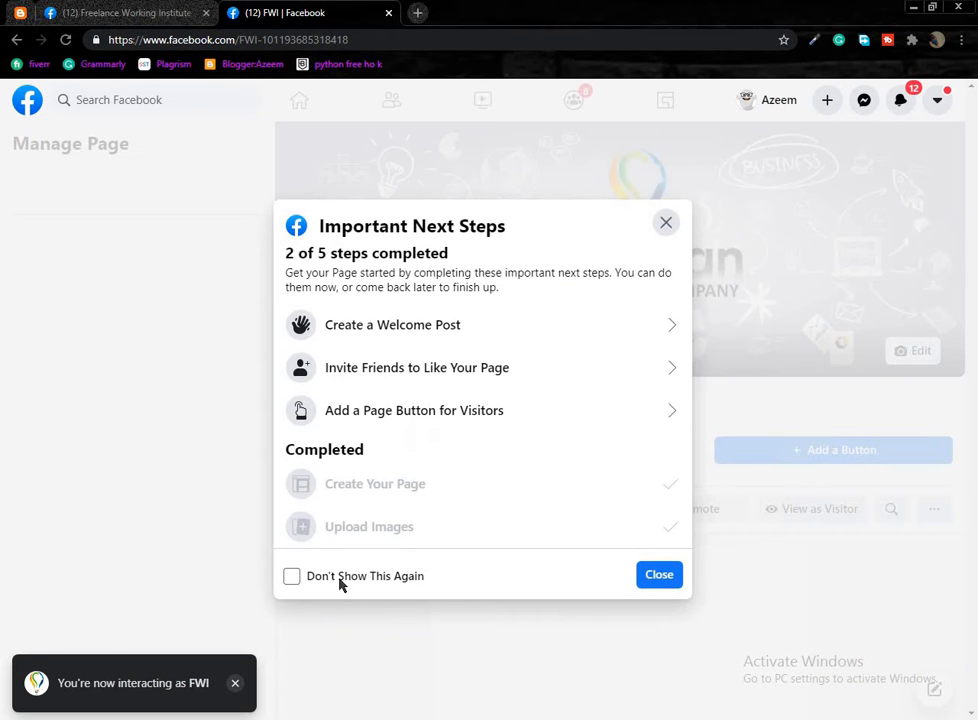
pyautogui.click(665, 224)
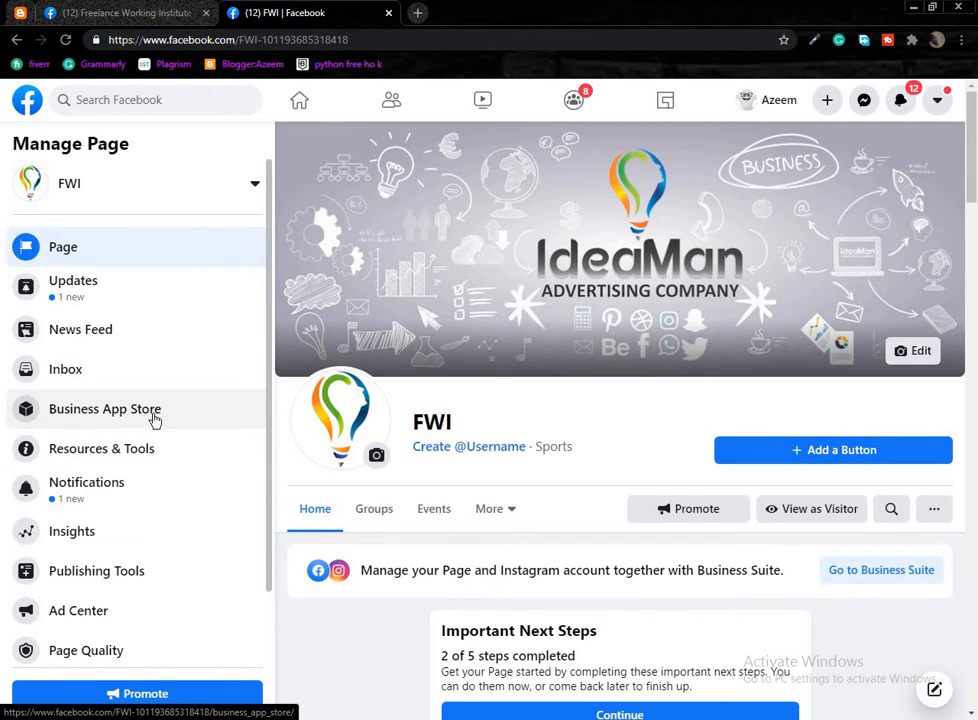
pyautogui.scroll(-1, 30, 356)
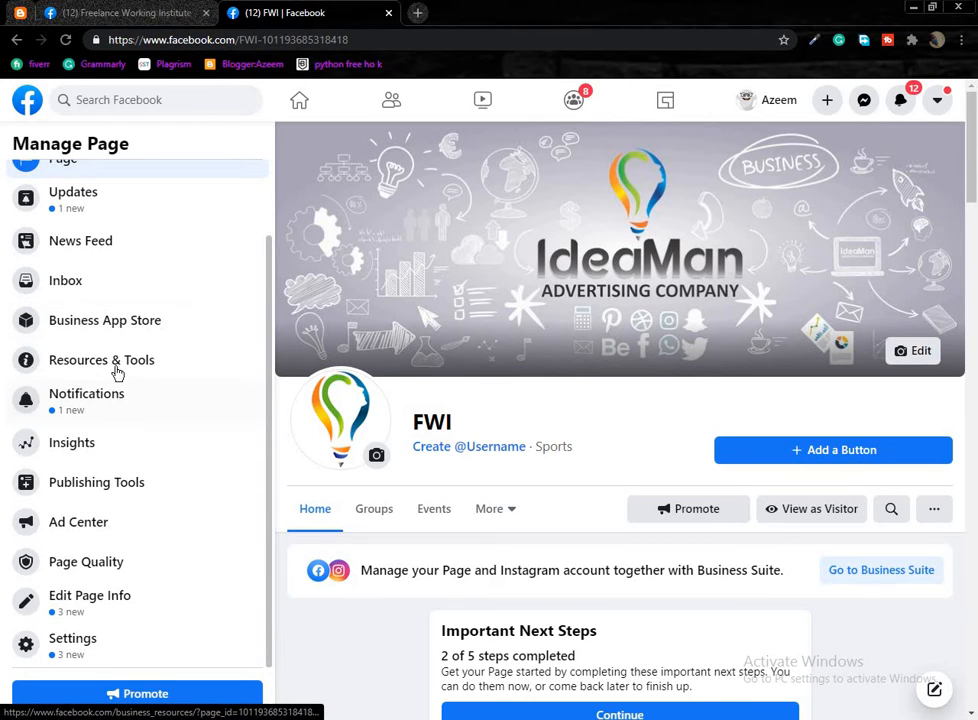
# Turn off the next-steps reminder and open Resources & Tools in a new tab.
pyautogui.click(55, 382)
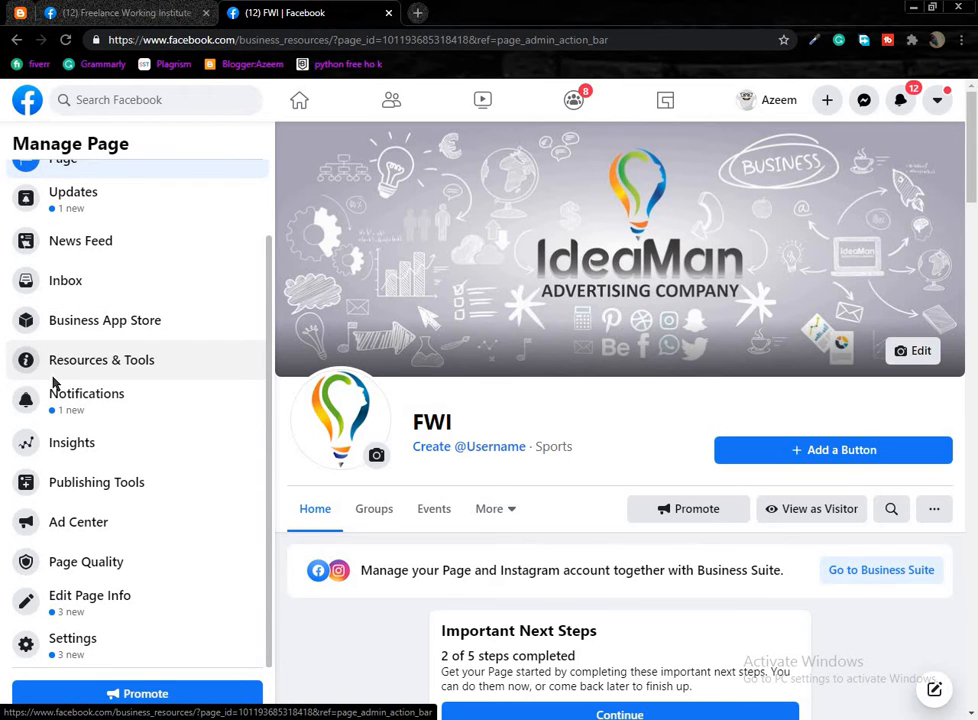
pyautogui.click(16, 40)
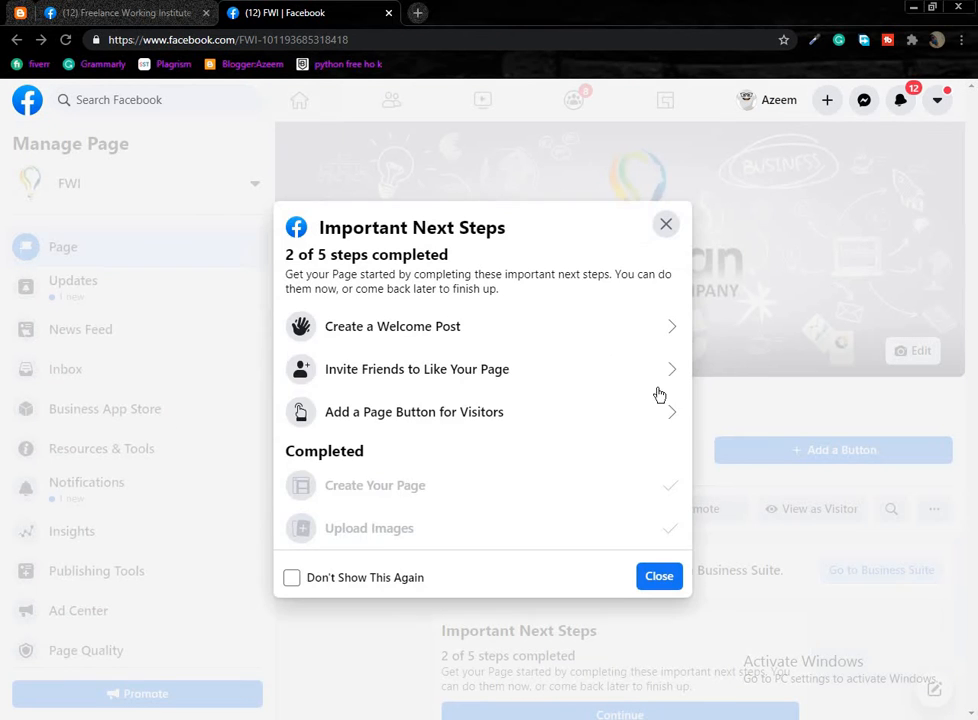
pyautogui.click(291, 576)
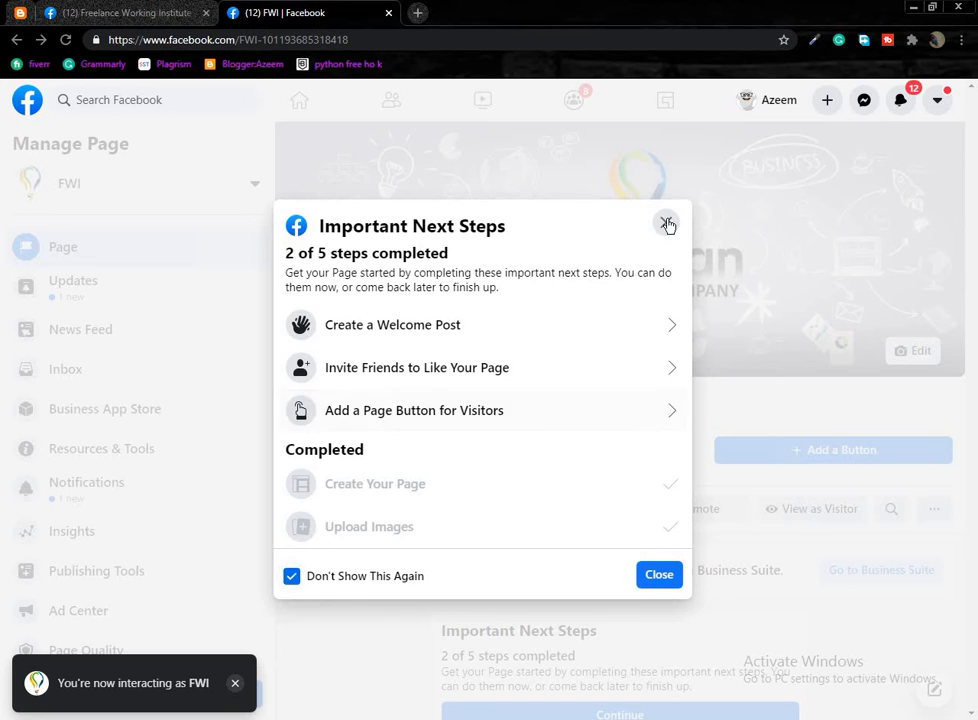
pyautogui.click(666, 222)
pyautogui.middleClick(134, 449)
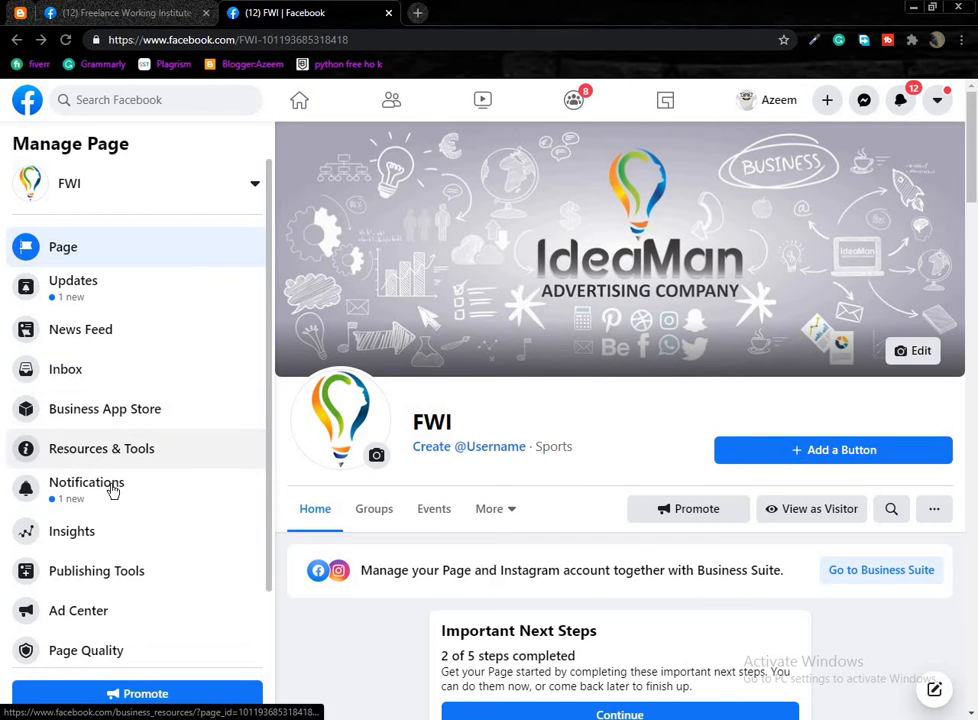
pyautogui.click(440, 14)
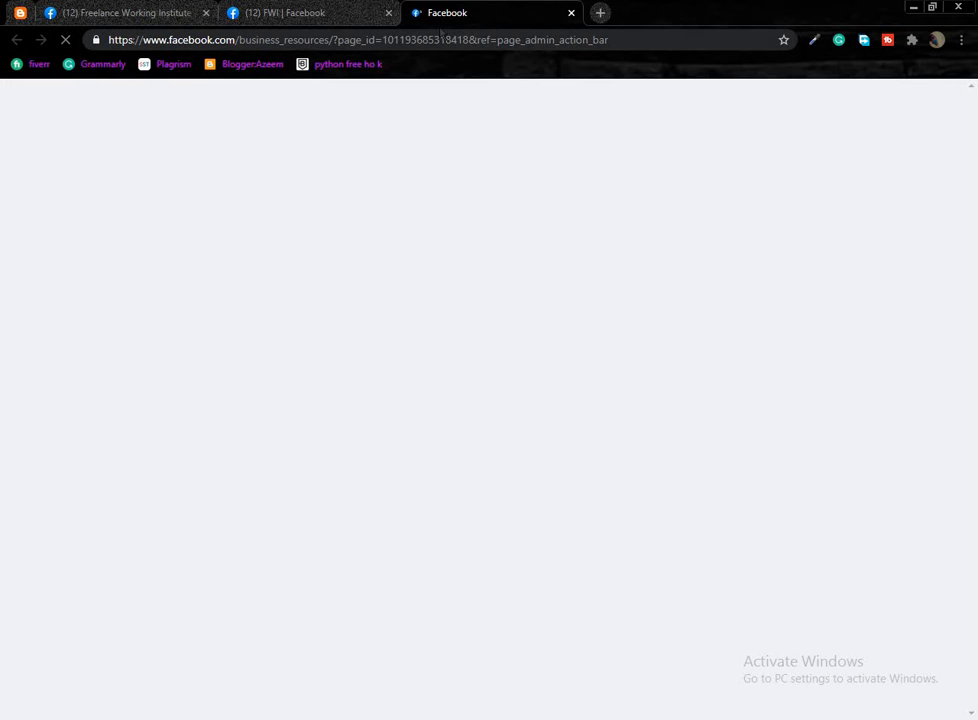
# On the Business Resources page, open the page chooser and close it without changing pages.
pyautogui.click(312, 20)
pyautogui.scroll(-1, 104, 493)
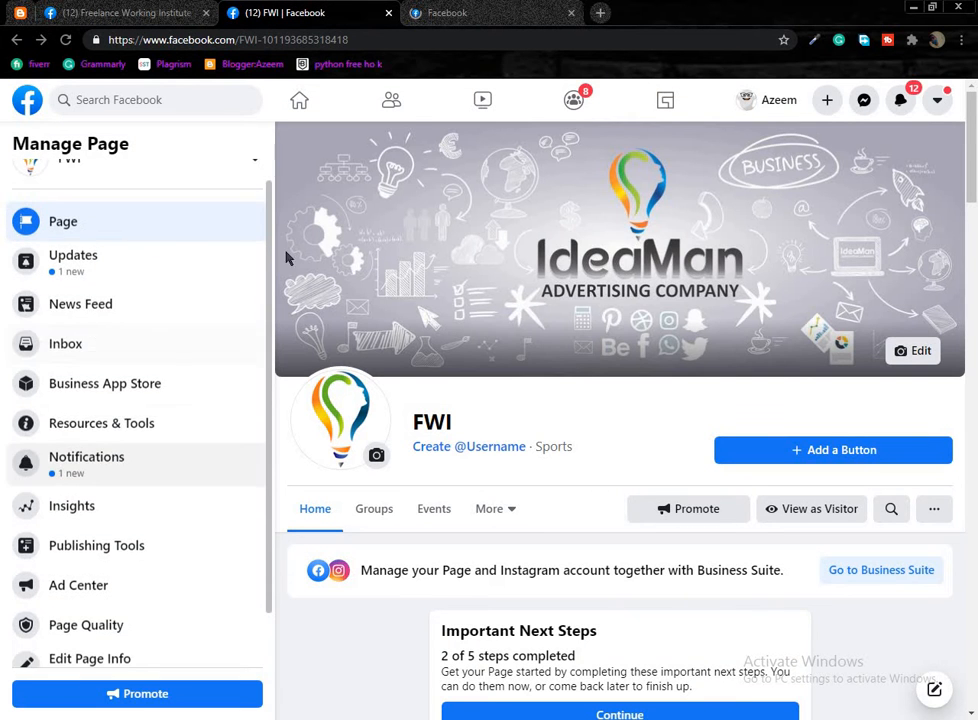
pyautogui.click(440, 13)
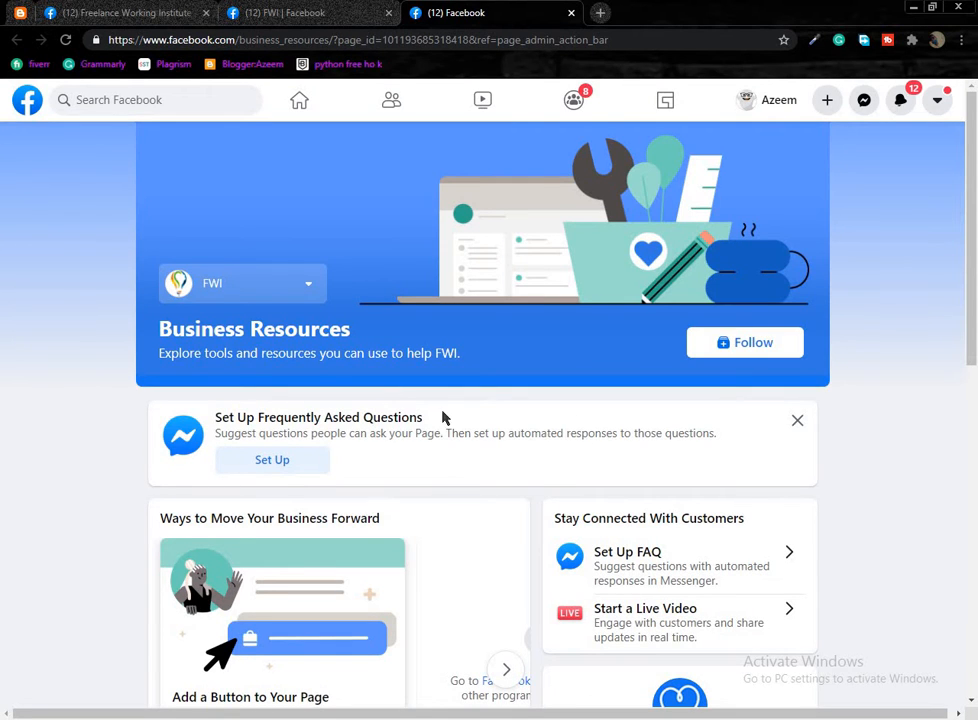
pyautogui.scroll(-1, 258, 328)
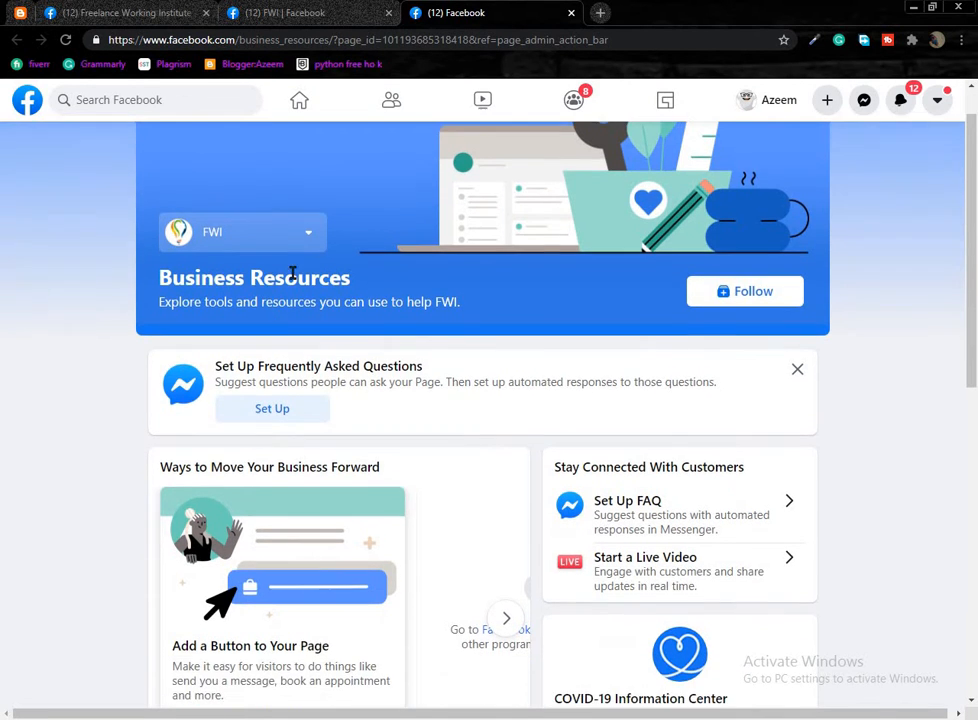
pyautogui.click(305, 232)
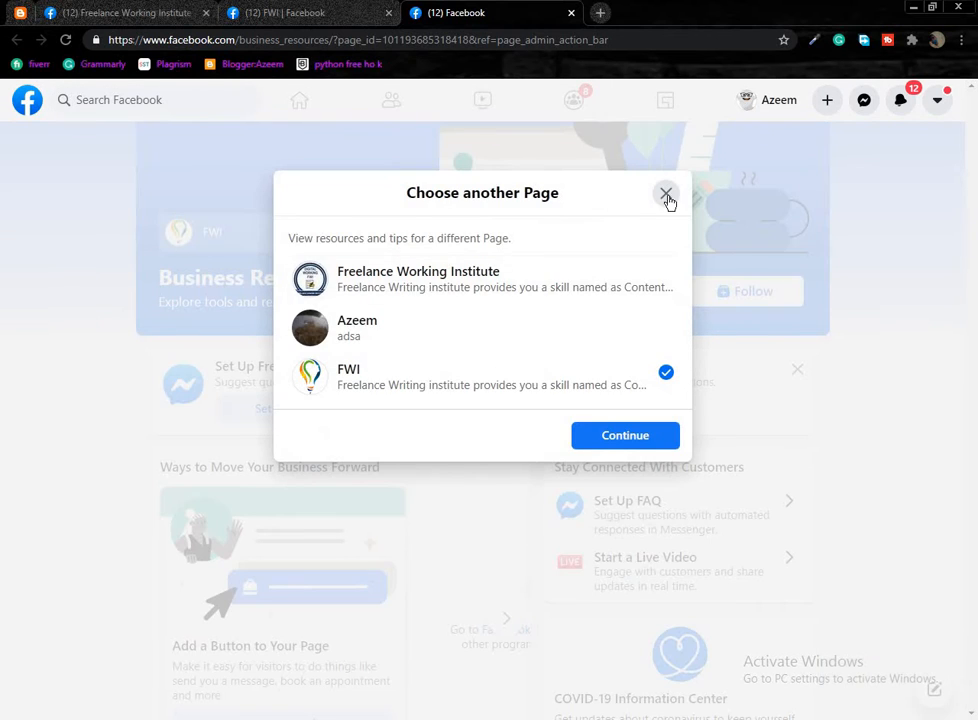
pyautogui.click(664, 194)
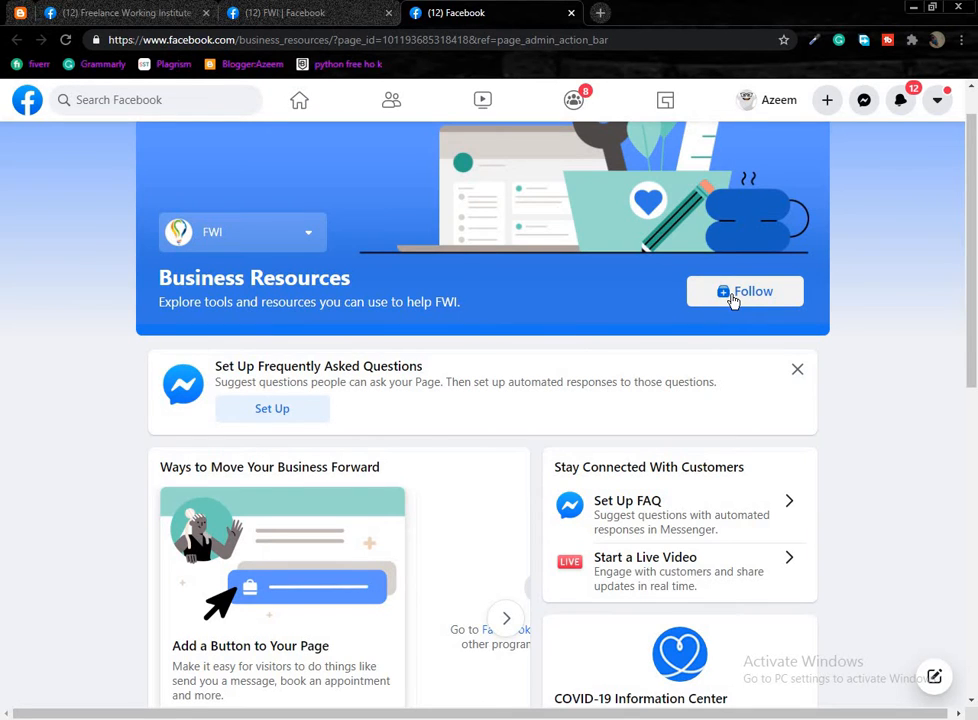
# Expand the frequently asked questions best-practice tip, then close the Business Resources tab.
pyautogui.scroll(-1, 351, 389)
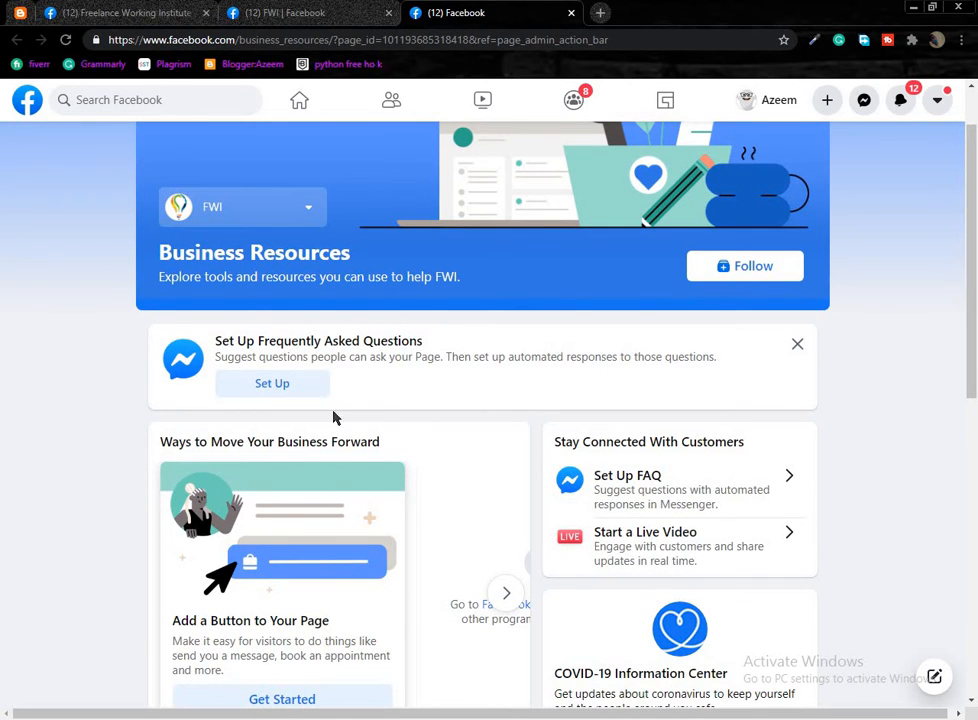
pyautogui.scroll(-2, 335, 418)
pyautogui.scroll(-2, 265, 410)
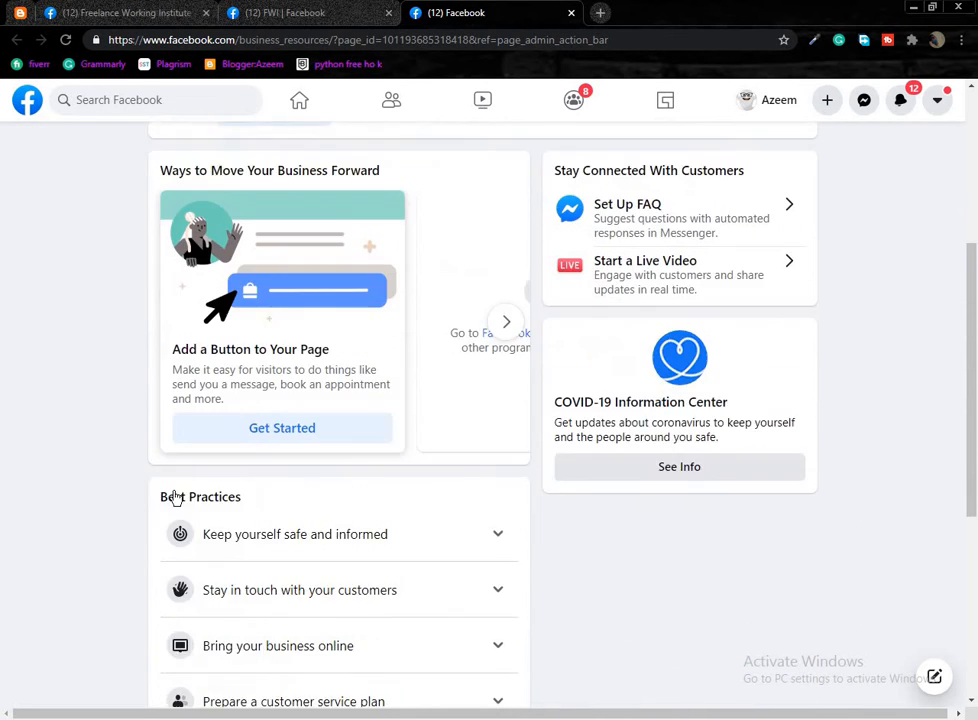
pyautogui.scroll(3, 347, 486)
pyautogui.scroll(-6, 346, 457)
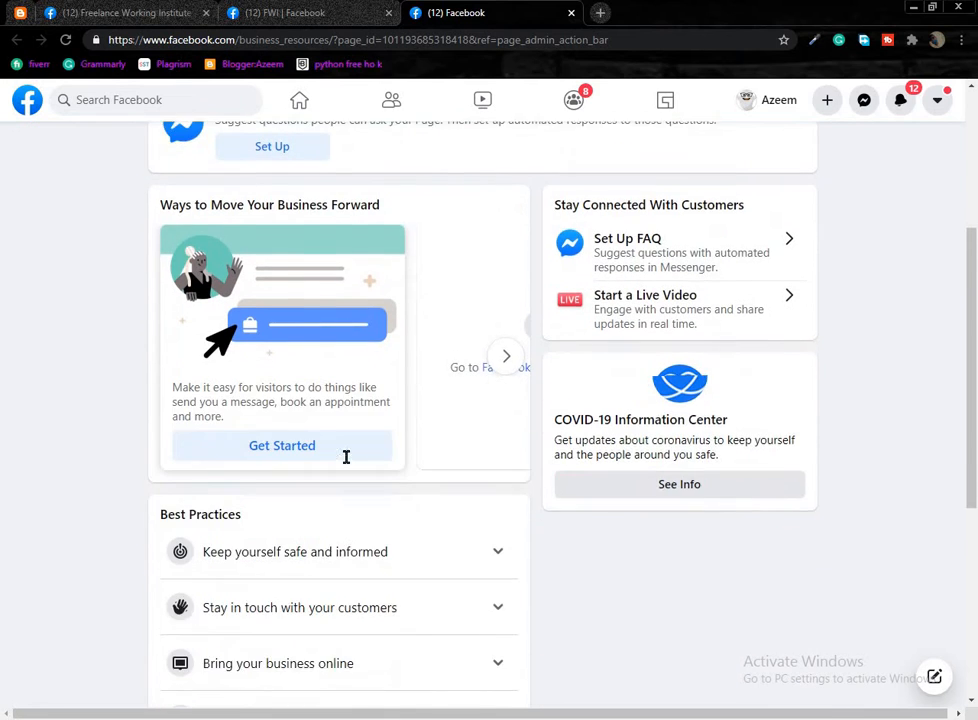
pyautogui.scroll(1, 325, 484)
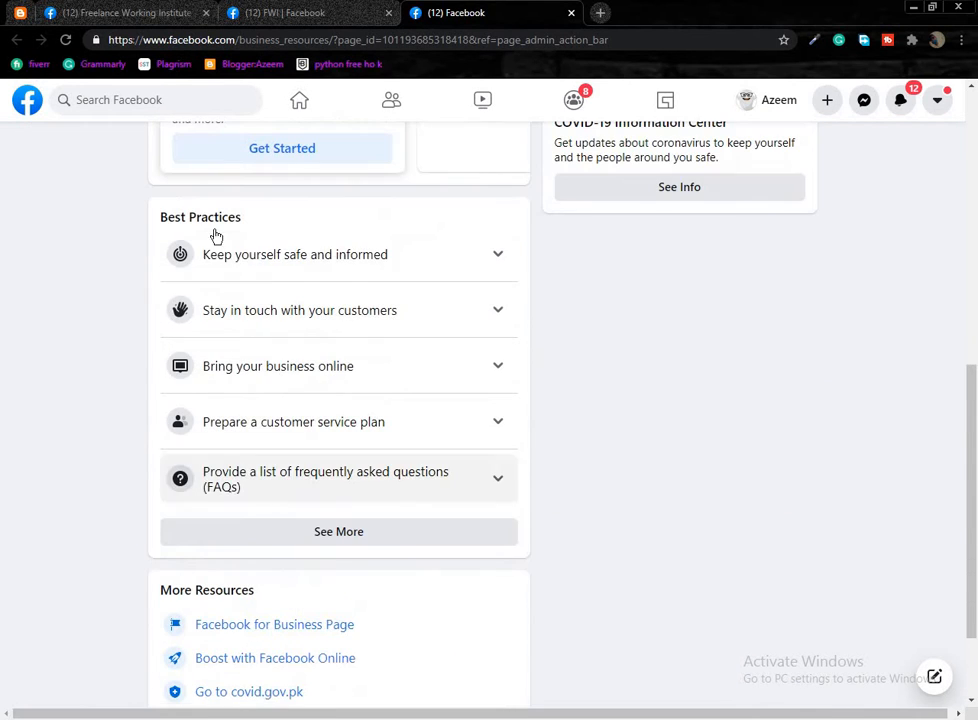
pyautogui.click(497, 484)
pyautogui.scroll(-3, 262, 572)
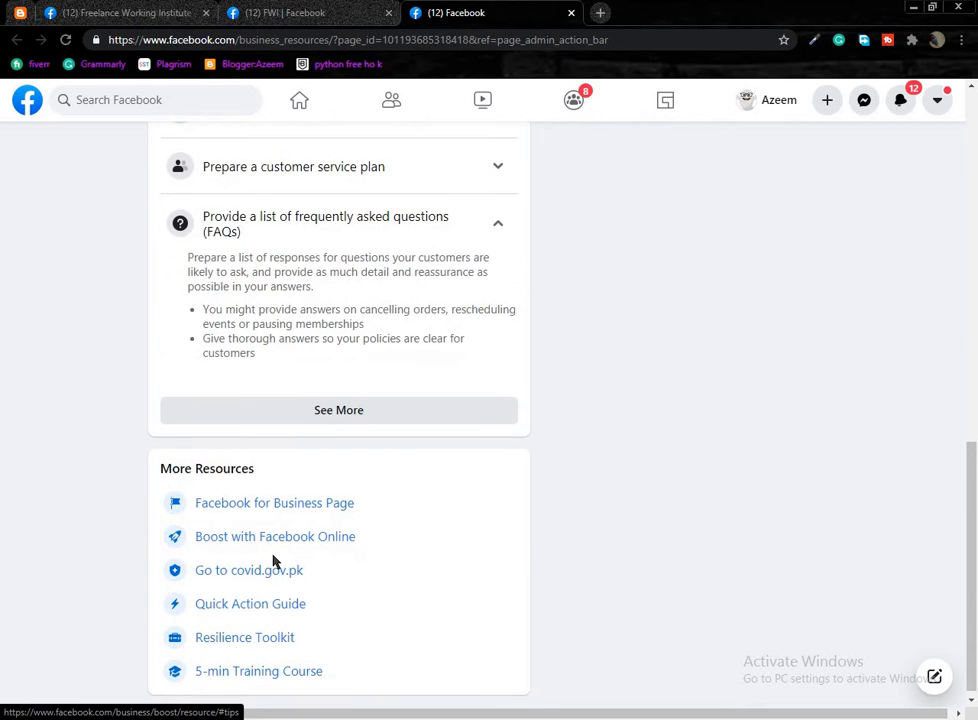
pyautogui.click(571, 13)
pyautogui.scroll(-1, 90, 448)
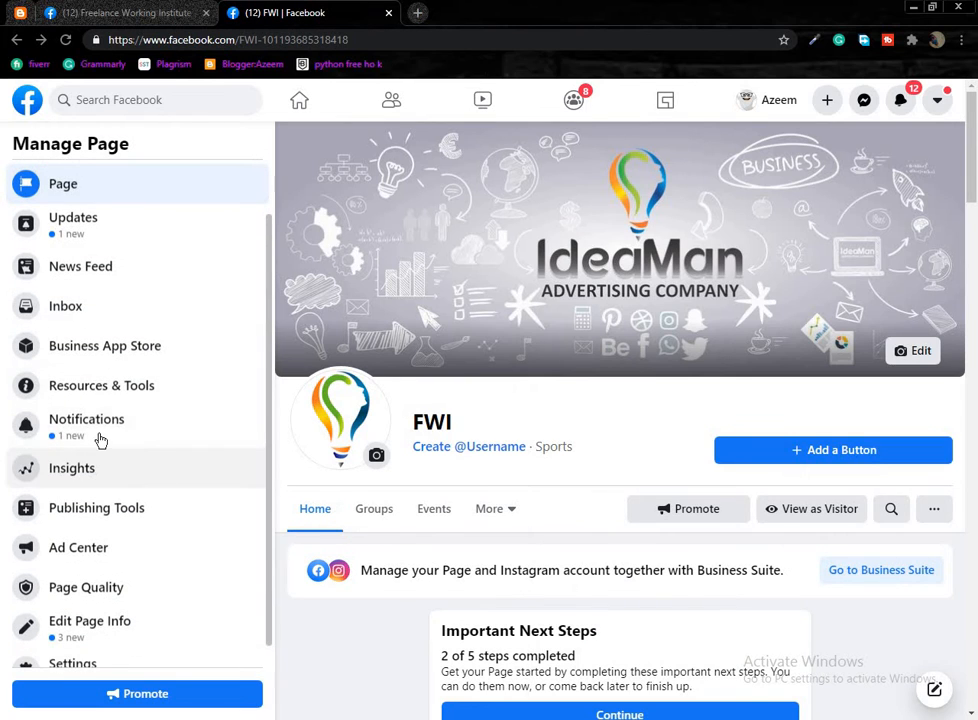
# View FWI notifications in a separate tab, close it, then open Publishing Tools.
pyautogui.middleClick(101, 452)
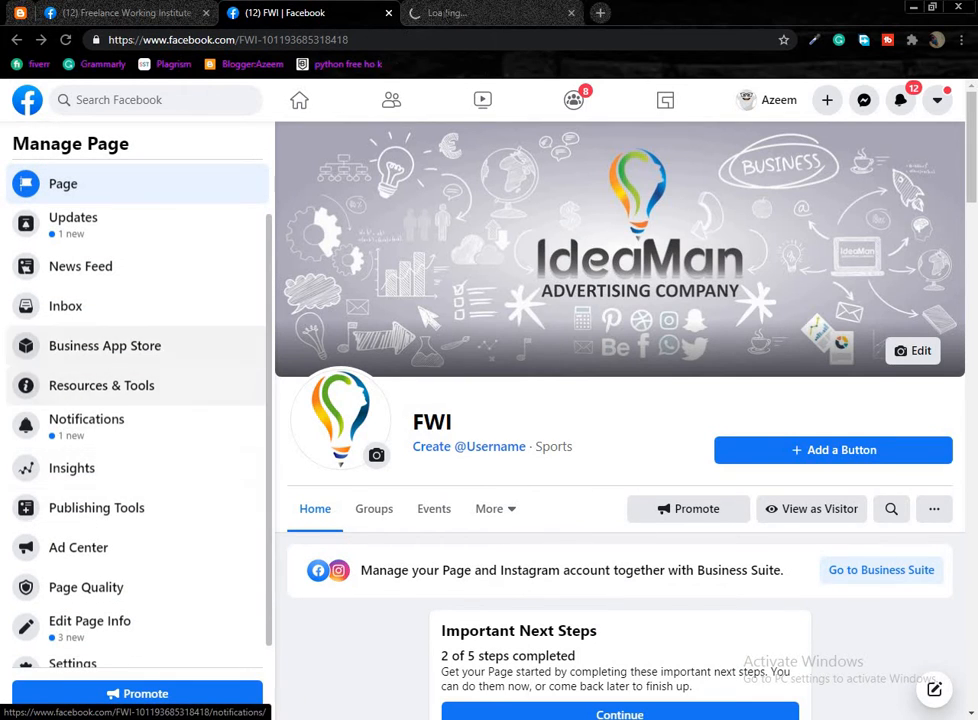
pyautogui.click(447, 13)
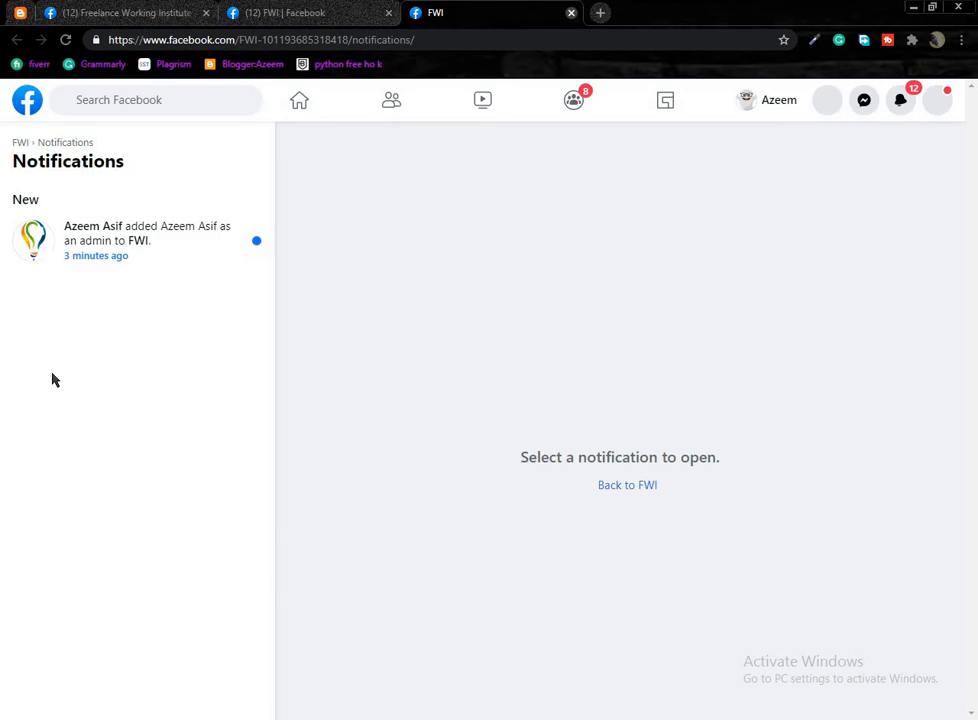
pyautogui.hotkey('ctrl', 'w')
pyautogui.scroll(-1, 80, 530)
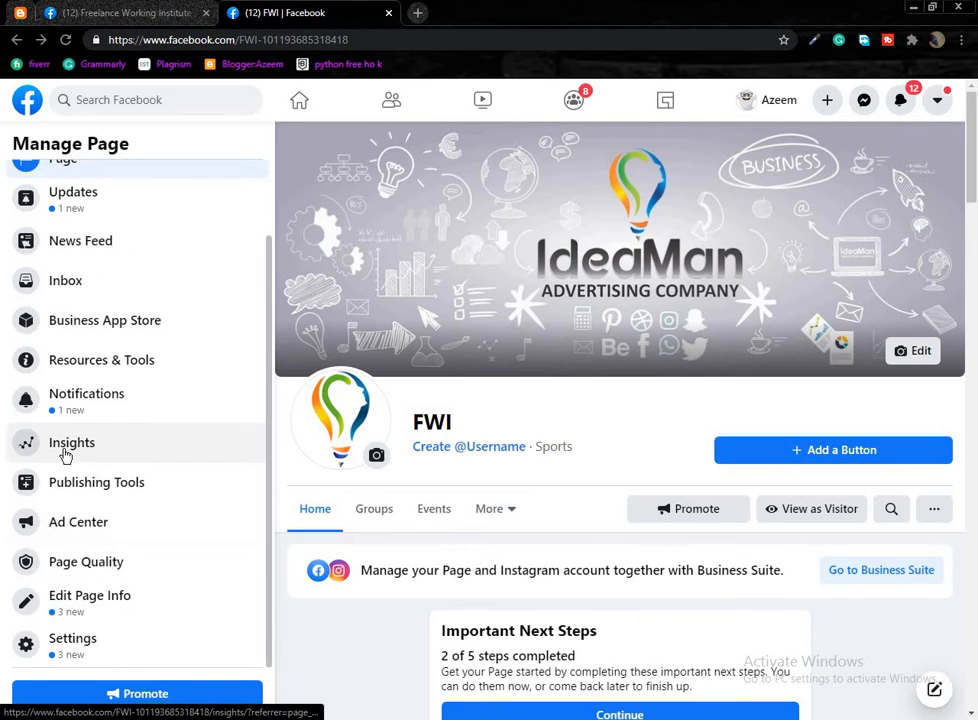
pyautogui.click(98, 494)
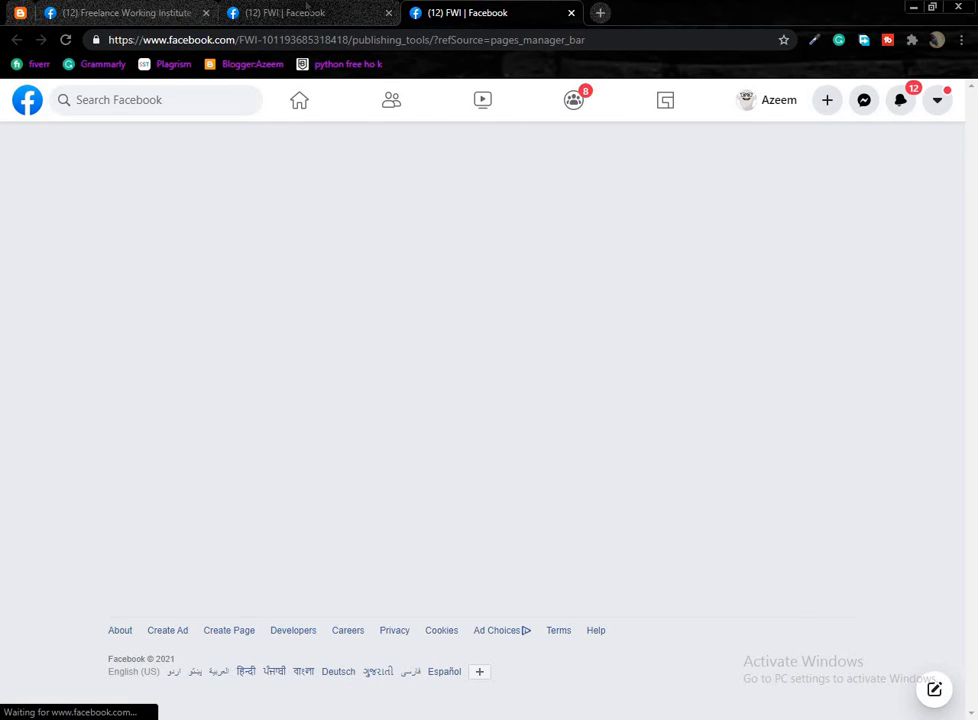
# Open Ad Center in a new tab and dismiss the crossposting videos tip on Publishing Tools.
pyautogui.click(240, 12)
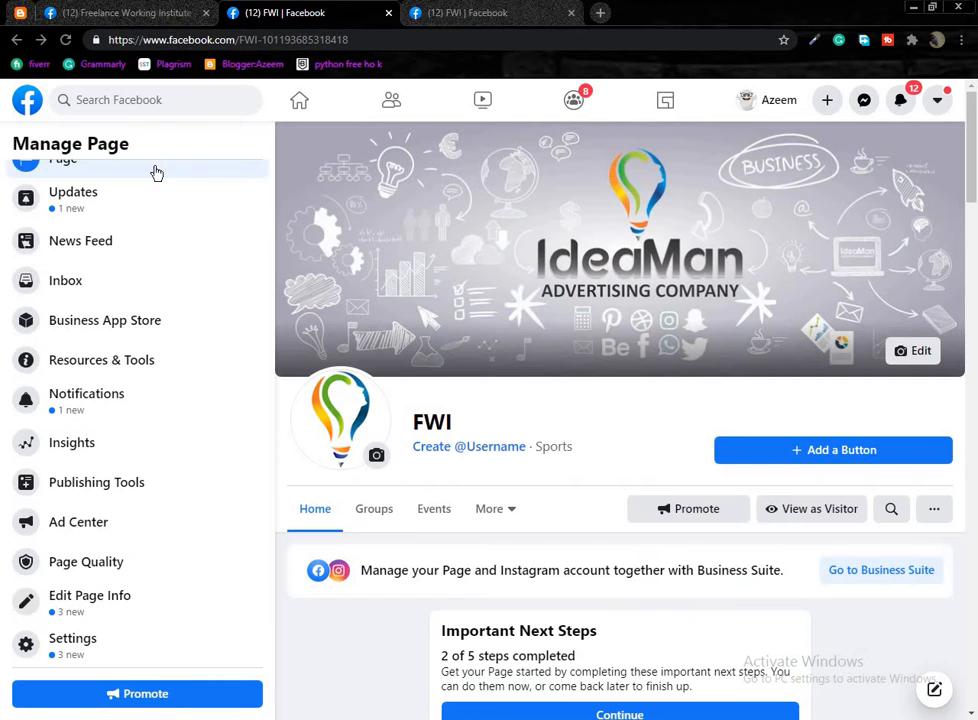
pyautogui.middleClick(123, 527)
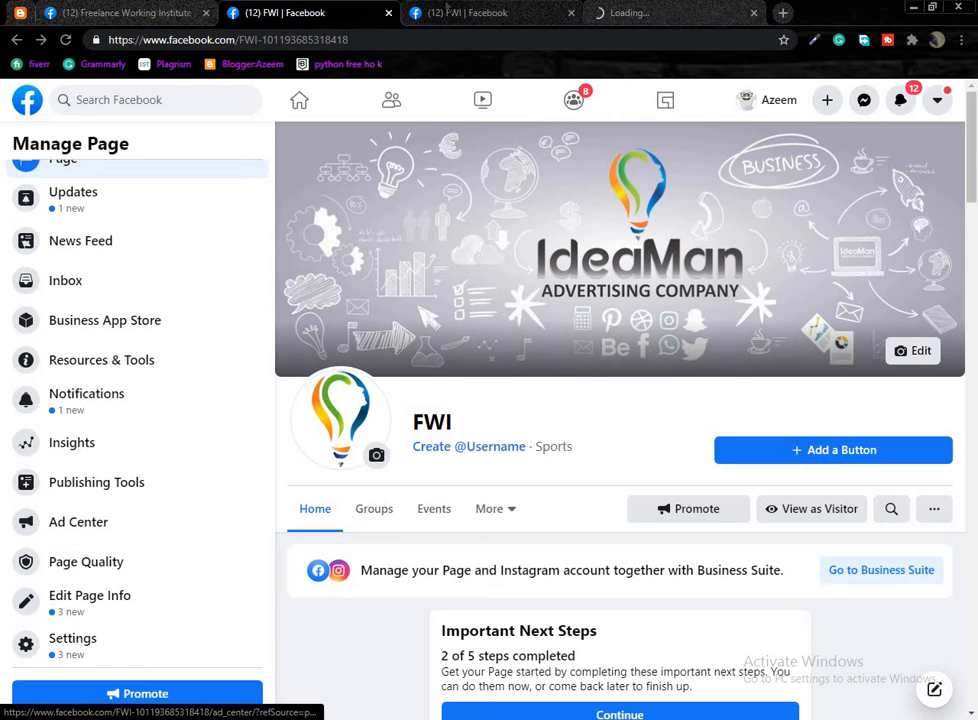
pyautogui.click(459, 16)
pyautogui.click(612, 14)
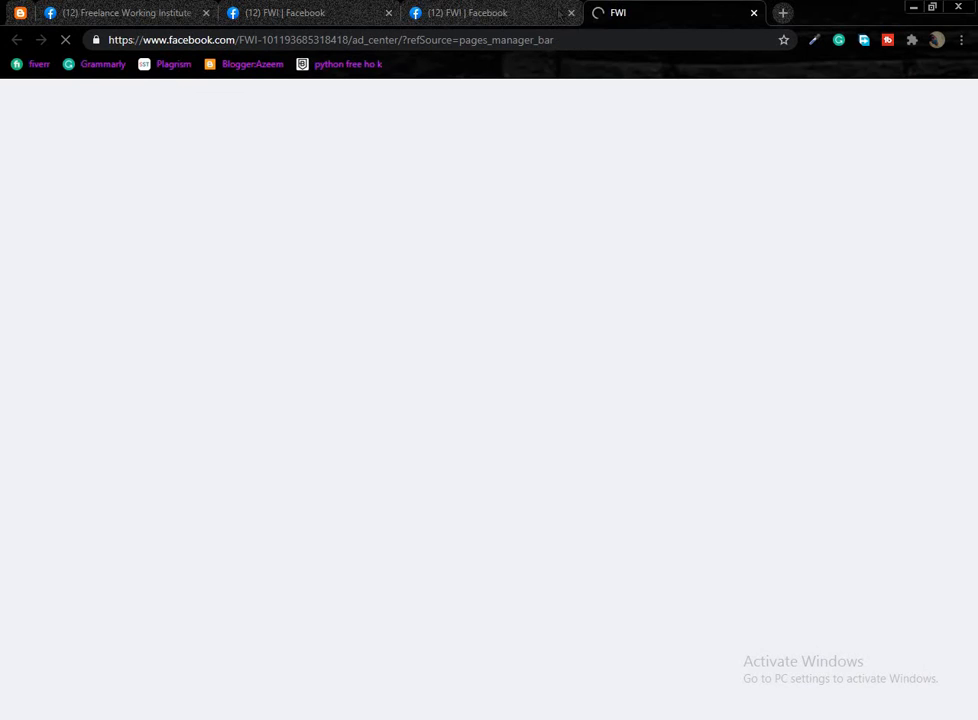
pyautogui.click(543, 16)
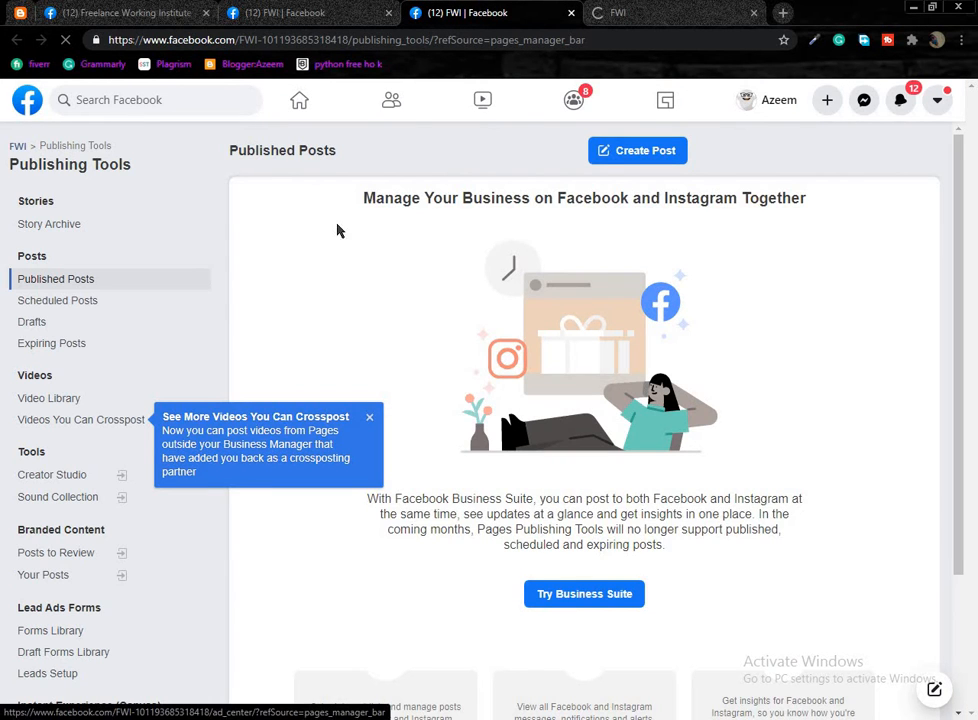
pyautogui.click(370, 420)
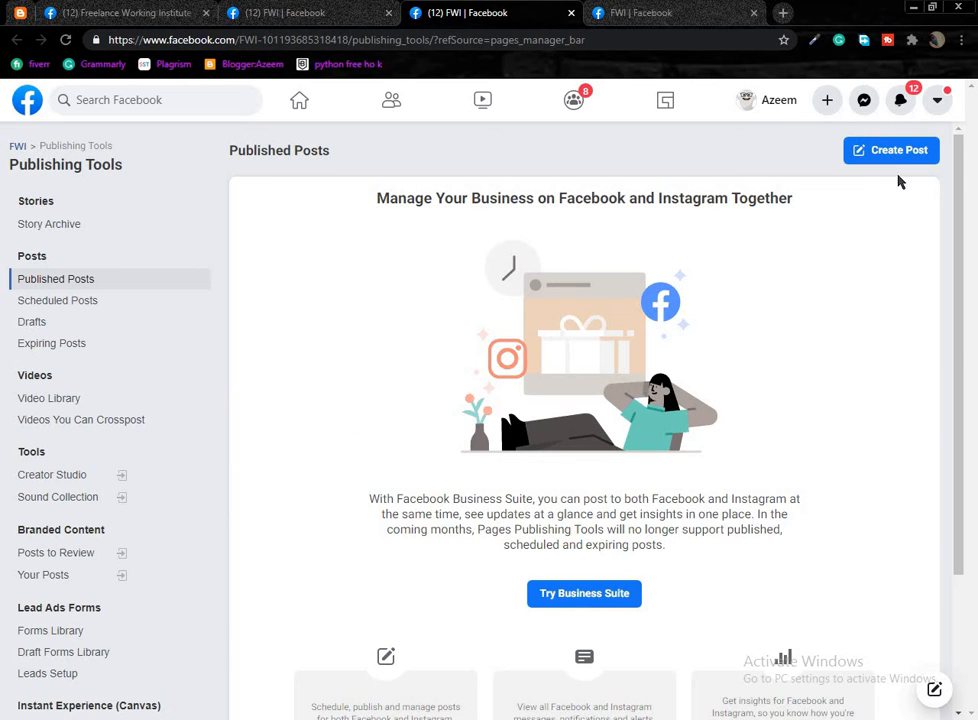
pyautogui.scroll(-3, 962, 260)
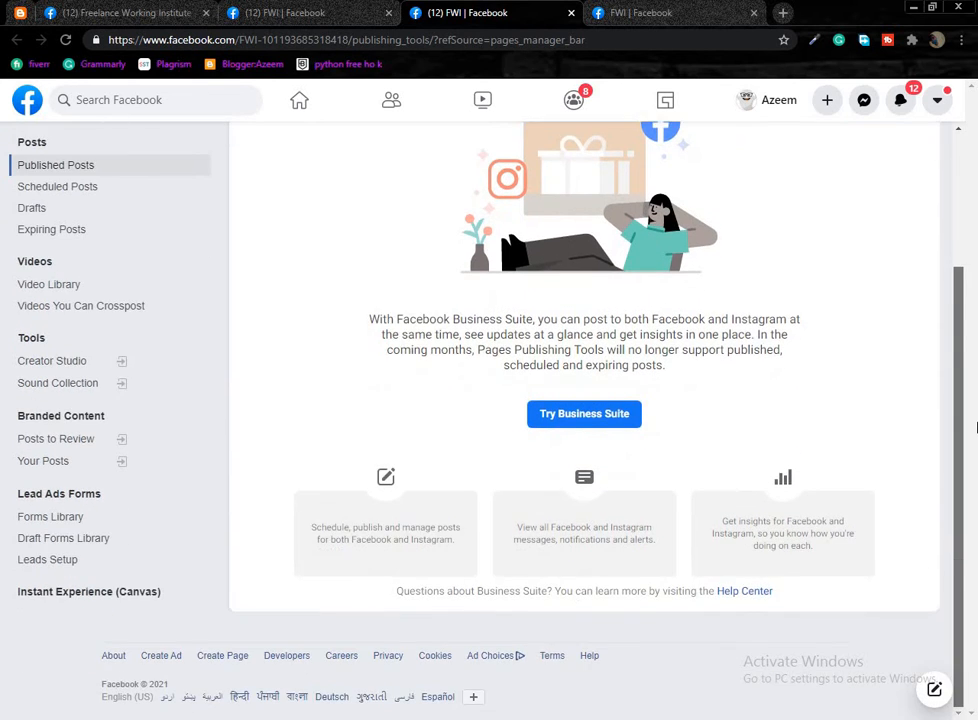
pyautogui.scroll(3, 970, 177)
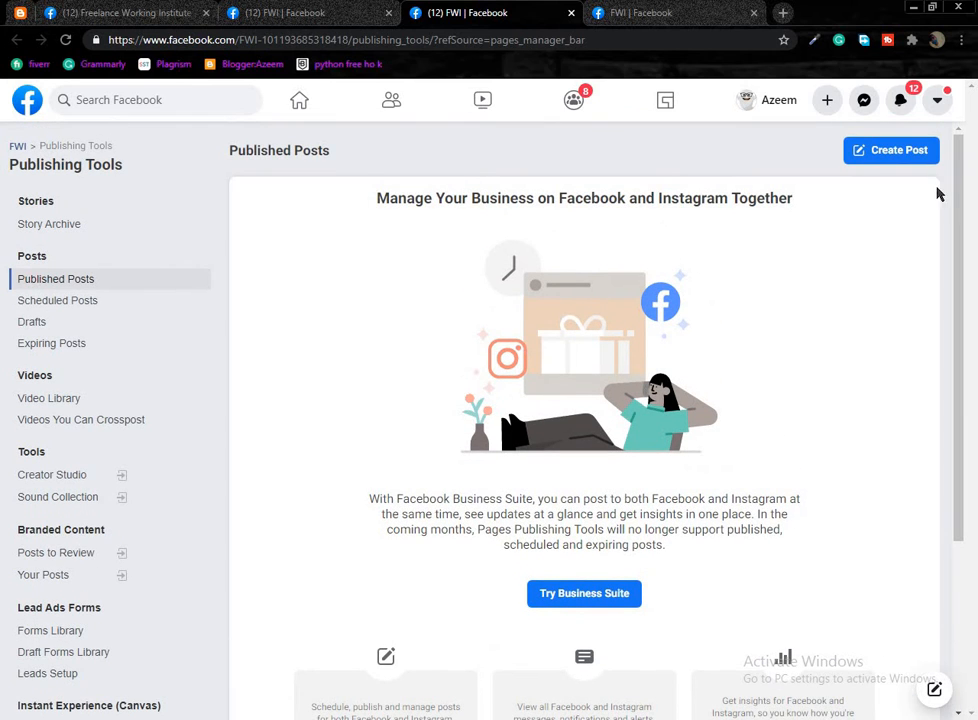
# Look through Publishing Tools, then close its tab so Ad Center remains.
pyautogui.click(120, 12)
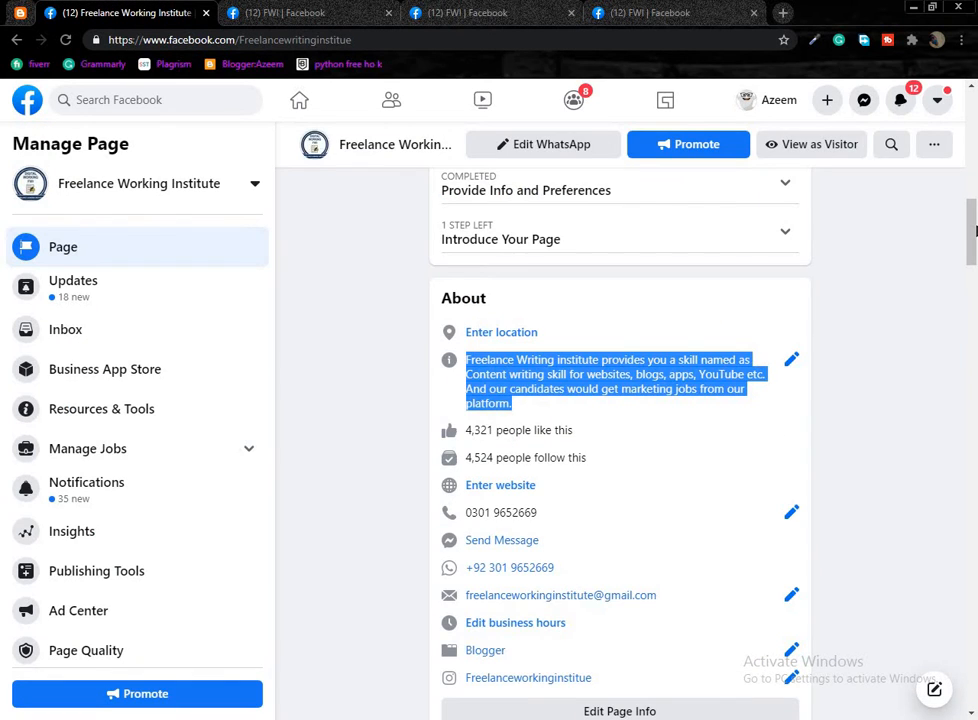
pyautogui.moveTo(974, 231); pyautogui.dragTo(975, 108)
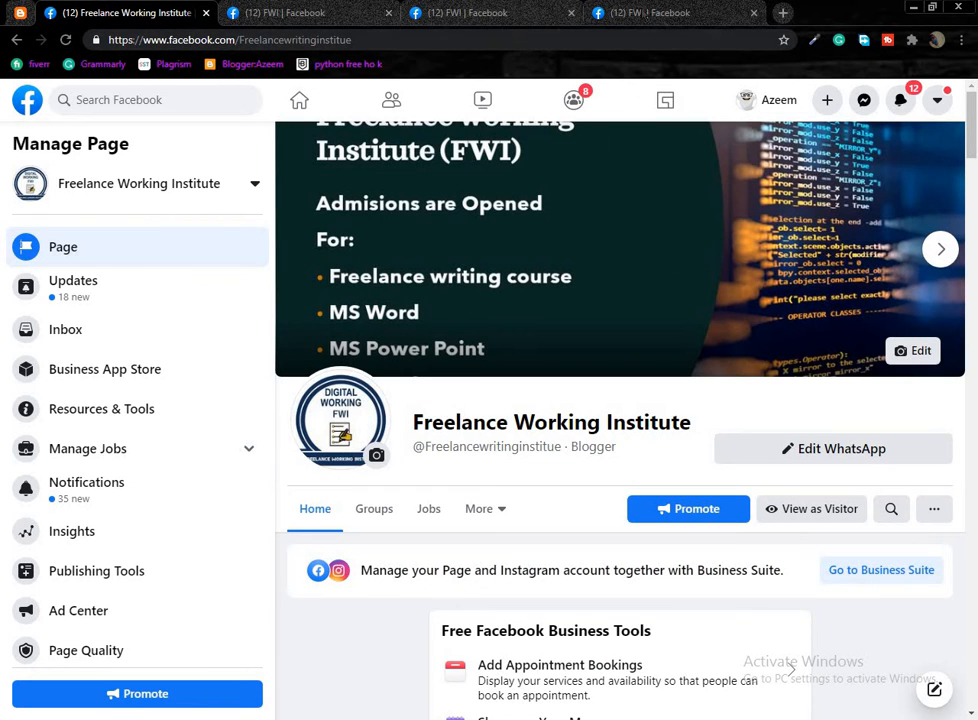
pyautogui.click(690, 13)
pyautogui.click(507, 12)
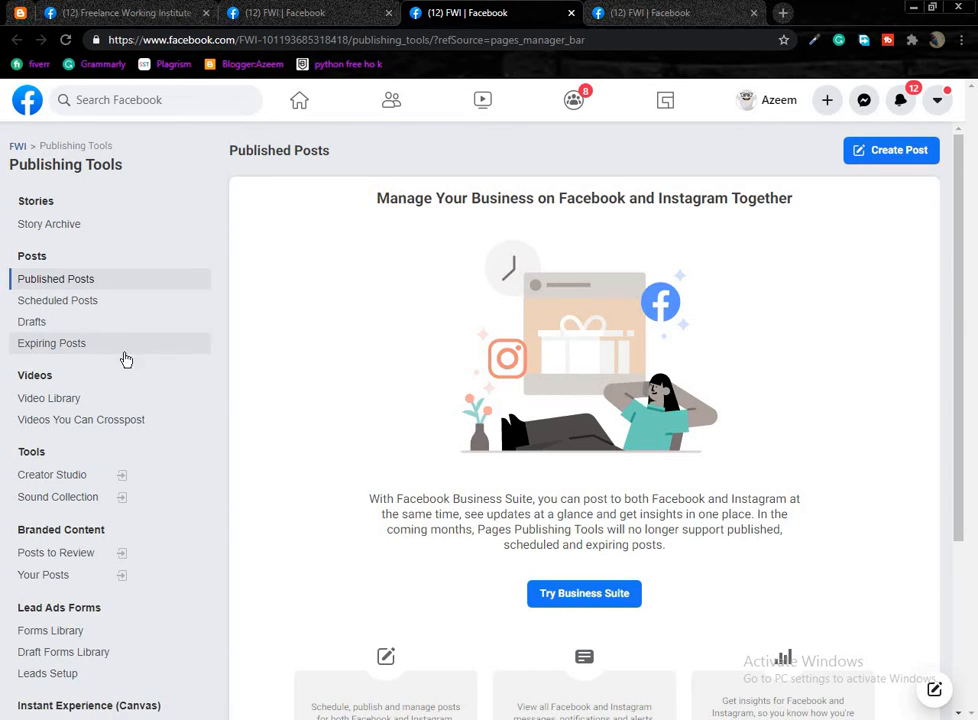
pyautogui.scroll(-1, 18, 368)
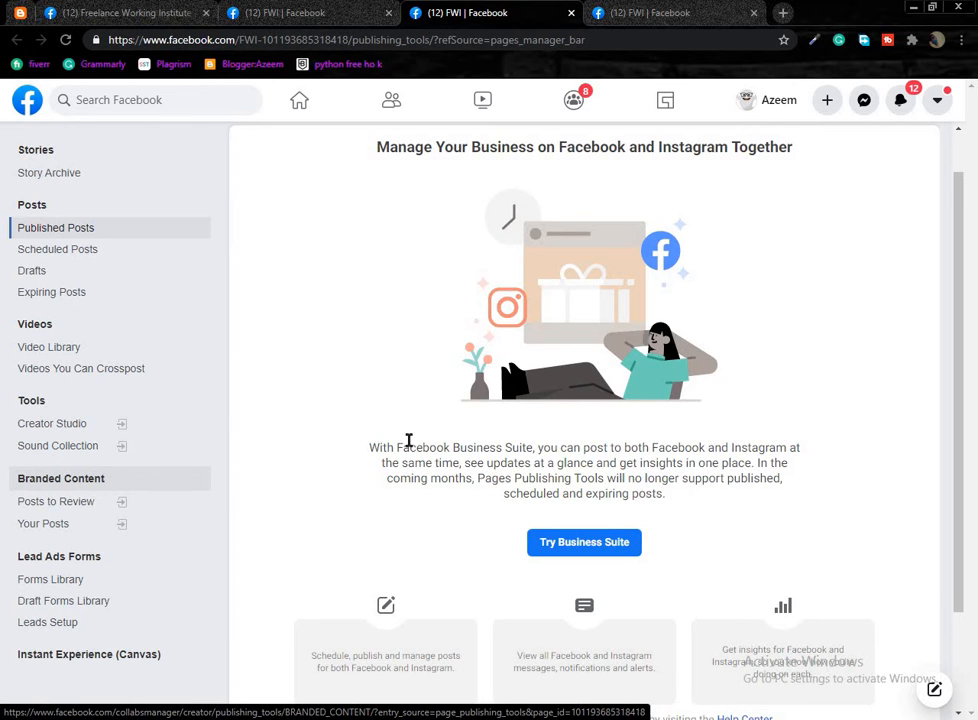
pyautogui.scroll(-2, 720, 419)
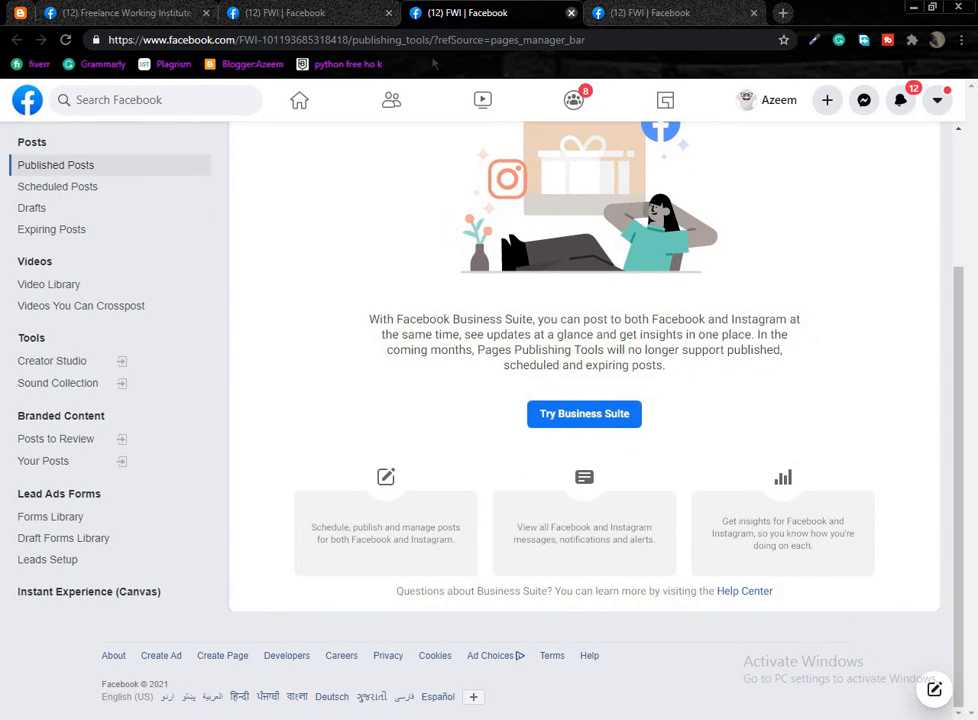
pyautogui.middleClick(447, 10)
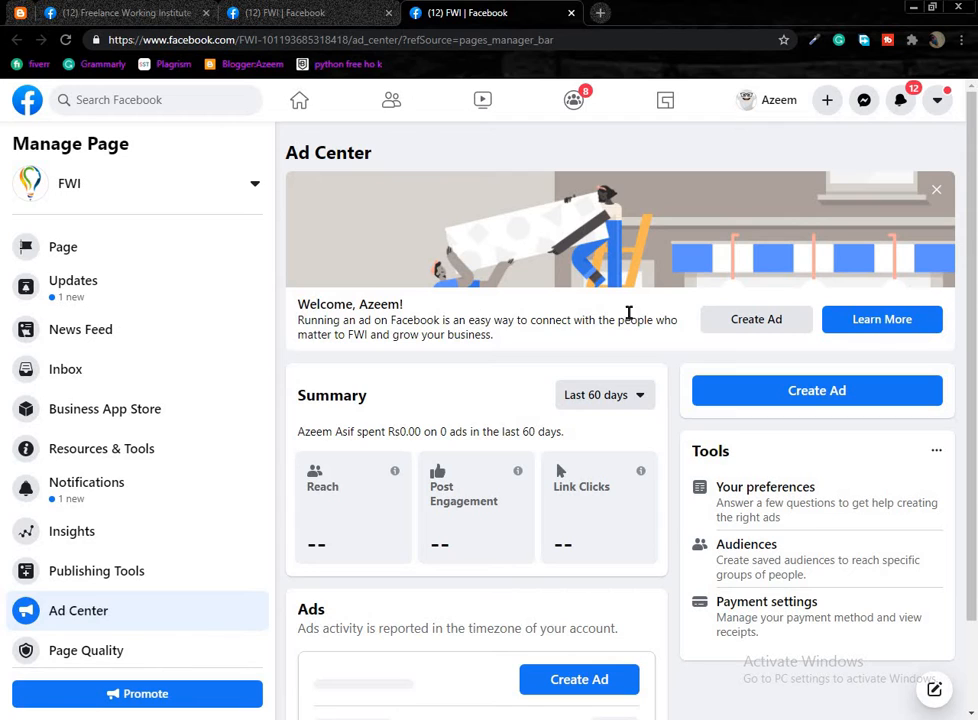
# From FWI's Ad Center, choose Create Ad to reach the ad goal choices.
pyautogui.moveTo(497, 336); pyautogui.dragTo(298, 304)
pyautogui.click(483, 322)
pyautogui.scroll(-1, 543, 578)
pyautogui.scroll(1, 524, 617)
pyautogui.scroll(-1, 515, 585)
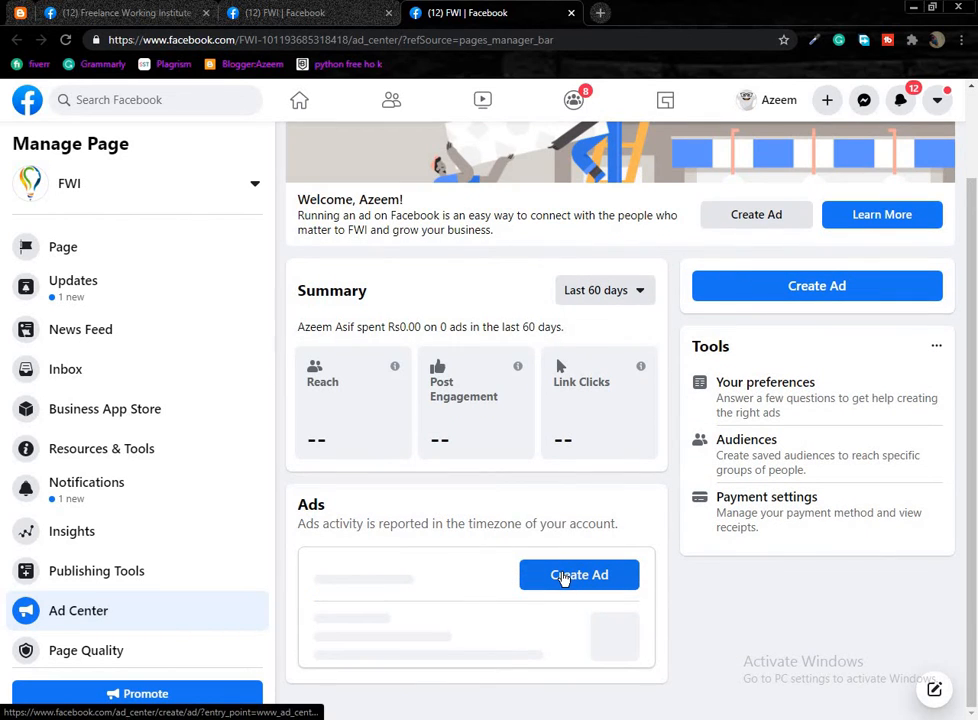
pyautogui.click(564, 577)
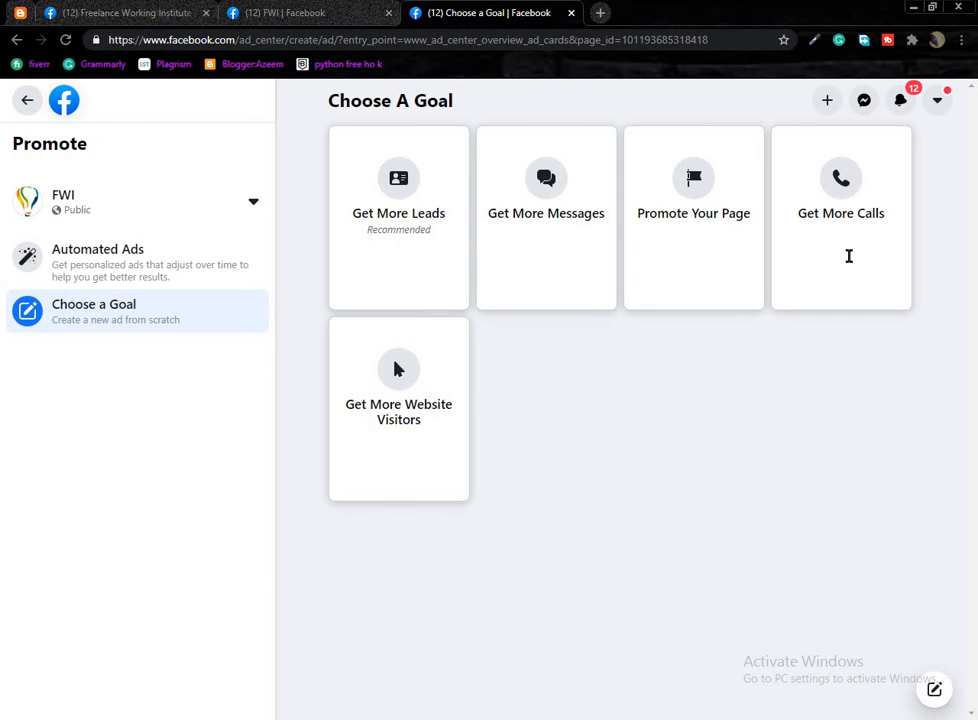
# Choose the Get More Leads goal and add Phone Number to the contact form.
pyautogui.moveTo(969, 175); pyautogui.dragTo(503, 457)
pyautogui.click(505, 353)
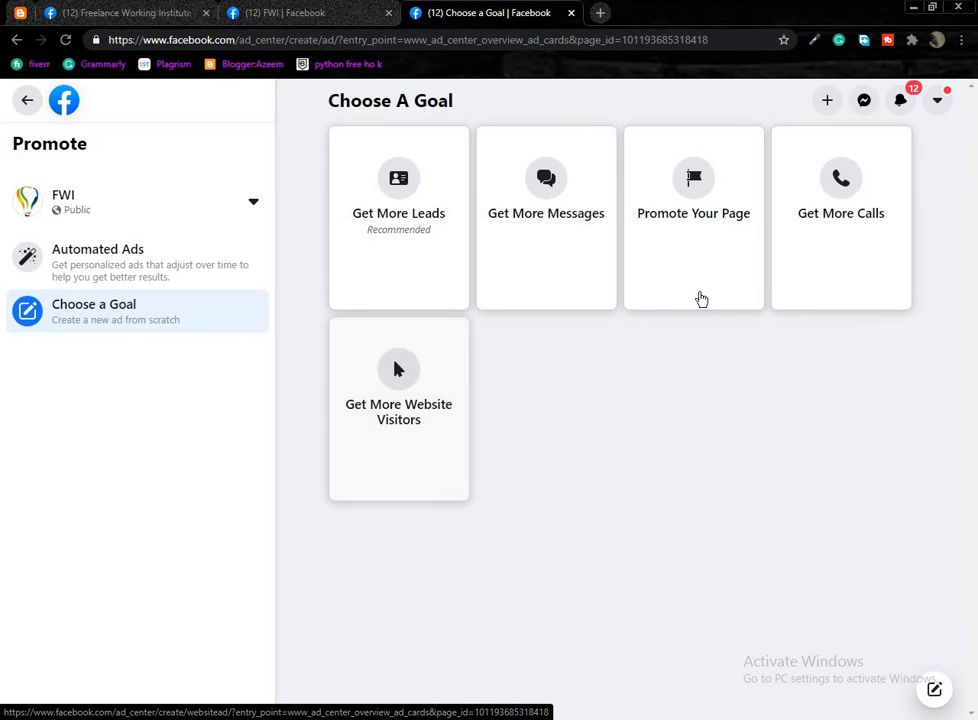
pyautogui.click(404, 250)
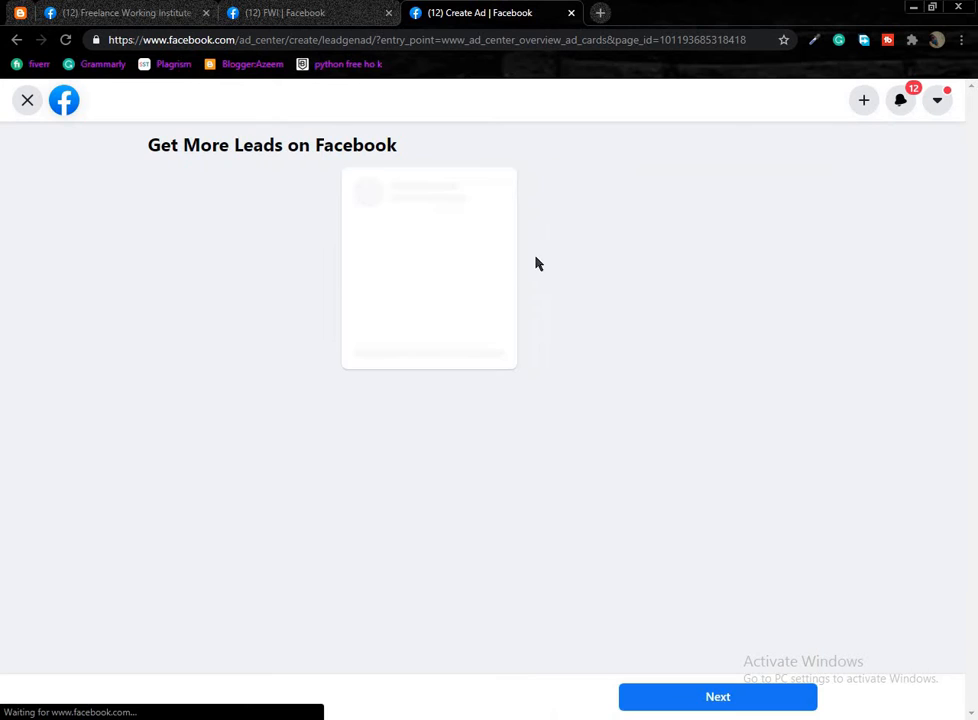
pyautogui.scroll(-1, 520, 290)
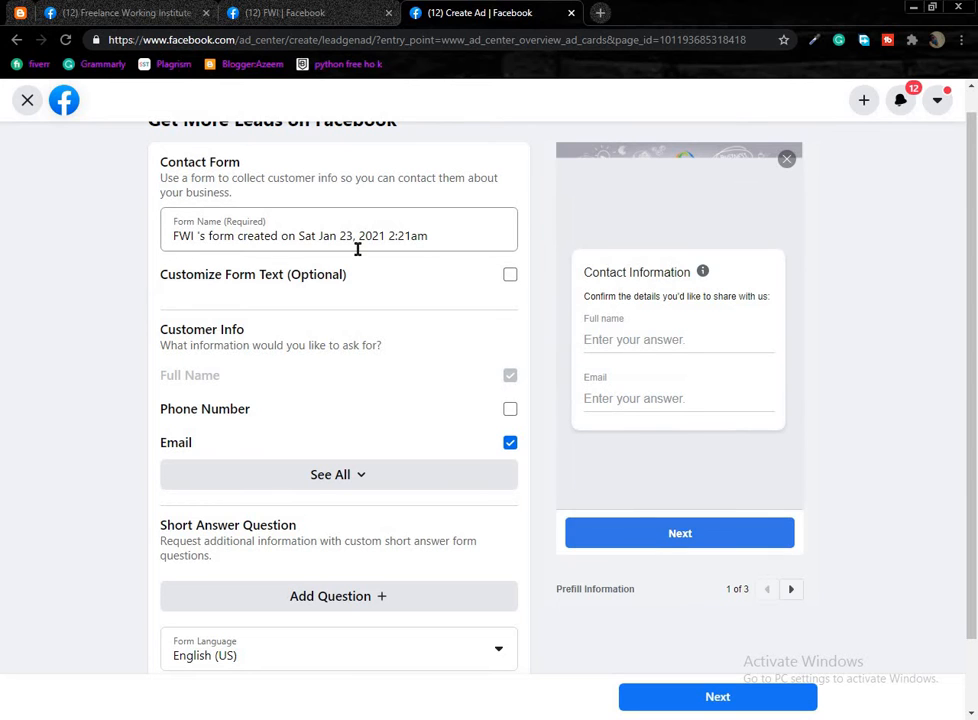
pyautogui.scroll(-1, 212, 362)
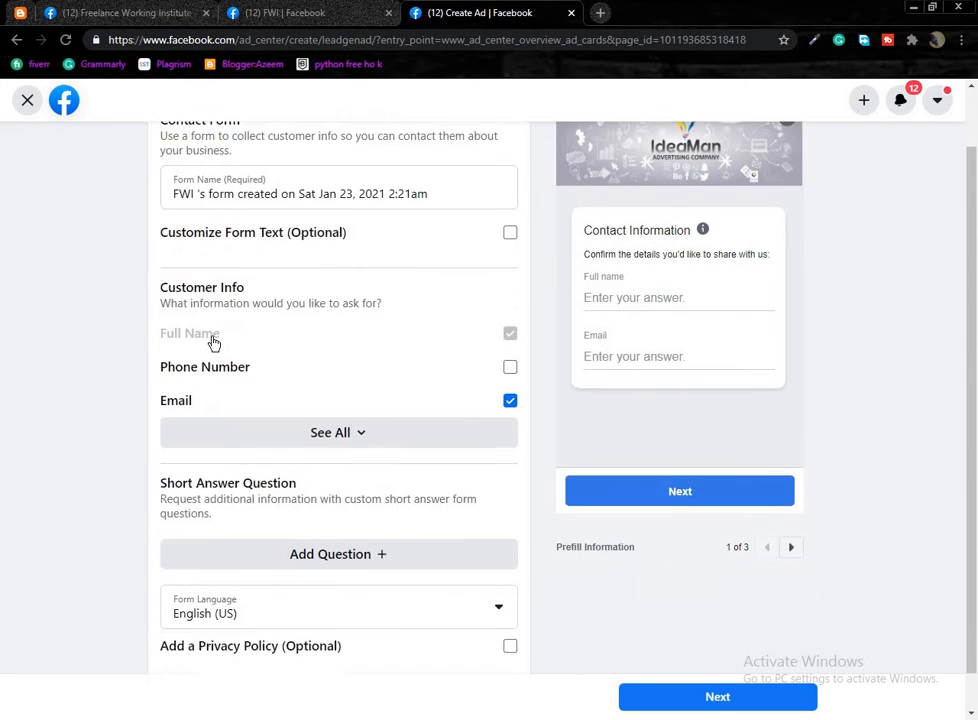
pyautogui.scroll(-1, 205, 330)
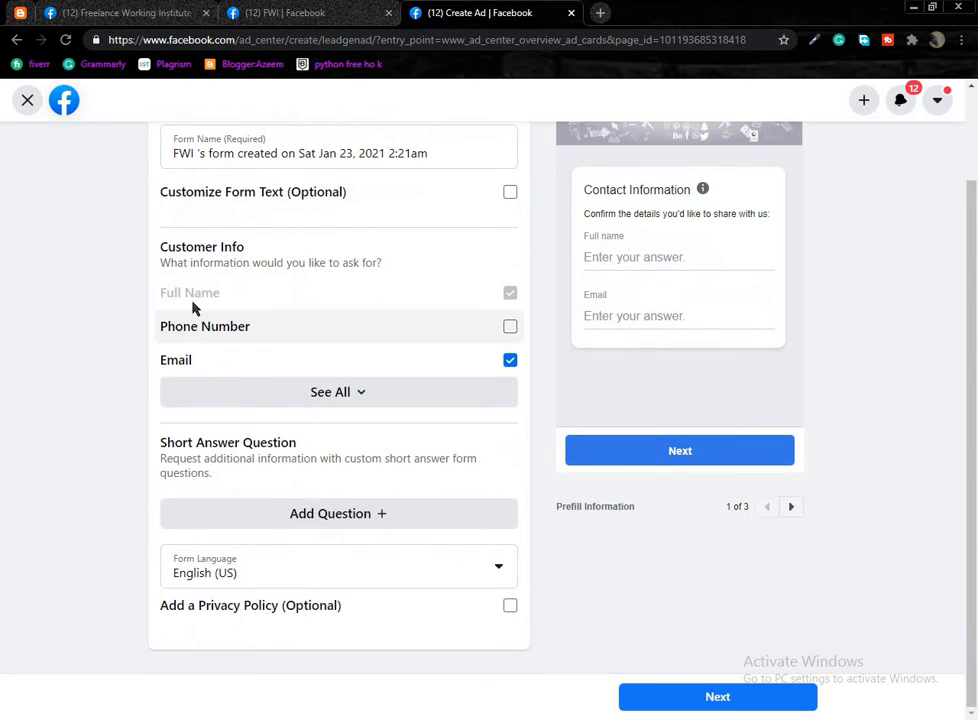
pyautogui.click(512, 330)
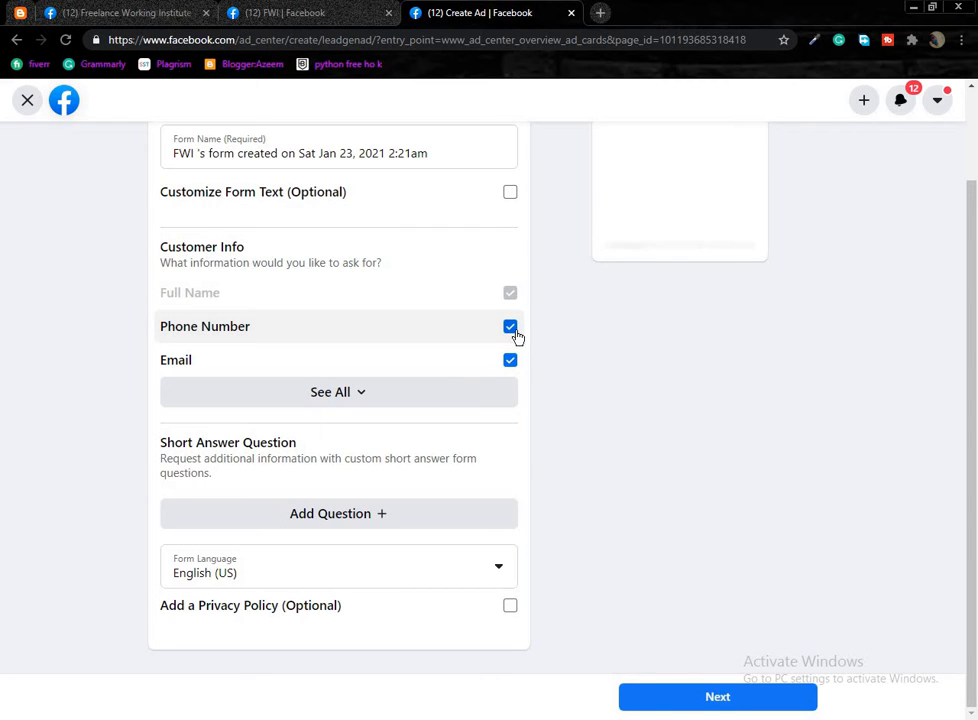
# Review the lead form and start closing it without saving.
pyautogui.scroll(2, 514, 345)
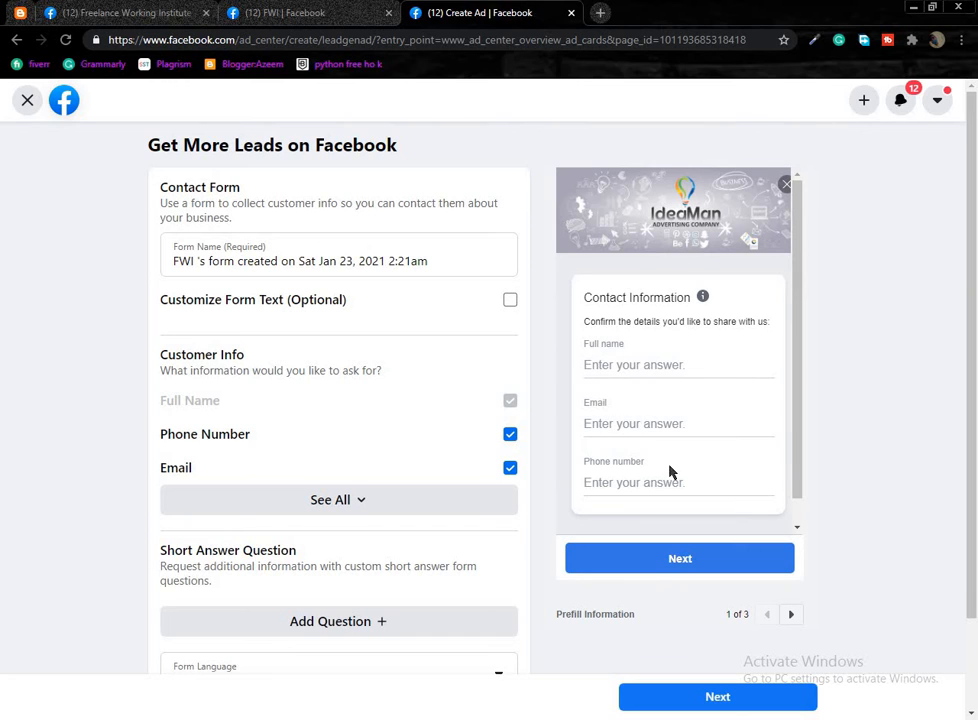
pyautogui.scroll(-3, 478, 528)
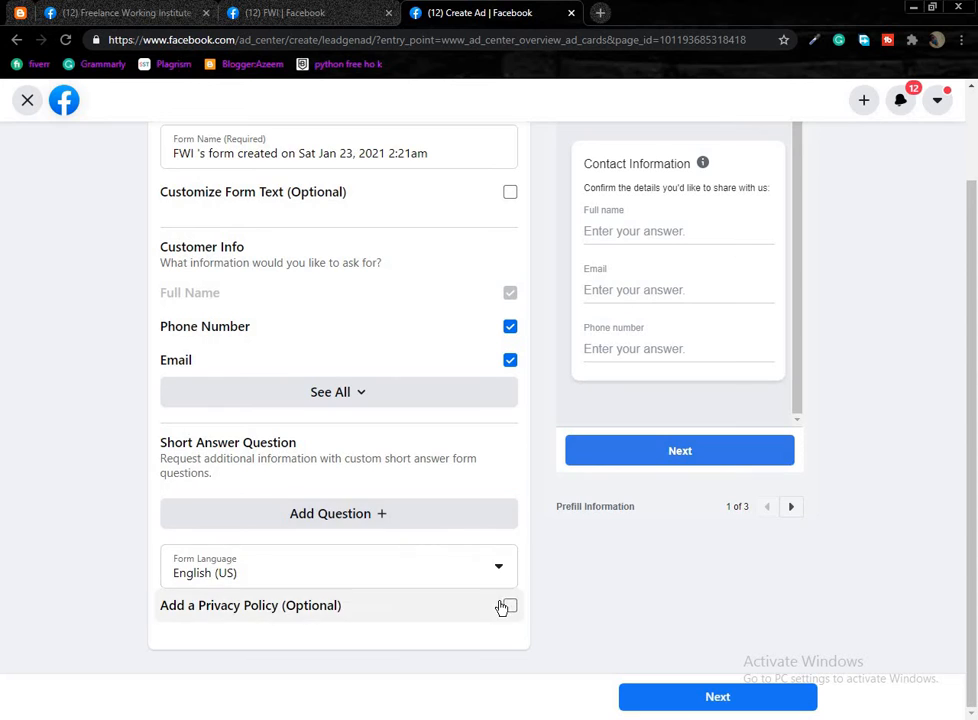
pyautogui.scroll(2, 157, 282)
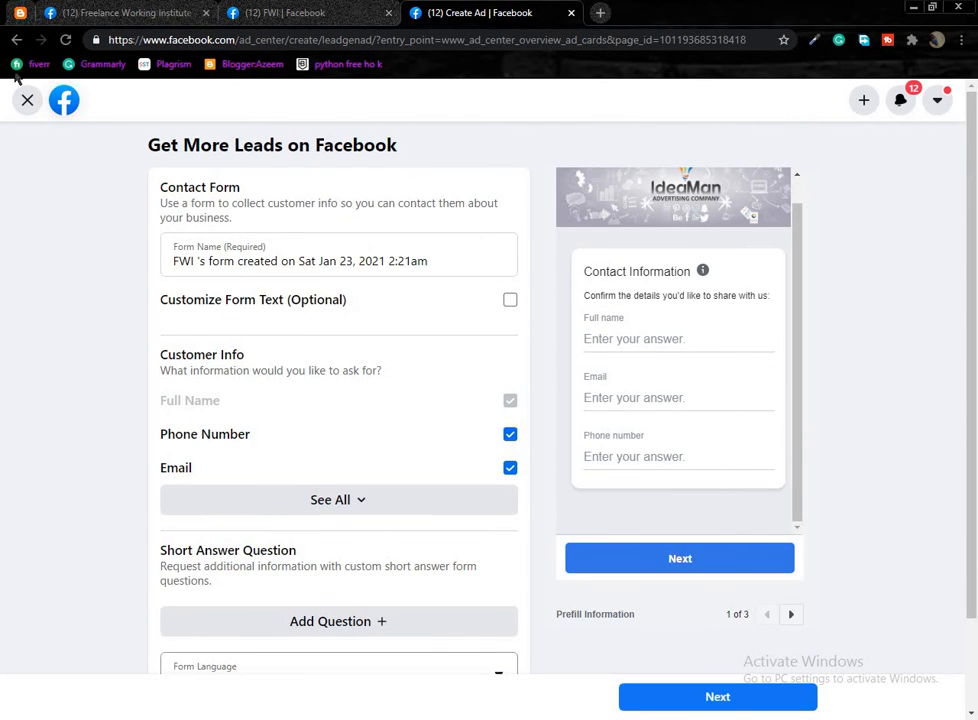
pyautogui.click(26, 100)
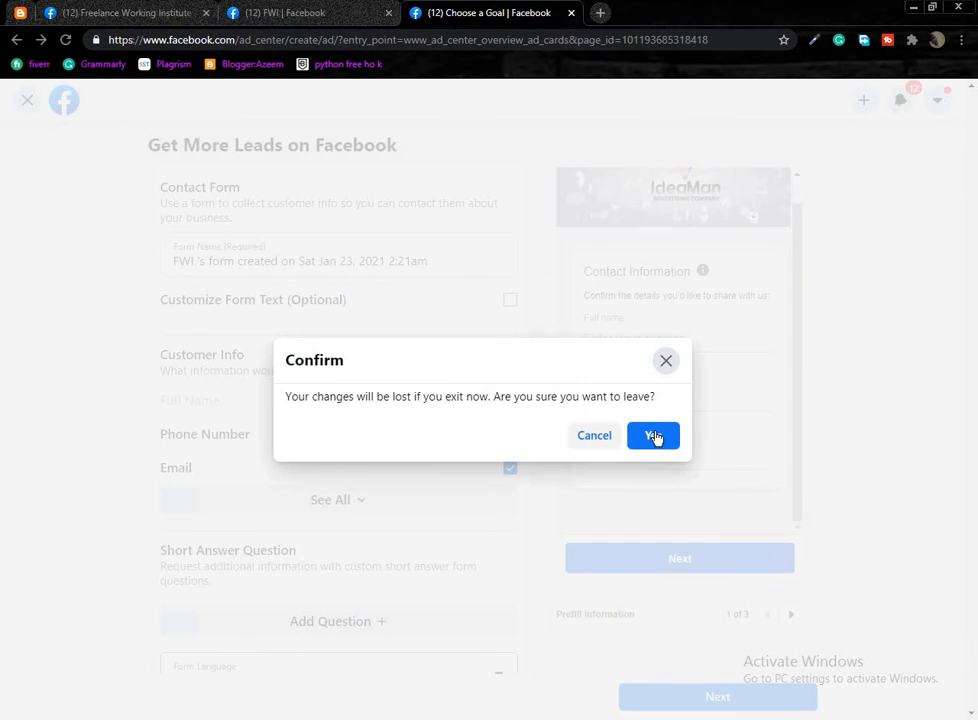
# Discard the leads form and start a Get More Website Visitors ad draft.
pyautogui.click(655, 437)
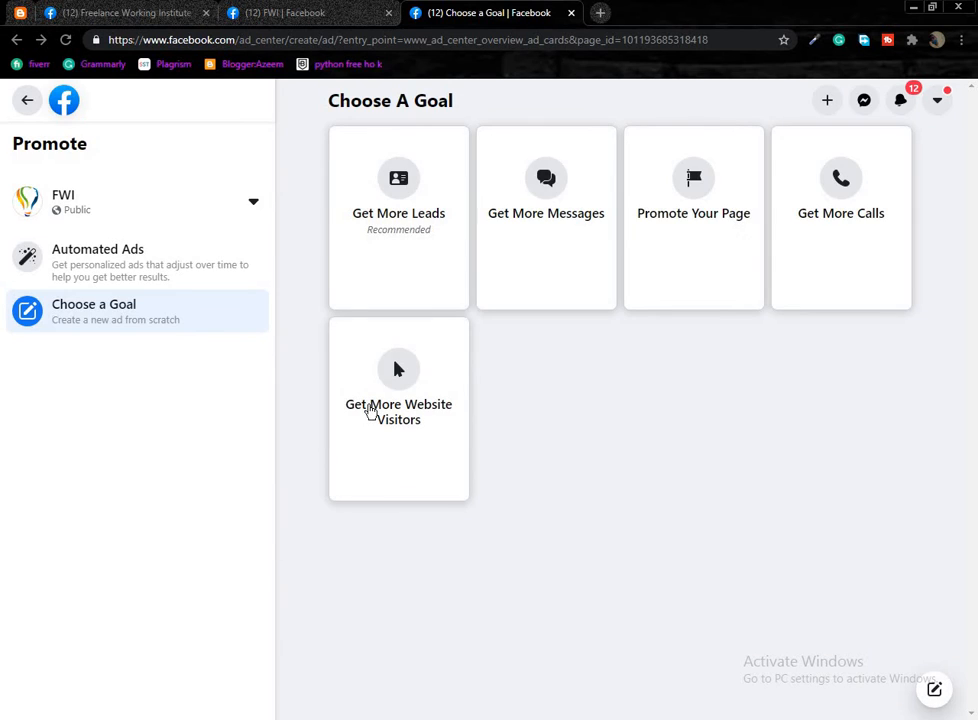
pyautogui.click(370, 411)
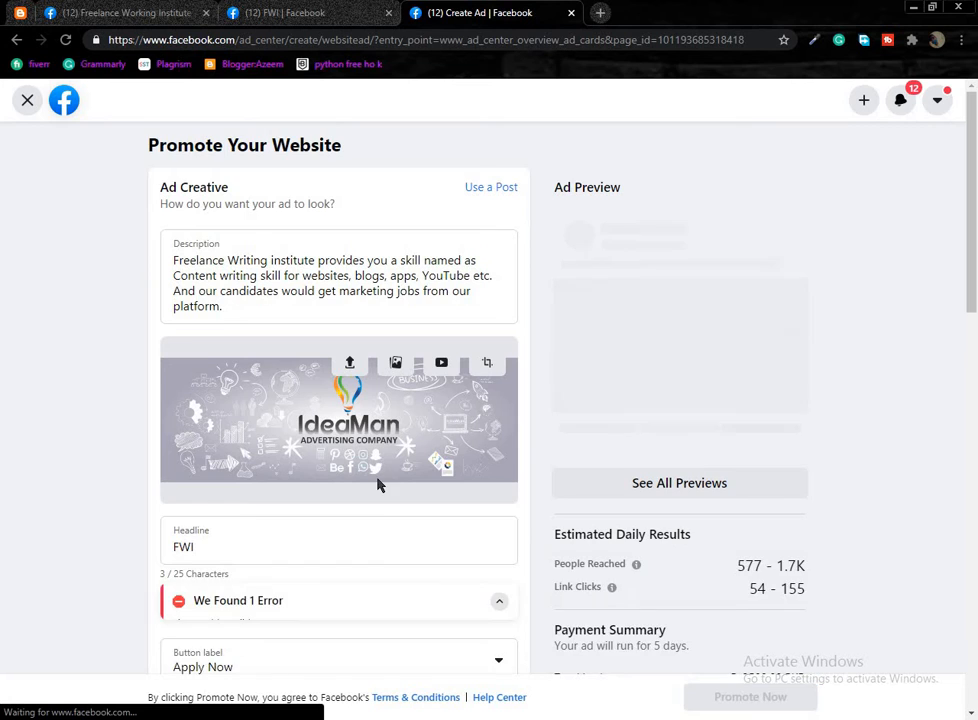
pyautogui.scroll(-1, 385, 484)
pyautogui.scroll(1, 340, 415)
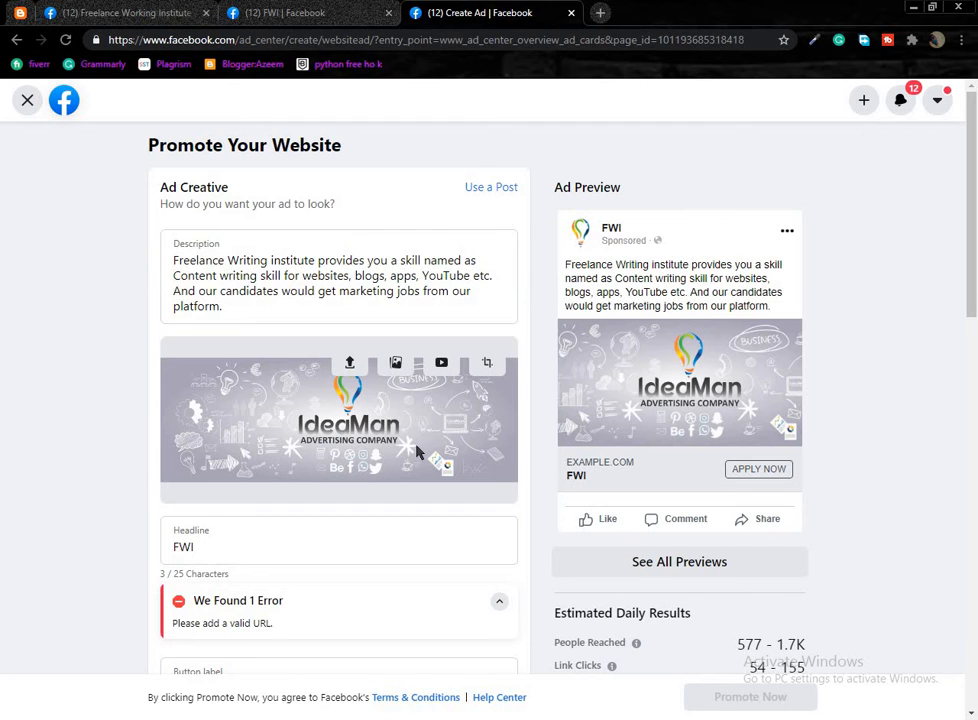
pyautogui.scroll(-1, 435, 448)
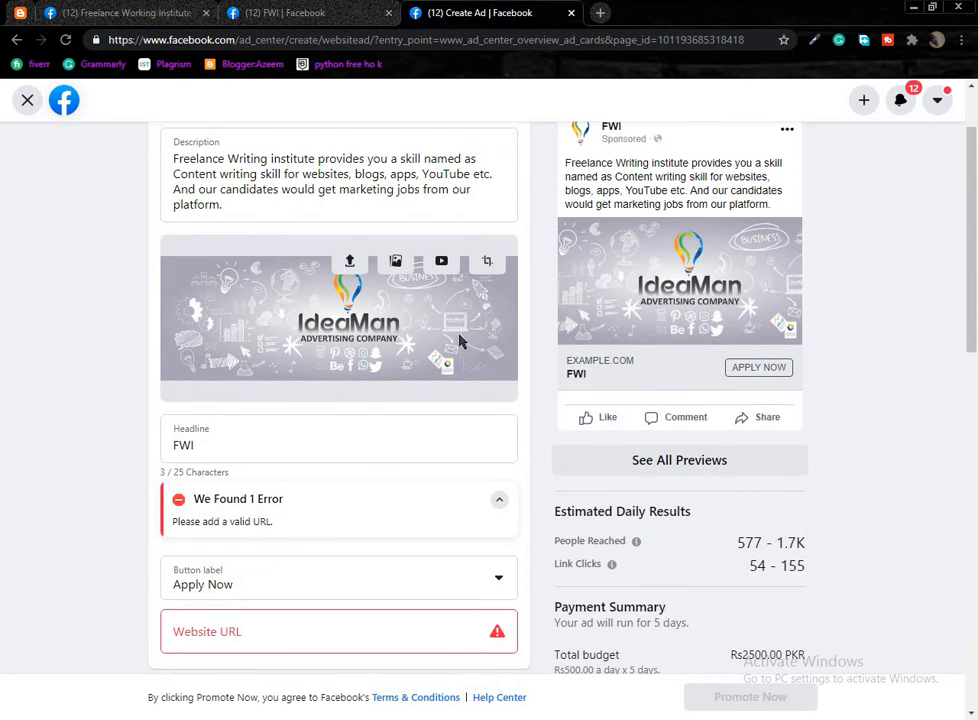
pyautogui.scroll(1, 460, 342)
pyautogui.scroll(-2, 334, 417)
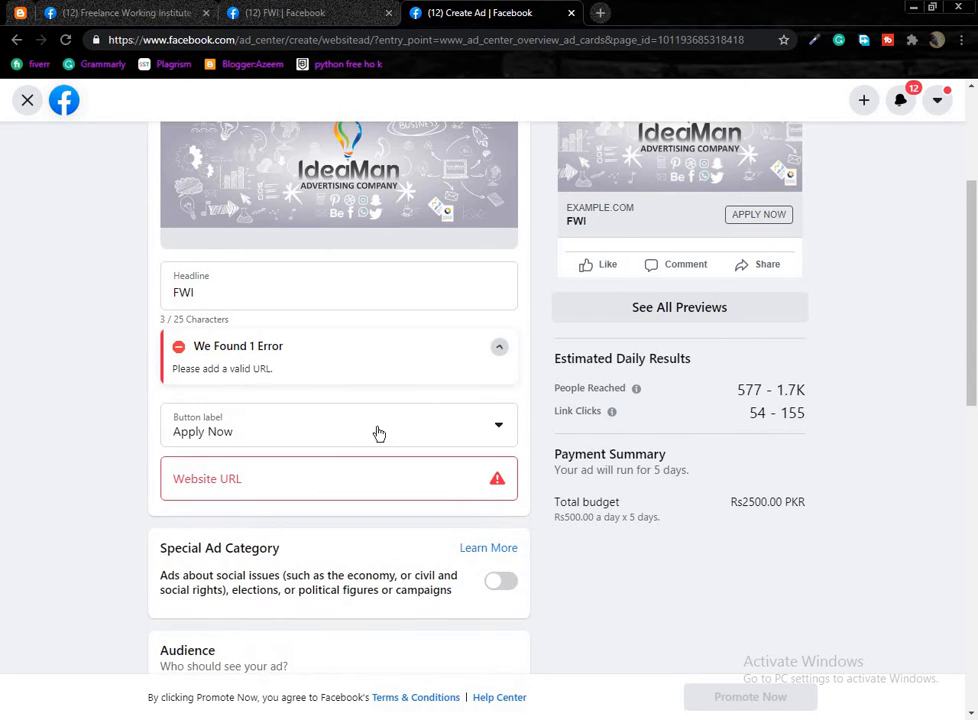
pyautogui.scroll(-1, 338, 404)
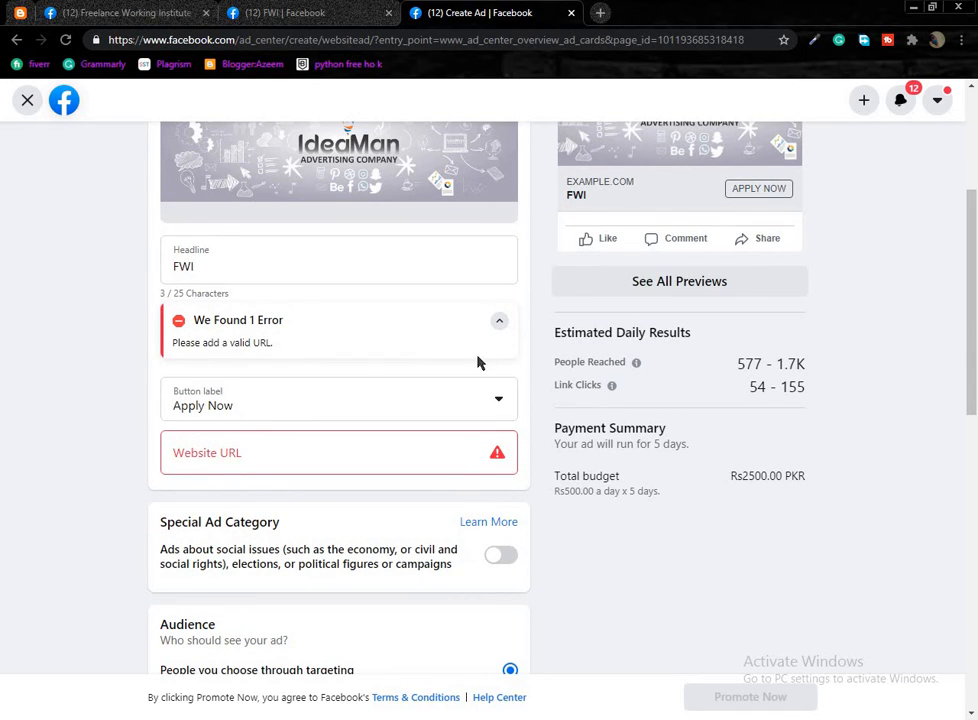
pyautogui.scroll(-1, 391, 385)
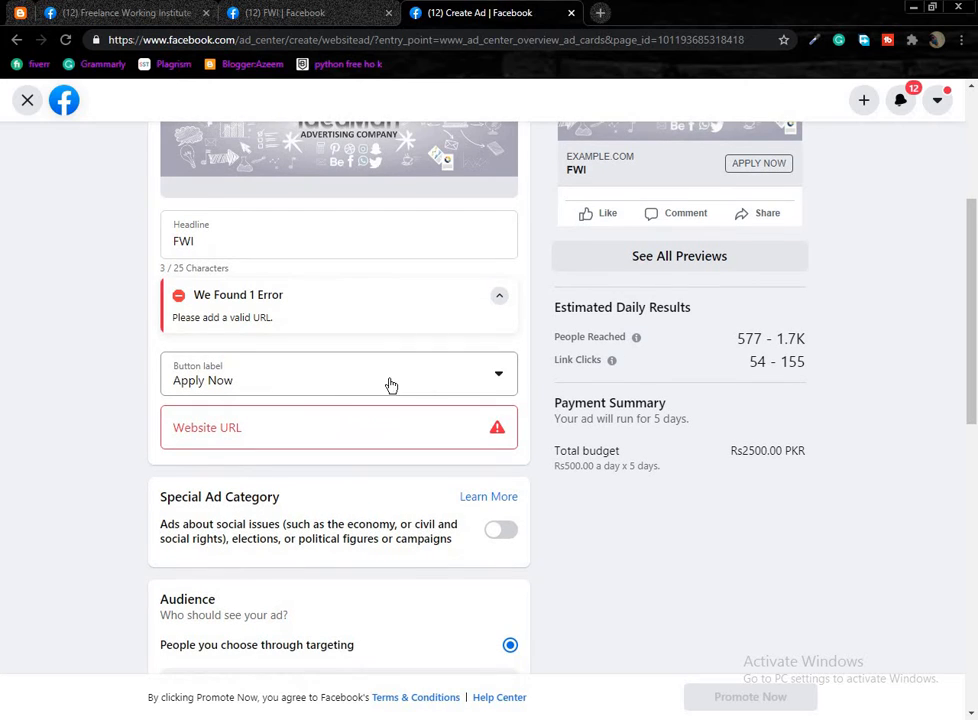
# Check the Button label options and Website URL field, leaving both unchanged.
pyautogui.click(498, 378)
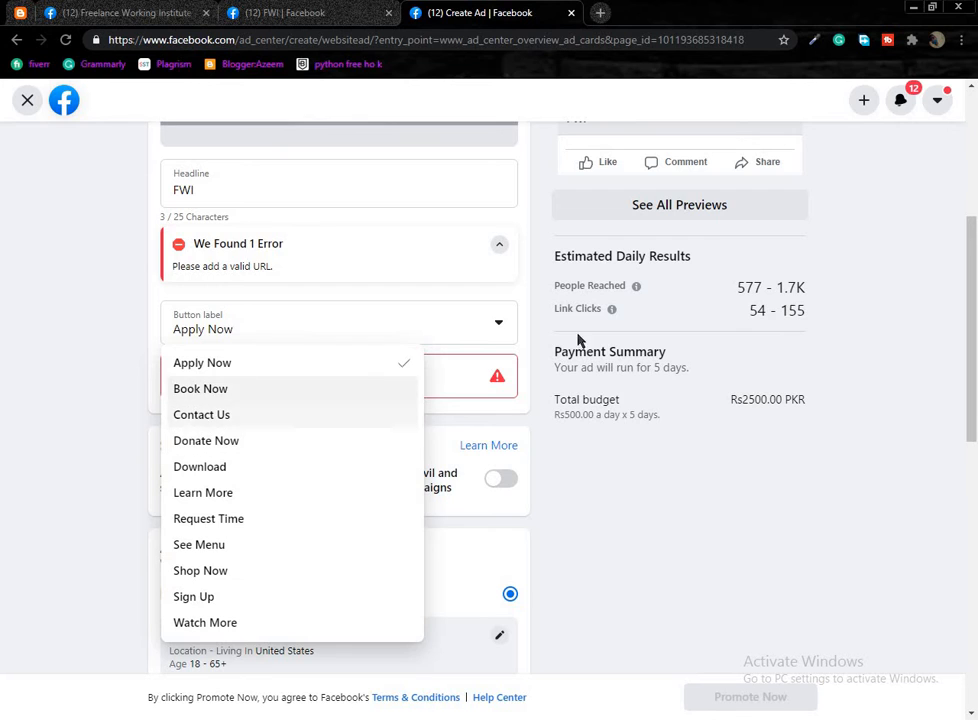
pyautogui.scroll(2, 723, 284)
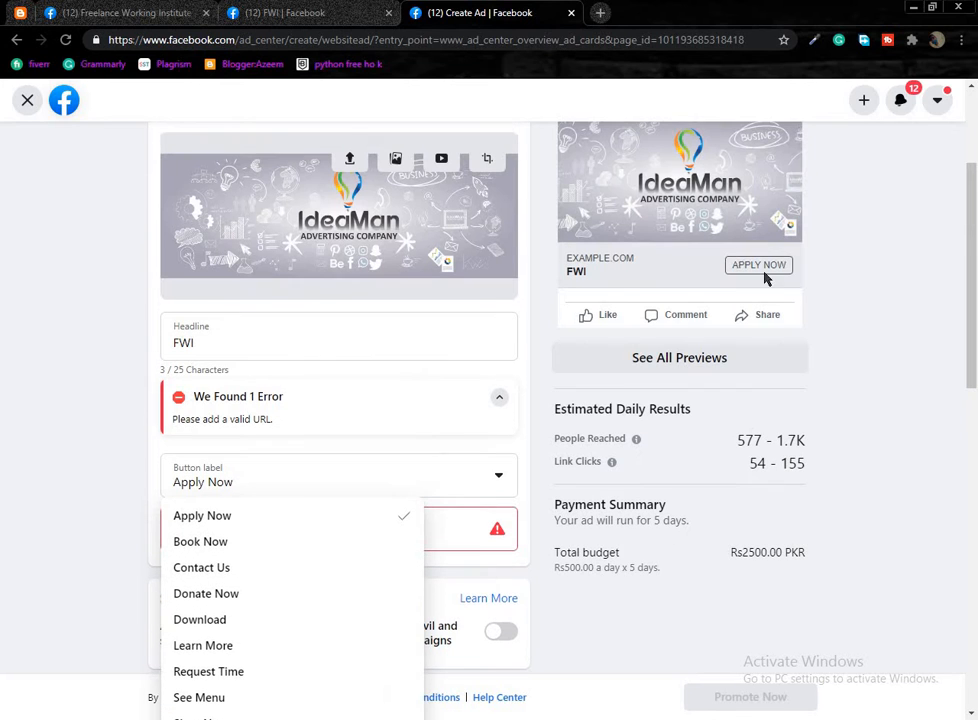
pyautogui.click(491, 489)
pyautogui.scroll(-1, 330, 489)
pyautogui.click(316, 399)
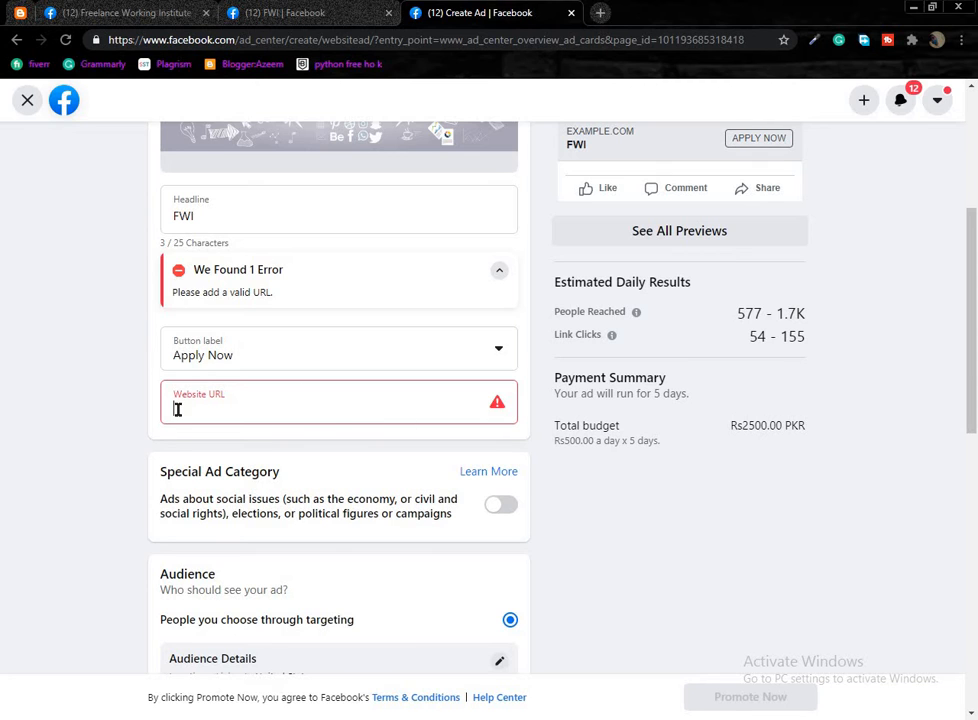
pyautogui.click(220, 502)
pyautogui.scroll(-1, 228, 480)
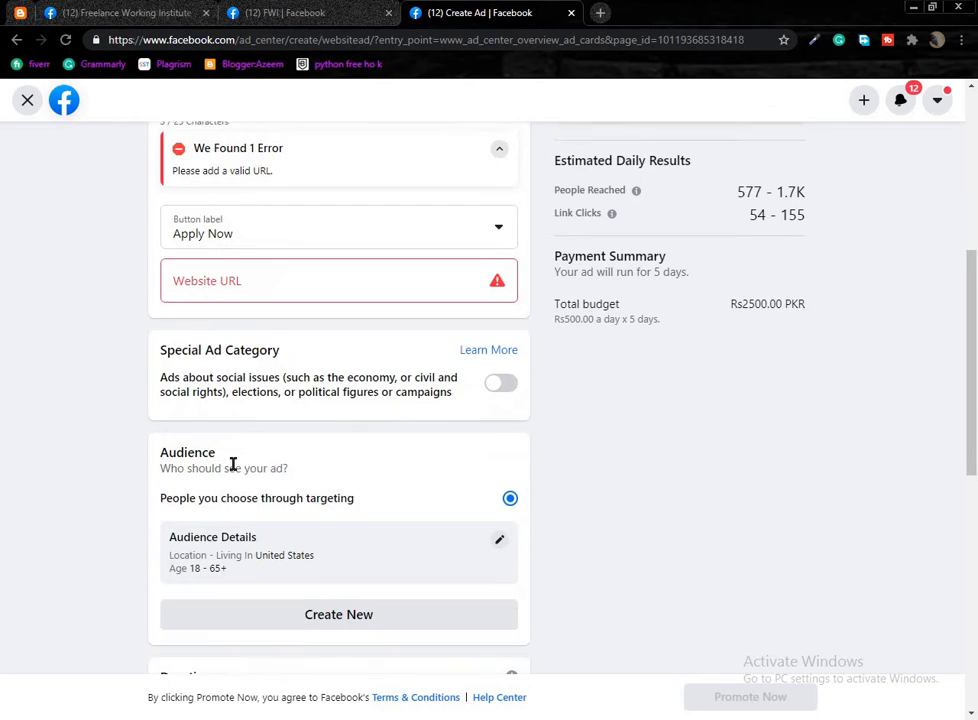
pyautogui.click(213, 286)
pyautogui.click(304, 369)
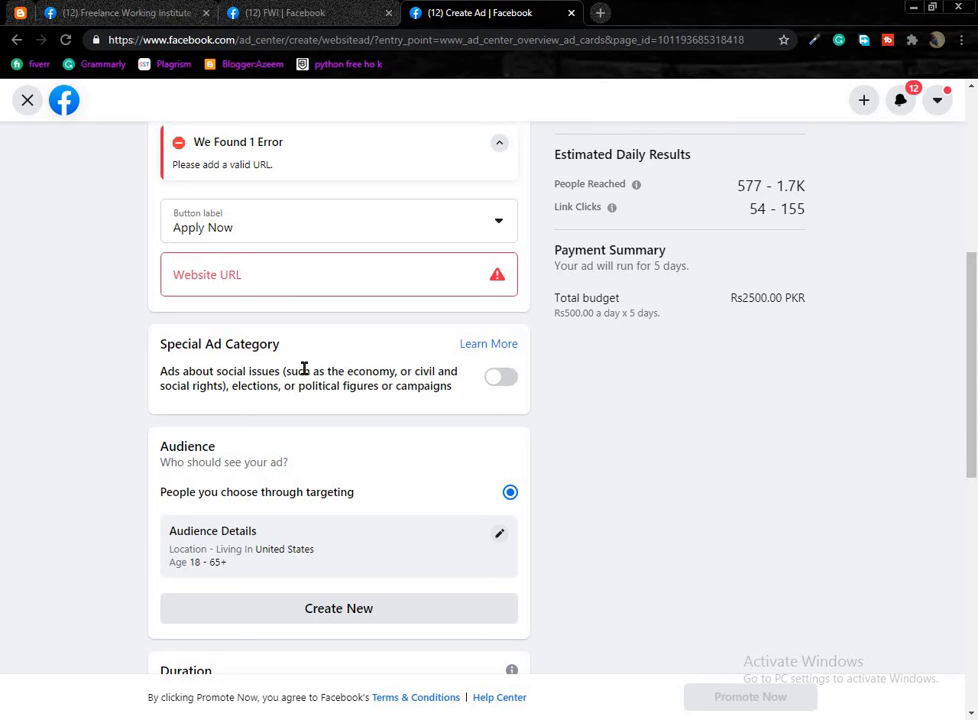
pyautogui.scroll(-1, 465, 439)
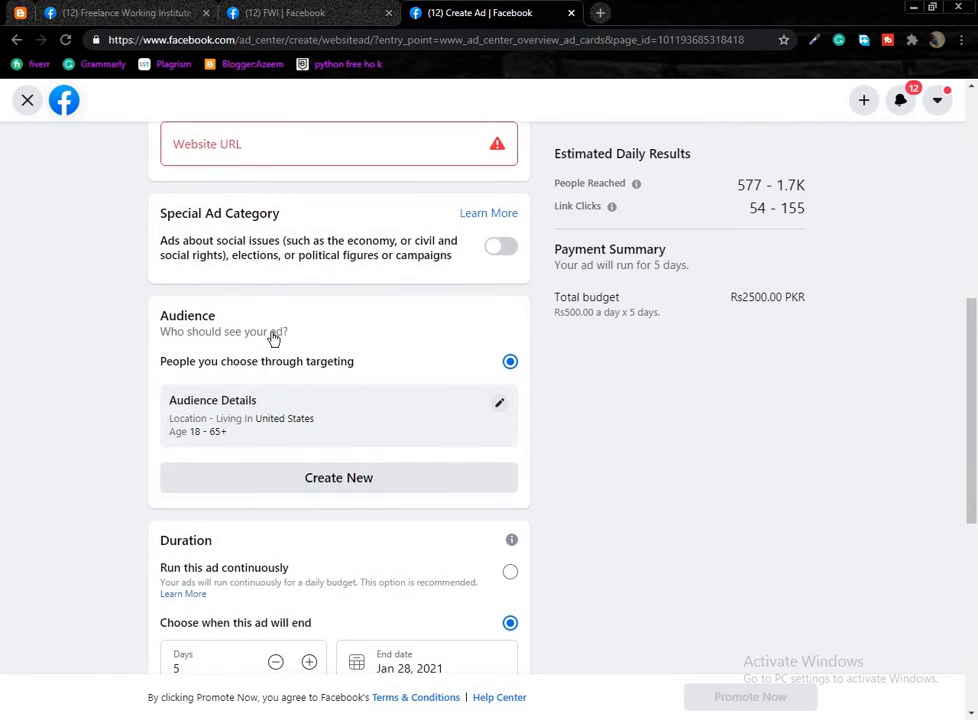
pyautogui.scroll(-1, 273, 337)
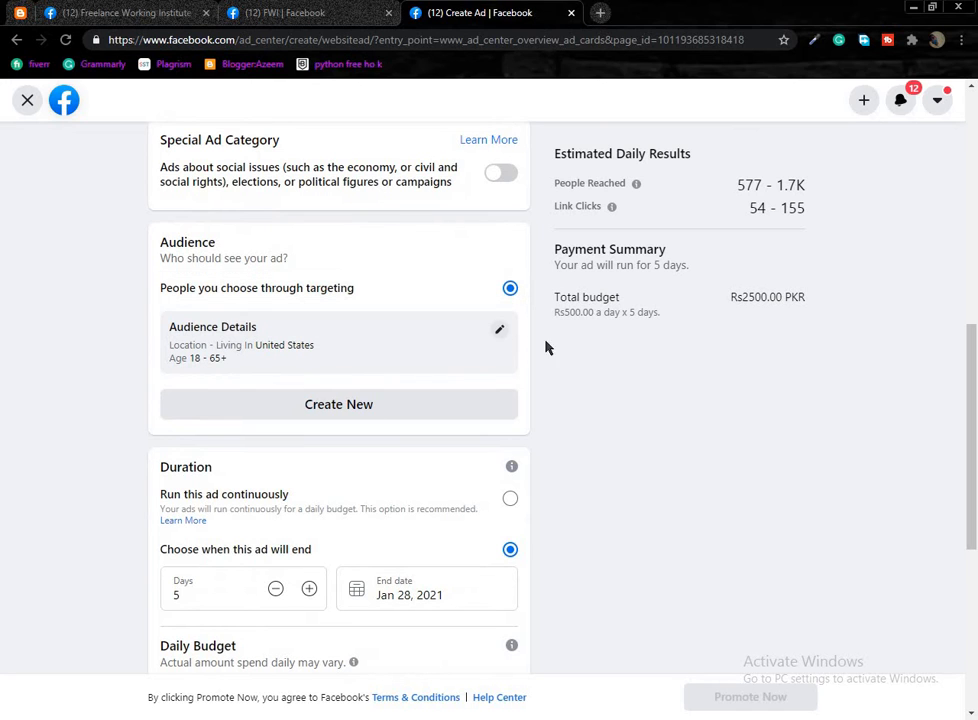
# In the audience editor, keep all genders and lower the maximum age.
pyautogui.click(499, 333)
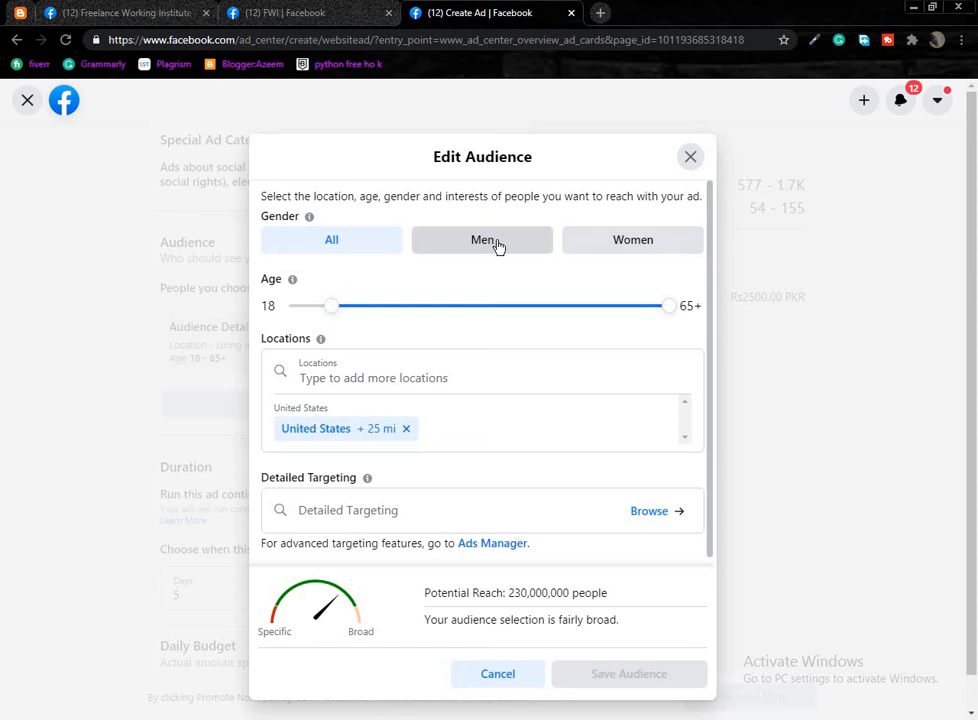
pyautogui.click(620, 245)
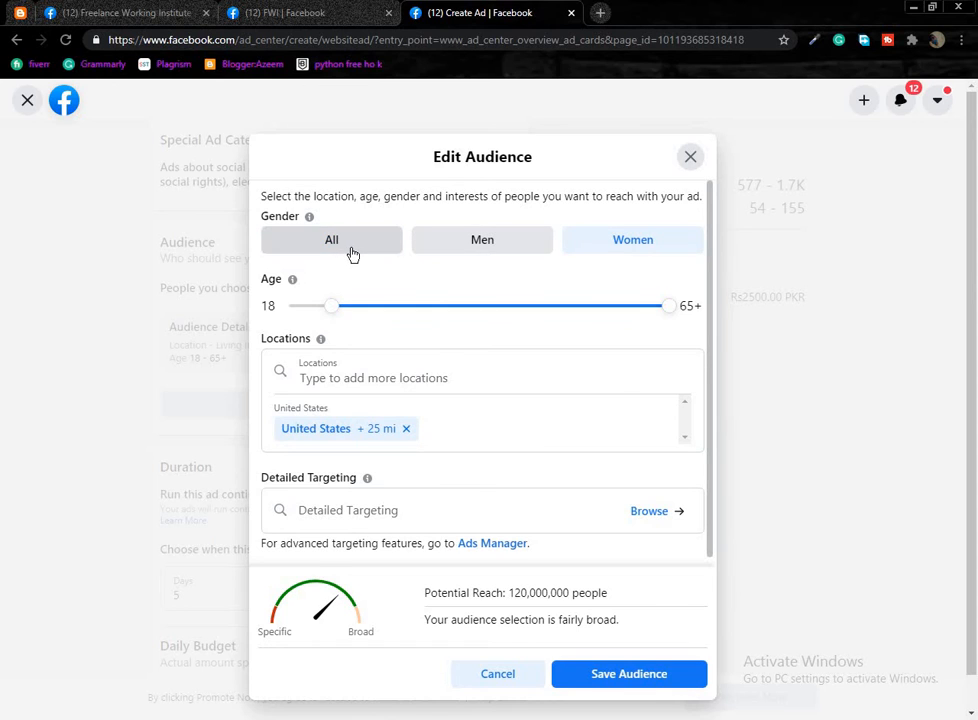
pyautogui.click(352, 254)
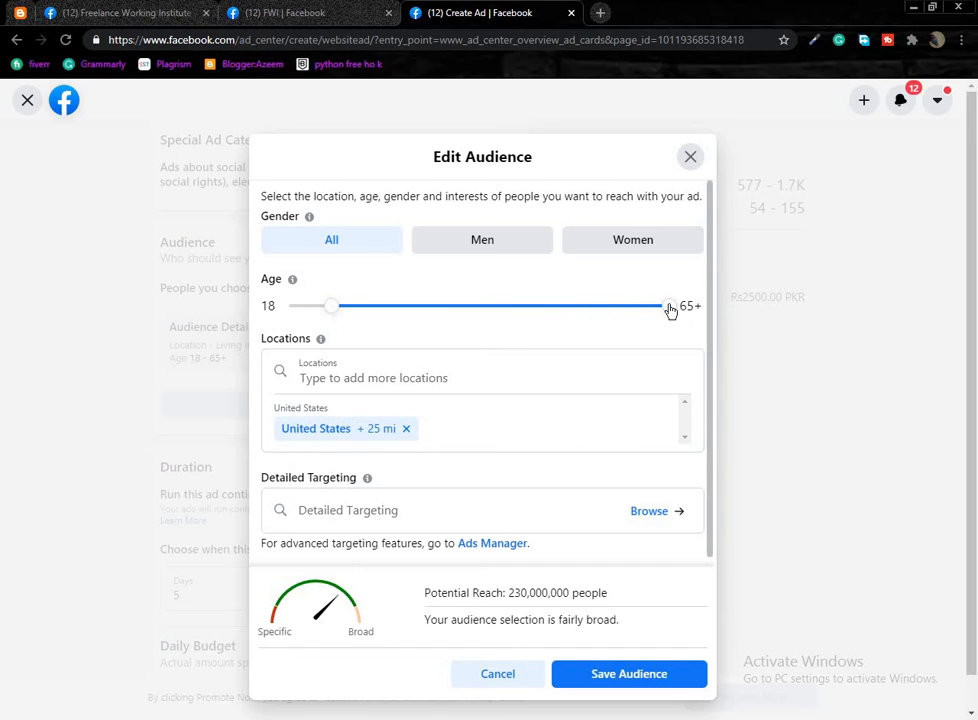
pyautogui.moveTo(669, 306); pyautogui.dragTo(661, 306)
pyautogui.moveTo(569, 323); pyautogui.dragTo(375, 312)
pyautogui.rightClick(410, 313)
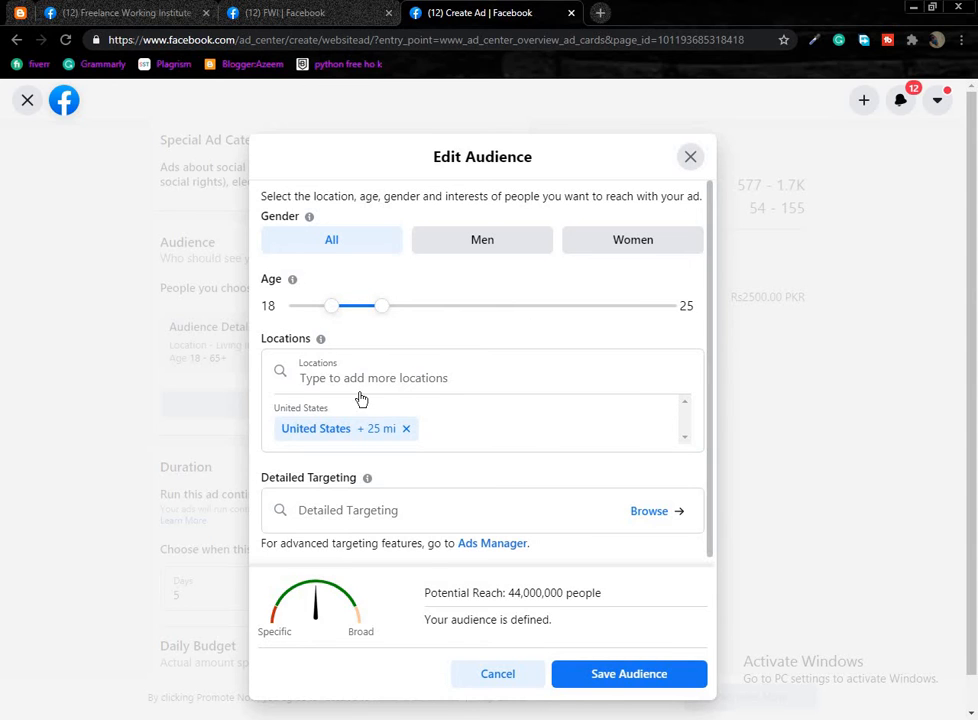
pyautogui.scroll(-1, 362, 397)
# Replace United States with Pakistan as the location and save the audience.
pyautogui.click(410, 393)
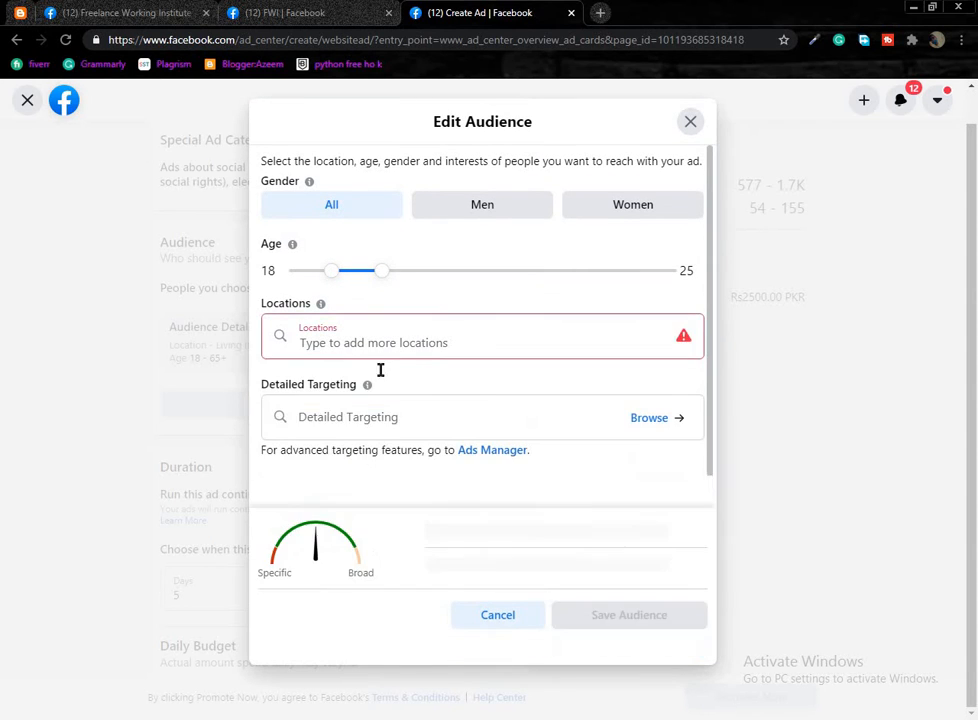
pyautogui.click(399, 367)
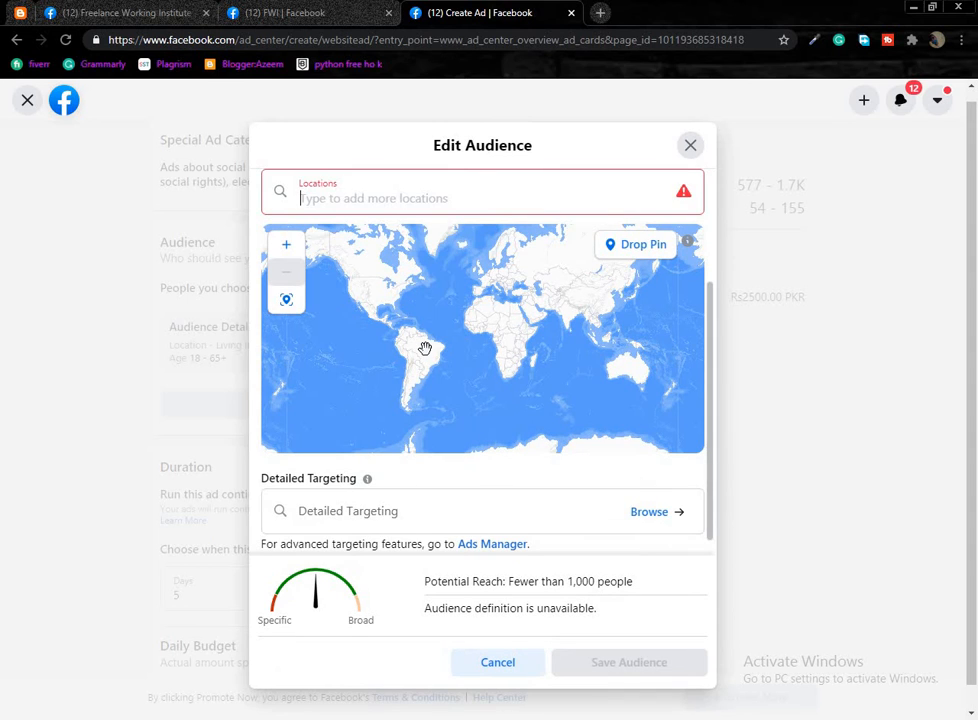
pyautogui.write('pak')
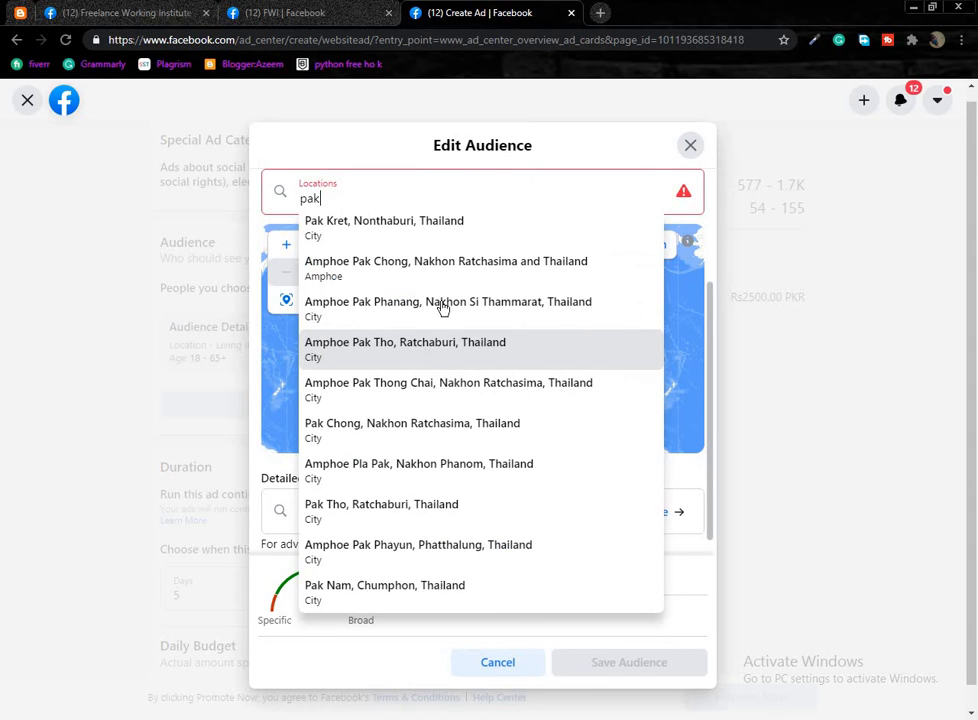
pyautogui.write('is')
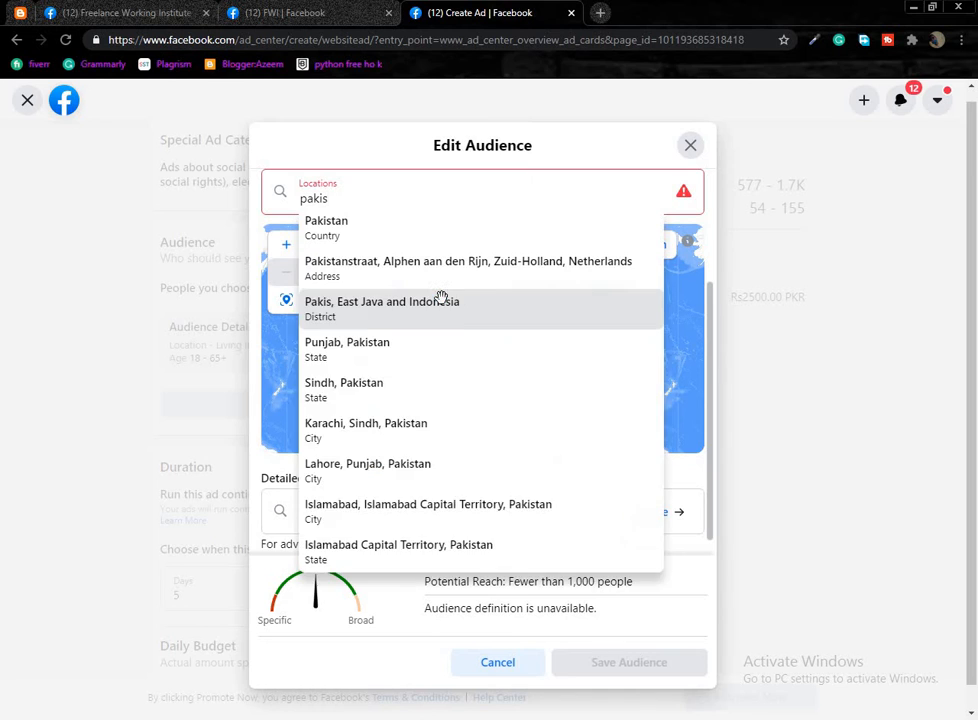
pyautogui.write('ta')
pyautogui.click(337, 231)
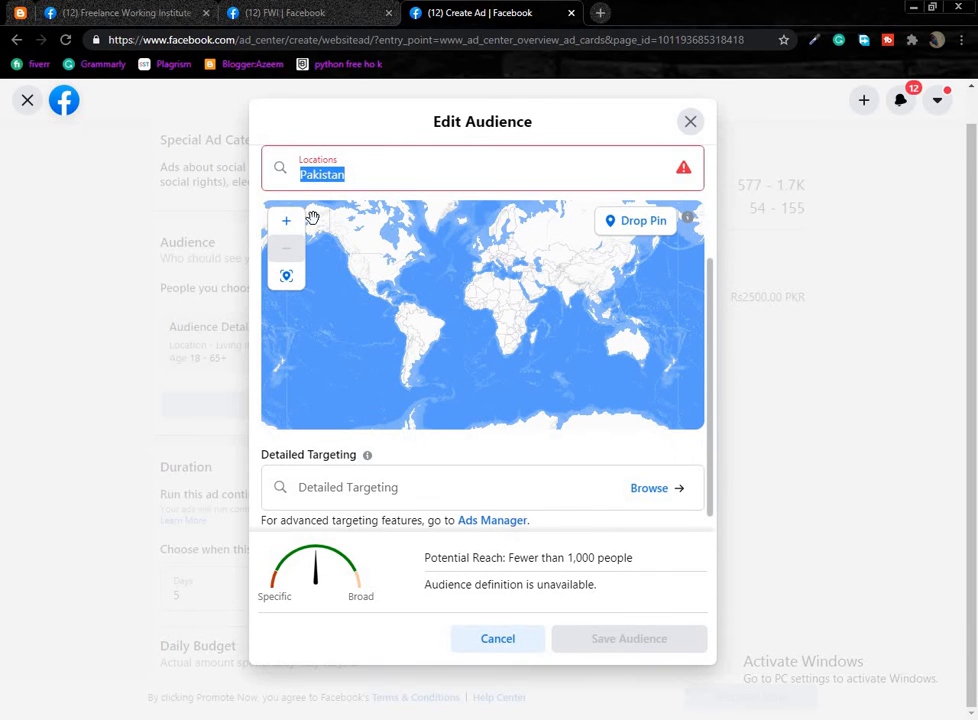
pyautogui.click(462, 172)
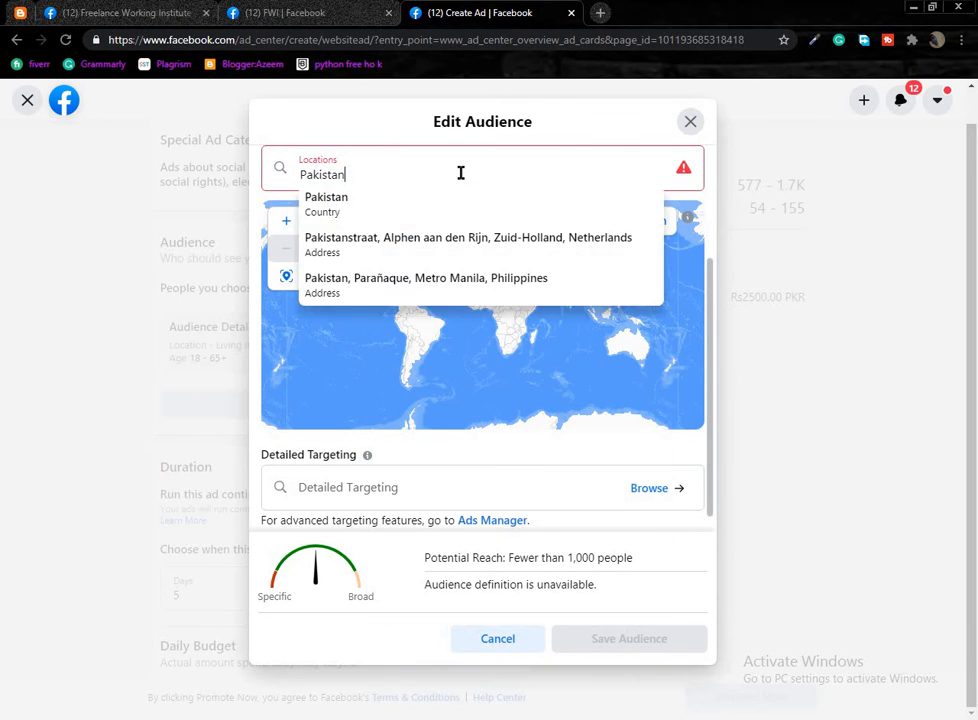
pyautogui.press('Return')
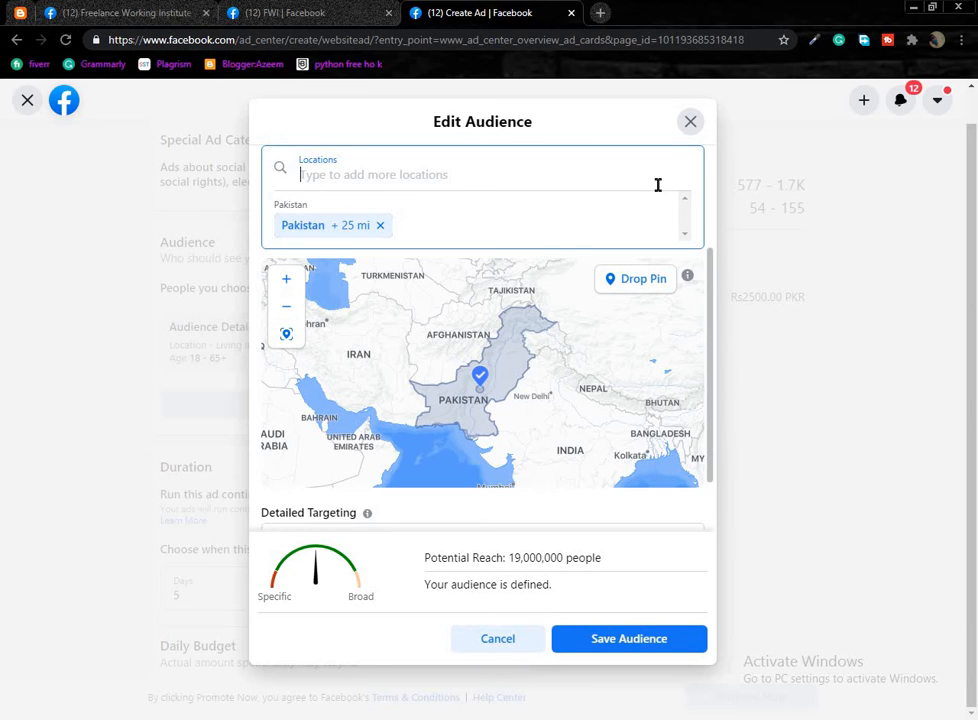
pyautogui.scroll(2, 517, 264)
pyautogui.scroll(2, 216, 354)
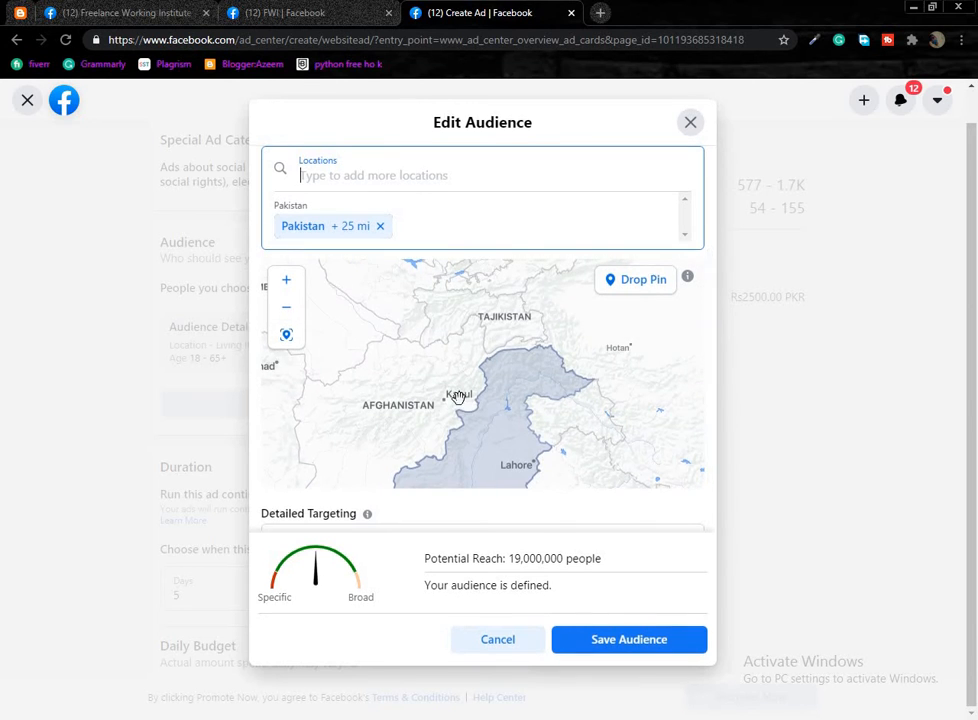
pyautogui.scroll(2, 444, 473)
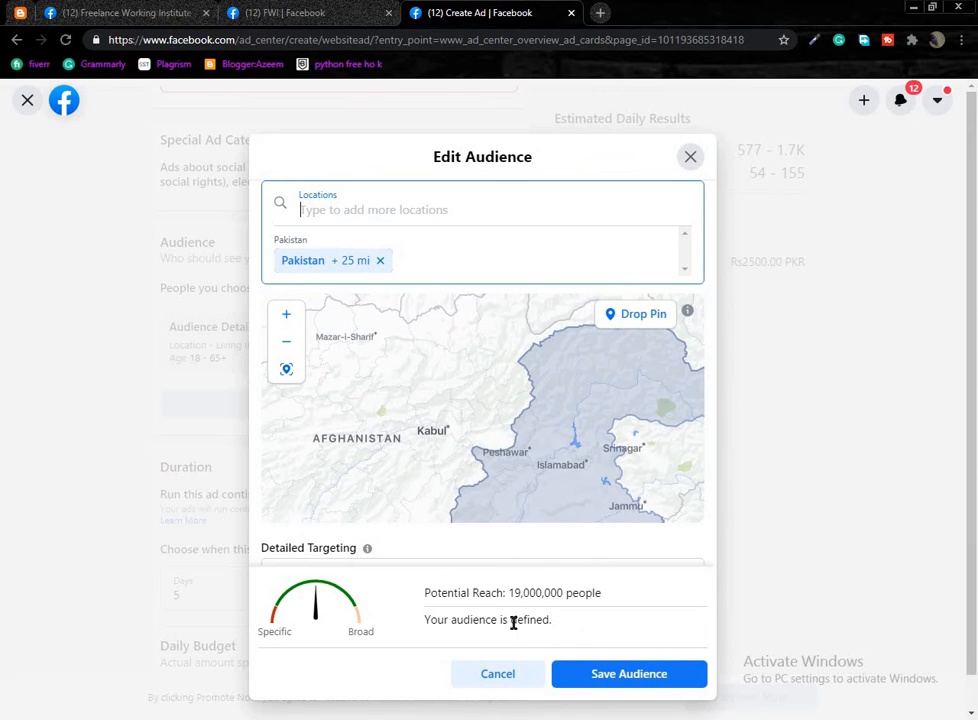
pyautogui.click(605, 682)
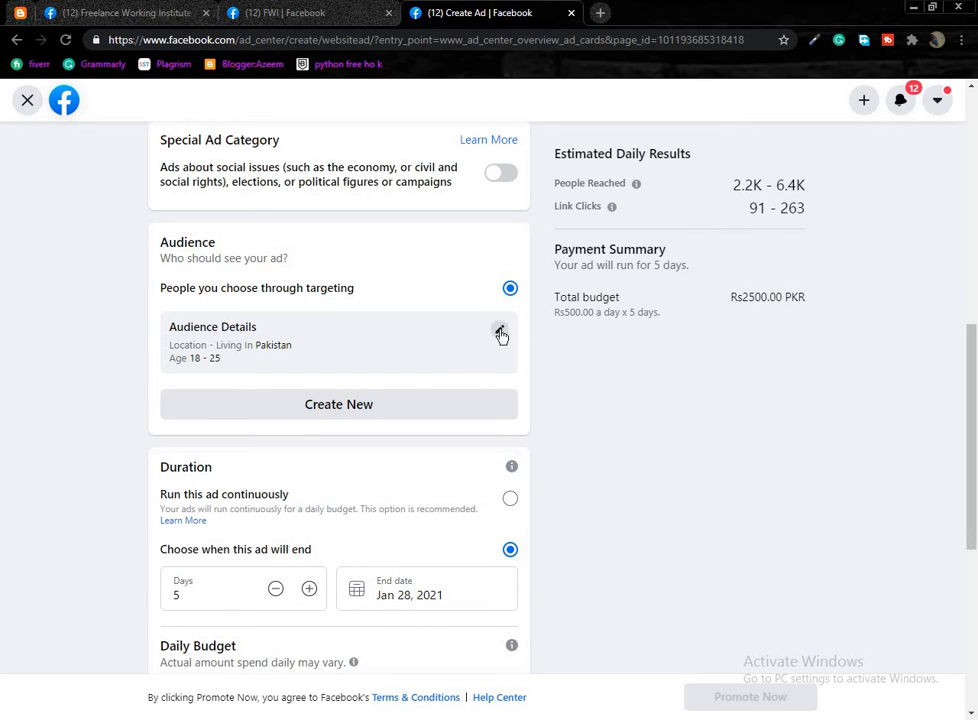
# Switch Duration to run continuously, then back to a chosen end date.
pyautogui.scroll(-1, 236, 482)
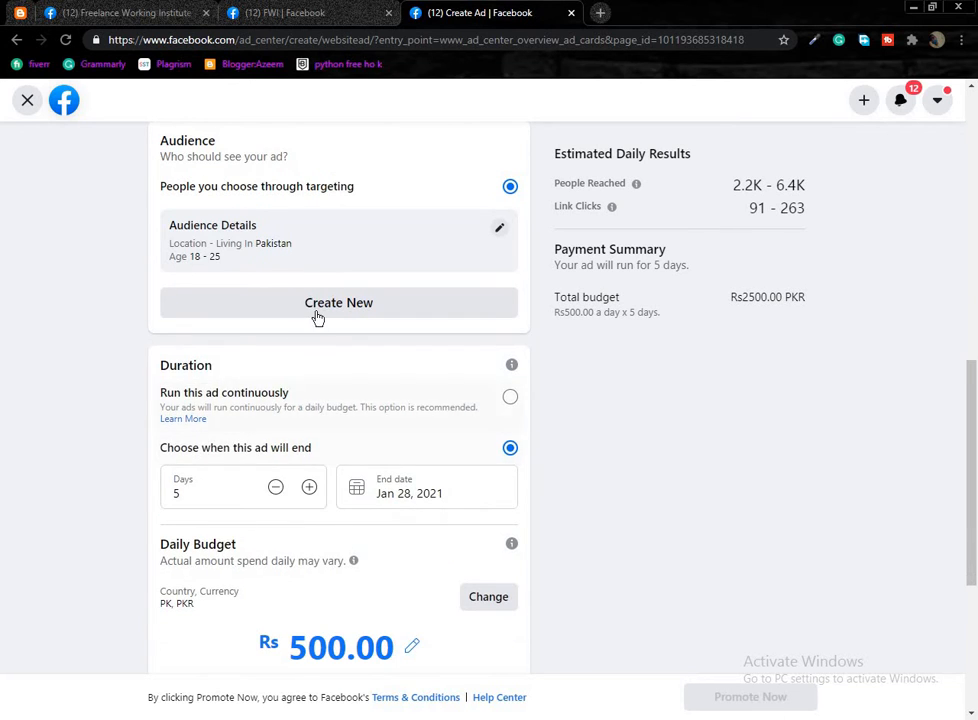
pyautogui.scroll(-1, 237, 388)
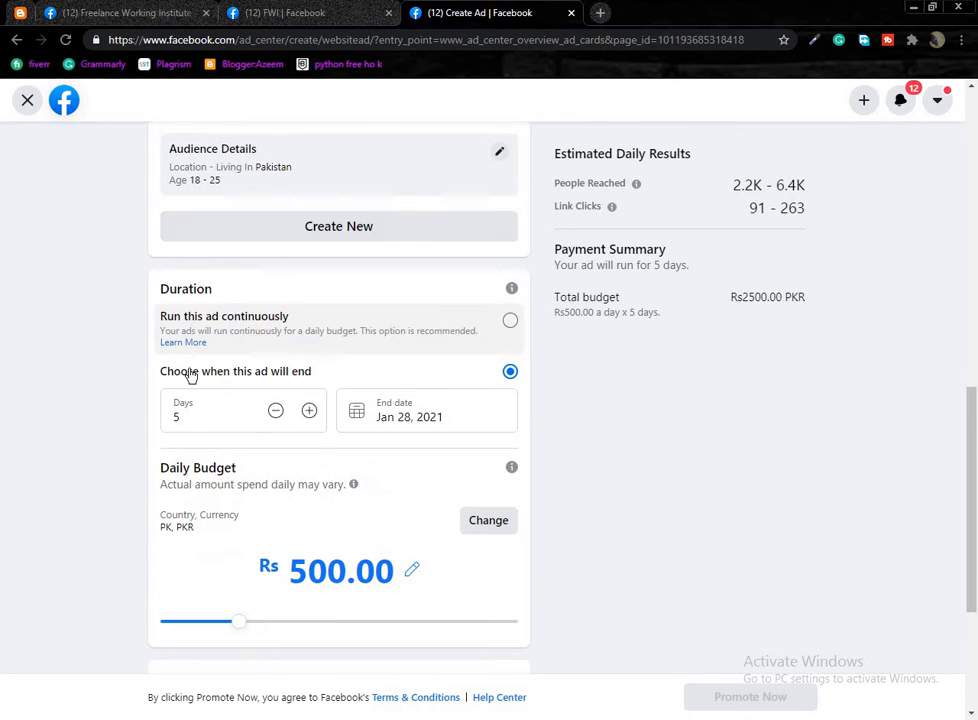
pyautogui.click(510, 323)
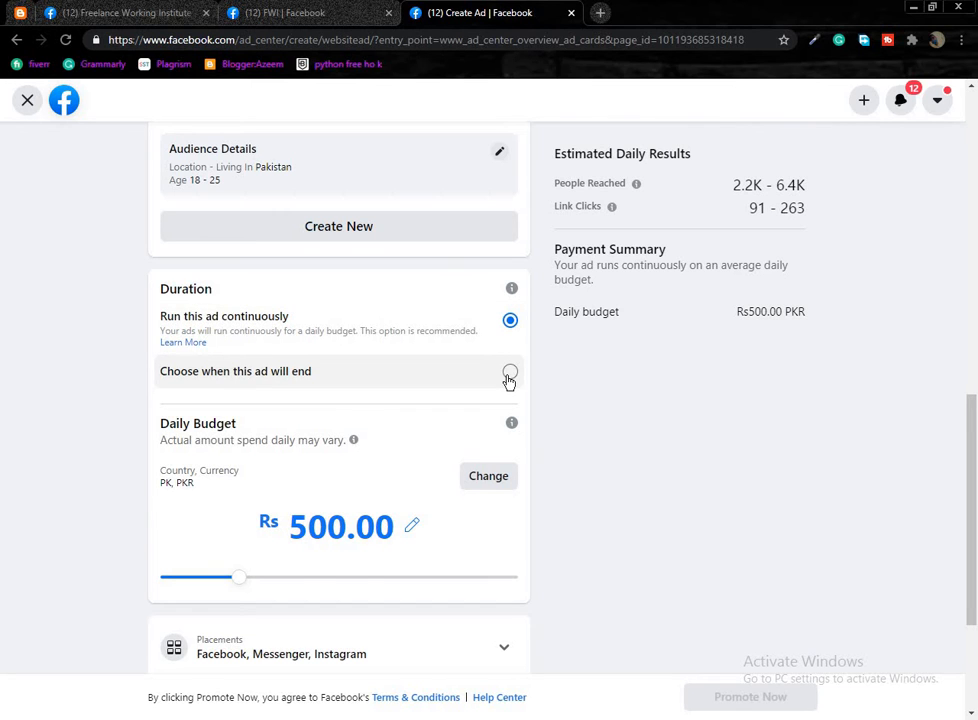
pyautogui.click(510, 374)
pyautogui.scroll(-1, 258, 290)
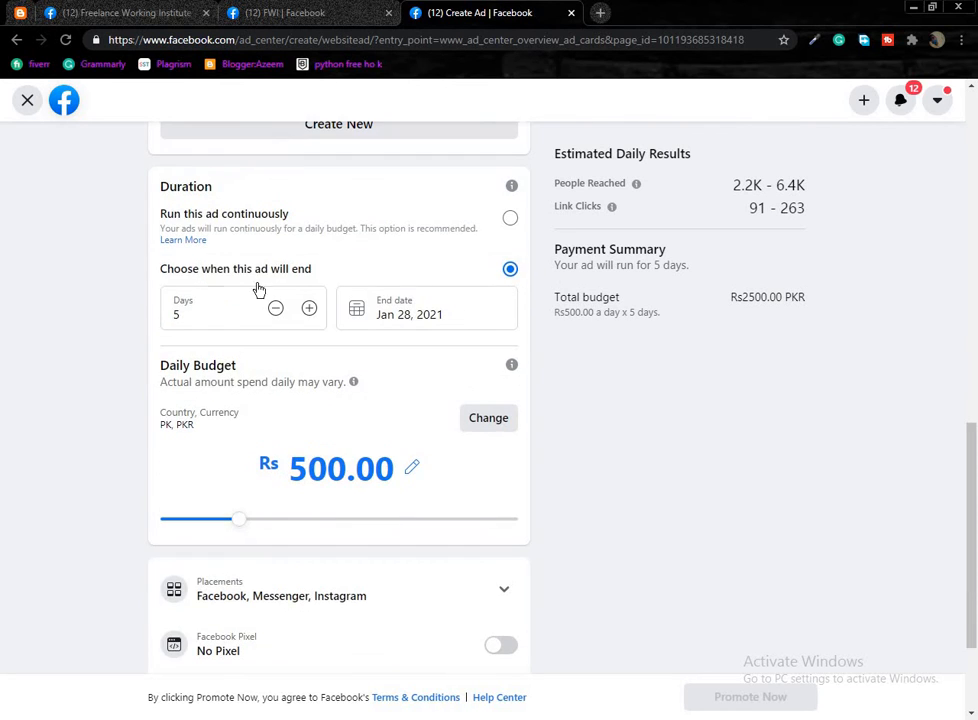
# Adjust the Days counter to 4, ending the ad on Jan 27, 2021.
pyautogui.click(275, 309)
pyautogui.doubleClick(275, 309)
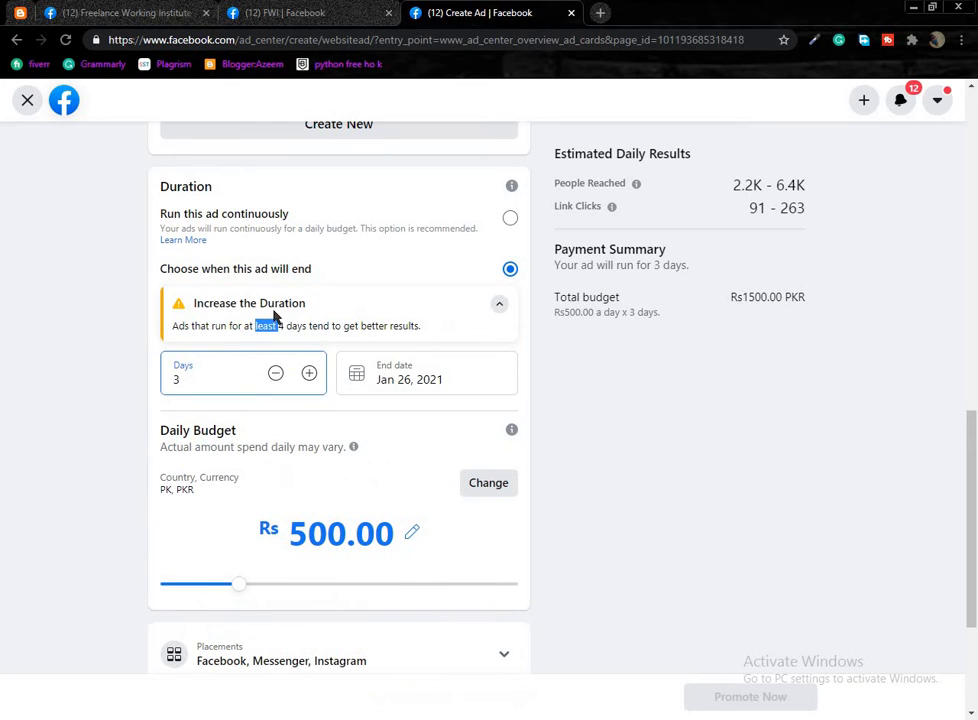
pyautogui.click(216, 378)
pyautogui.doubleClick(308, 371)
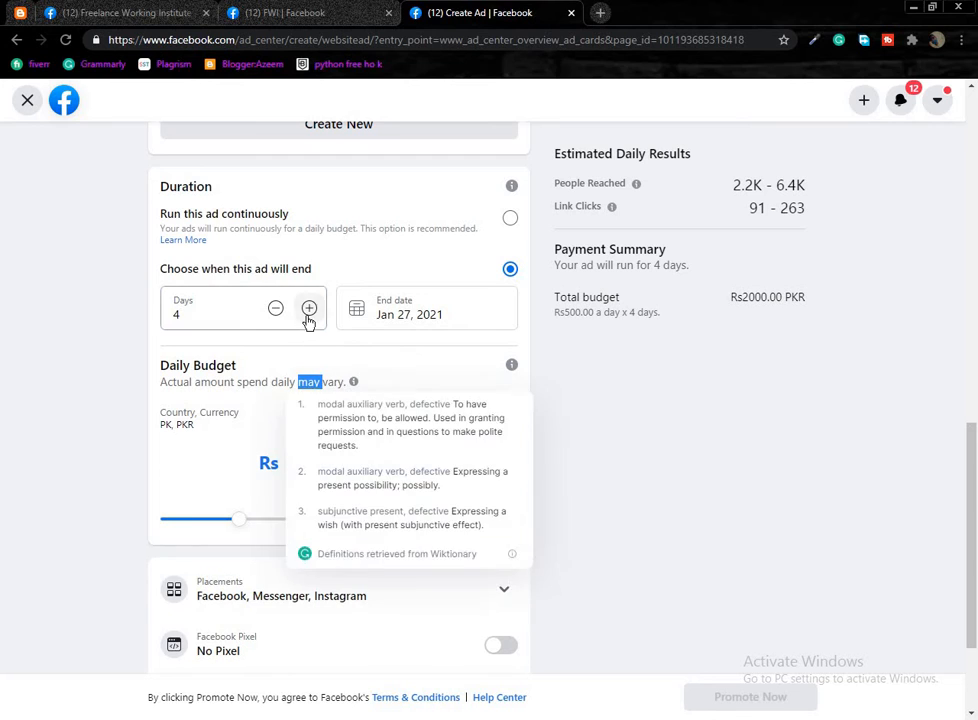
pyautogui.click(309, 309)
pyautogui.click(309, 309)
pyautogui.click(276, 308)
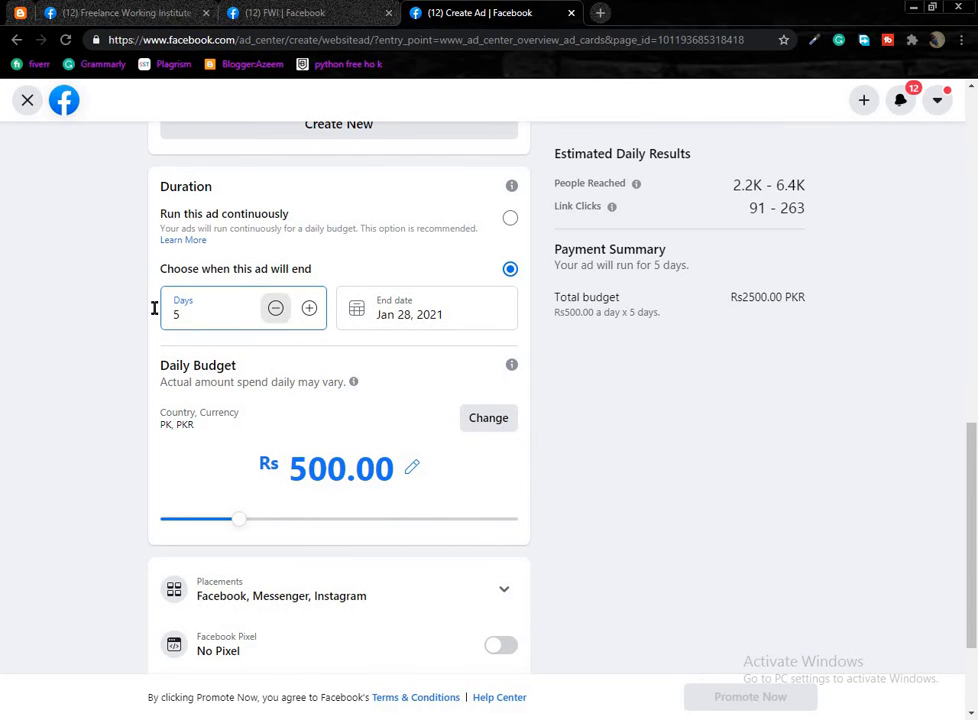
pyautogui.scroll(-2, 300, 410)
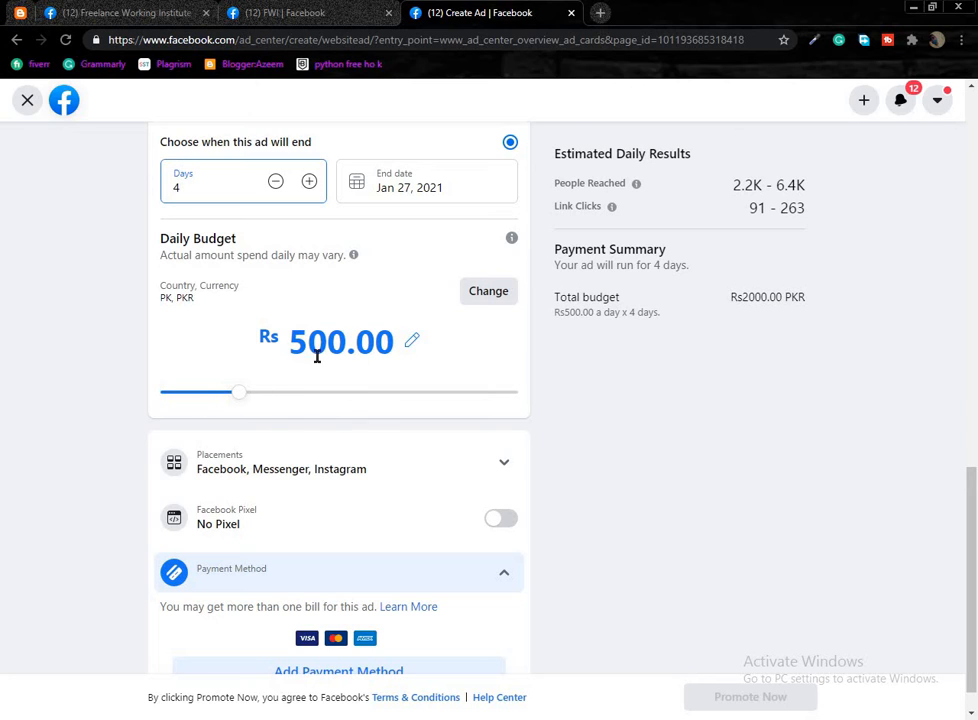
# Inspect the total budget, link clicks and people reached estimates.
pyautogui.click(390, 343)
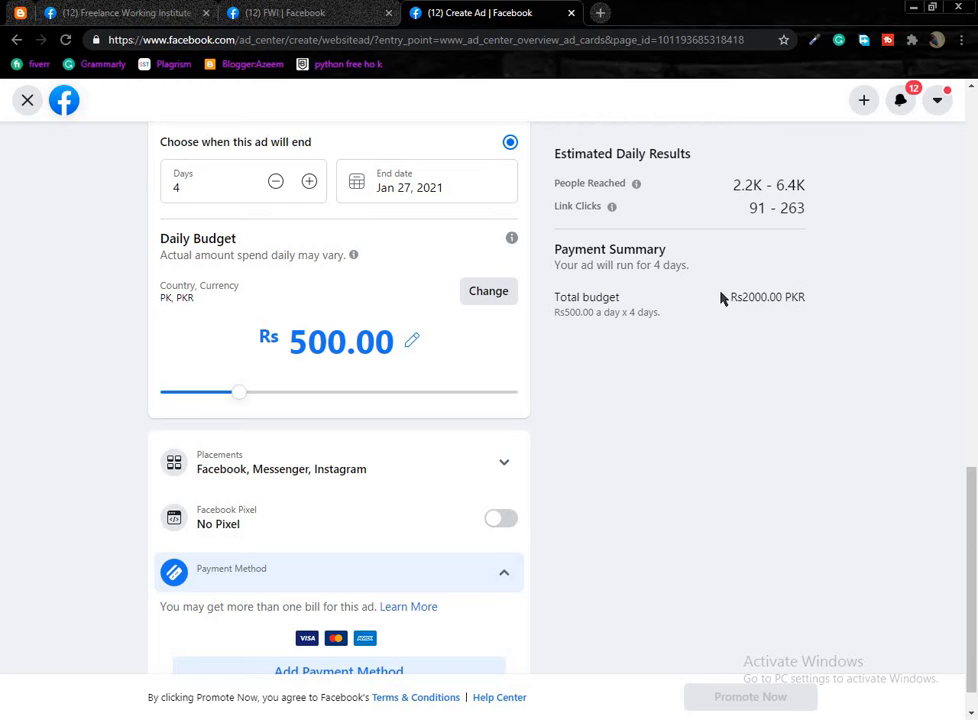
pyautogui.moveTo(732, 299); pyautogui.dragTo(785, 343)
pyautogui.click(612, 306)
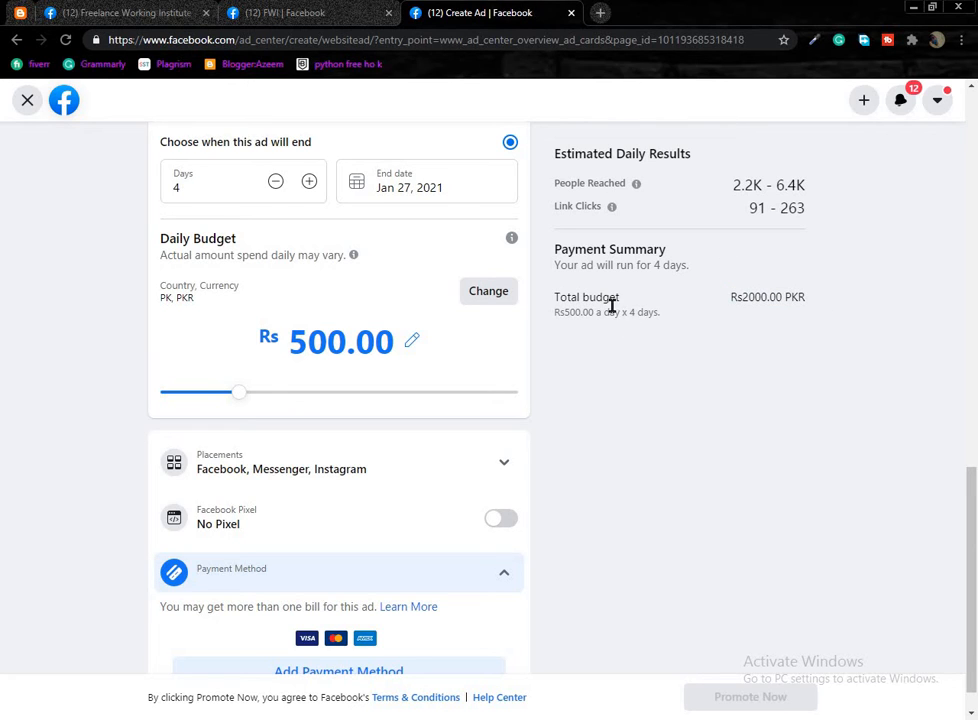
pyautogui.moveTo(740, 208); pyautogui.dragTo(847, 207)
pyautogui.click(617, 182)
pyautogui.tripleClick(818, 189)
pyautogui.click(741, 193)
pyautogui.moveTo(730, 187)
pyautogui.mouseDown()
pyautogui.moveTo(744, 180)
pyautogui.moveTo(715, 186)
pyautogui.mouseUp()
pyautogui.click(715, 186)
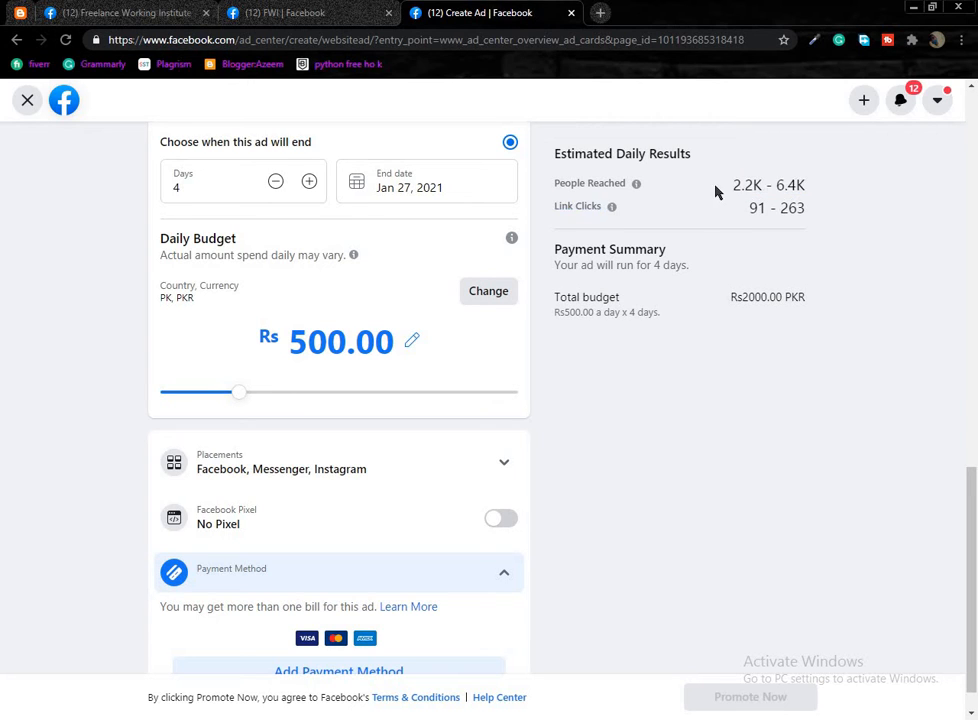
pyautogui.moveTo(777, 185); pyautogui.dragTo(808, 200)
pyautogui.click(792, 210)
pyautogui.scroll(-1, 438, 384)
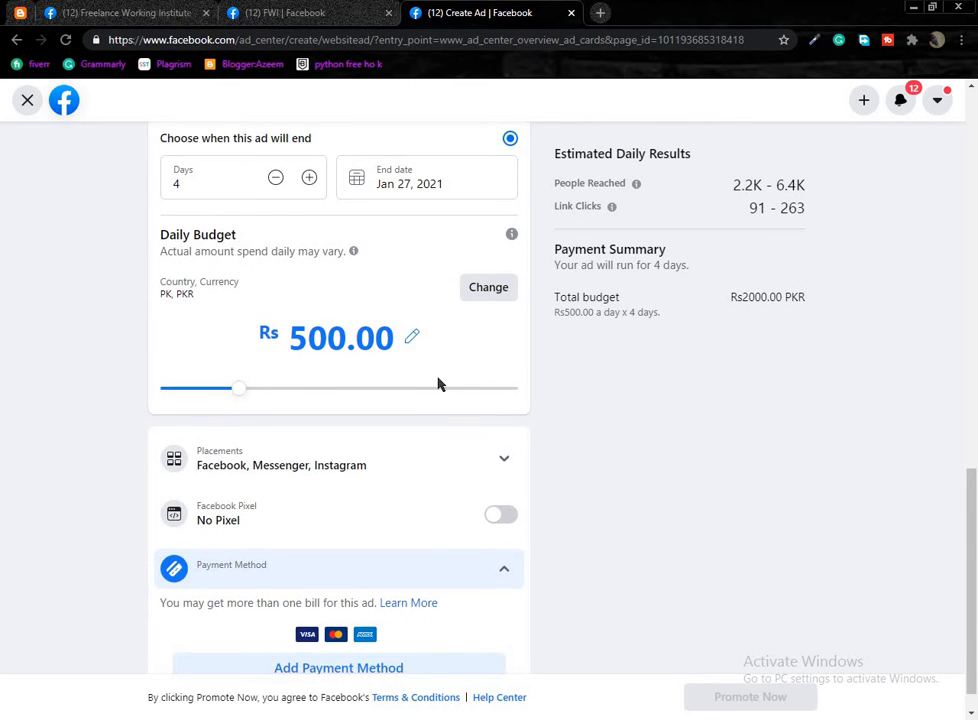
pyautogui.scroll(1, 225, 414)
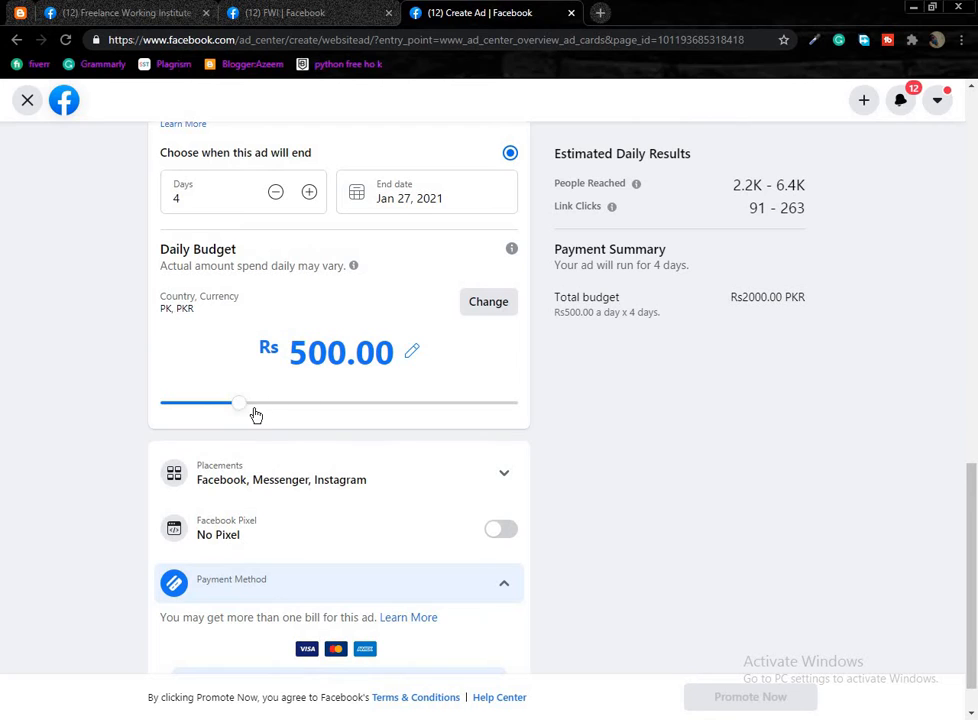
# Raise the daily budget to its maximum of Rs30,000.00.
pyautogui.click(252, 408)
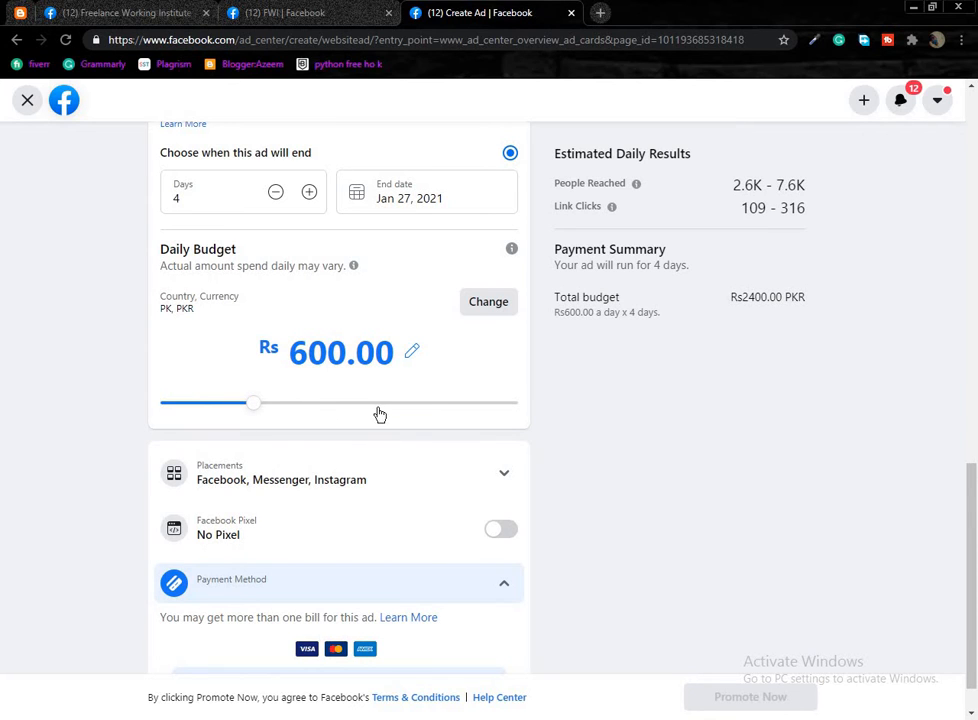
pyautogui.moveTo(343, 408); pyautogui.dragTo(428, 410)
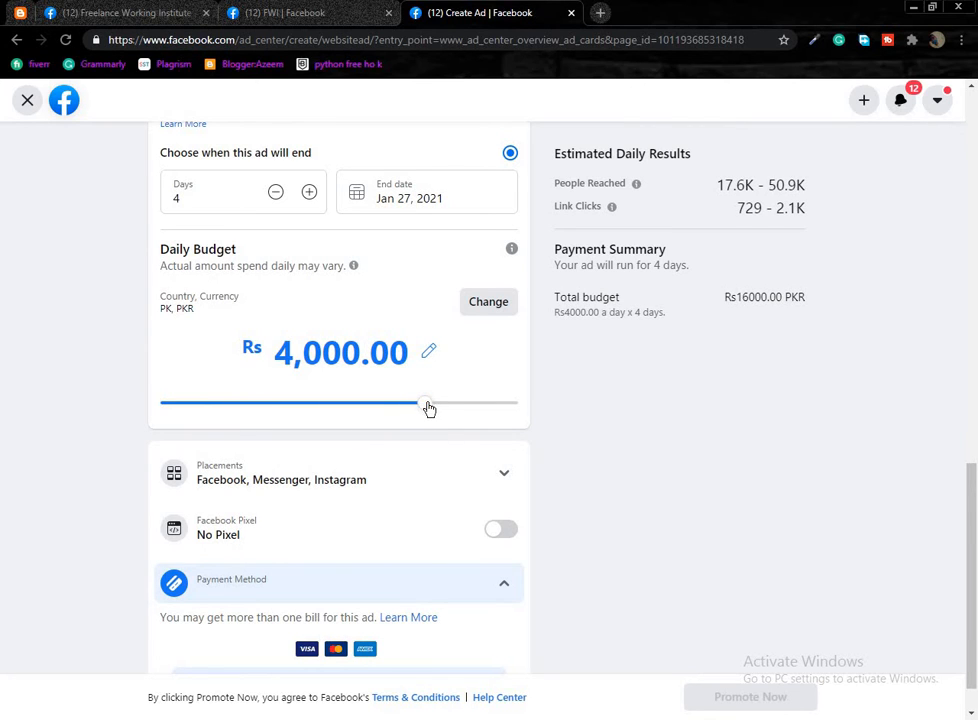
pyautogui.moveTo(487, 412); pyautogui.dragTo(545, 371)
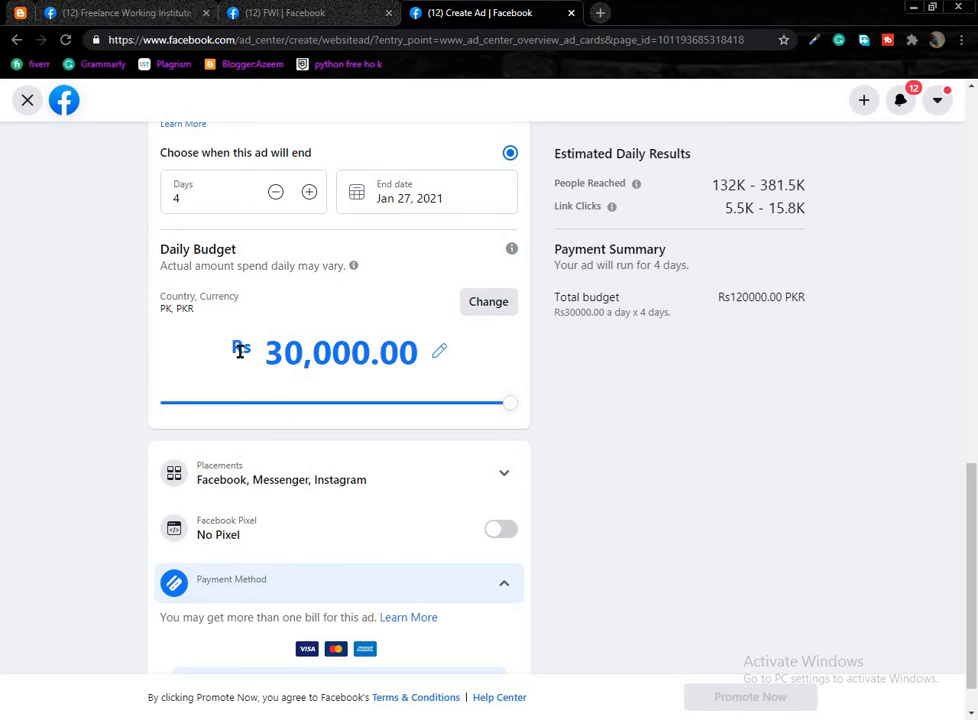
pyautogui.moveTo(266, 352); pyautogui.dragTo(385, 360)
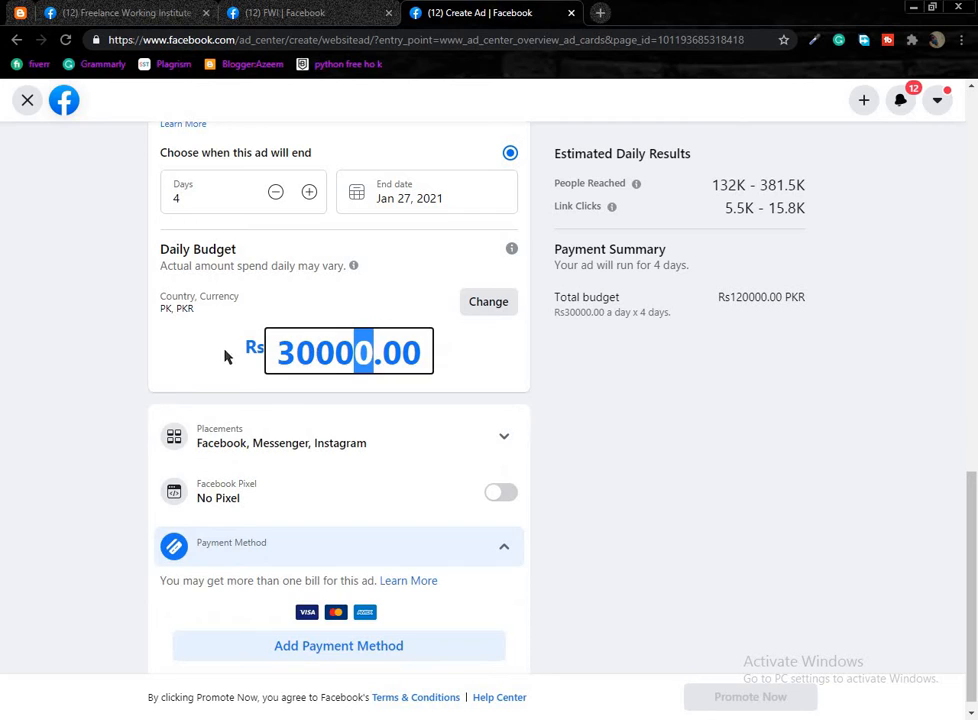
pyautogui.click(551, 333)
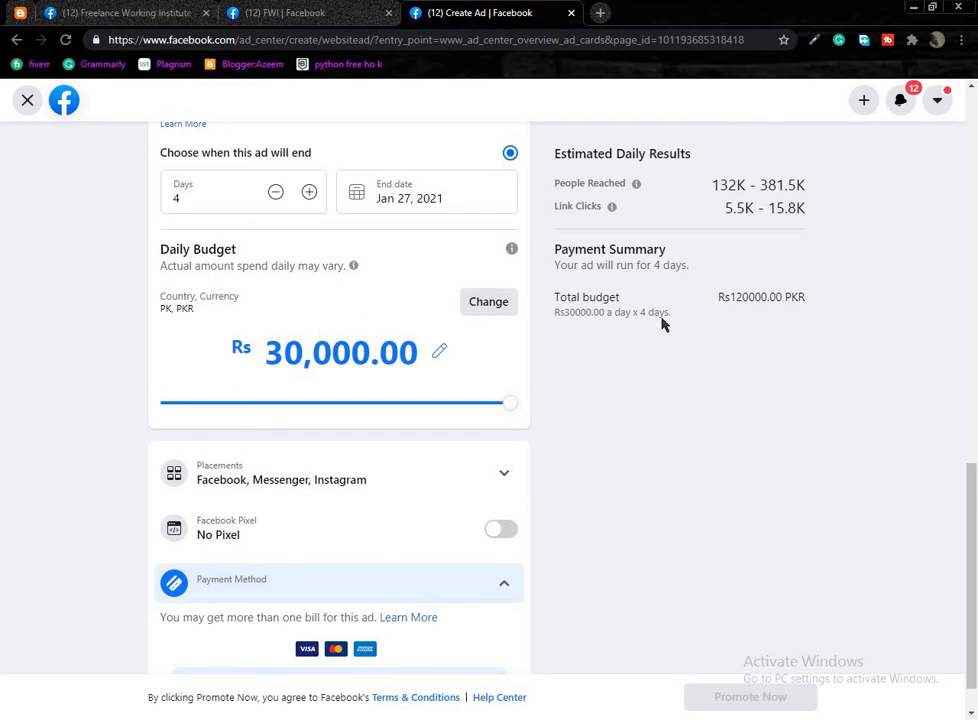
# Check the new Rs120000 total budget and updated reach estimate.
pyautogui.moveTo(737, 300); pyautogui.dragTo(767, 305)
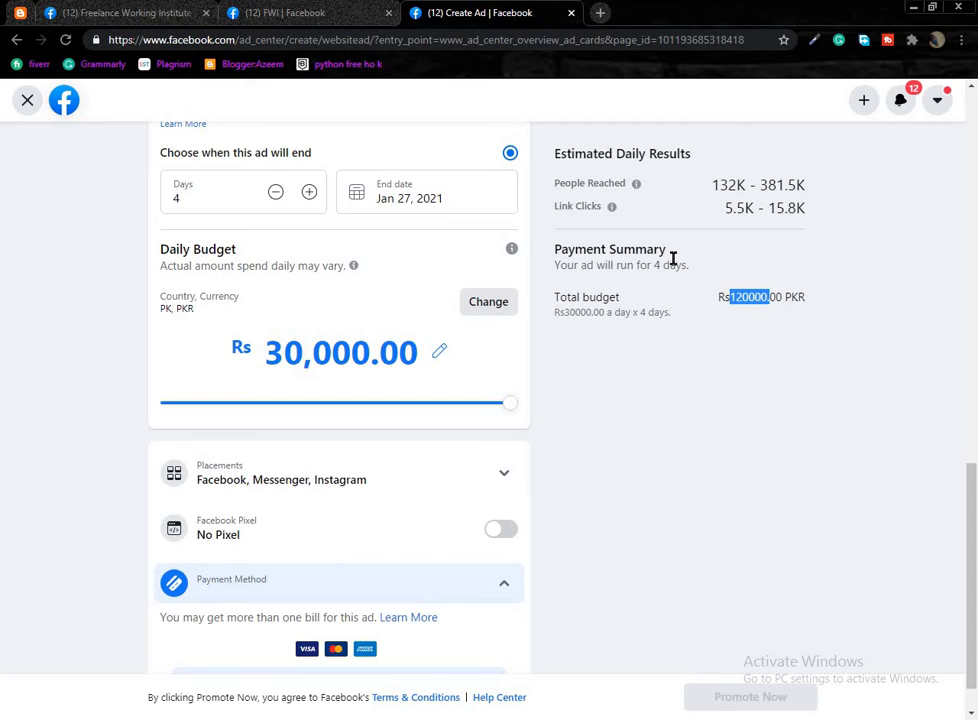
pyautogui.click(672, 188)
pyautogui.moveTo(719, 187); pyautogui.dragTo(779, 183)
pyautogui.click(753, 194)
pyautogui.click(673, 348)
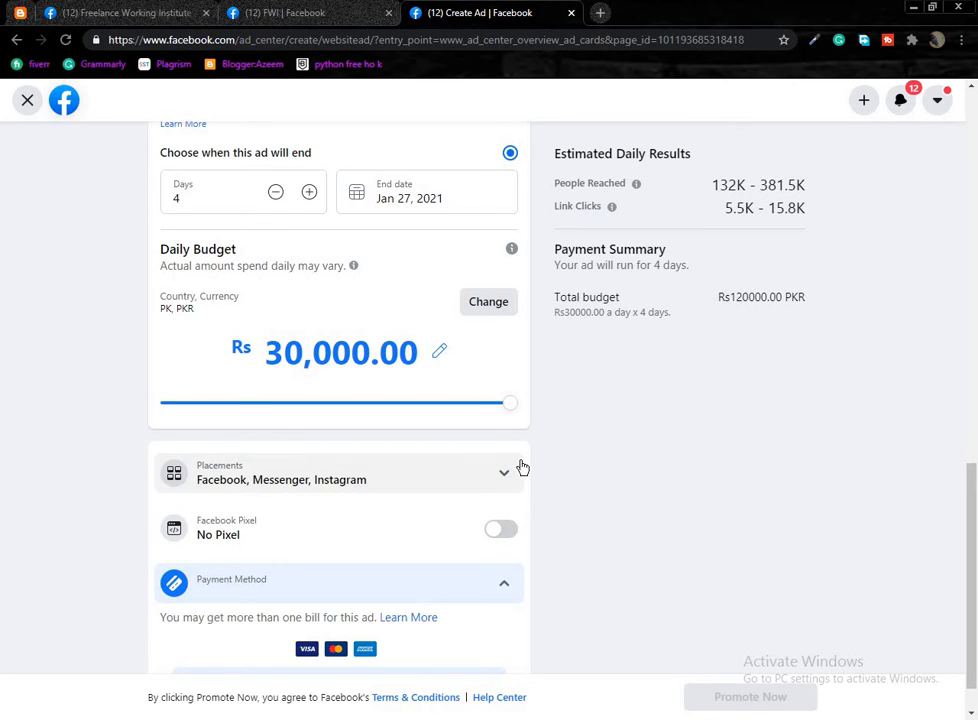
pyautogui.scroll(-1, 520, 465)
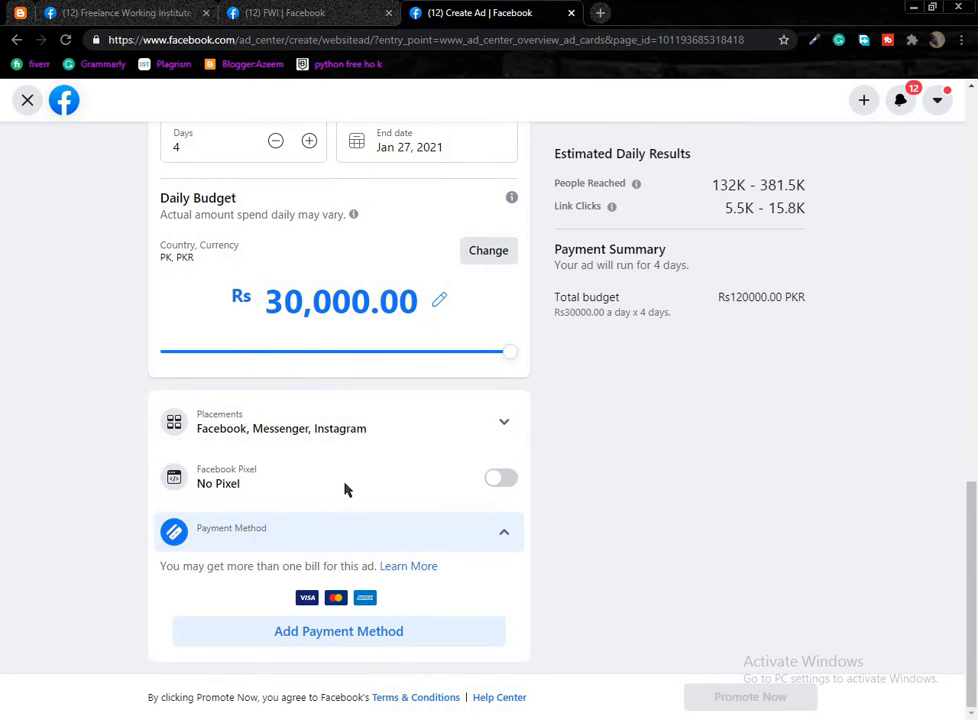
# Collapse the placements section, expand Payment Method and start adding a debit or credit card.
pyautogui.click(504, 425)
pyautogui.scroll(-3, 618, 461)
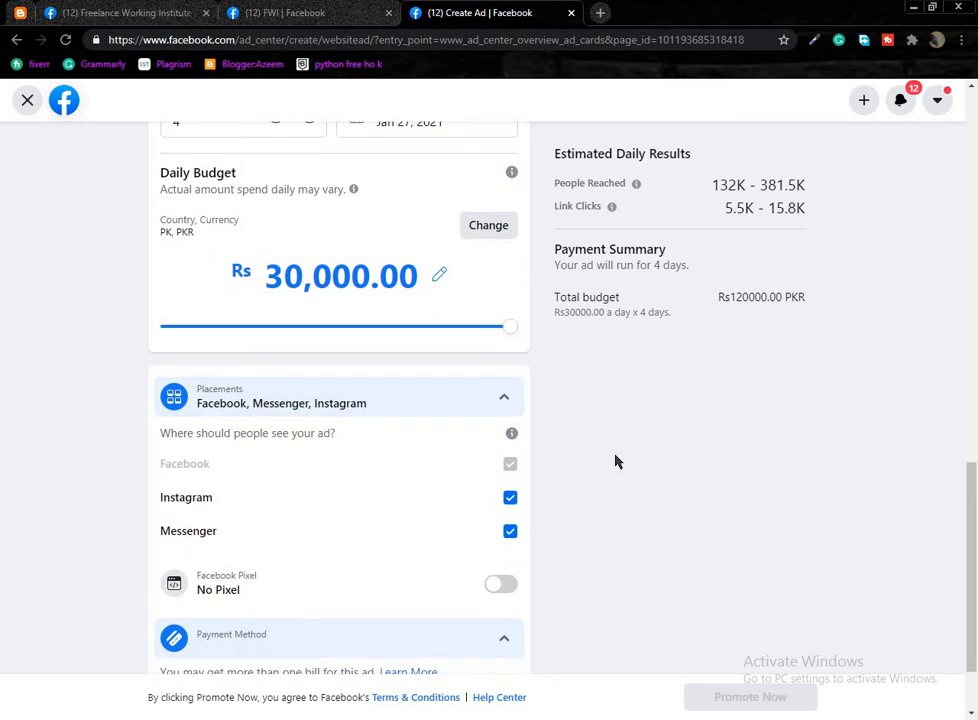
pyautogui.scroll(-1, 490, 578)
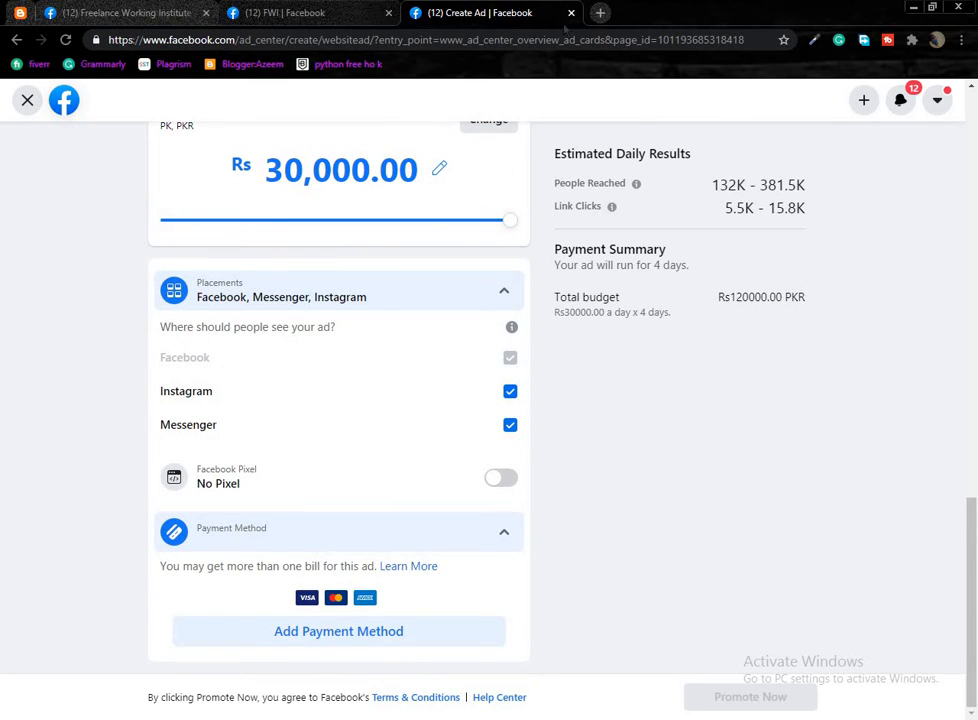
pyautogui.click(494, 518)
pyautogui.click(504, 389)
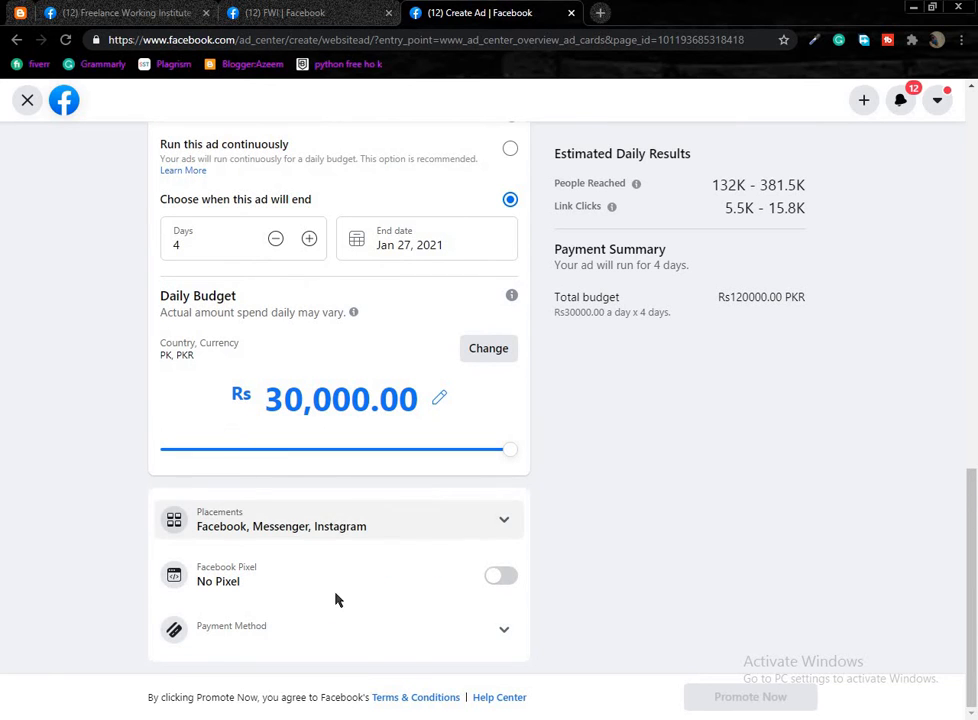
pyautogui.click(487, 621)
pyautogui.scroll(-2, 569, 541)
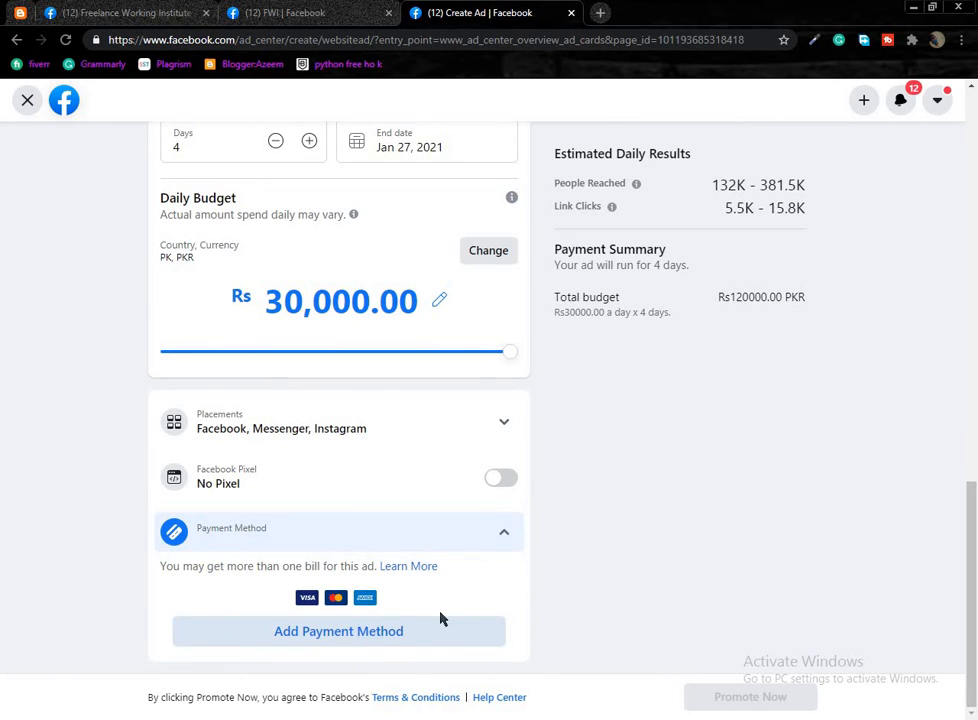
pyautogui.click(441, 618)
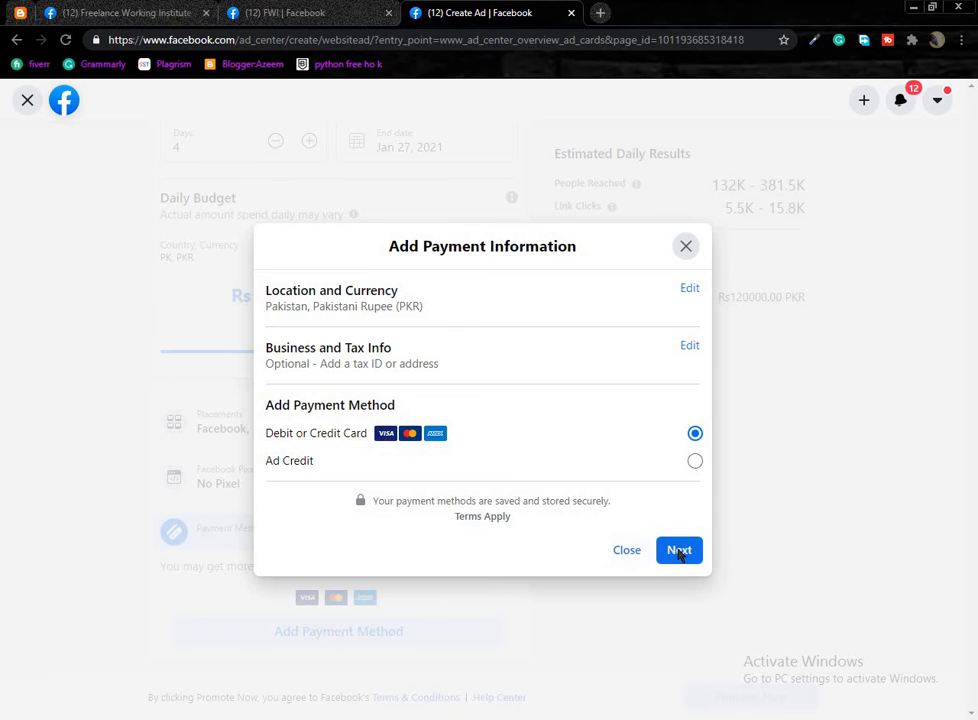
# Continue with Debit or Credit Card, autofill the saved card, then delete its card number.
pyautogui.click(679, 550)
pyautogui.click(393, 344)
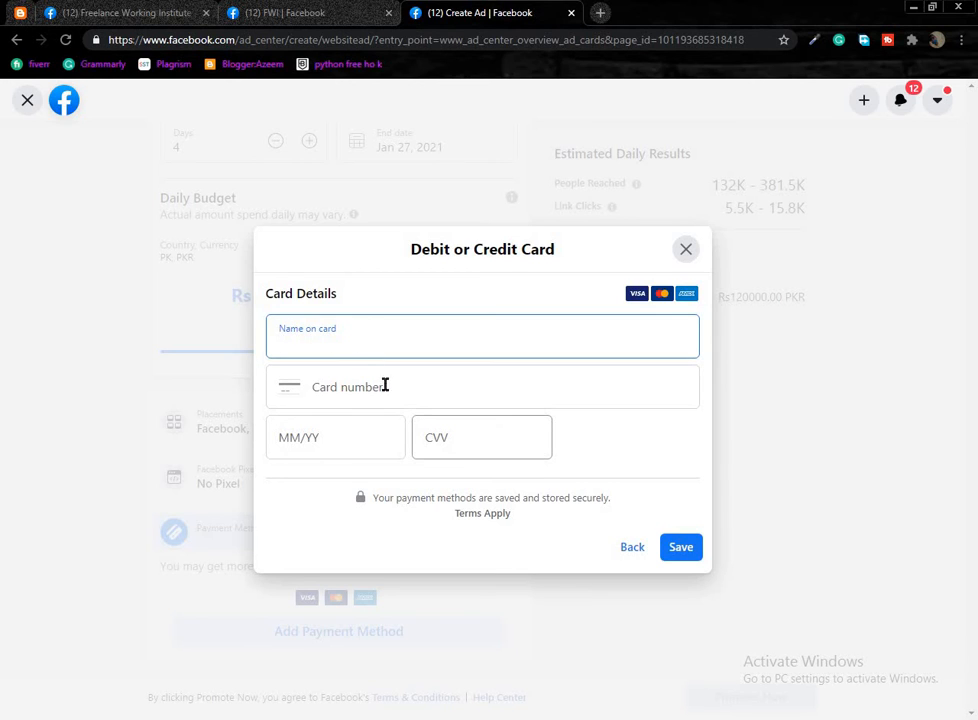
pyautogui.click(385, 386)
pyautogui.click(345, 442)
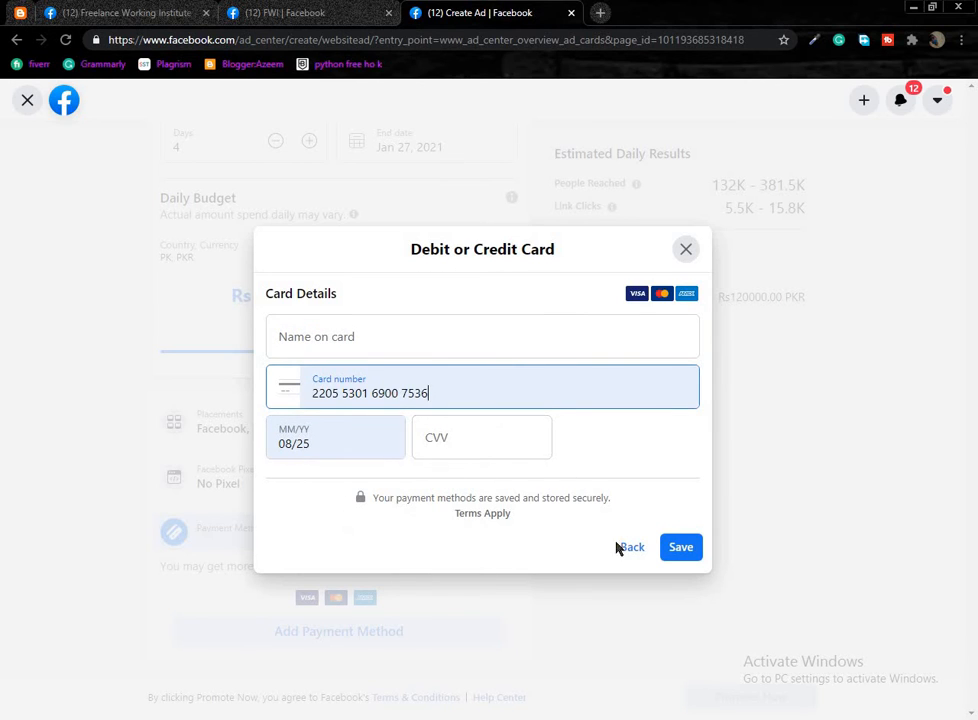
pyautogui.moveTo(491, 386); pyautogui.dragTo(214, 408)
pyautogui.press('BackSpace')
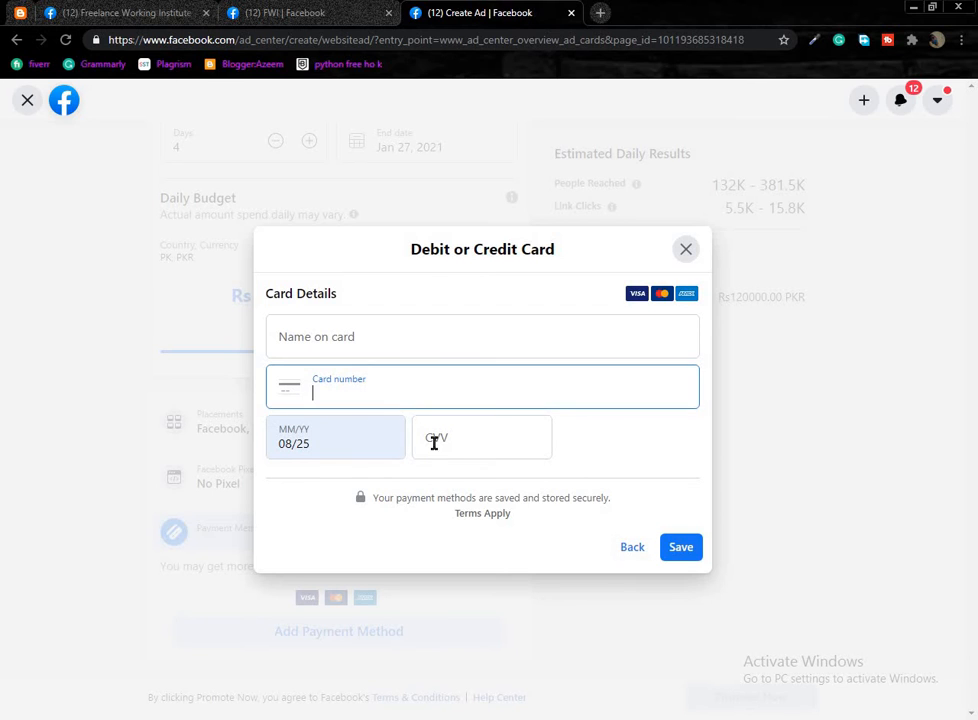
# Close the card details dialog without saving and scroll back to the form's top.
pyautogui.click(470, 440)
pyautogui.click(600, 322)
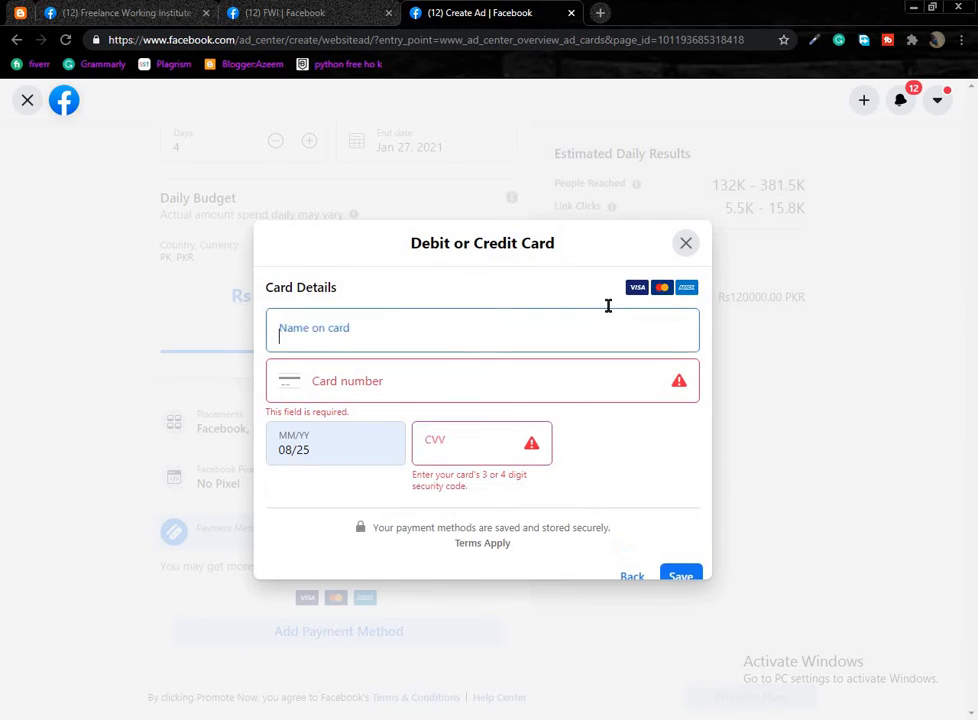
pyautogui.scroll(-1, 608, 306)
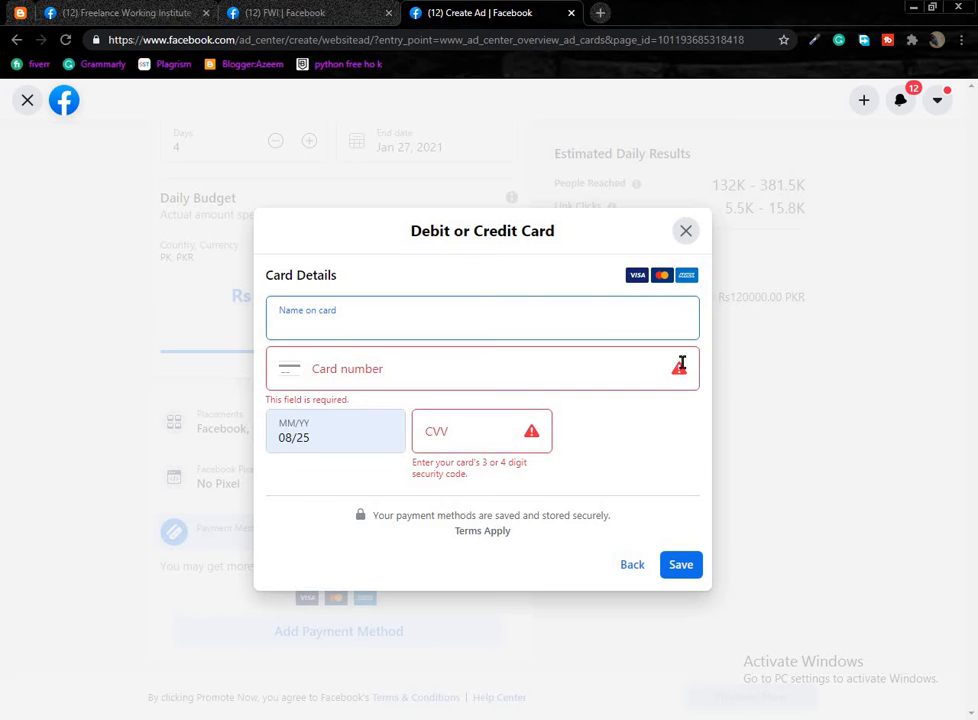
pyautogui.click(686, 231)
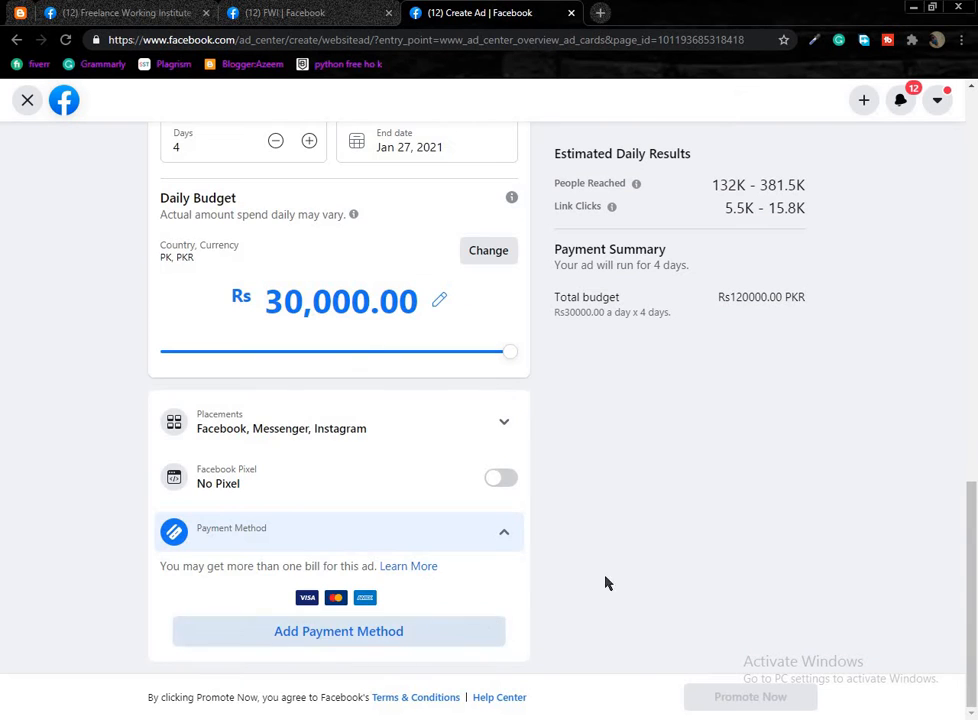
pyautogui.moveTo(972, 488); pyautogui.dragTo(969, 55)
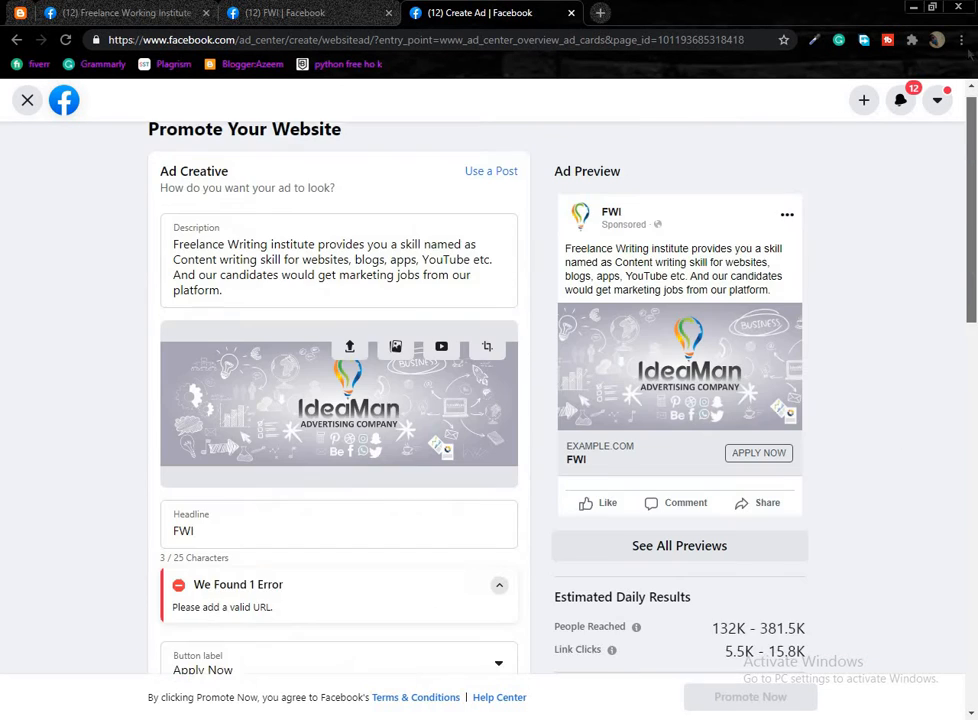
# Leave the Create Ad tab unsaved, then view Page Quality in a new tab and close it.
pyautogui.click(571, 13)
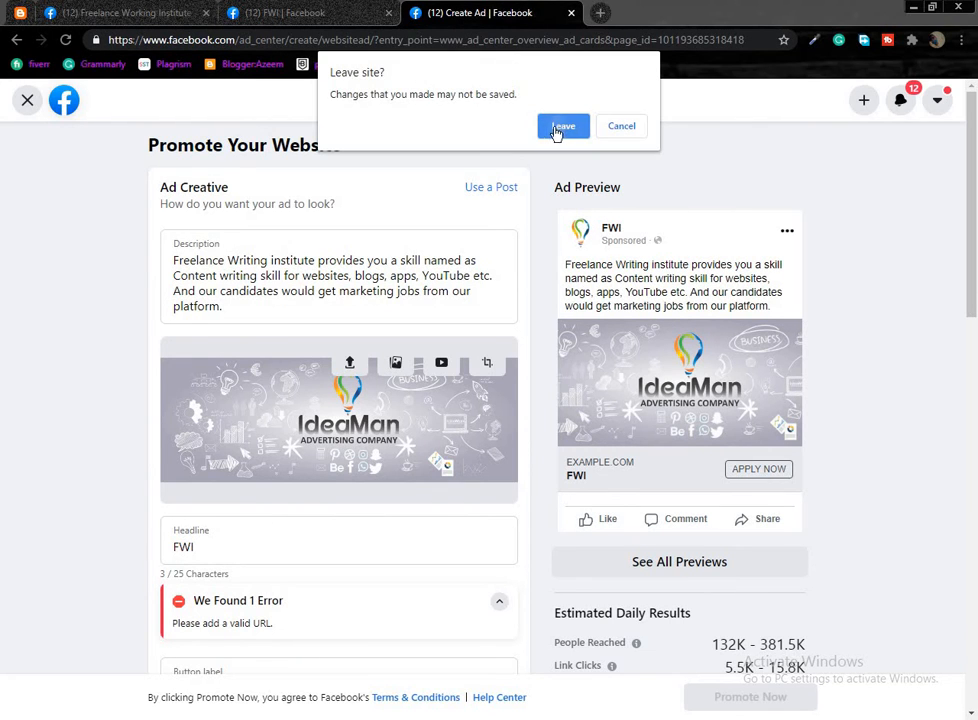
pyautogui.click(558, 130)
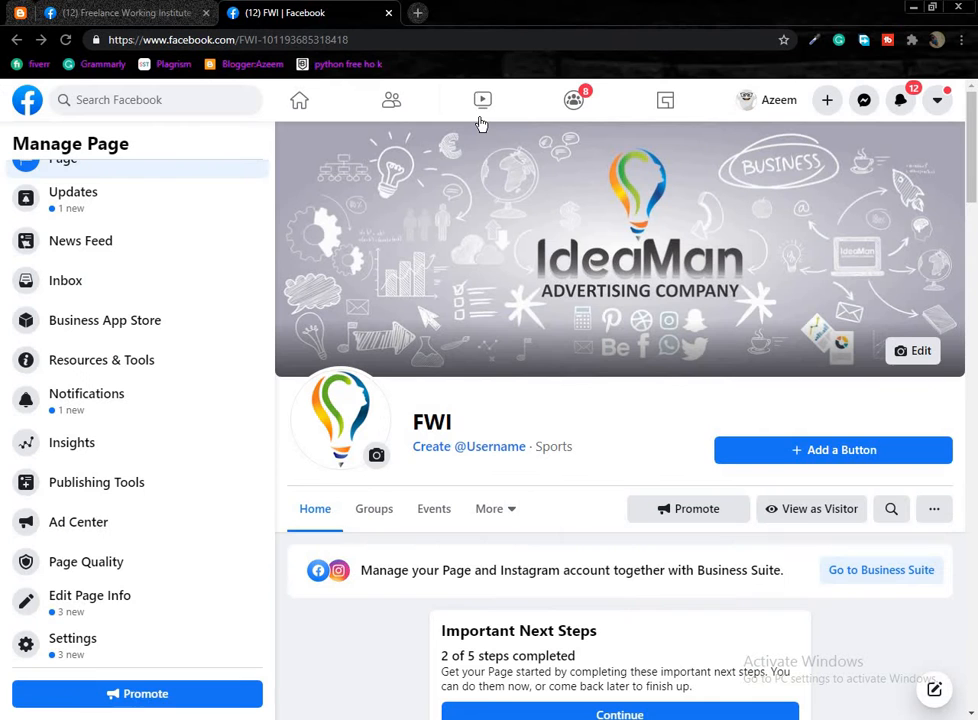
pyautogui.middleClick(76, 572)
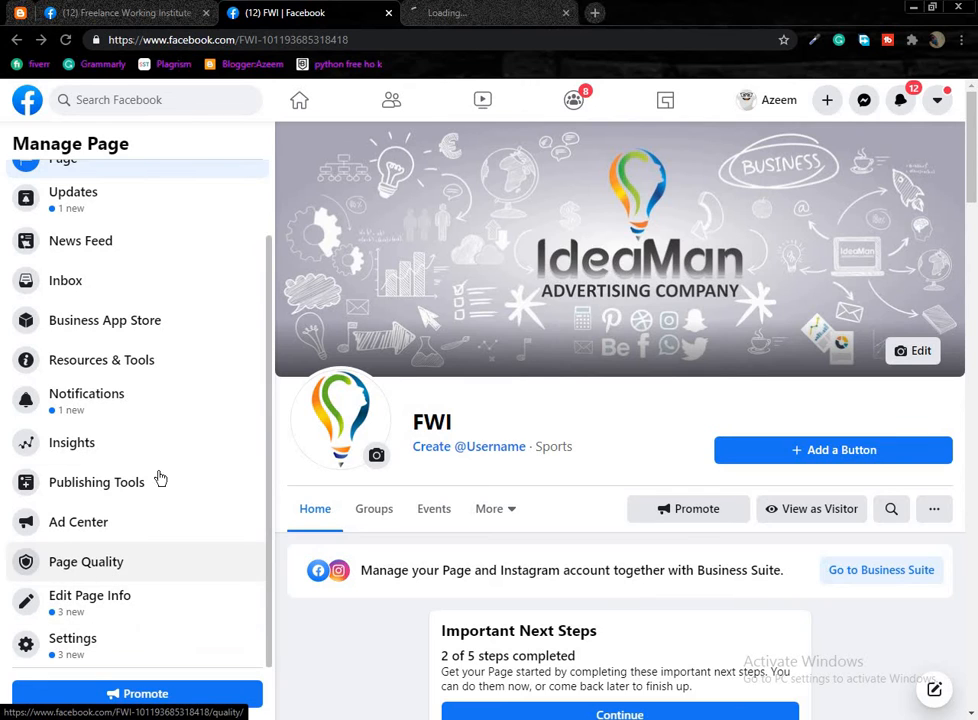
pyautogui.click(410, 18)
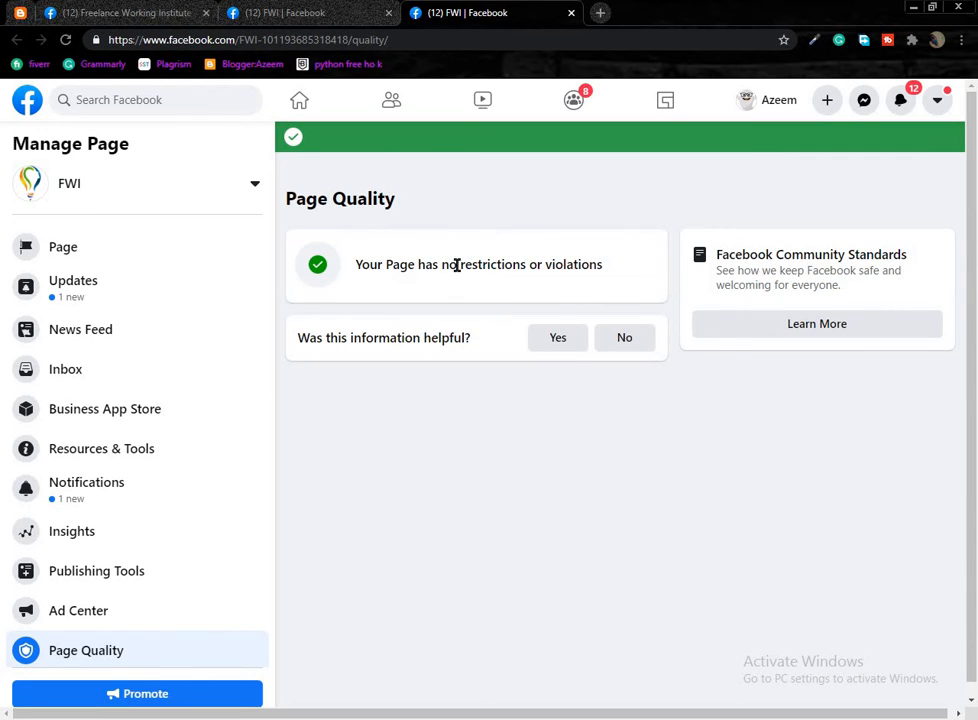
pyautogui.click(571, 13)
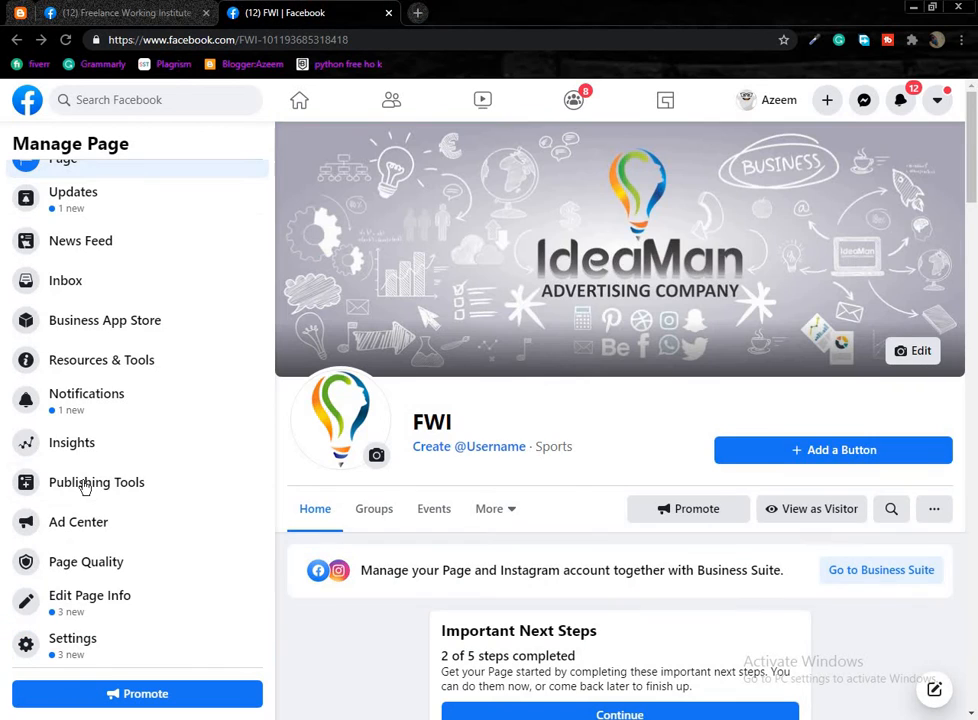
# Open FWI's Edit Page Info form in a new tab.
pyautogui.middleClick(104, 609)
pyautogui.click(462, 13)
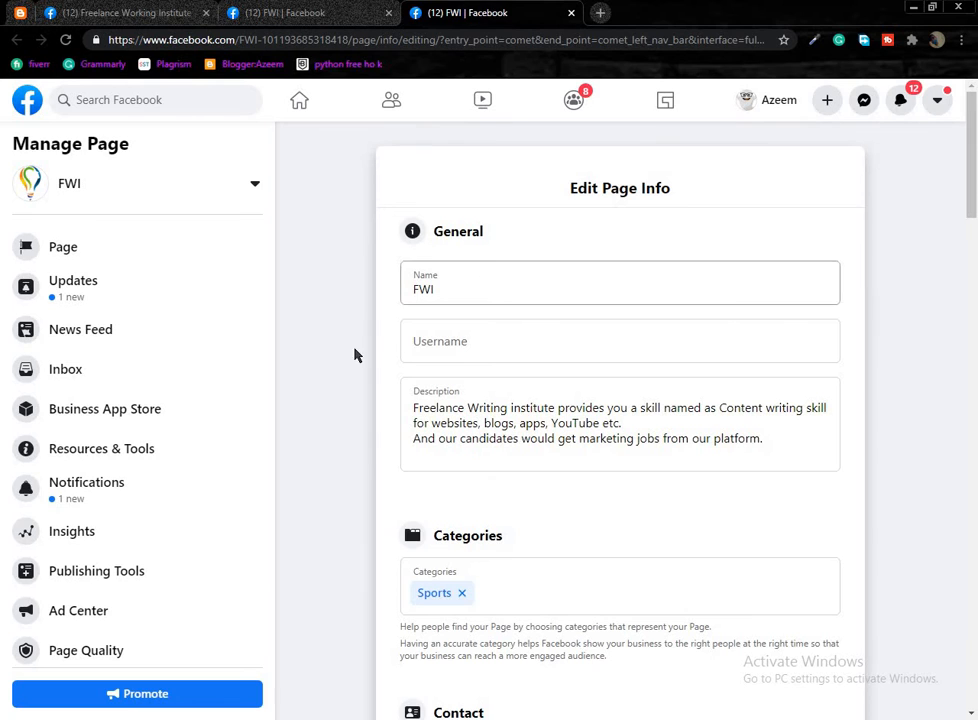
pyautogui.click(289, 10)
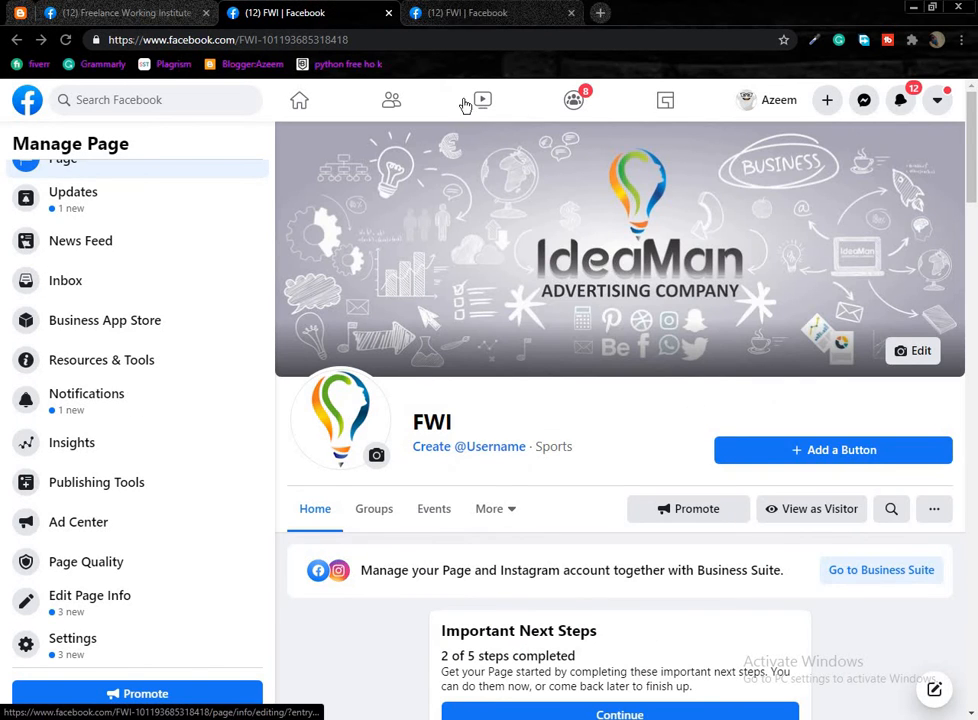
pyautogui.click(480, 12)
# Try out username entries in the Username field, clearing the mistyped attempts.
pyautogui.click(489, 336)
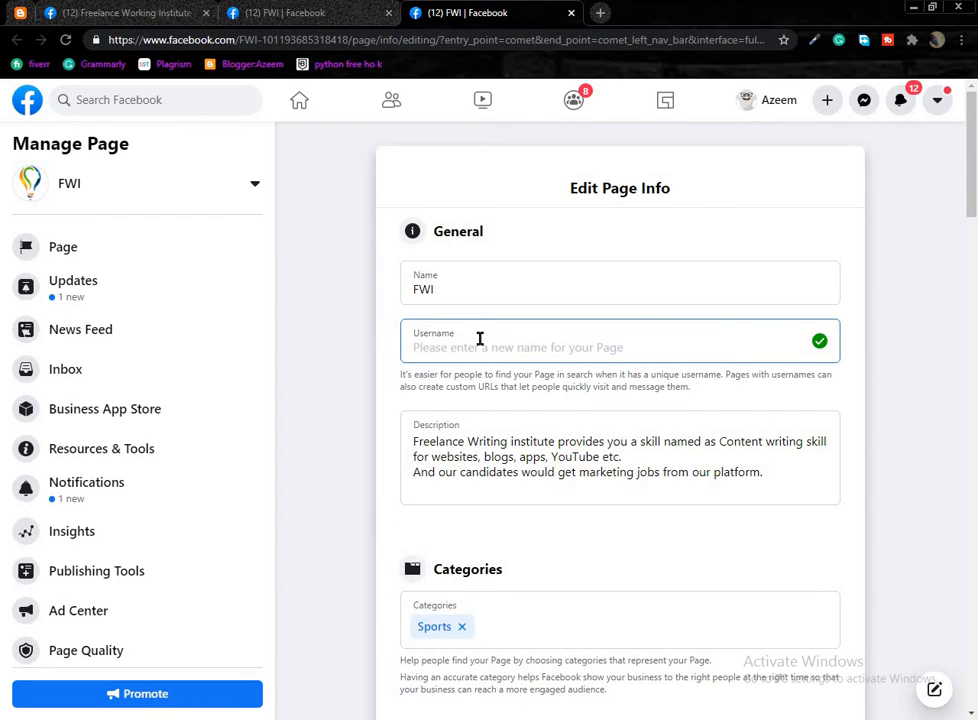
pyautogui.write('Bilal')
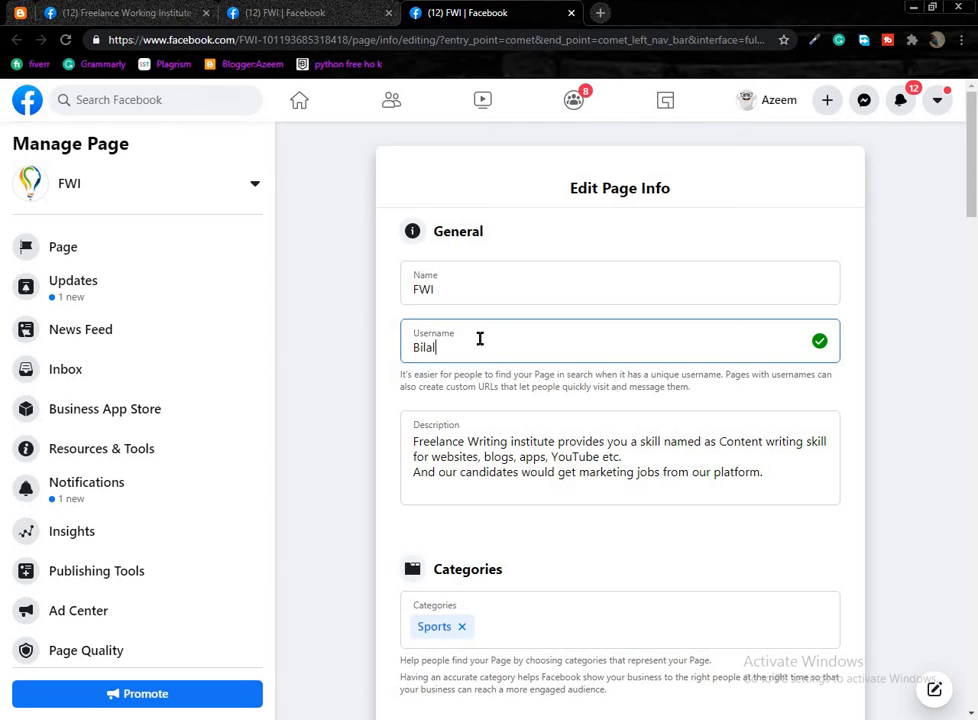
pyautogui.click(270, 12)
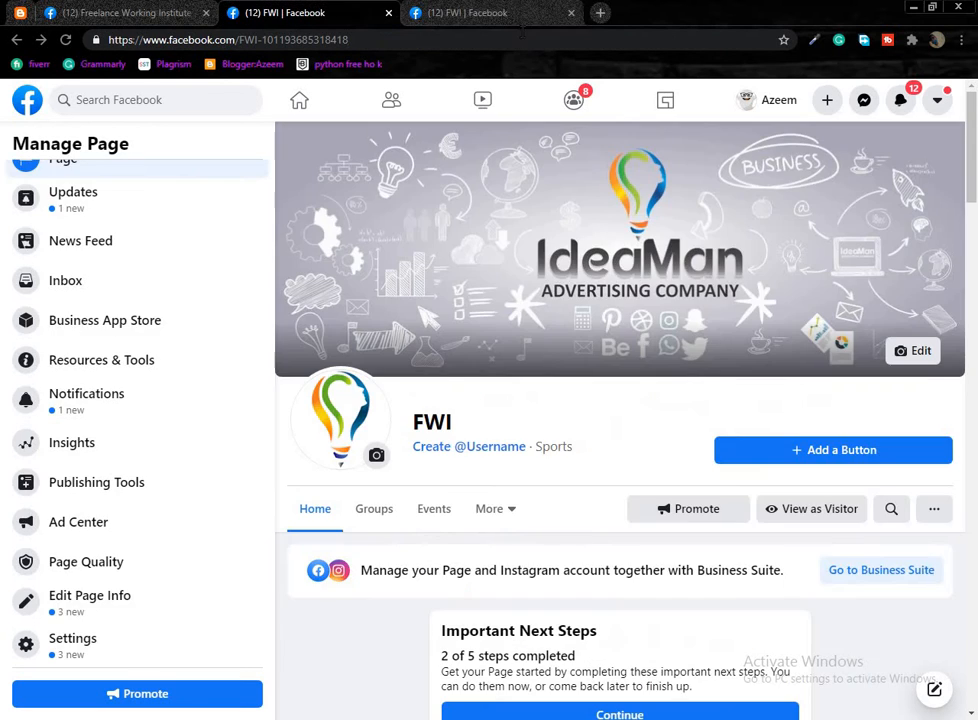
pyautogui.click(506, 12)
pyautogui.scroll(-1, 500, 279)
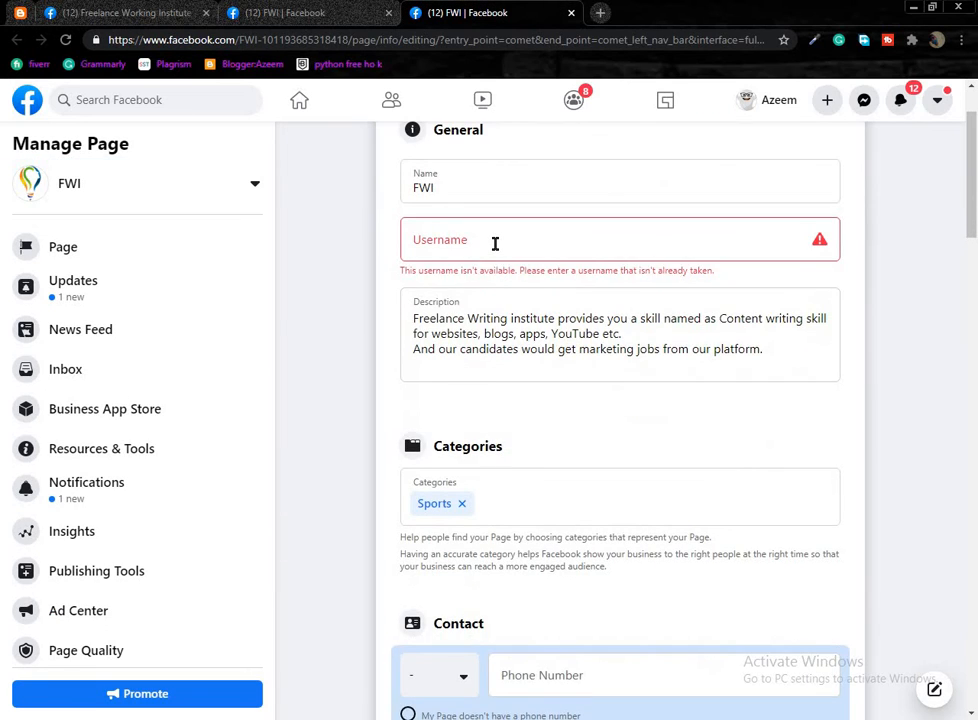
pyautogui.click(495, 242)
pyautogui.write('bila')
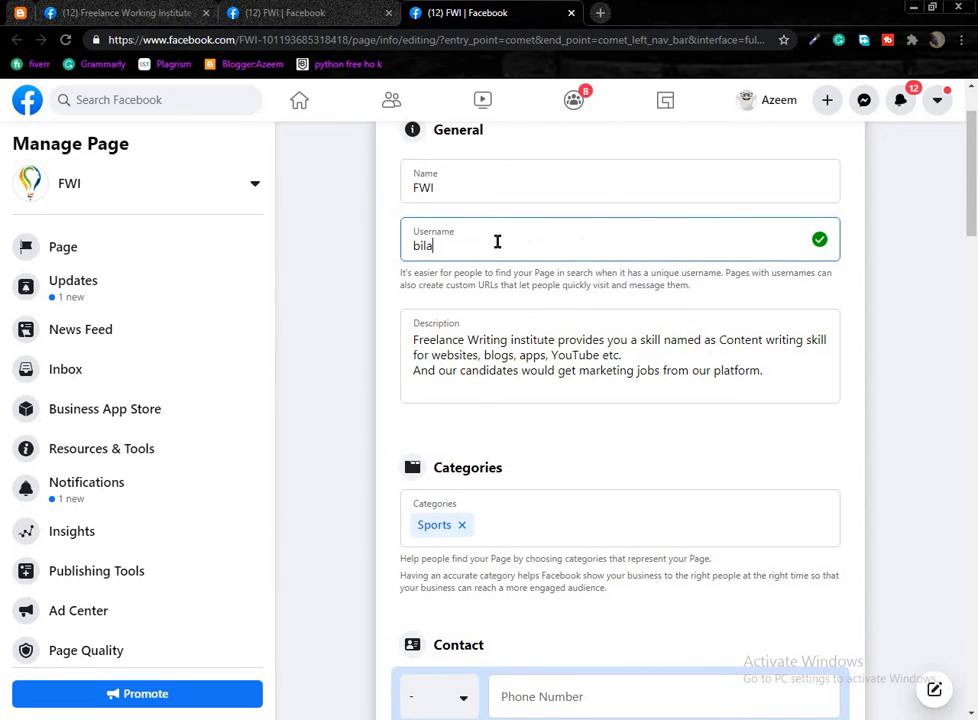
pyautogui.press('BackSpace')
pyautogui.write('Profes')
pyautogui.hotkey('ctrl', 'a')
pyautogui.press('BackSpace')
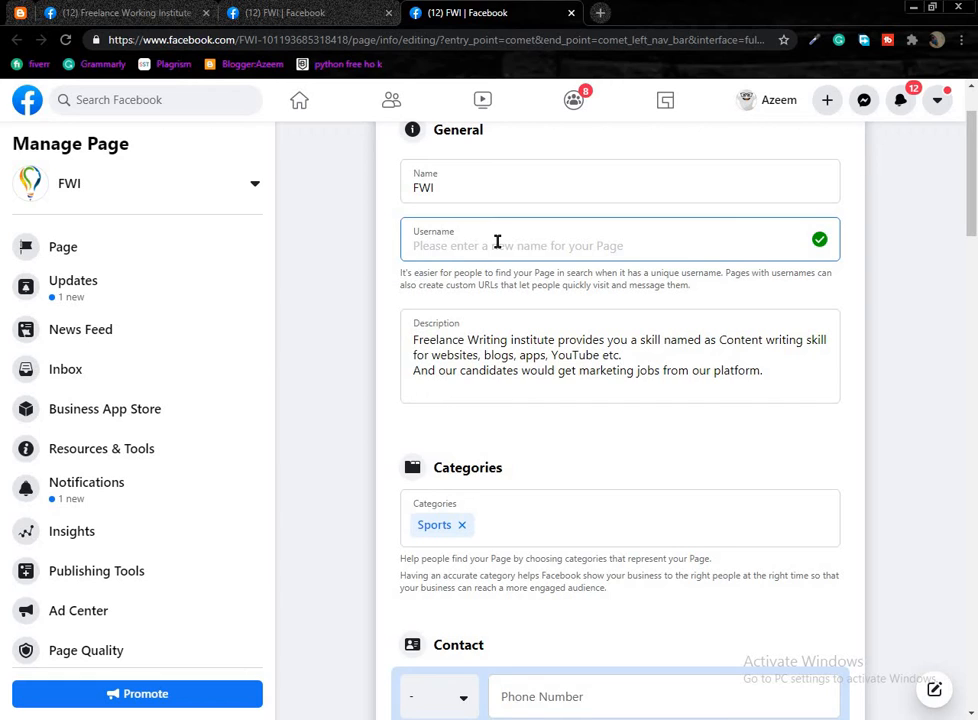
pyautogui.write('A')
pyautogui.press('BackSpace')
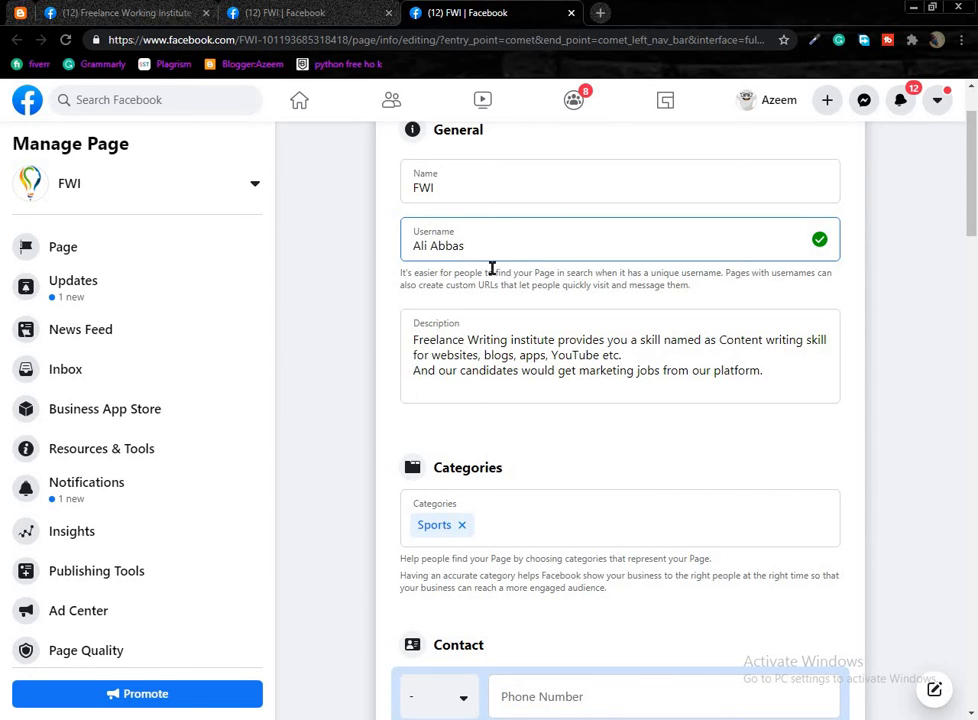
# Retype the new page username in full so it is marked available.
pyautogui.scroll(-1, 520, 449)
pyautogui.scroll(-2, 500, 430)
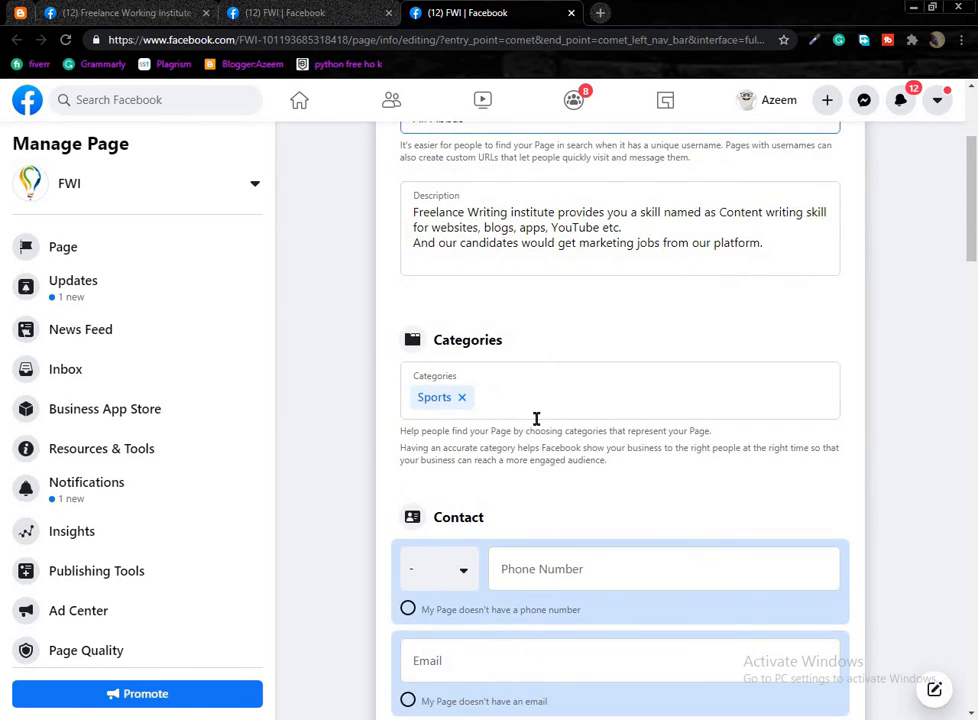
pyautogui.click(549, 372)
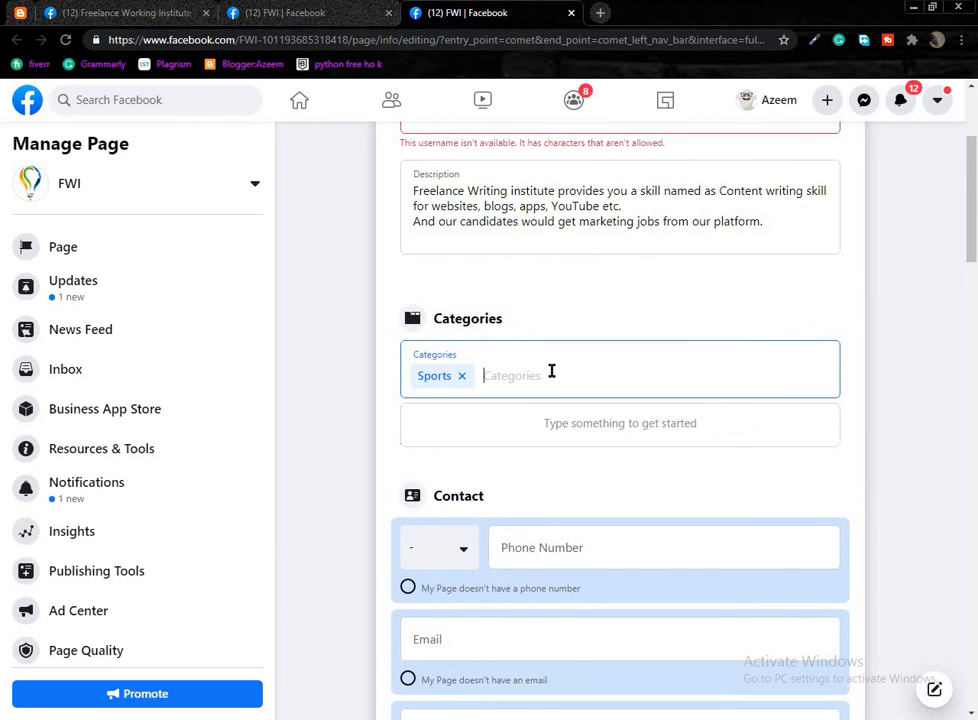
pyautogui.scroll(1, 551, 371)
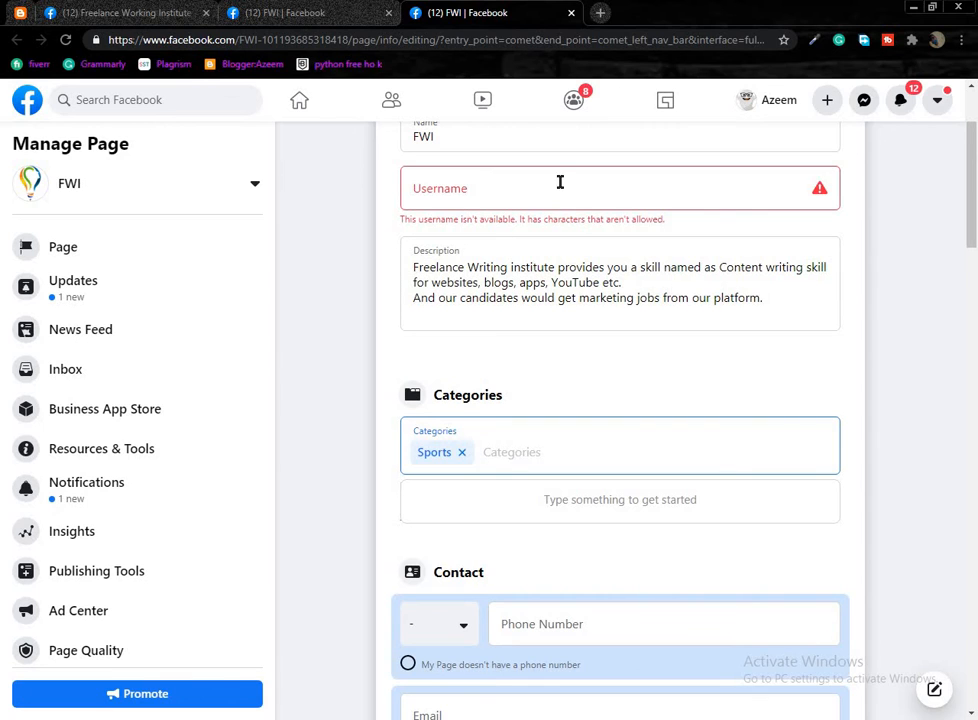
pyautogui.click(591, 183)
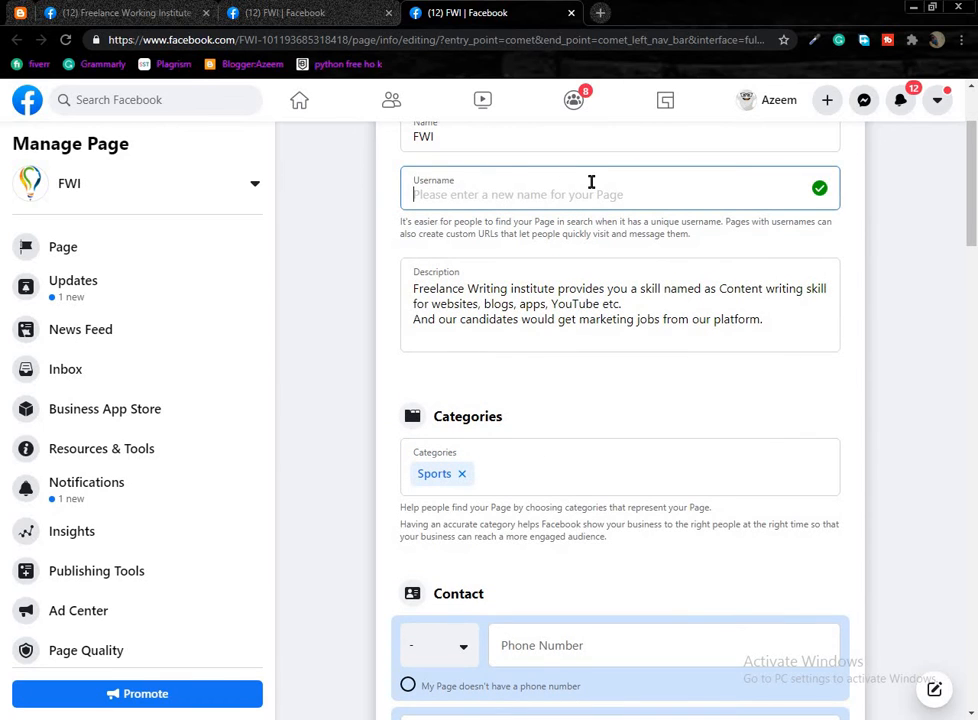
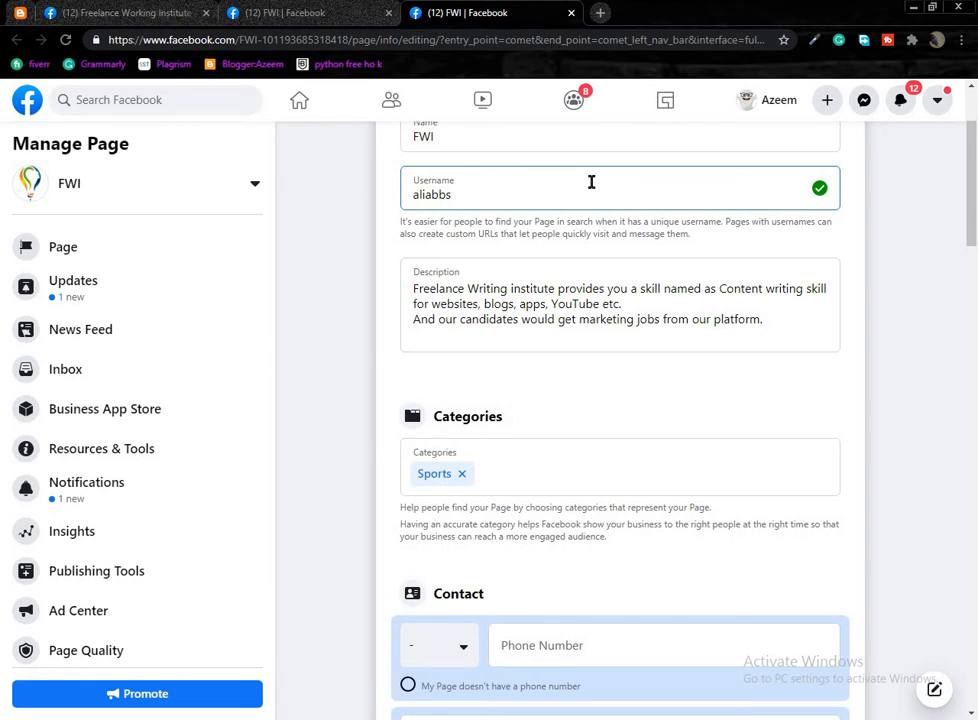
# Check the phone number's country code and field under Contact, leaving it blank.
pyautogui.scroll(-1, 528, 537)
pyautogui.scroll(-2, 478, 559)
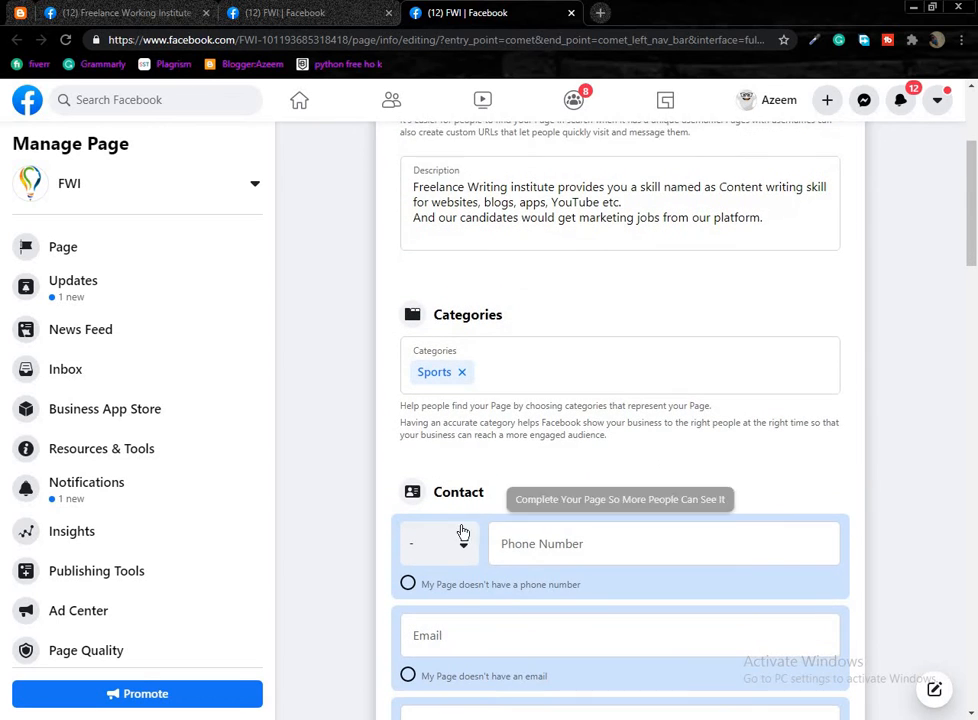
pyautogui.click(464, 513)
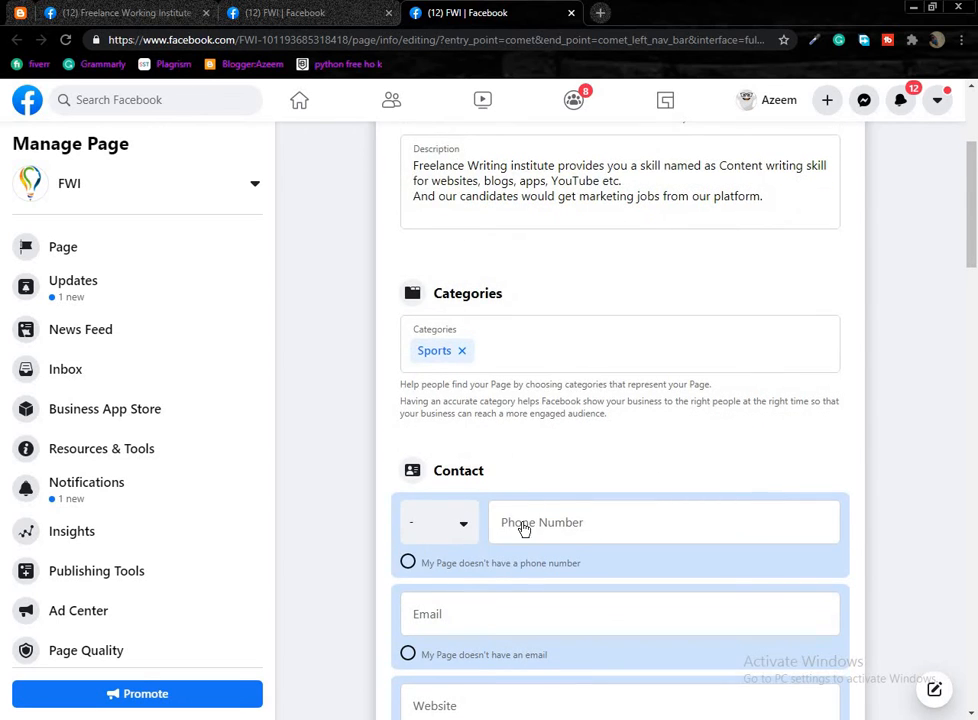
pyautogui.click(546, 338)
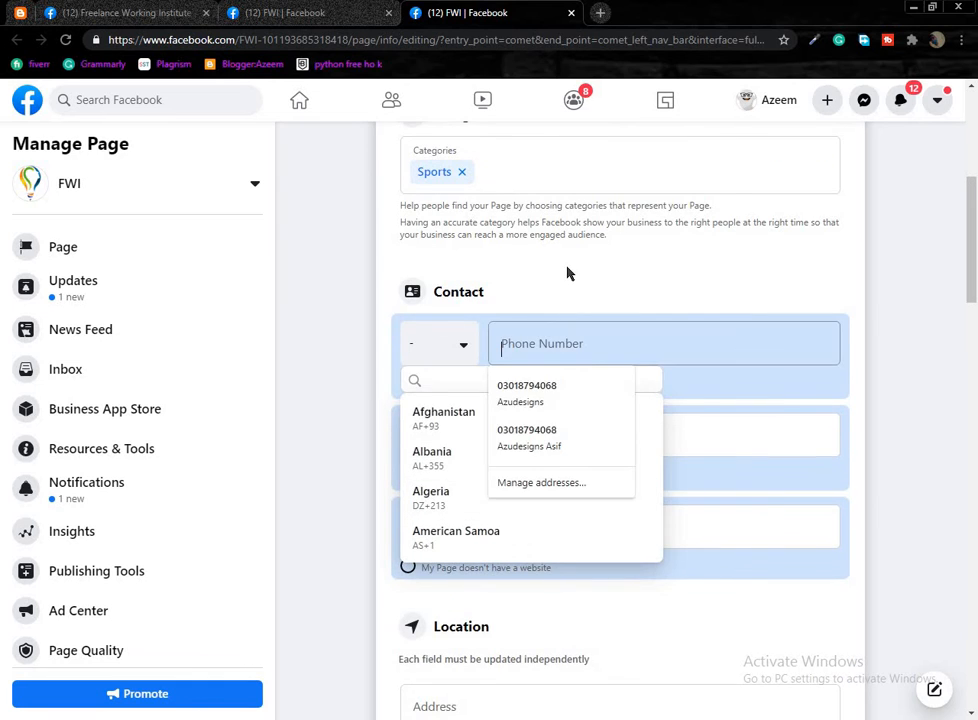
pyautogui.click(357, 388)
# Expand Additional Location Details to reveal its questions.
pyautogui.scroll(-2, 430, 500)
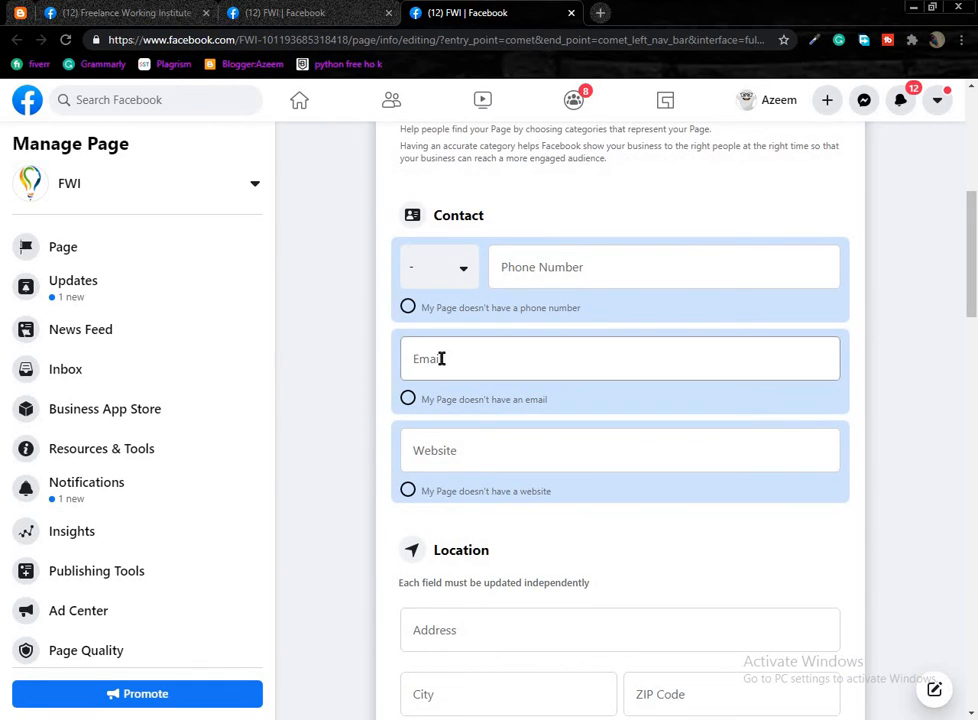
pyautogui.scroll(-2, 476, 460)
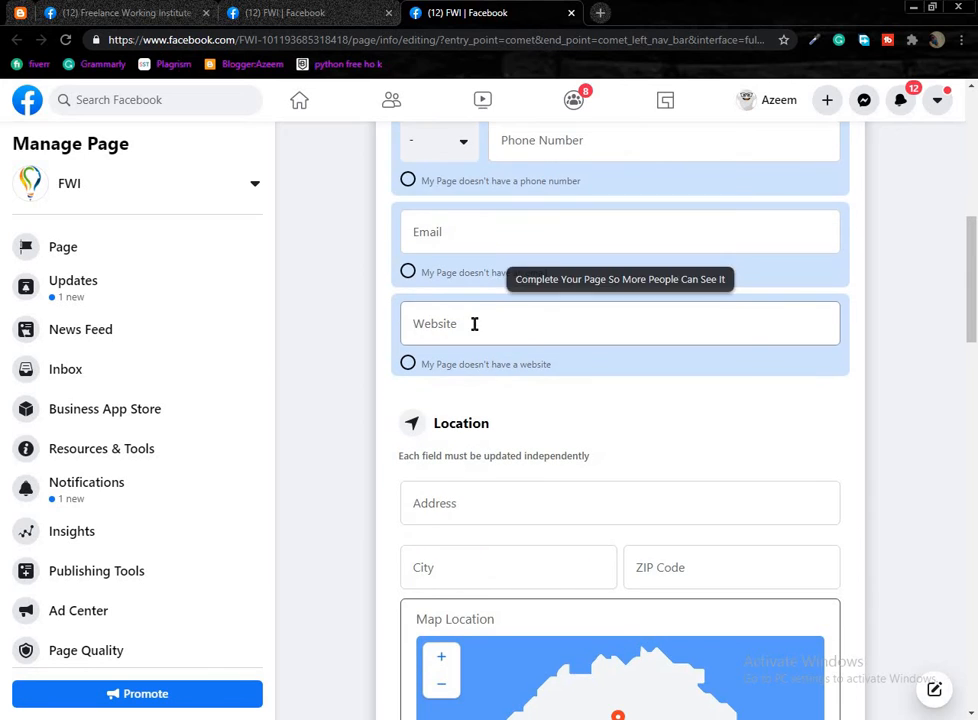
pyautogui.scroll(-2, 295, 436)
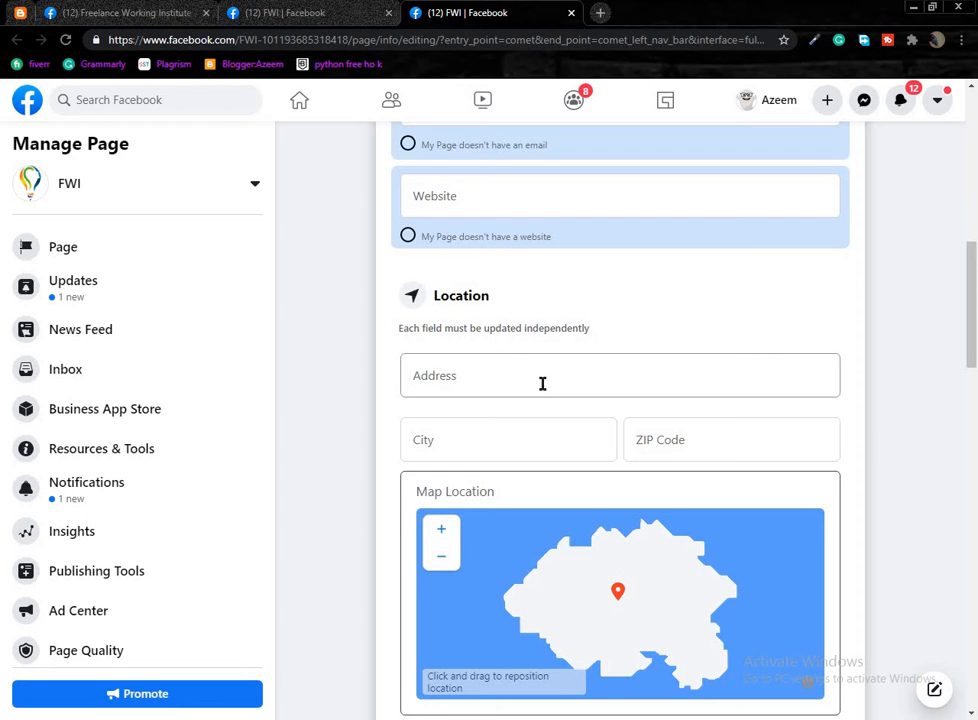
pyautogui.scroll(-3, 528, 360)
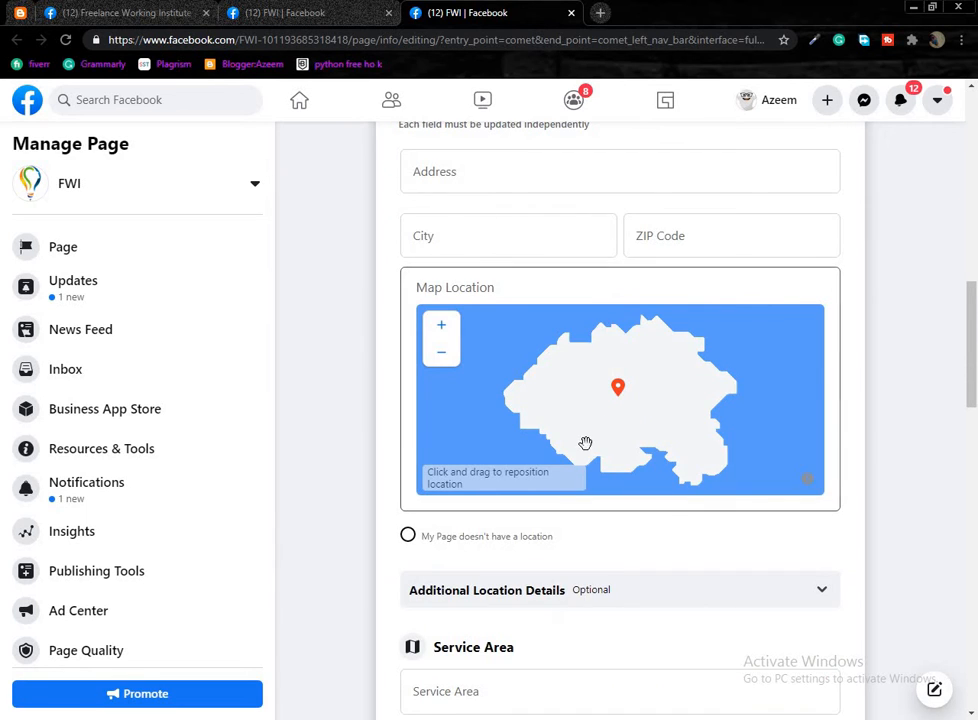
pyautogui.scroll(-1, 585, 443)
pyautogui.scroll(-3, 380, 557)
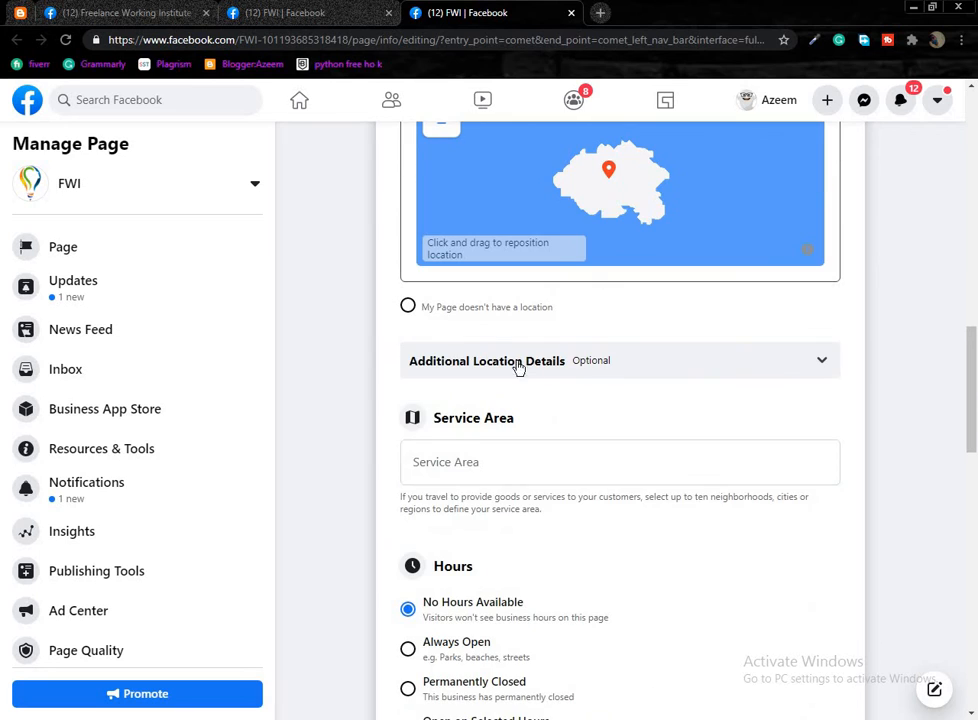
pyautogui.click(818, 362)
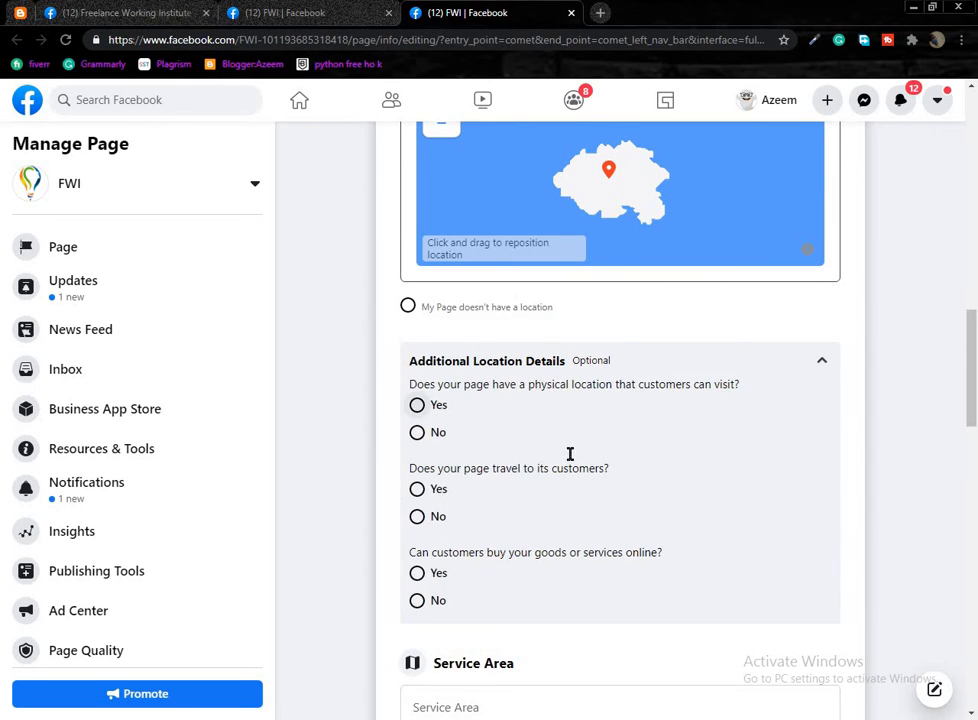
# Look at the Service Area field and dismiss its suggestions, leaving it empty.
pyautogui.scroll(-1, 613, 212)
pyautogui.scroll(-1, 450, 458)
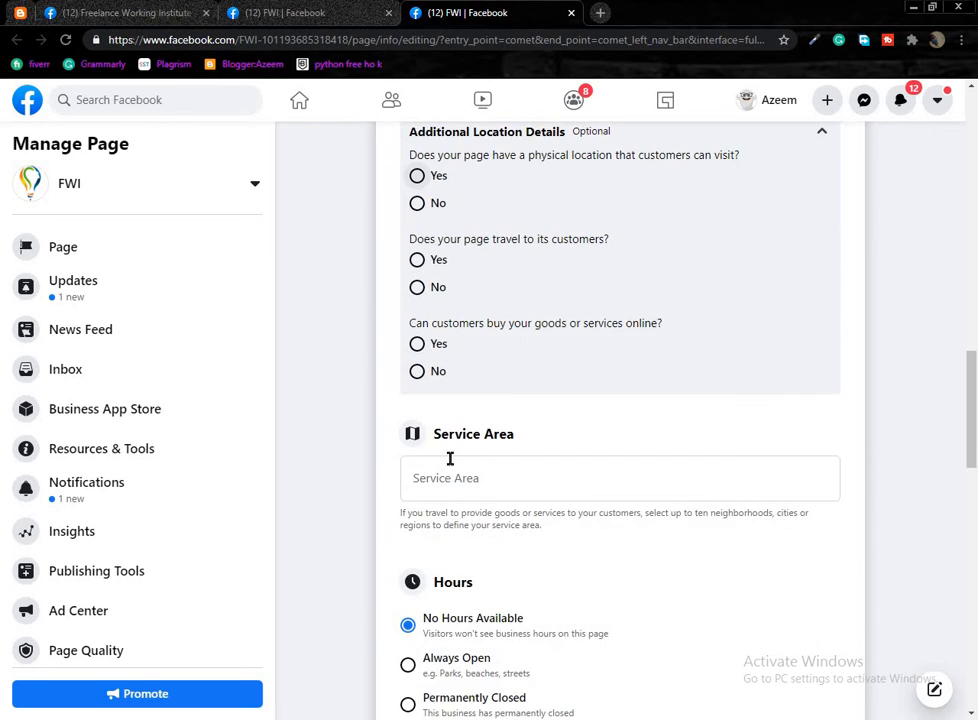
pyautogui.scroll(-2, 450, 458)
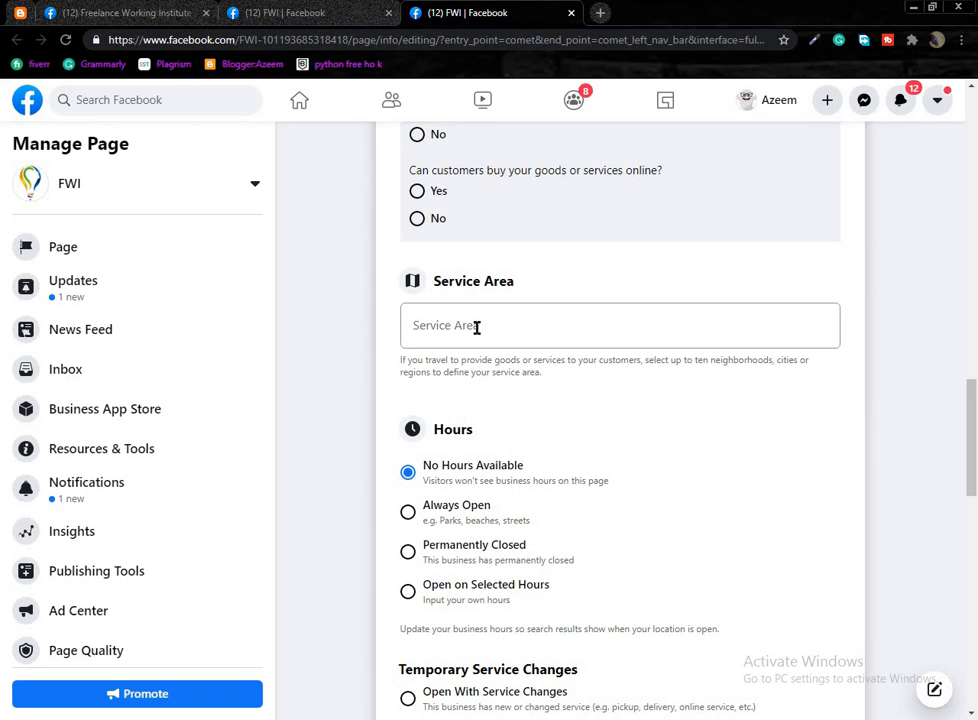
pyautogui.click(507, 325)
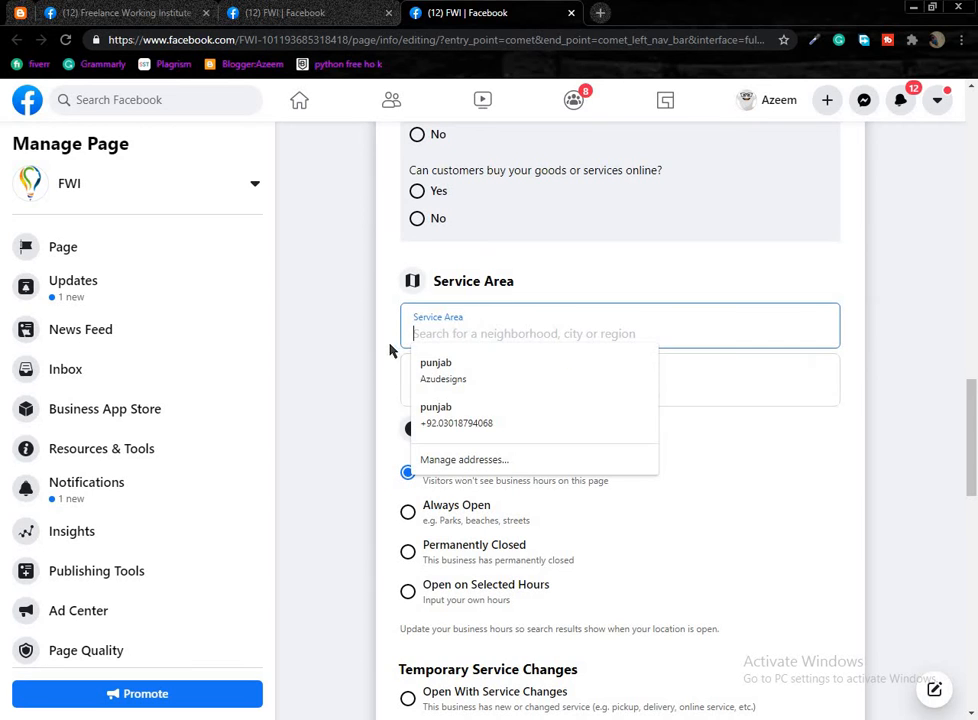
pyautogui.click(498, 489)
# Review Privacy Policy, Impressum, Products and Additional Information under More, leaving them blank.
pyautogui.scroll(-1, 476, 453)
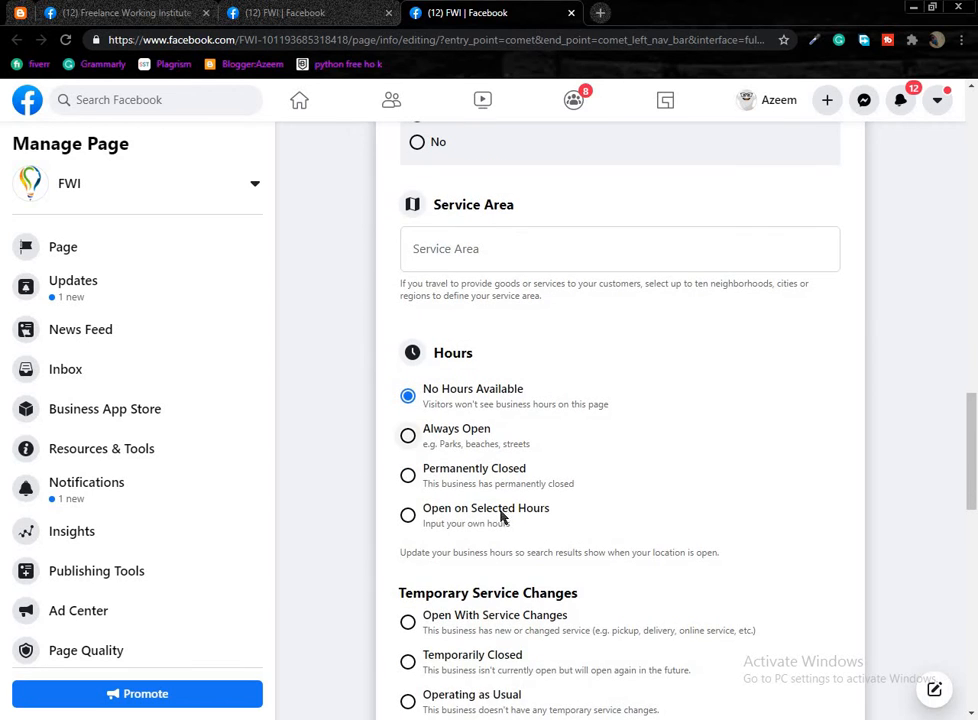
pyautogui.scroll(-2, 510, 516)
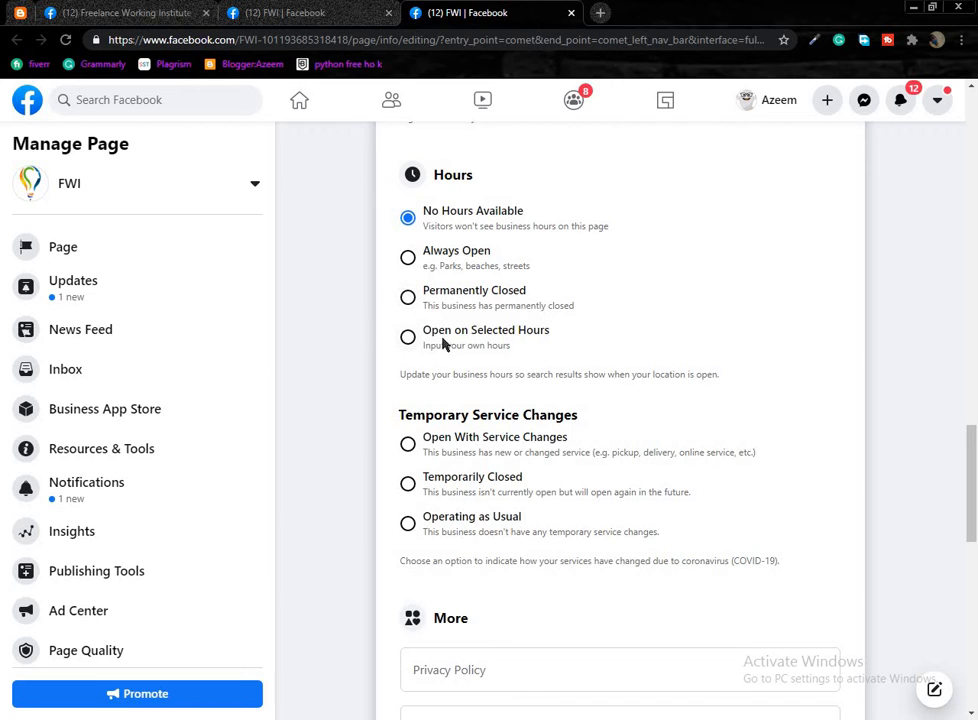
pyautogui.scroll(-3, 482, 594)
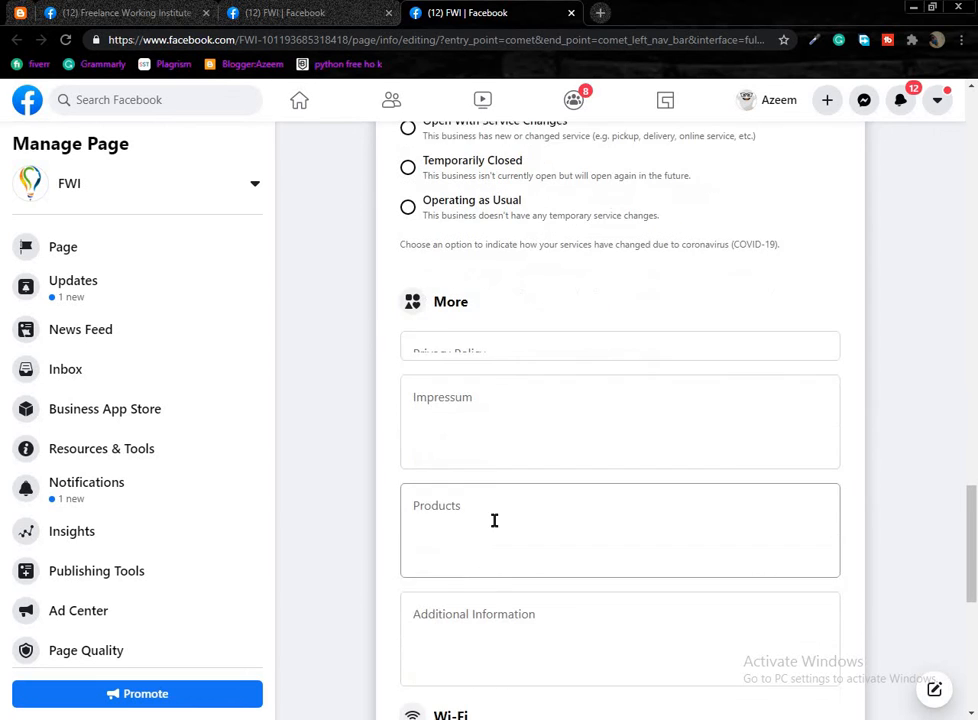
pyautogui.click(462, 334)
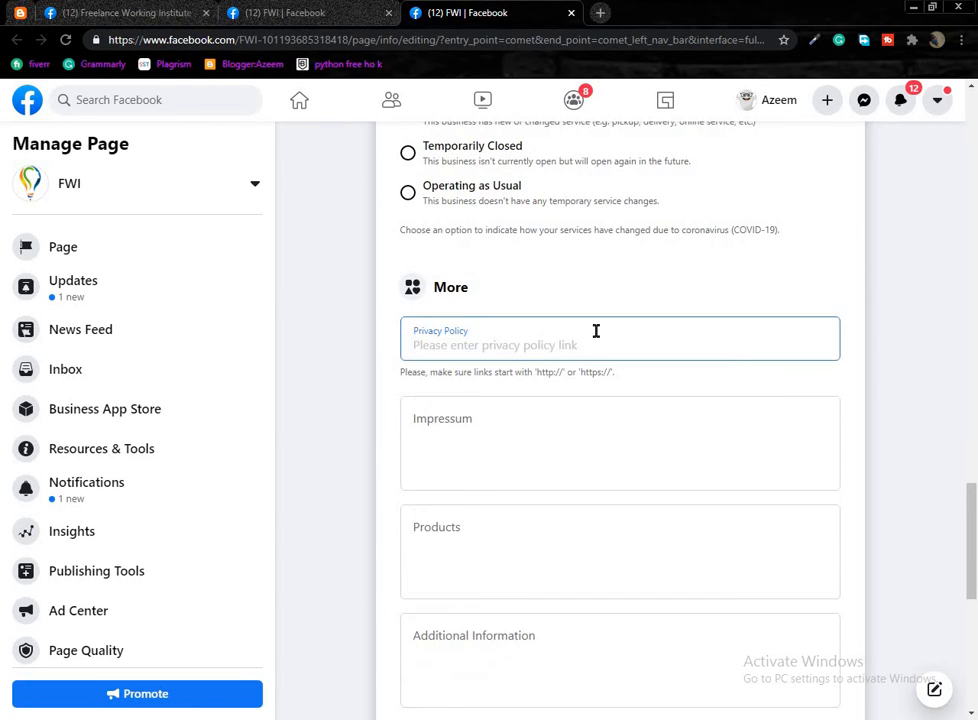
pyautogui.scroll(-1, 594, 332)
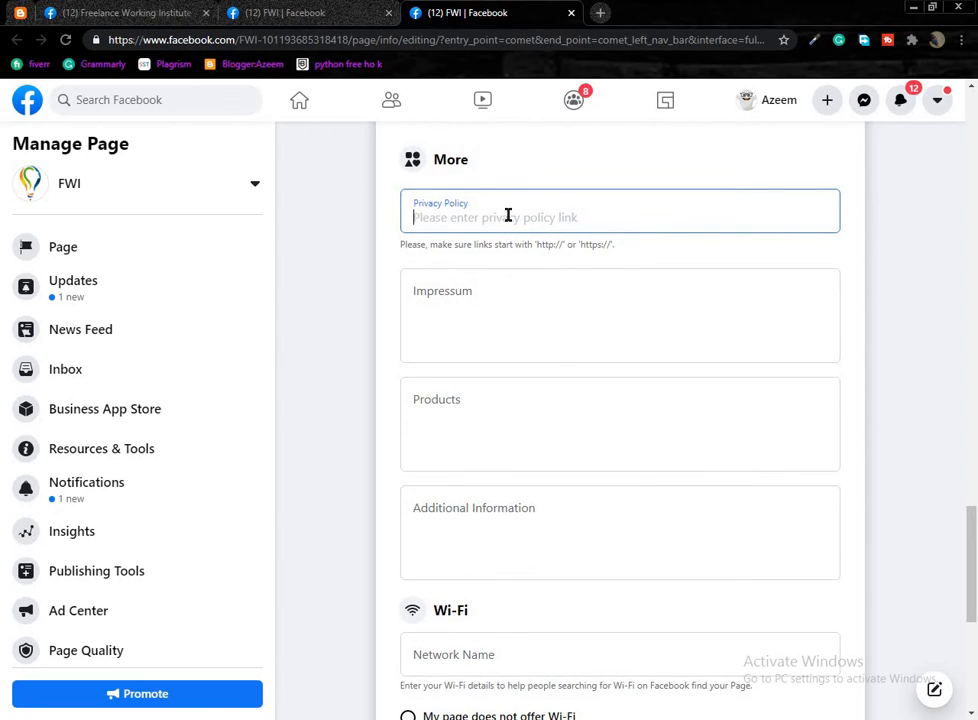
pyautogui.click(846, 333)
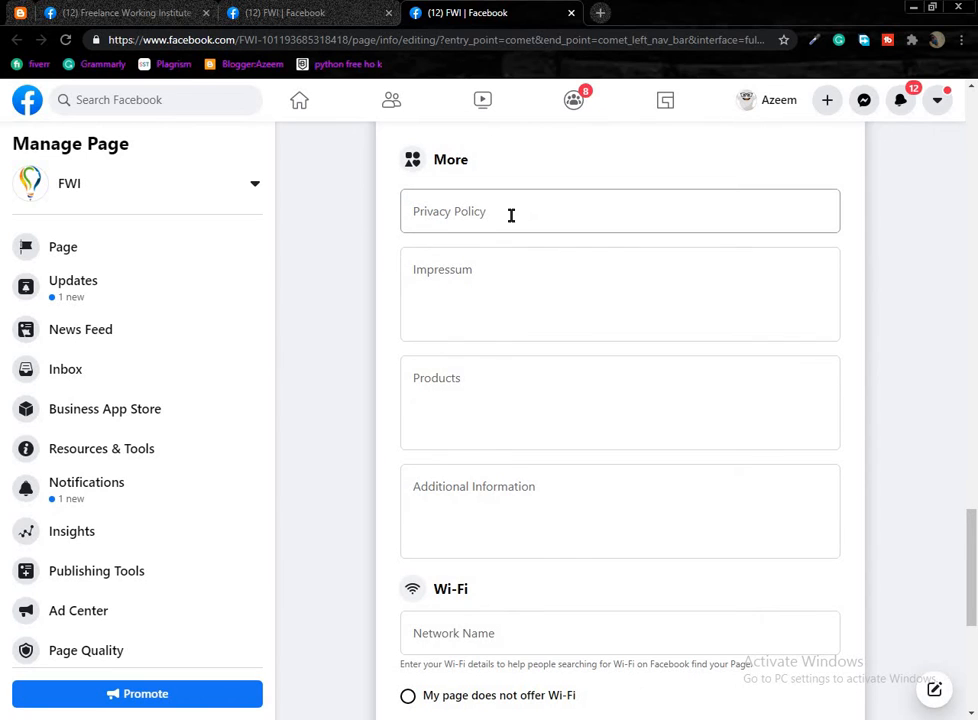
pyautogui.click(406, 257)
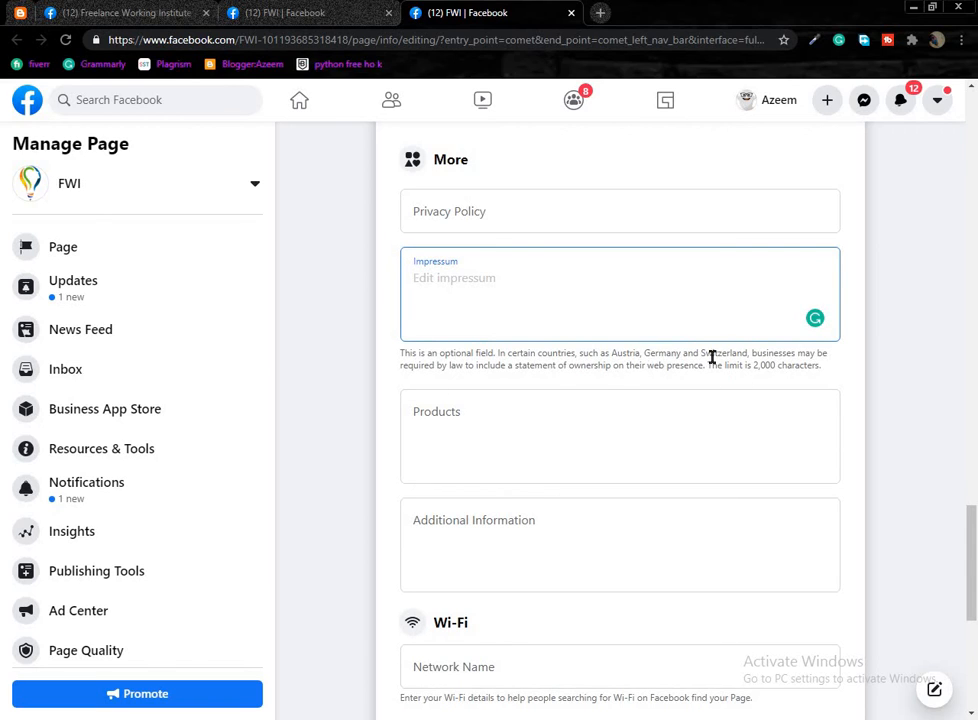
pyautogui.click(358, 384)
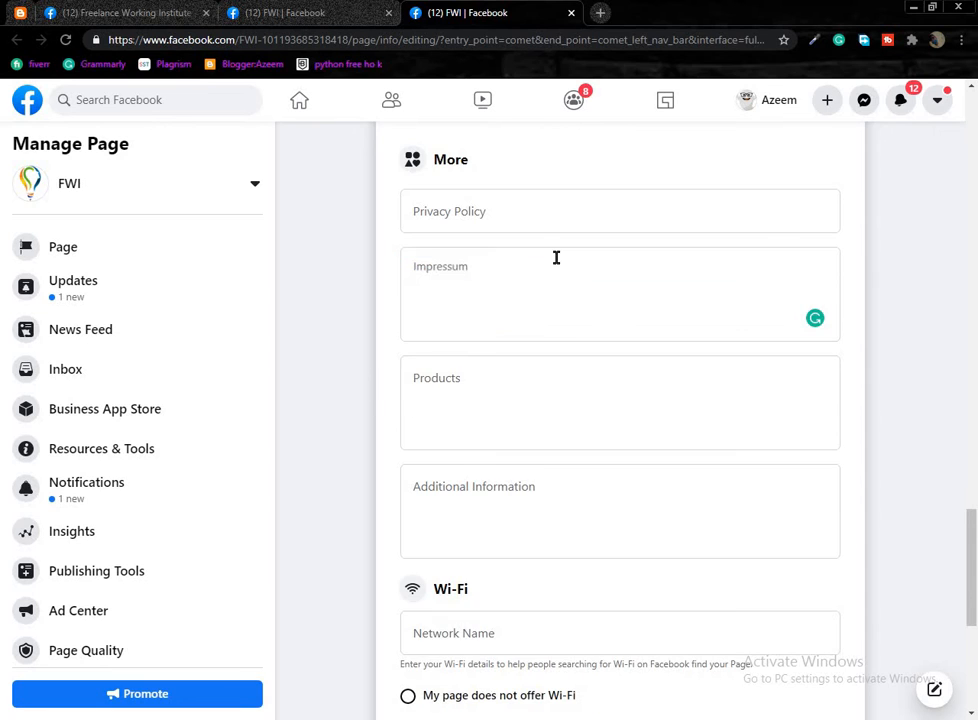
pyautogui.scroll(-1, 579, 282)
pyautogui.click(470, 318)
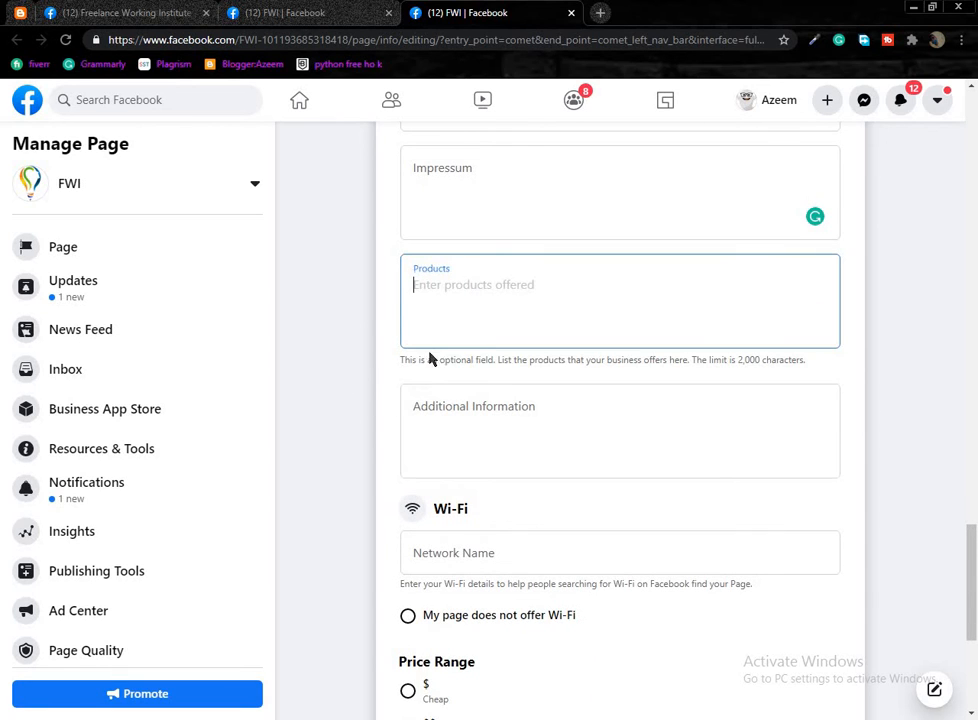
pyautogui.scroll(-2, 418, 429)
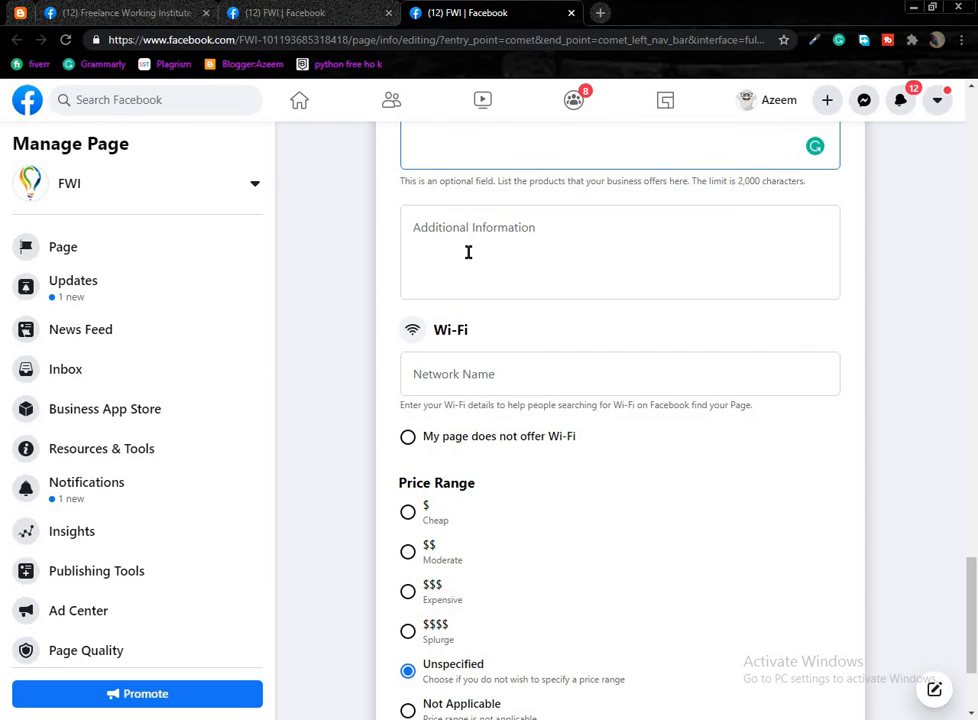
pyautogui.click(648, 218)
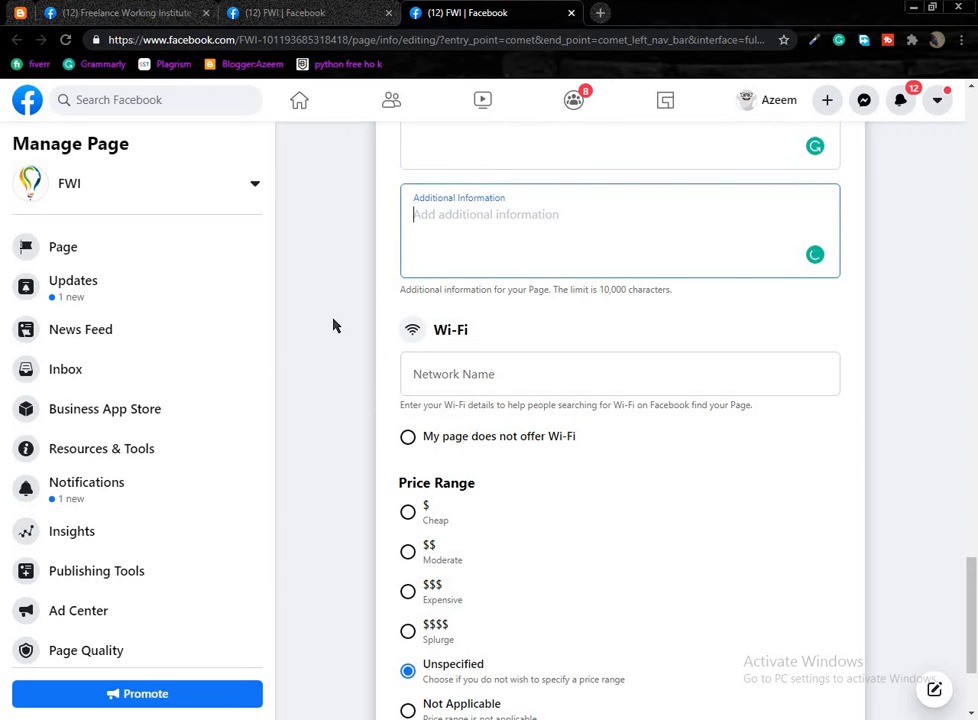
pyautogui.scroll(-1, 383, 224)
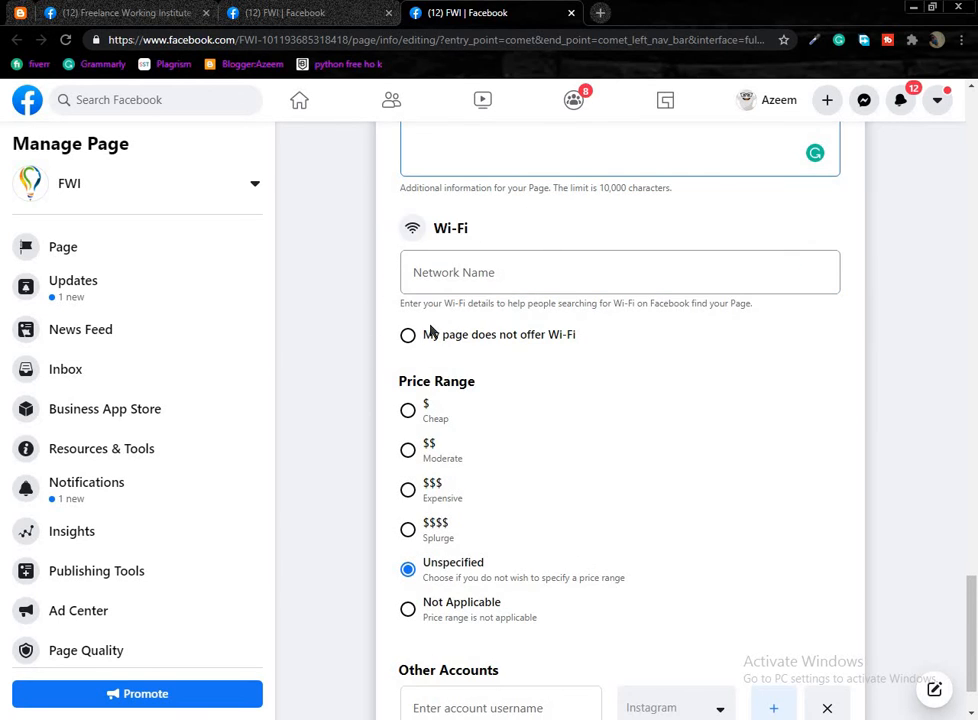
pyautogui.scroll(-1, 390, 330)
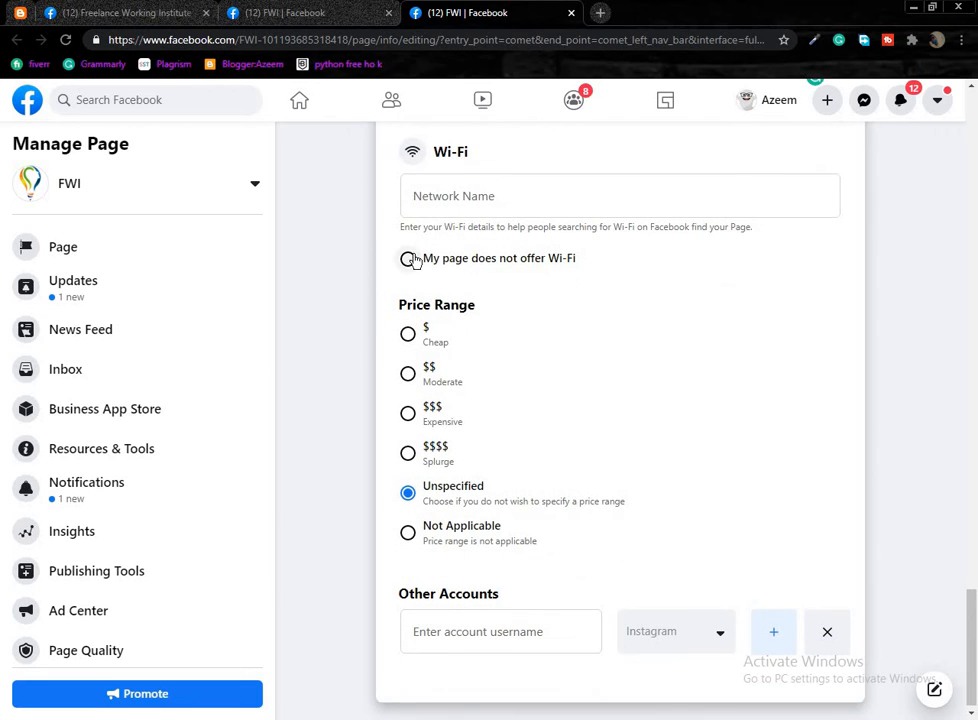
pyautogui.scroll(-1, 346, 367)
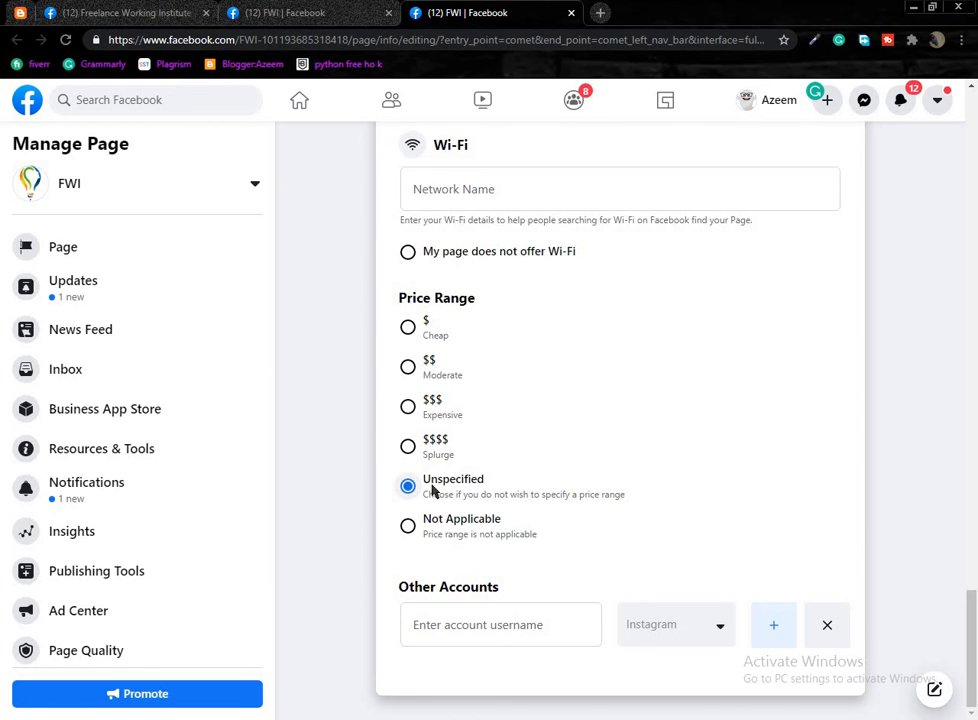
pyautogui.moveTo(476, 299); pyautogui.dragTo(392, 303)
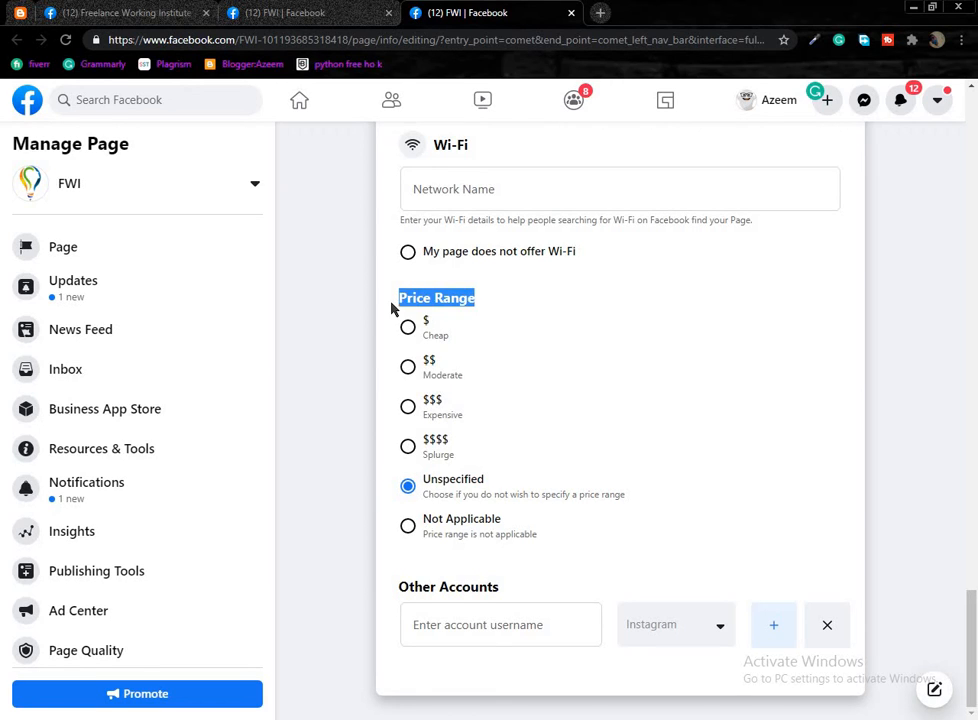
pyautogui.click(335, 344)
pyautogui.tripleClick(443, 298)
pyautogui.click(365, 316)
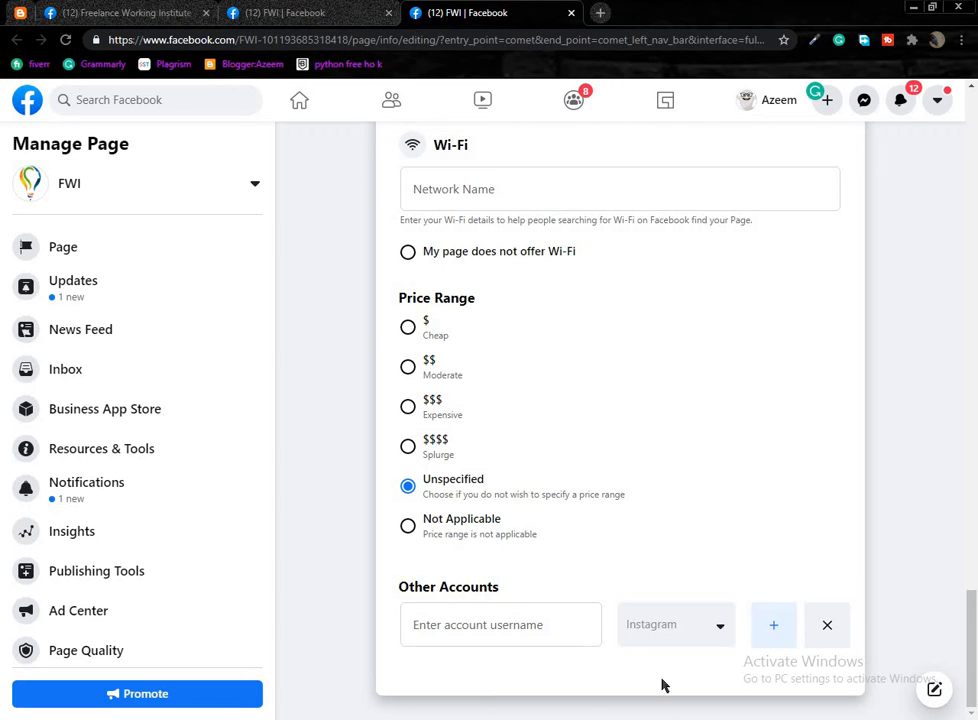
pyautogui.click(691, 625)
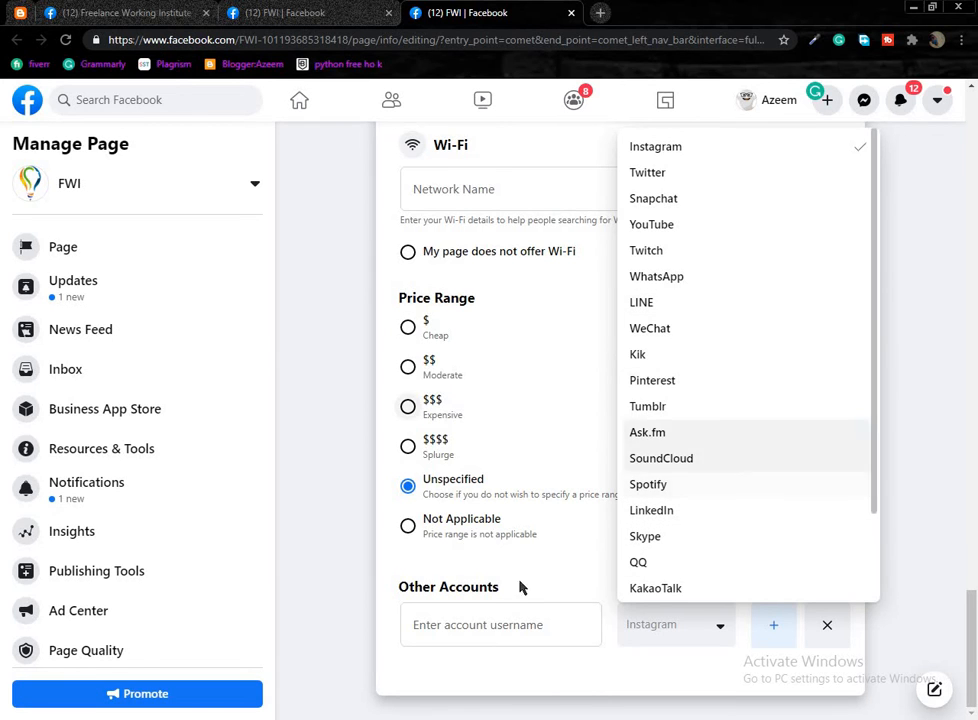
pyautogui.click(492, 627)
pyautogui.click(334, 561)
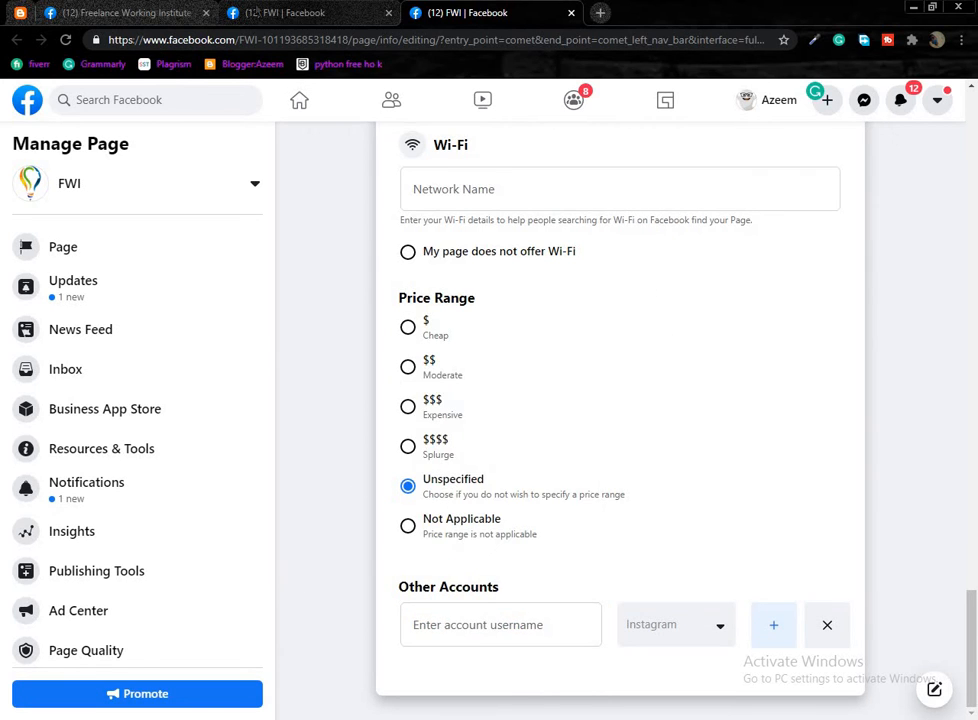
# Glance at the Freelance Working Institute page, then scroll Edit Page Info up to Temporary Service Changes.
pyautogui.click(287, 12)
pyautogui.click(120, 12)
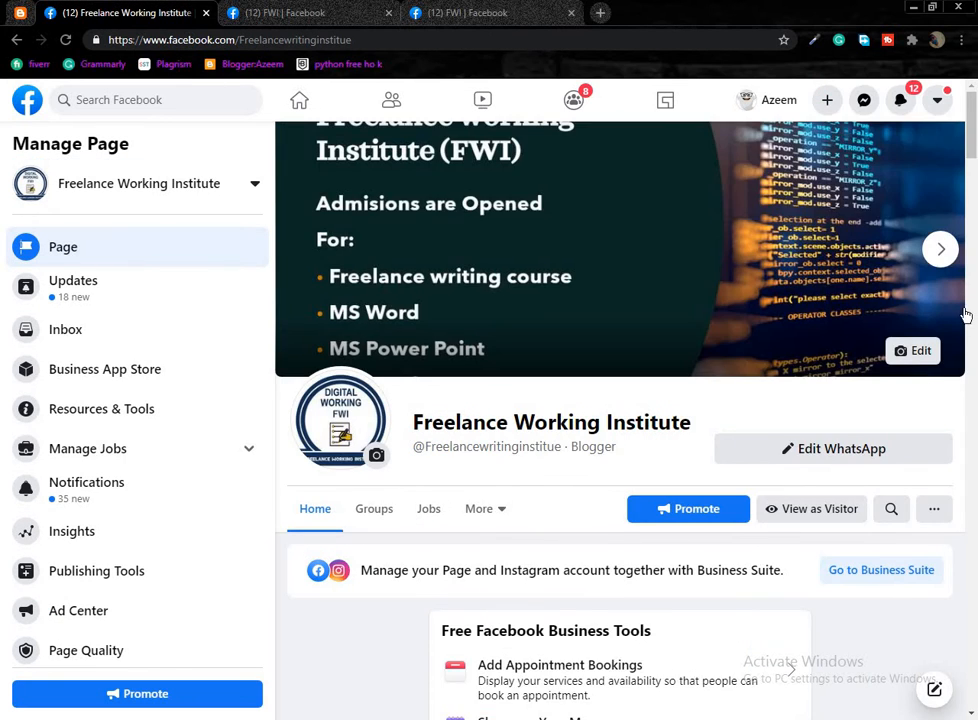
pyautogui.scroll(-9, 965, 316)
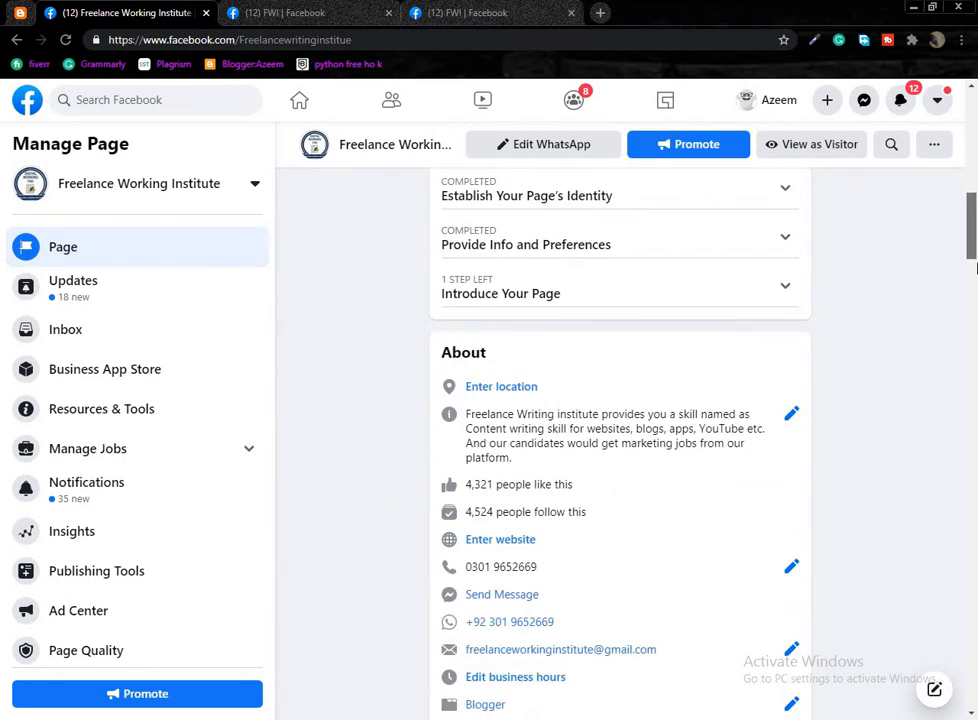
pyautogui.scroll(-2, 975, 268)
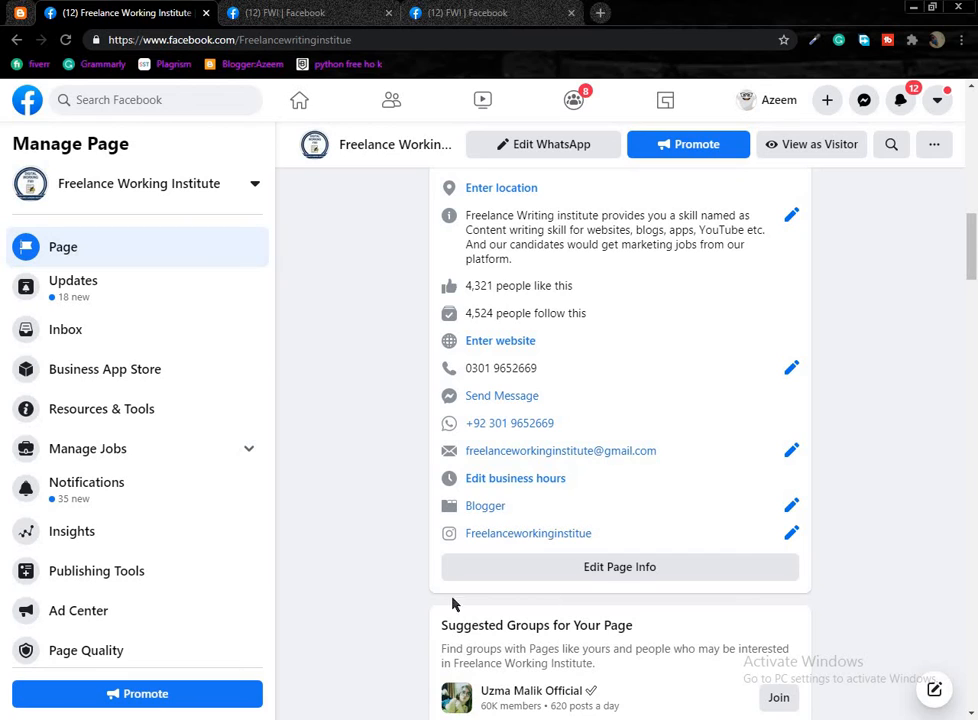
pyautogui.scroll(1, 484, 437)
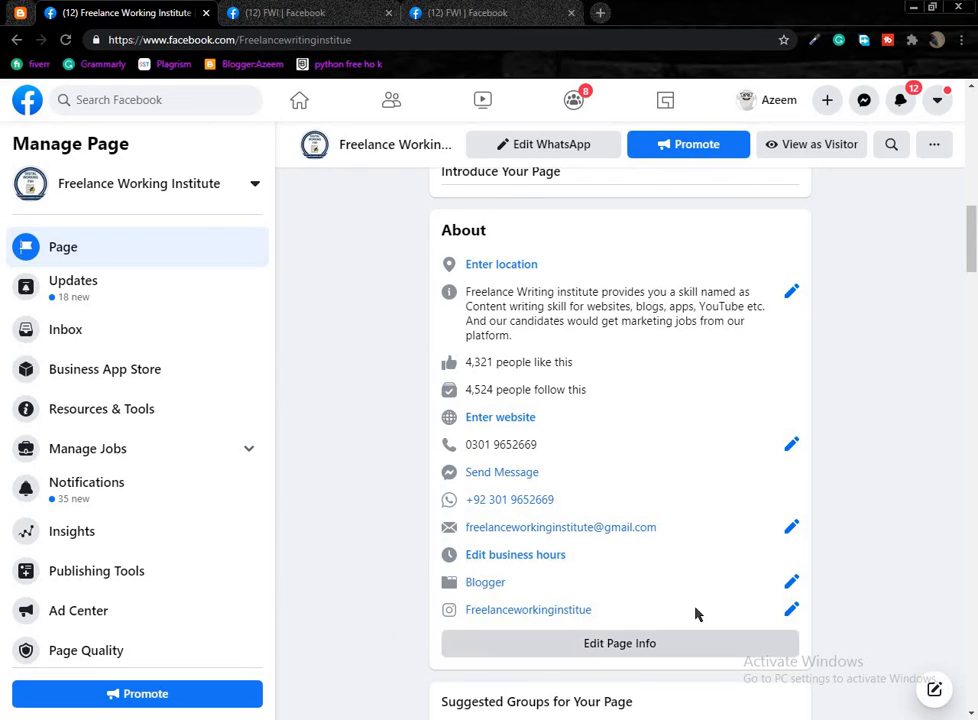
pyautogui.click(488, 12)
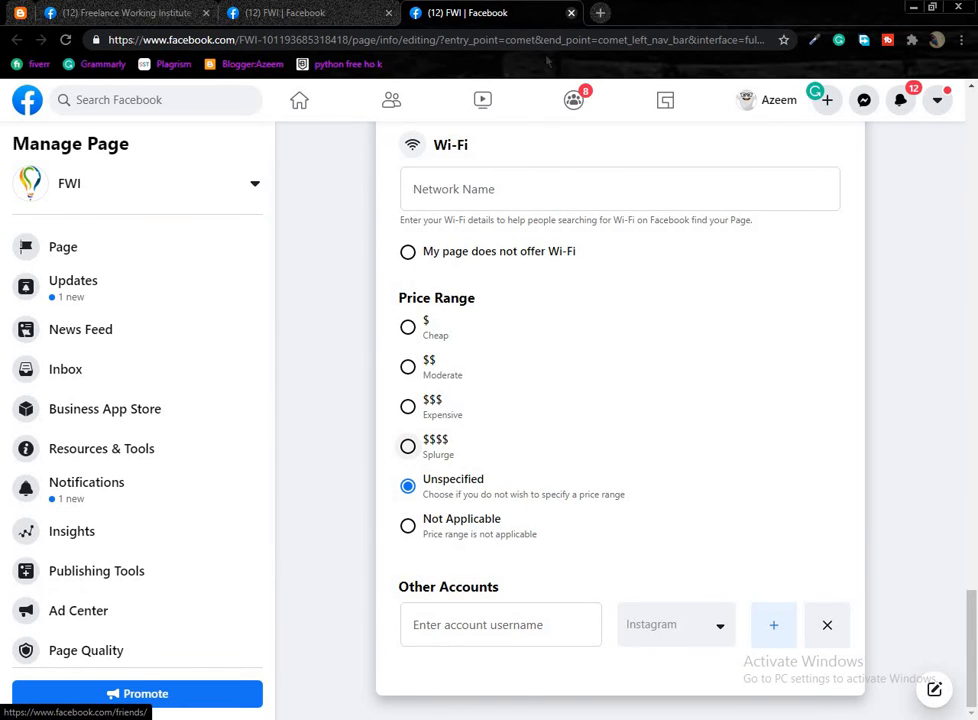
pyautogui.scroll(1, 515, 412)
pyautogui.scroll(5, 546, 175)
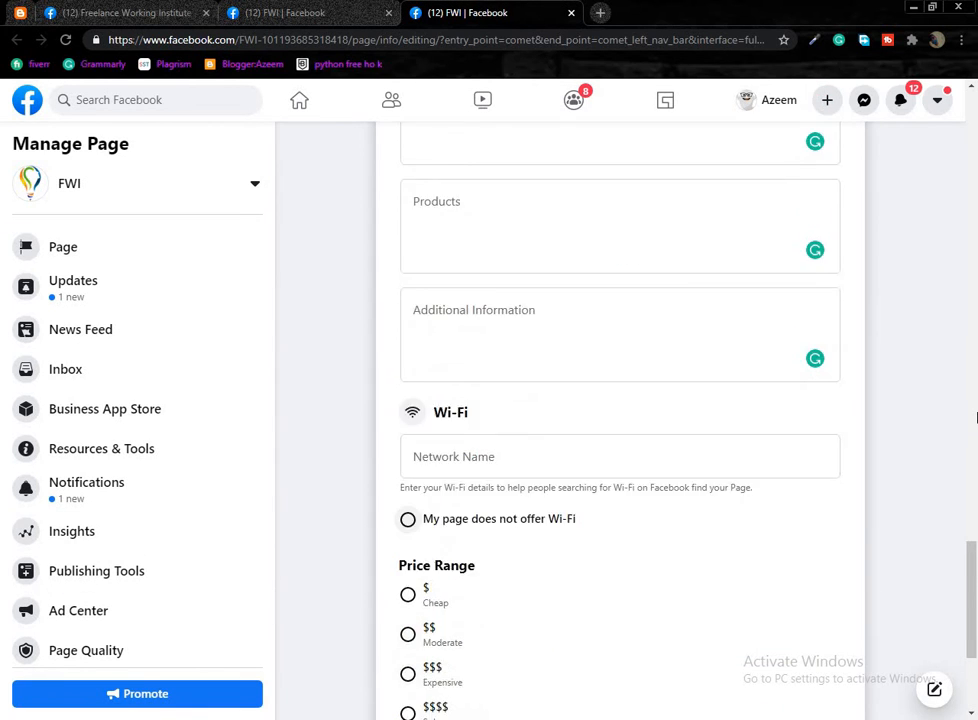
pyautogui.scroll(2, 622, 214)
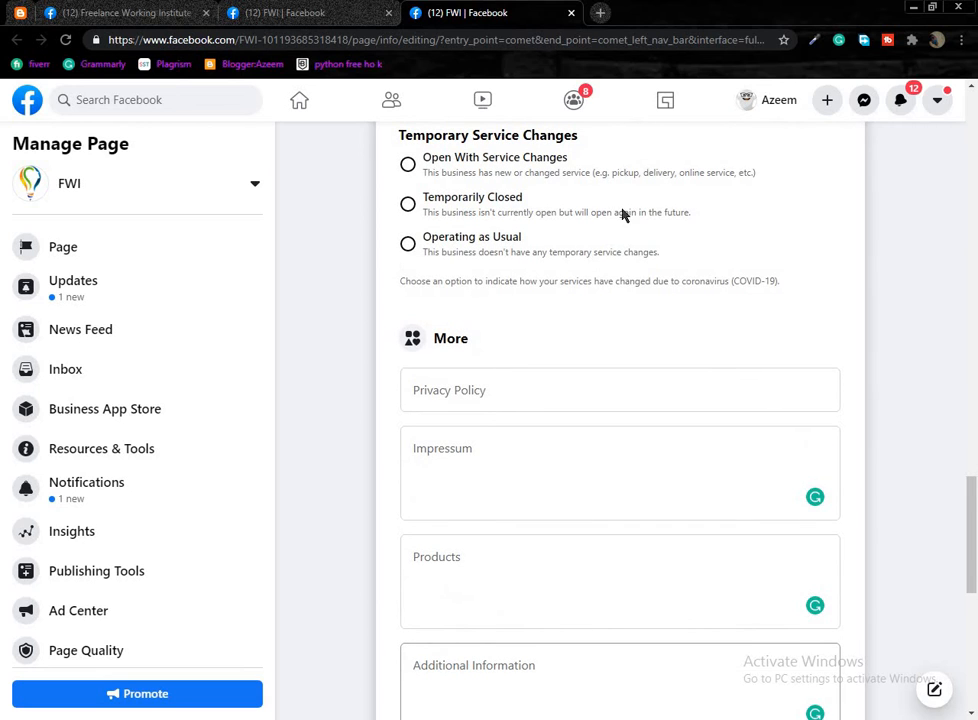
# Close the extra editing tab and reopen FWI's Edit Page Info in a new tab.
pyautogui.click(570, 13)
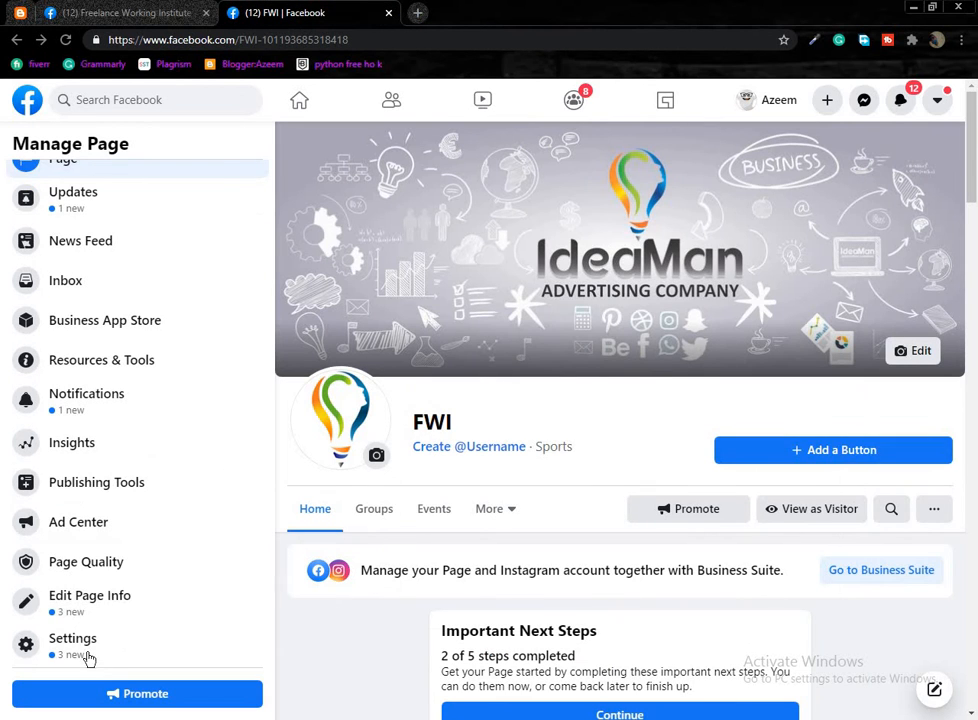
pyautogui.middleClick(117, 607)
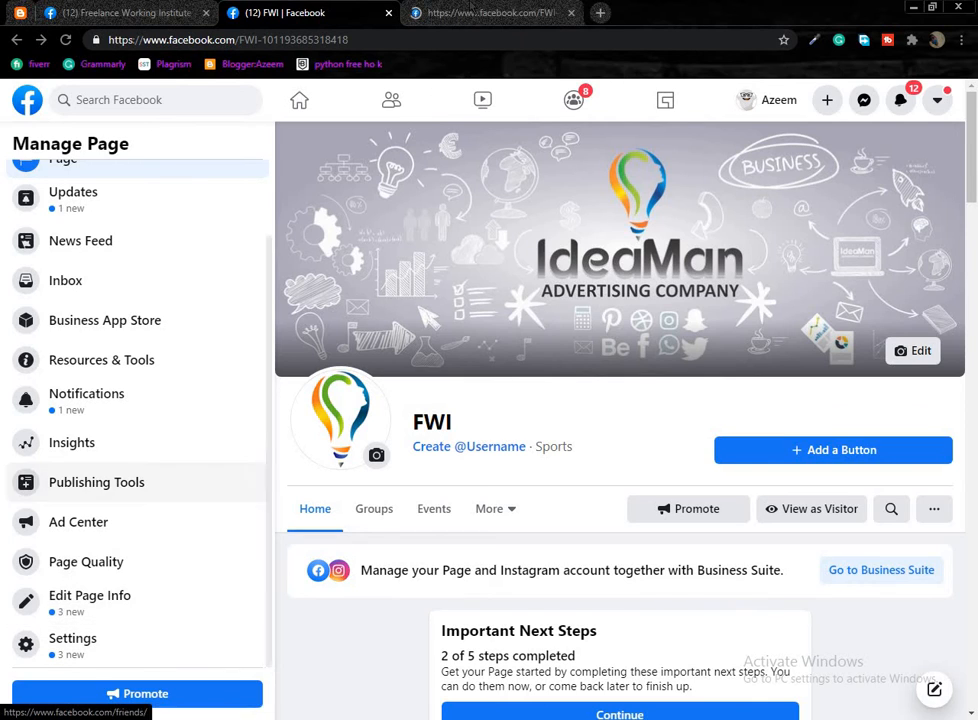
pyautogui.click(430, 14)
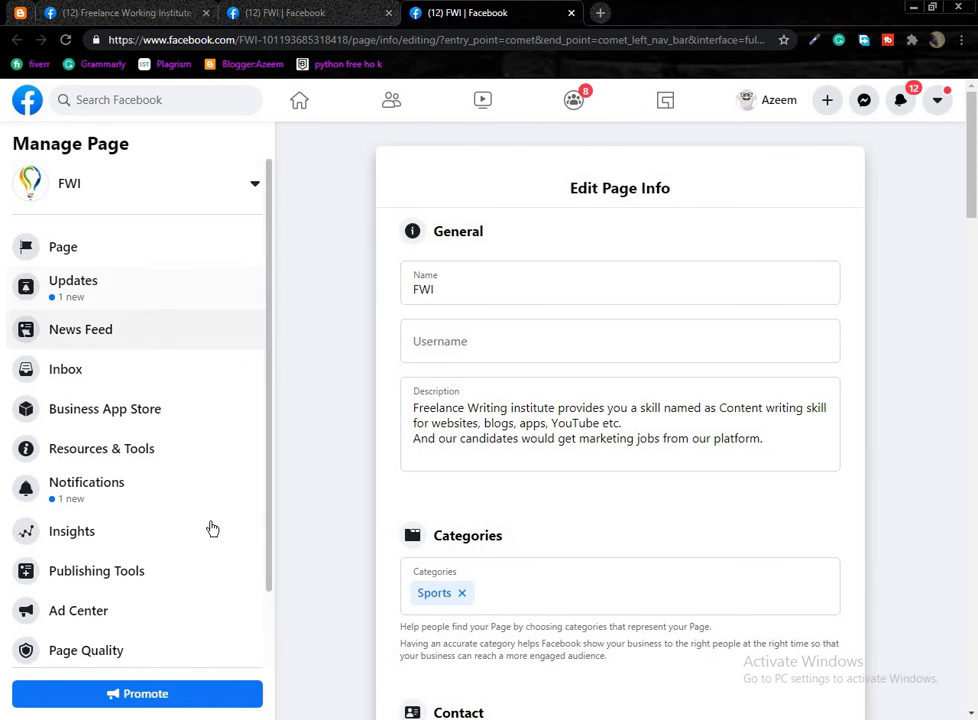
pyautogui.scroll(-1, 380, 337)
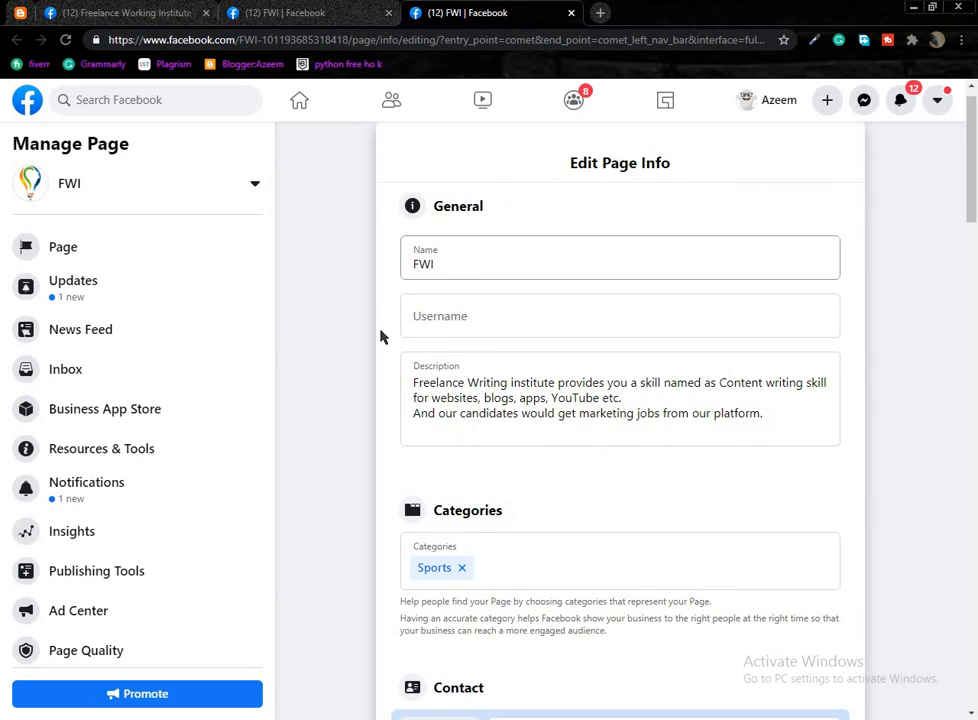
# Visit the Page, Updates and News Feed views, close that tab, and load Settings in the background.
pyautogui.click(96, 252)
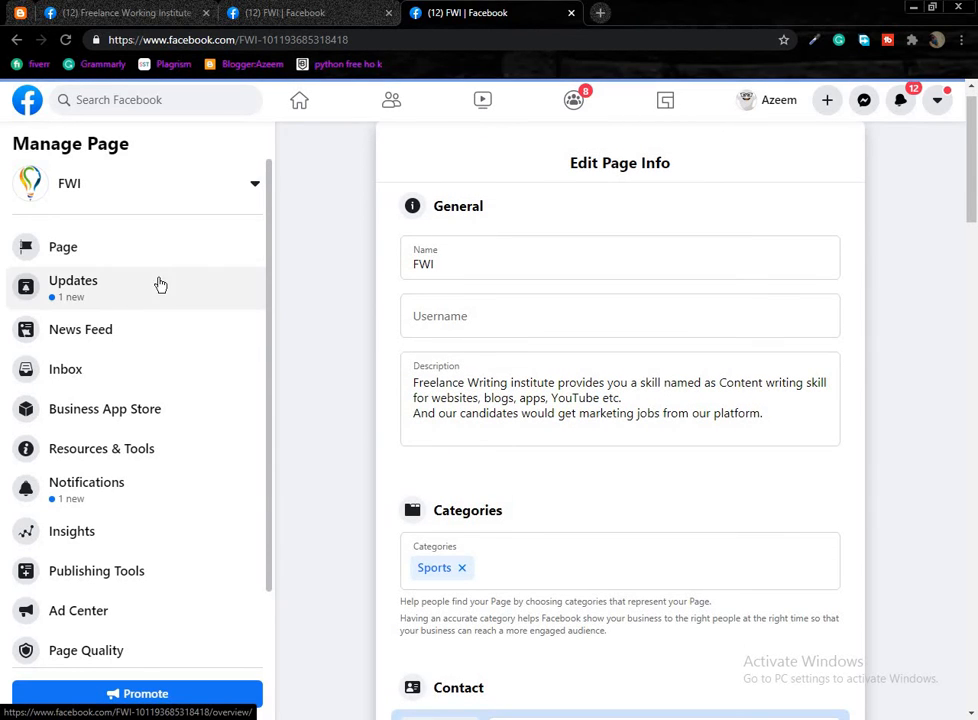
pyautogui.click(120, 286)
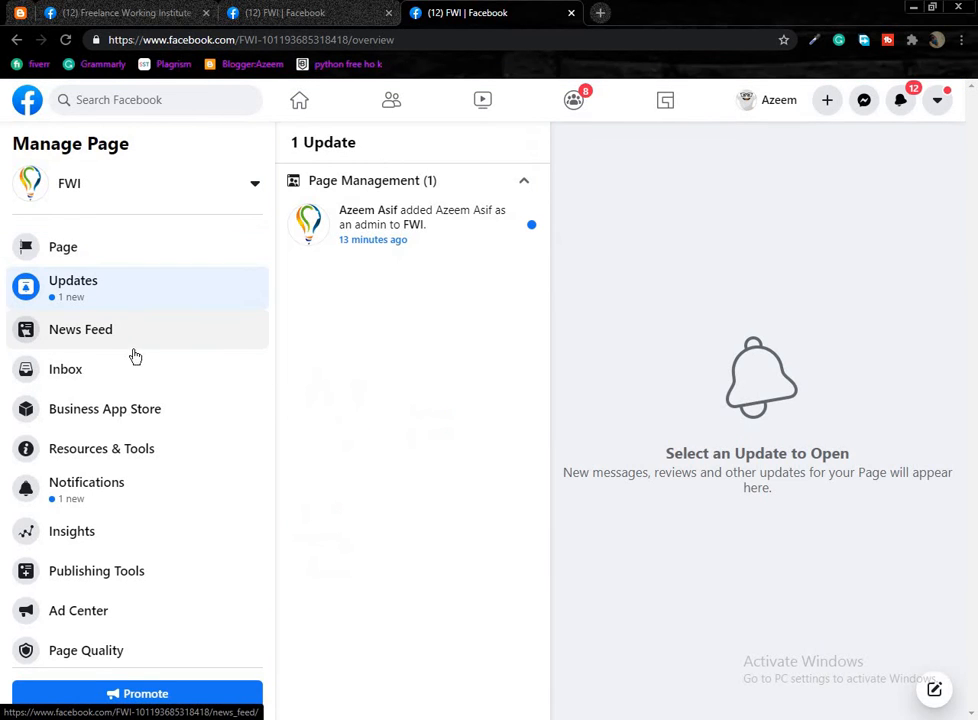
pyautogui.click(137, 336)
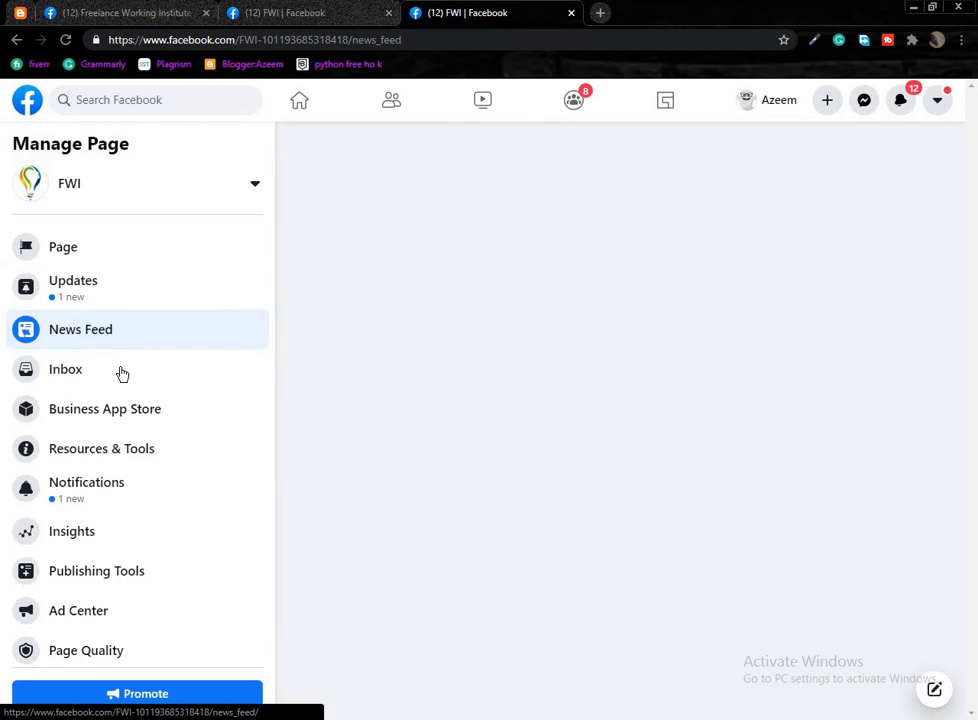
pyautogui.scroll(-1, 106, 560)
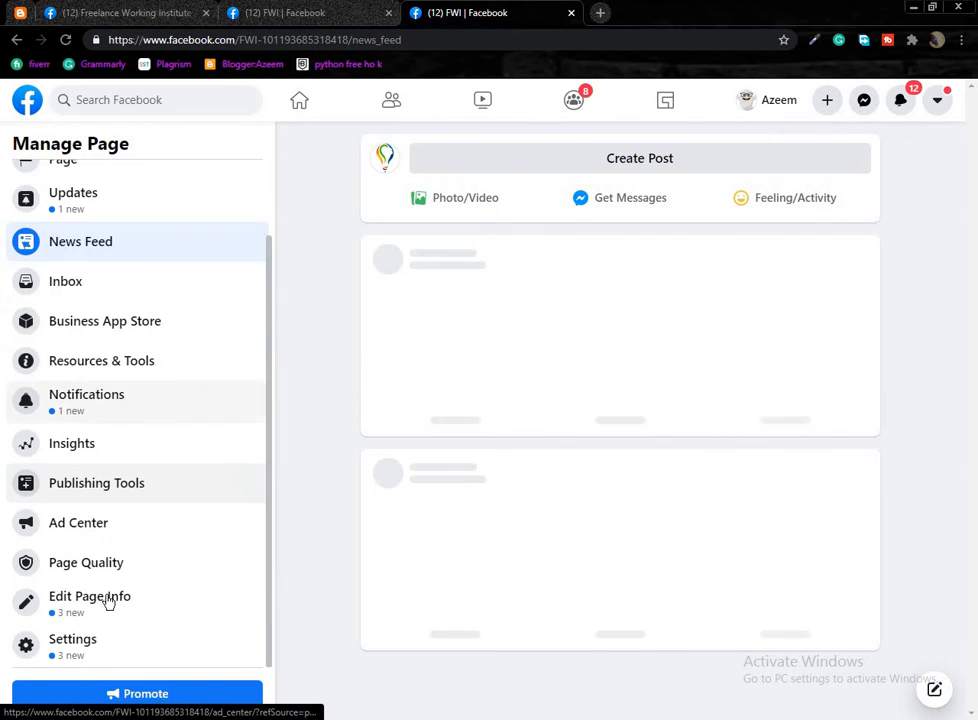
pyautogui.click(571, 13)
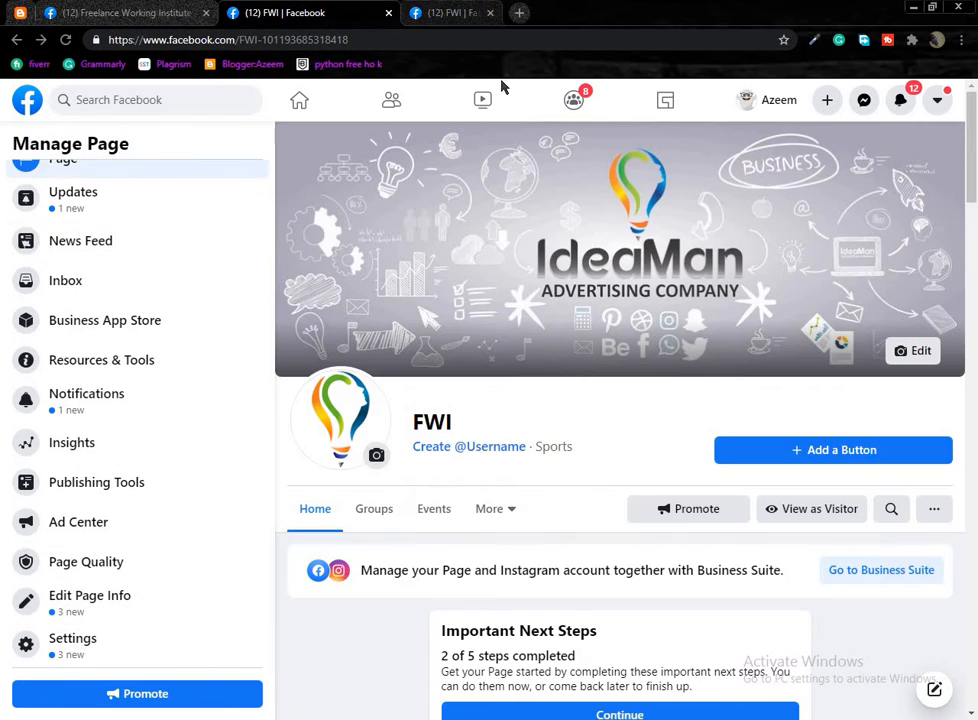
pyautogui.middleClick(116, 648)
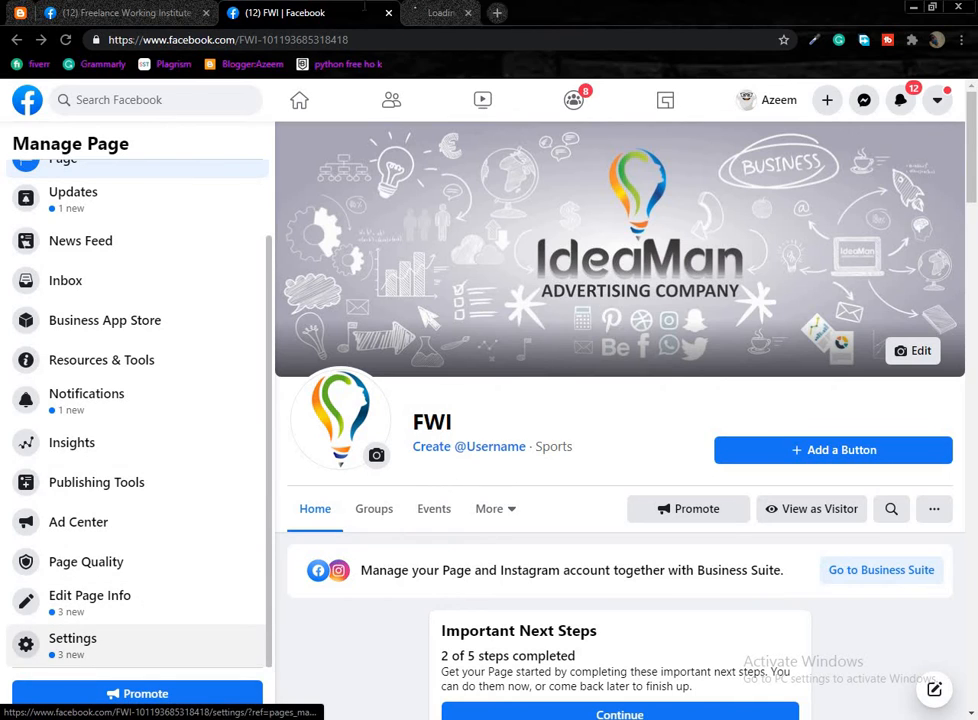
# Review Page Visibility and Visitor Posts under General settings, then go to Messaging.
pyautogui.click(468, 10)
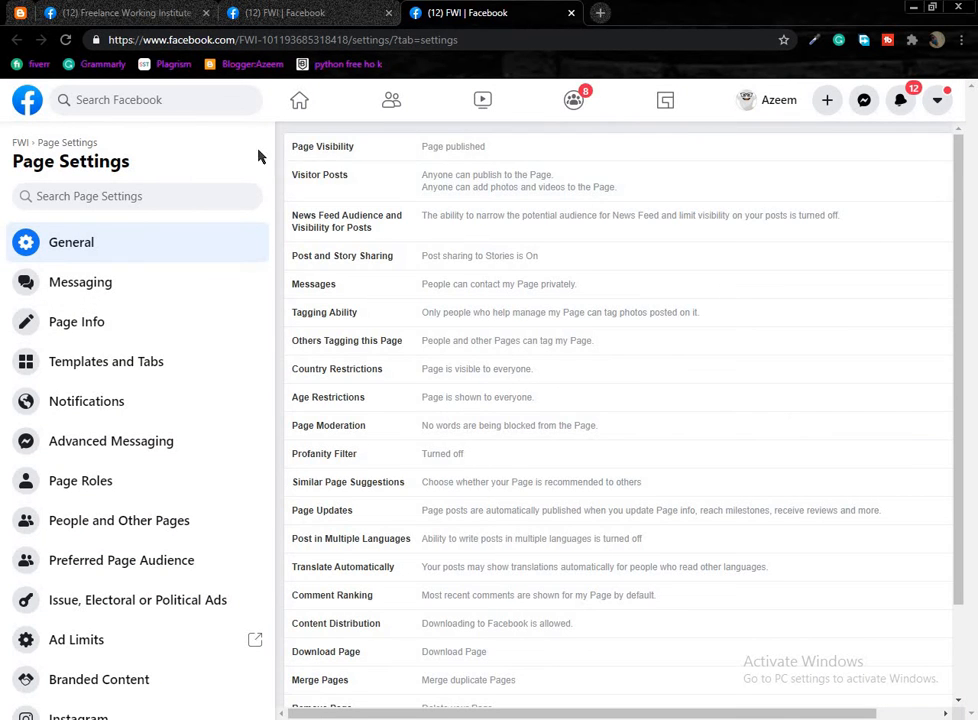
pyautogui.click(396, 166)
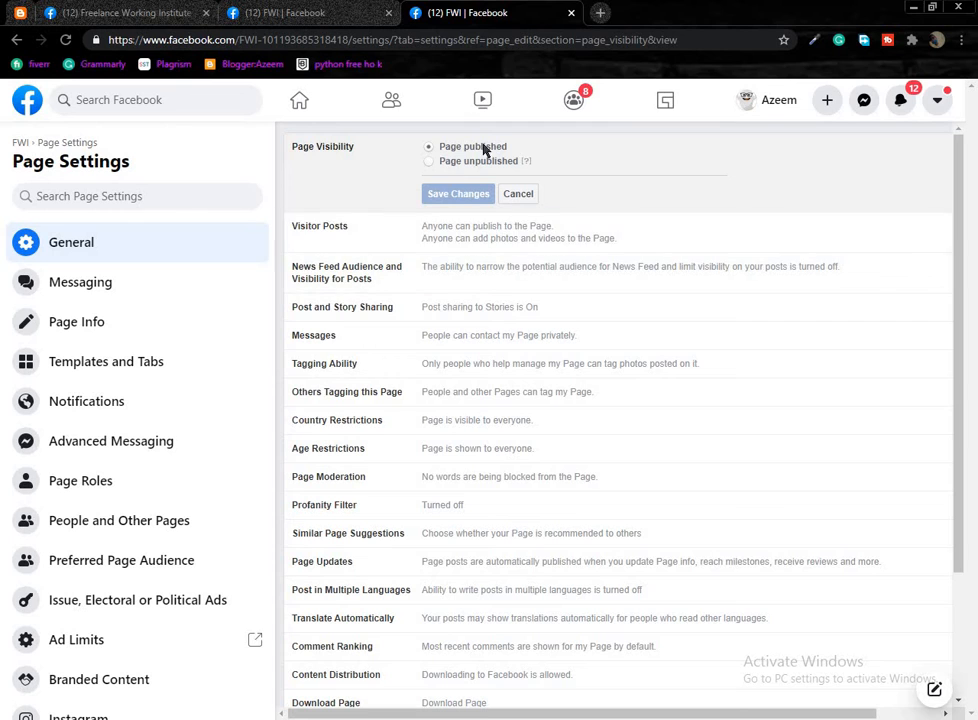
pyautogui.click(465, 240)
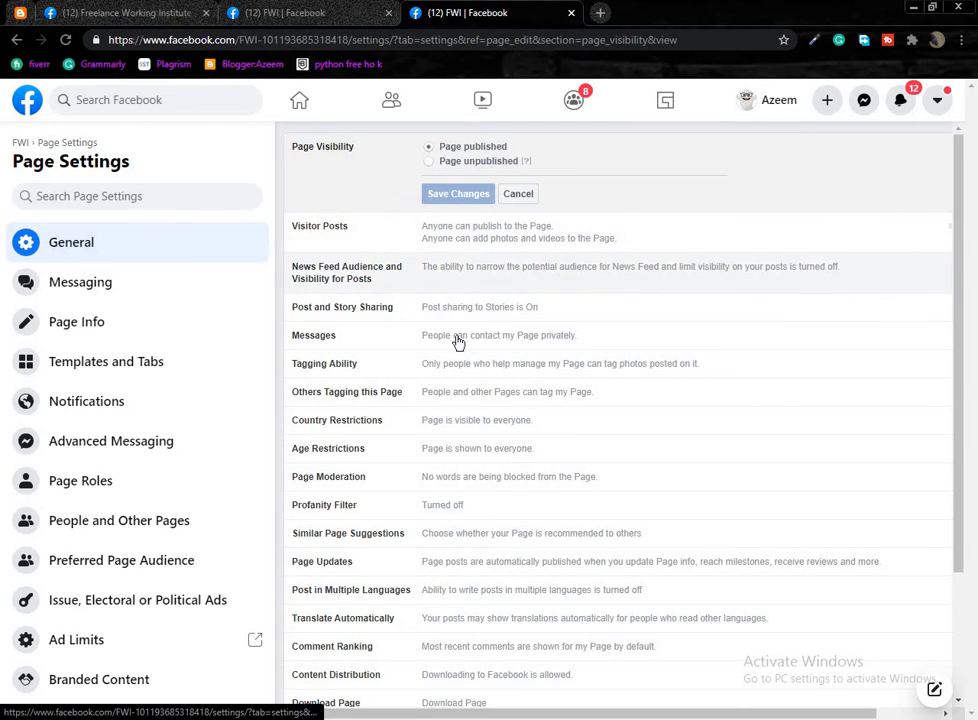
pyautogui.scroll(-3, 369, 238)
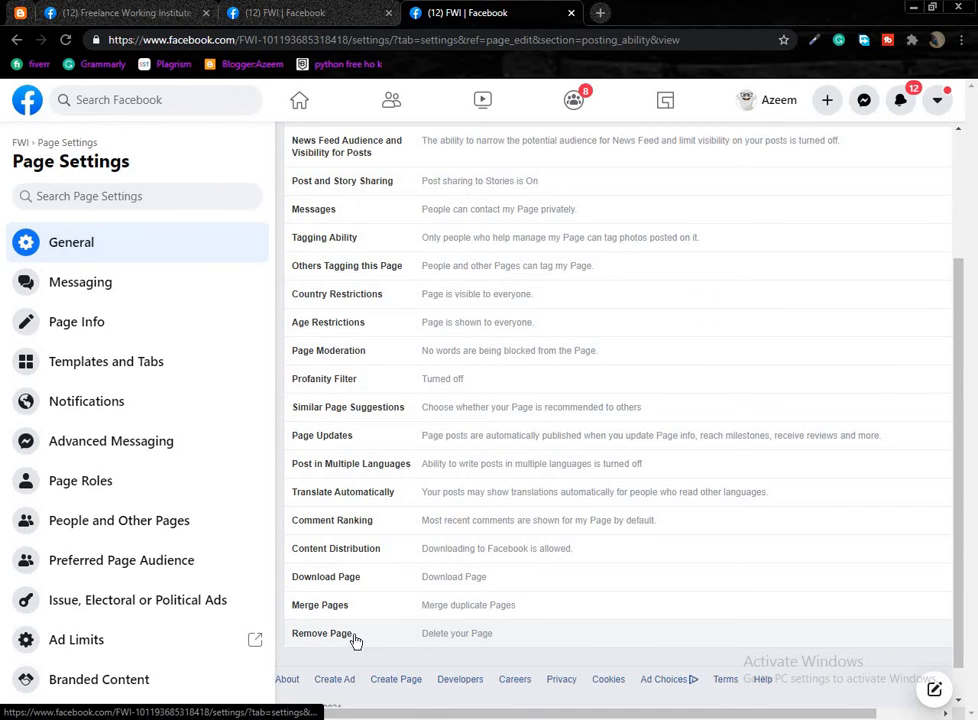
pyautogui.click(140, 284)
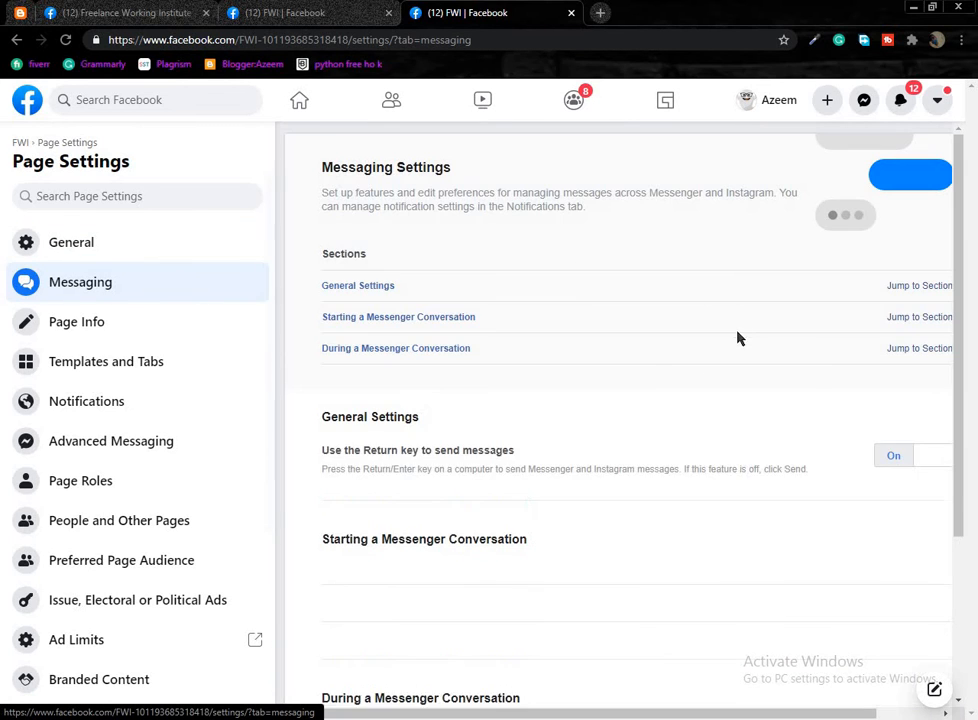
# Switch Show a greeting to On under General Settings and dismiss the error popup.
pyautogui.scroll(-5, 604, 505)
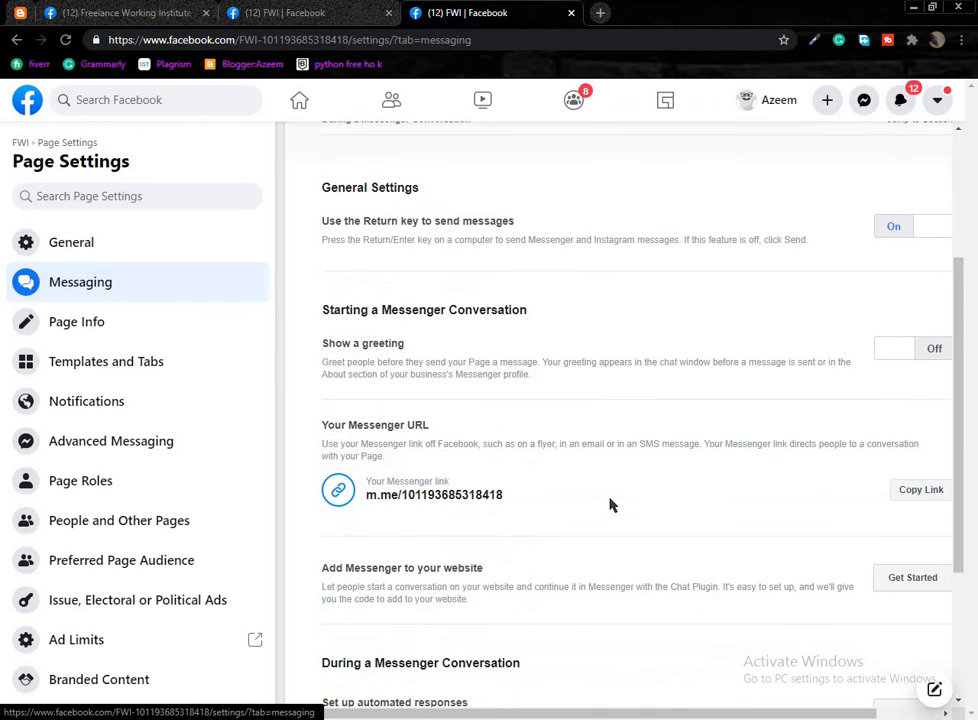
pyautogui.scroll(5, 700, 530)
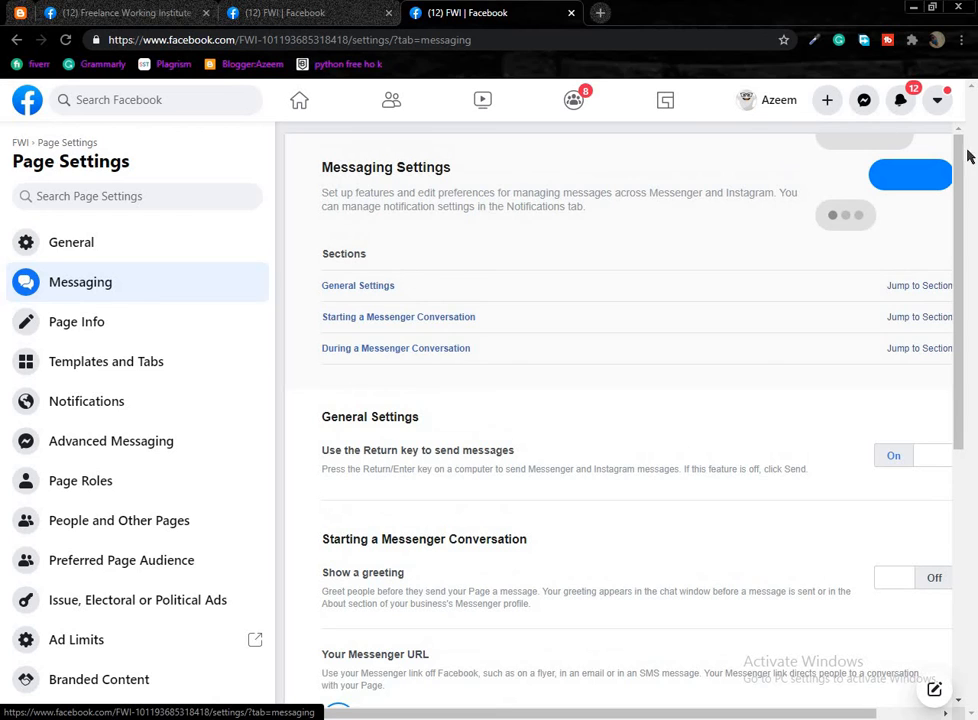
pyautogui.click(920, 286)
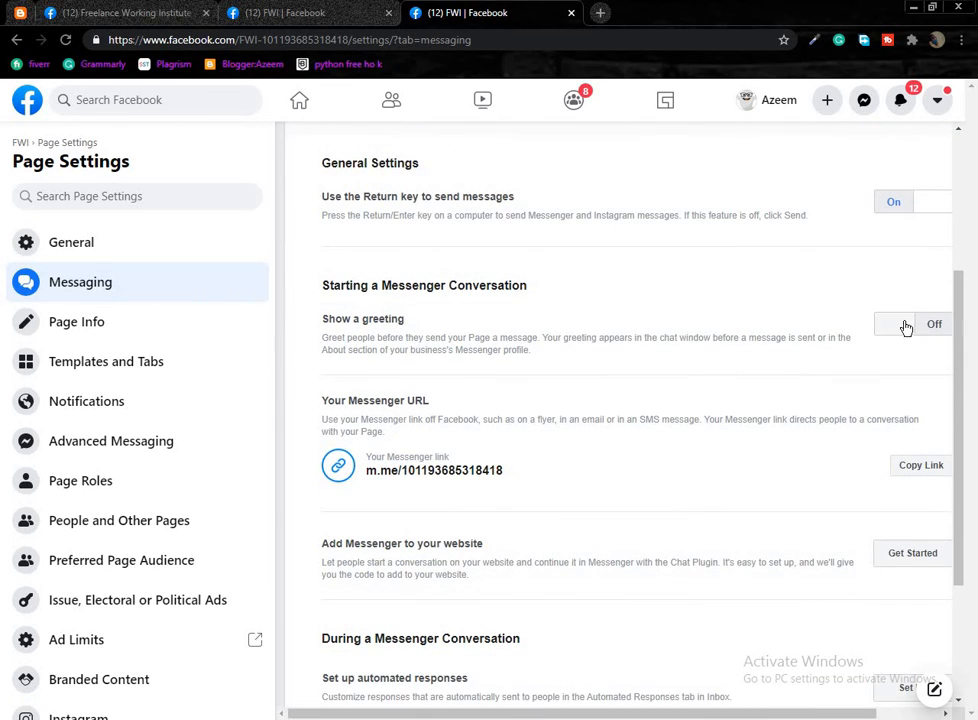
pyautogui.click(916, 324)
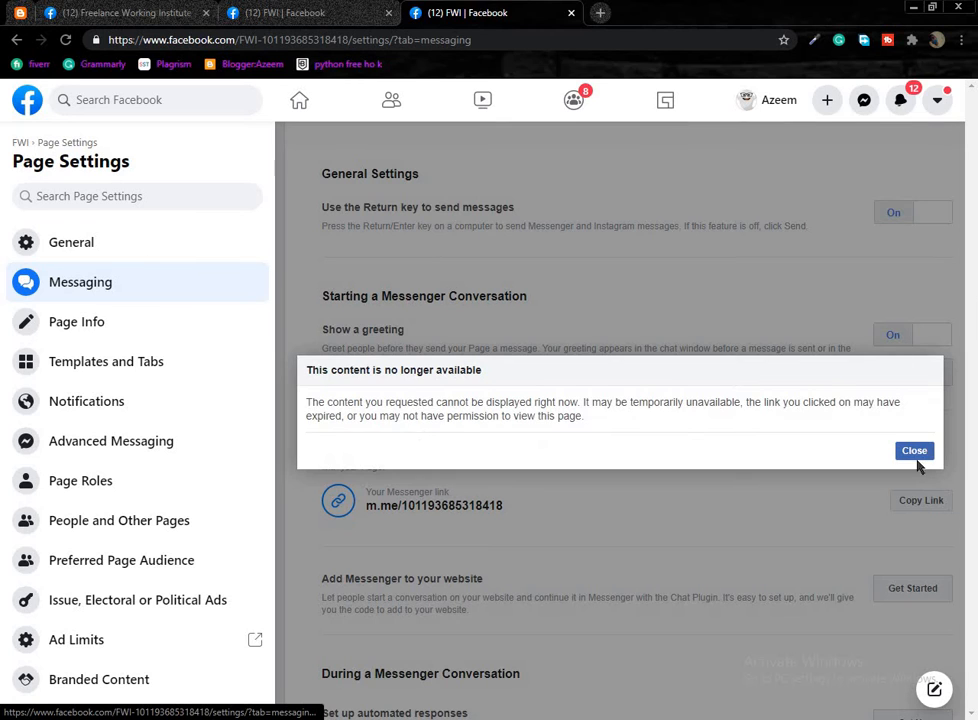
pyautogui.click(912, 449)
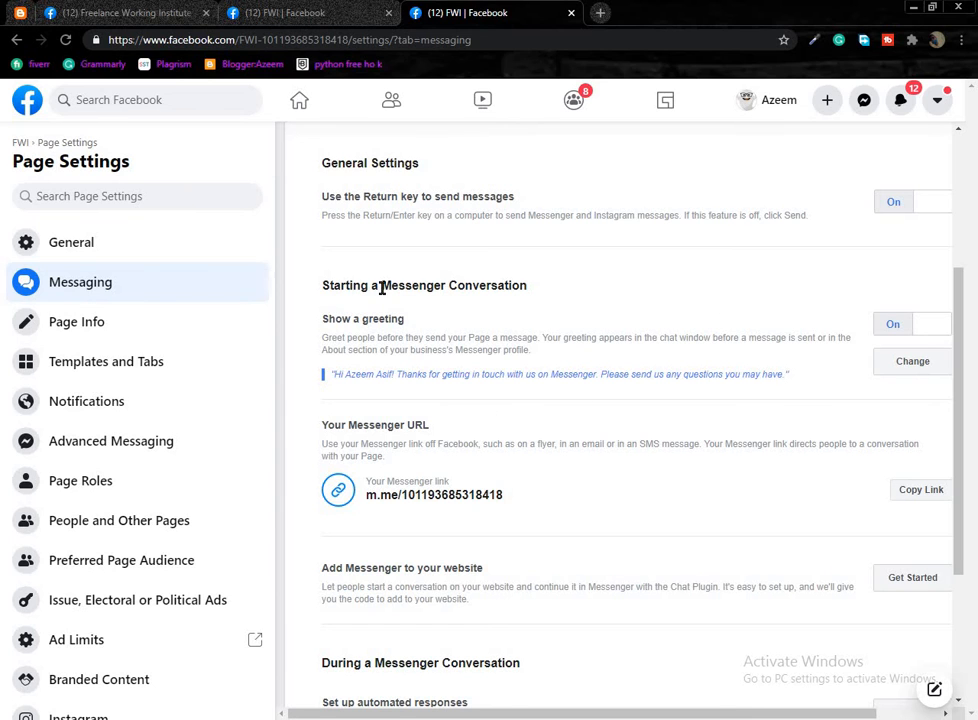
# Scroll the Messaging settings and briefly highlight the automated responses setting text.
pyautogui.scroll(-3, 808, 513)
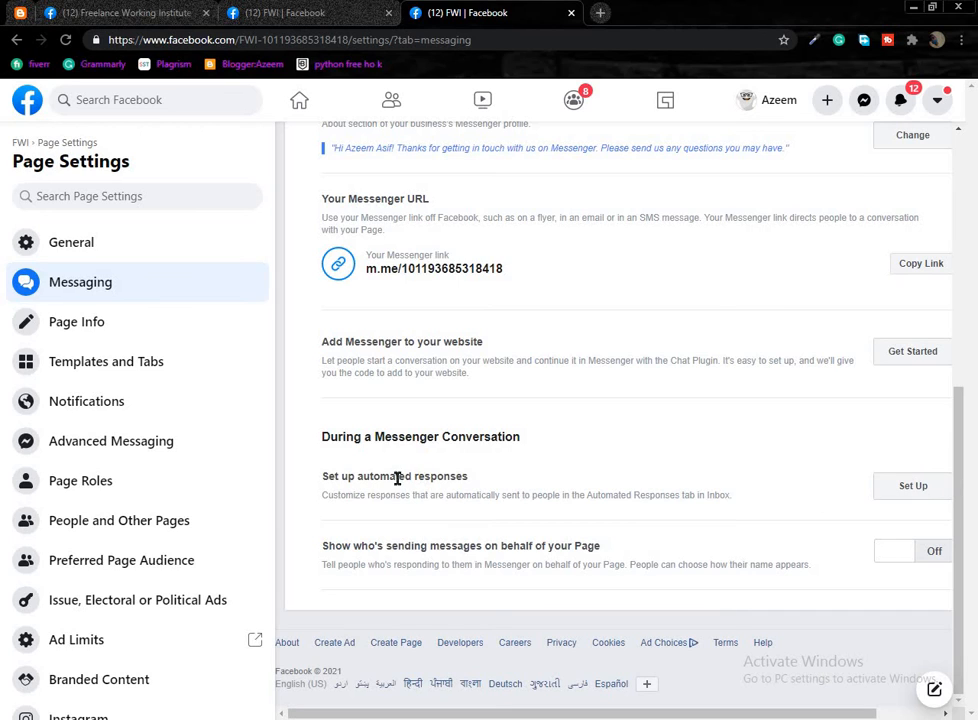
pyautogui.moveTo(470, 479); pyautogui.dragTo(322, 480)
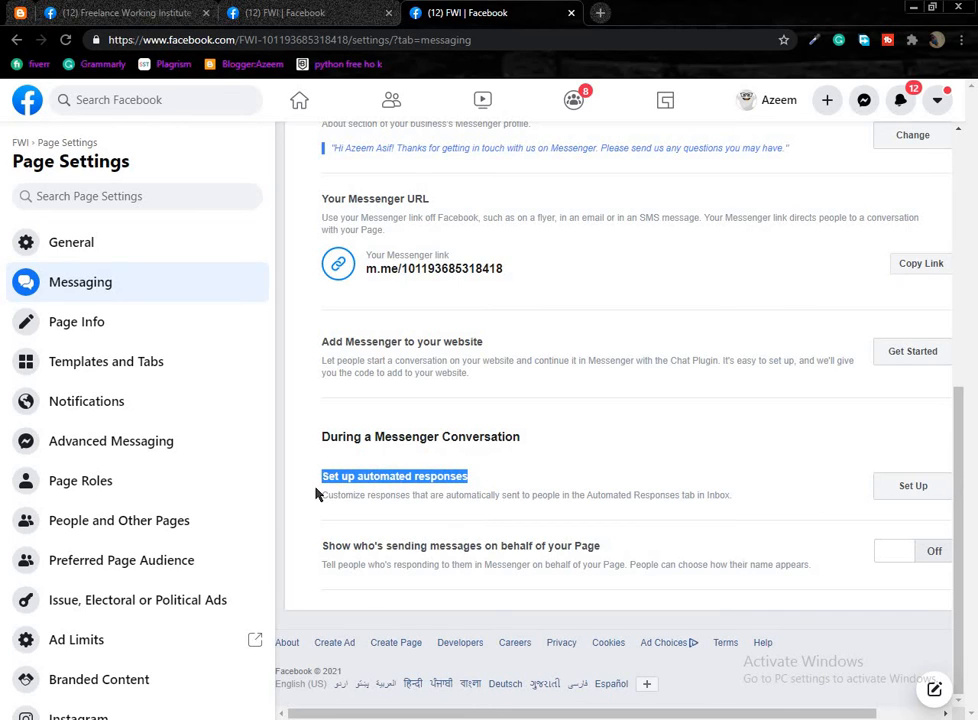
pyautogui.click(323, 547)
# Review the FWI page's Page Info form, then move on to Templates and Tabs.
pyautogui.click(137, 333)
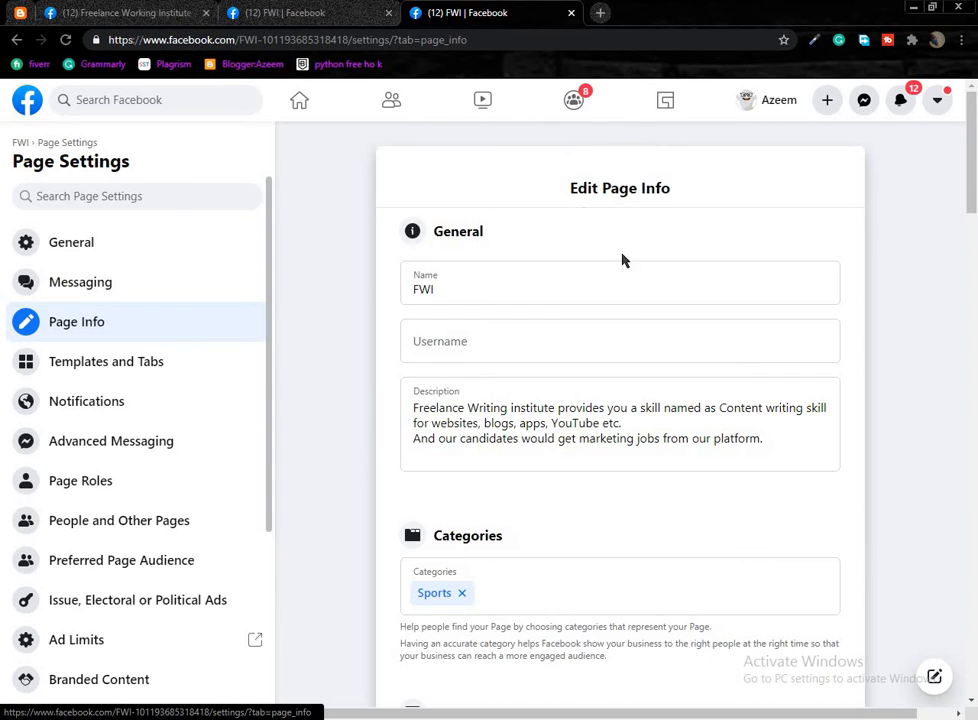
pyautogui.scroll(-5, 470, 460)
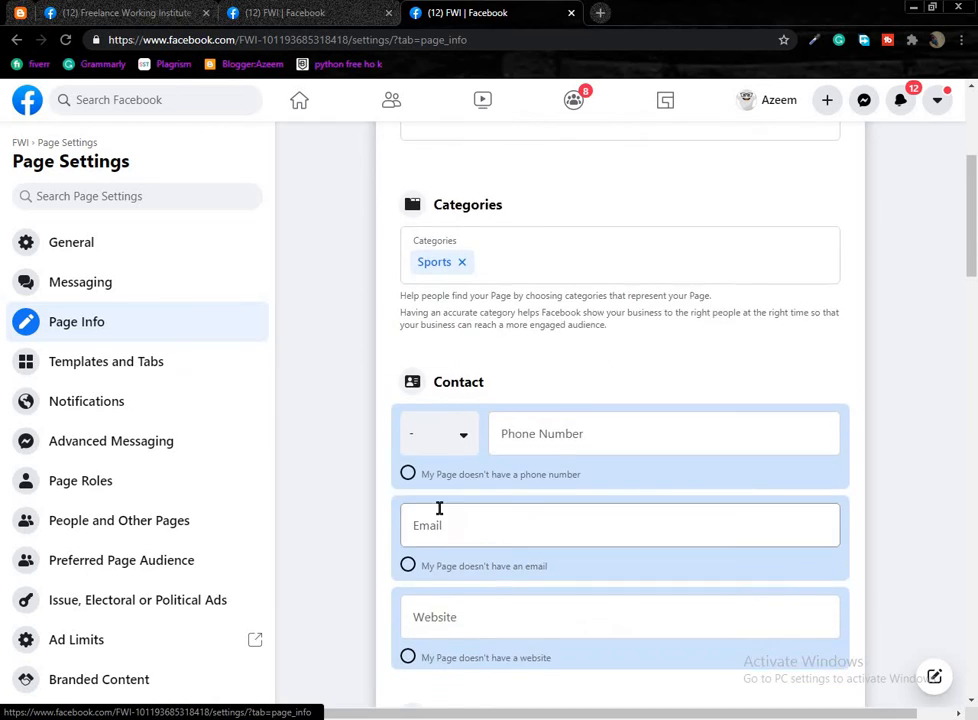
pyautogui.click(92, 362)
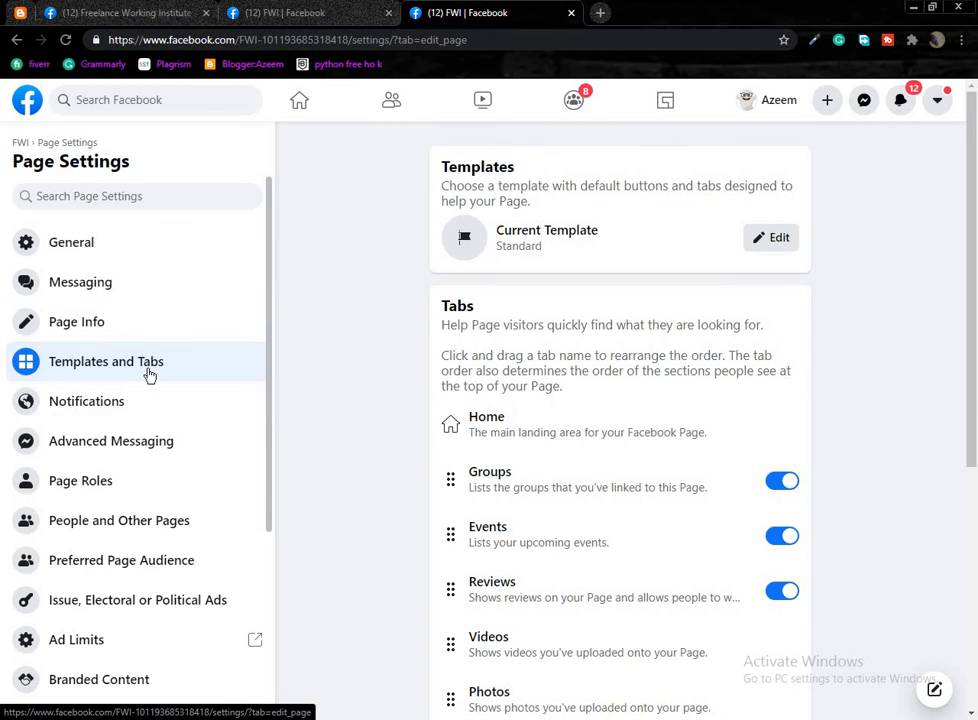
pyautogui.click(775, 240)
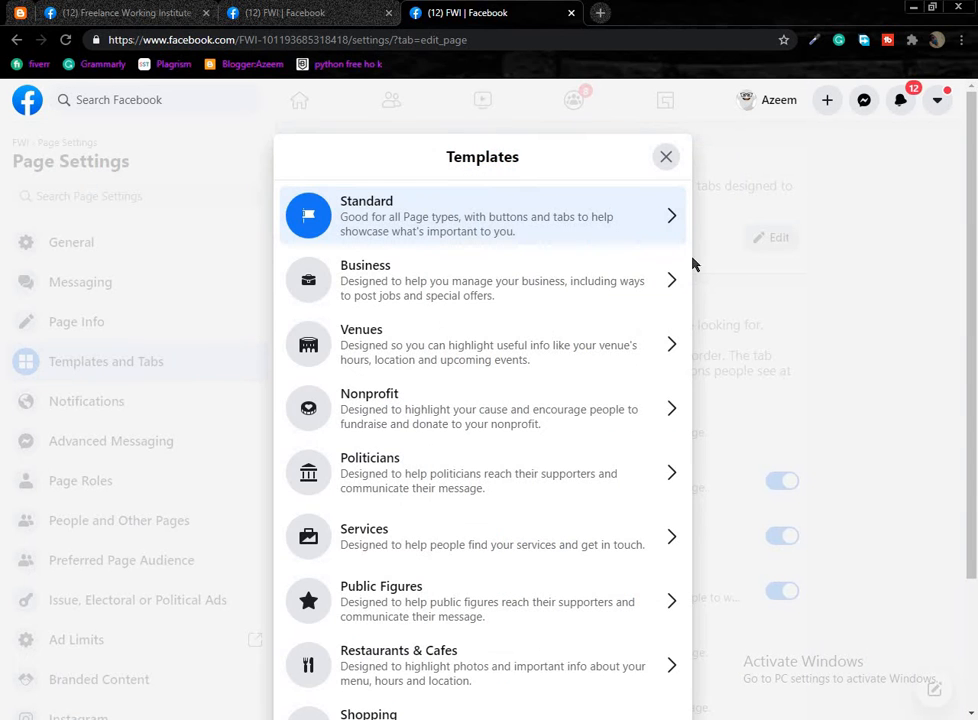
pyautogui.scroll(-1, 475, 350)
pyautogui.scroll(1, 461, 365)
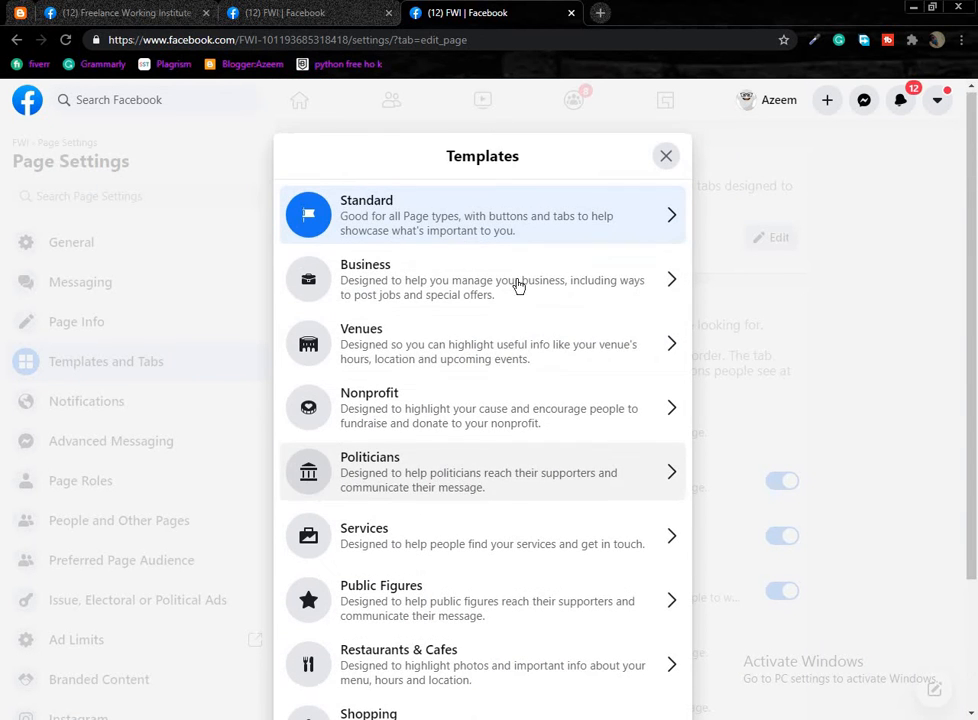
pyautogui.scroll(-1, 405, 255)
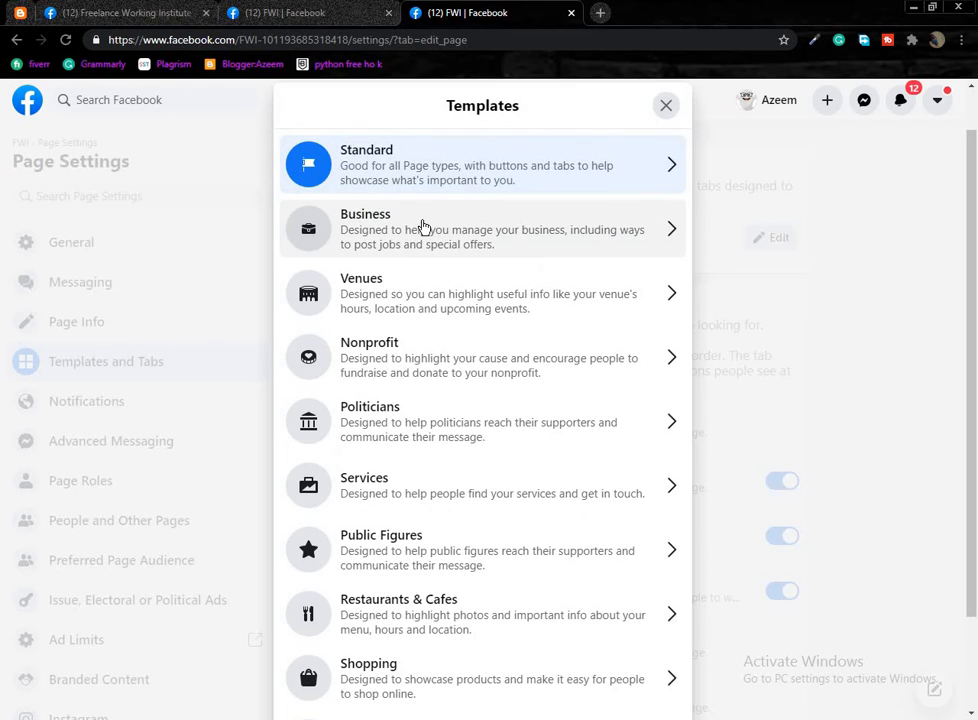
pyautogui.scroll(-1, 429, 251)
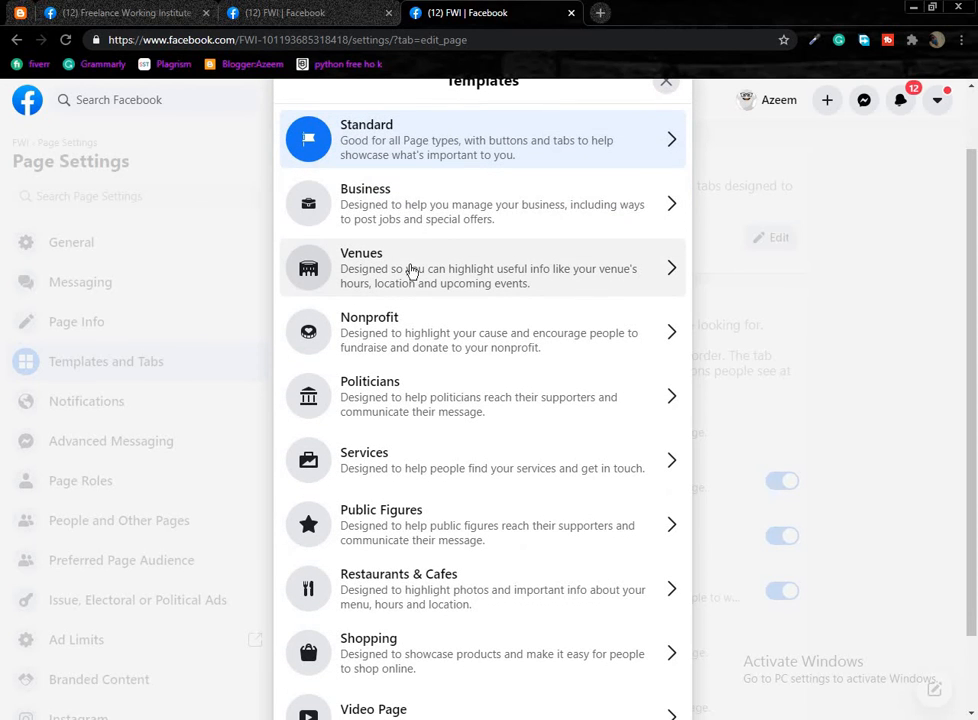
pyautogui.scroll(-1, 423, 290)
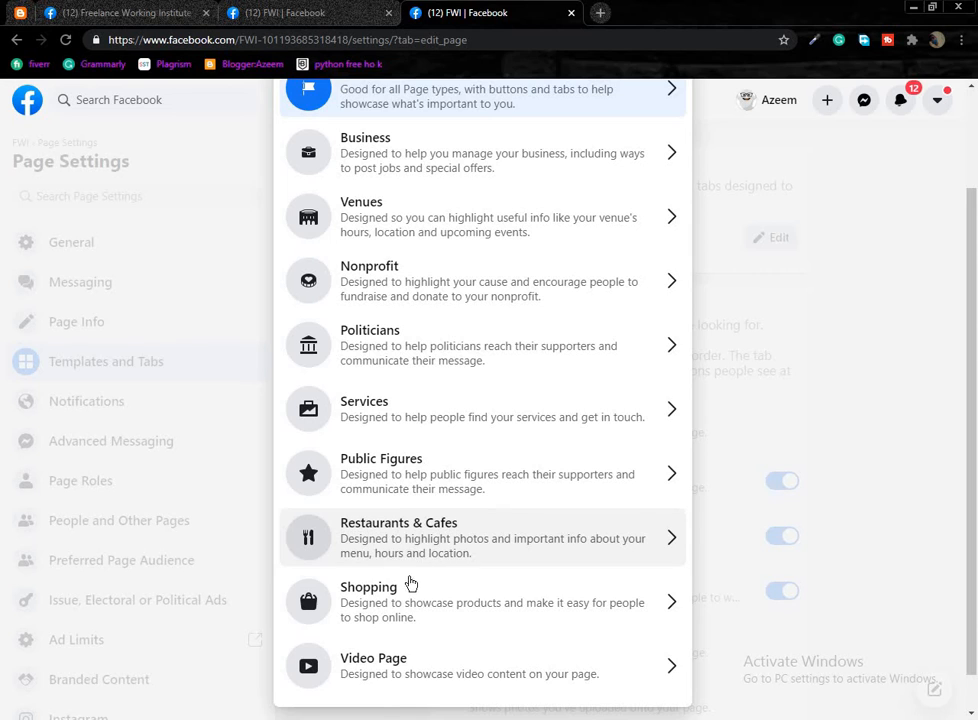
pyautogui.scroll(-1, 410, 583)
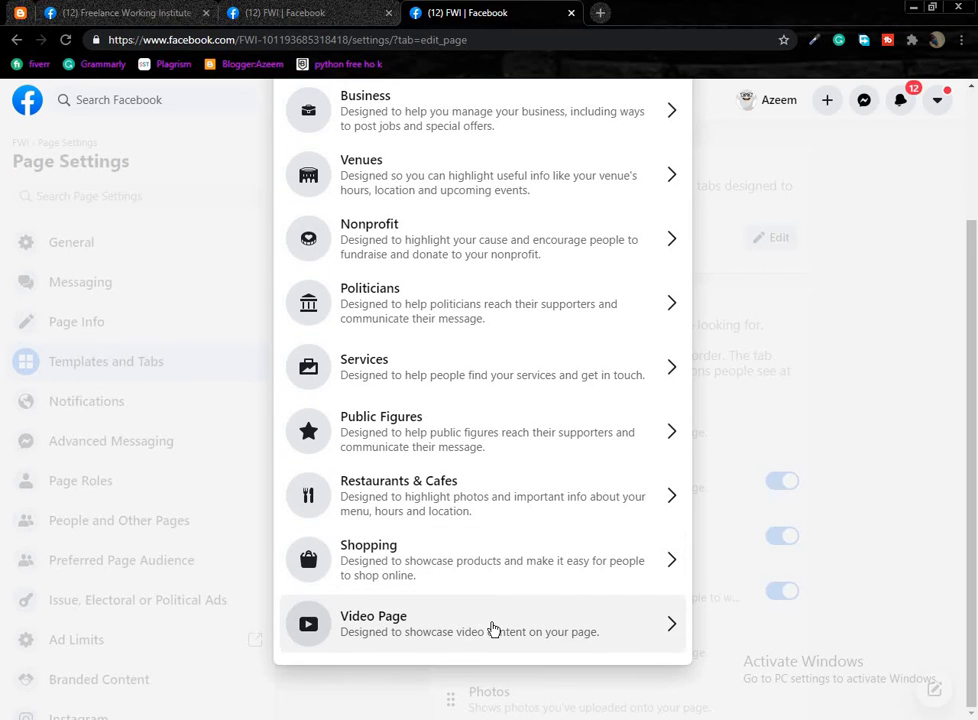
pyautogui.scroll(3, 507, 500)
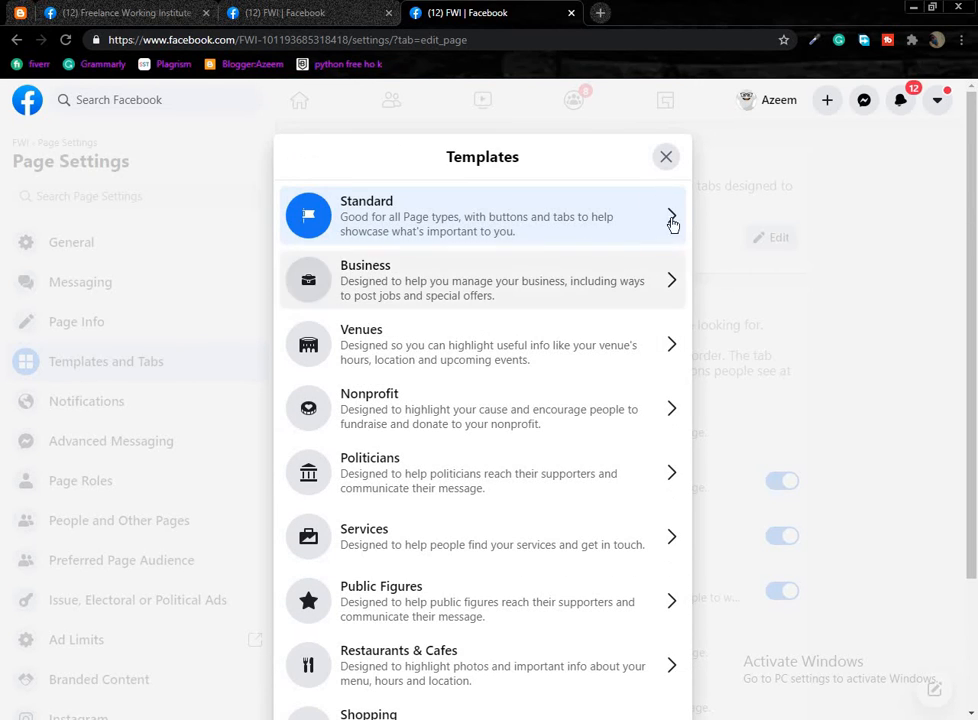
pyautogui.click(666, 158)
pyautogui.scroll(-2, 667, 341)
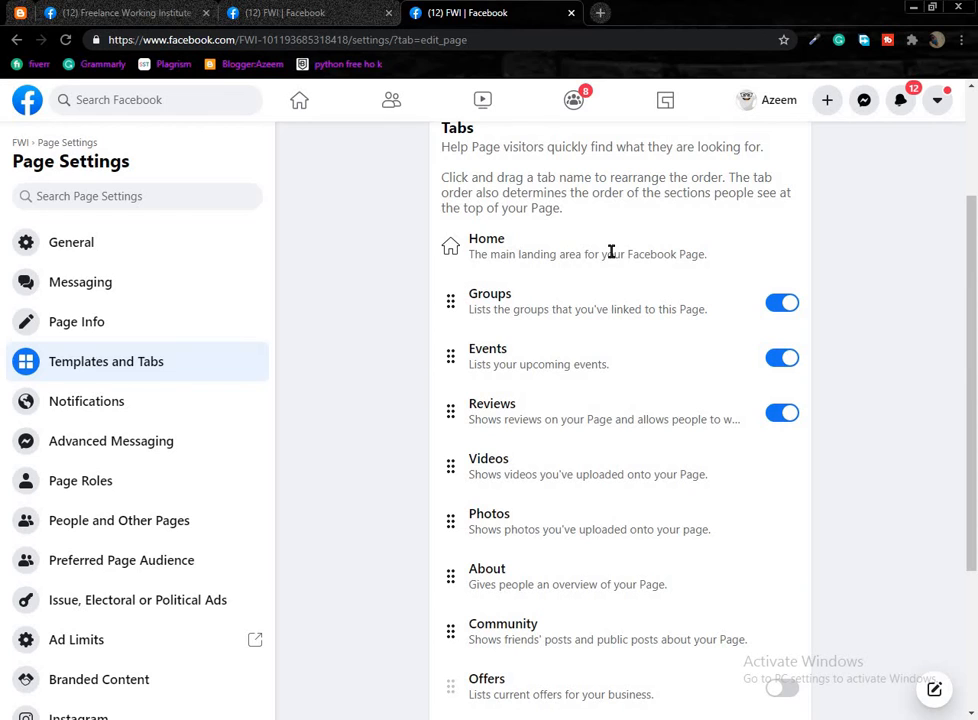
# Switch off the Groups tab and reload the FWI page to confirm Groups is gone.
pyautogui.click(783, 304)
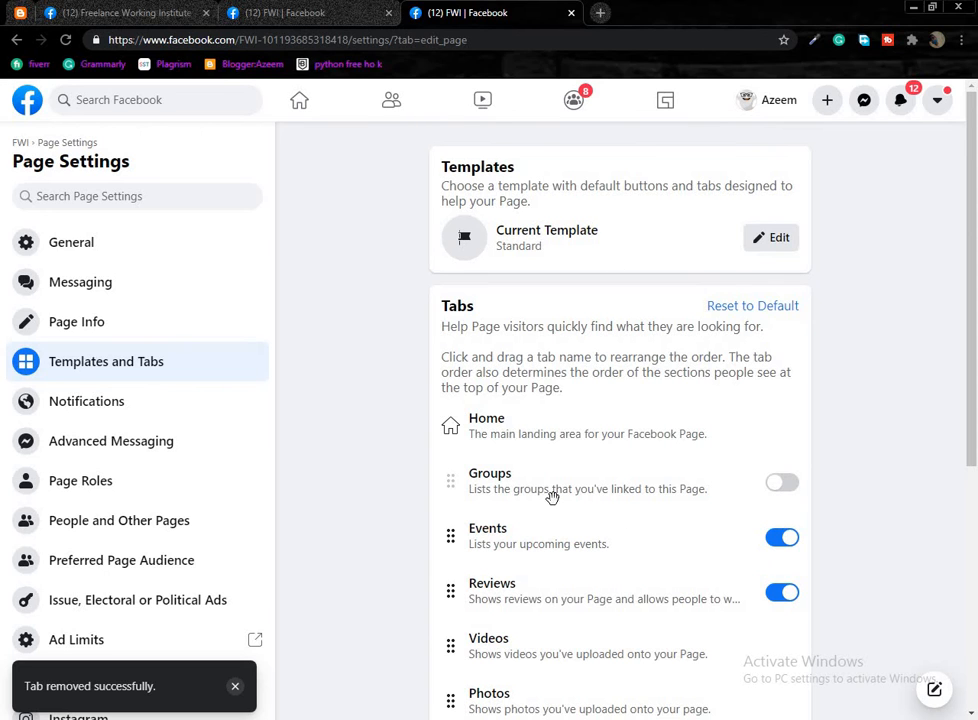
pyautogui.click(290, 12)
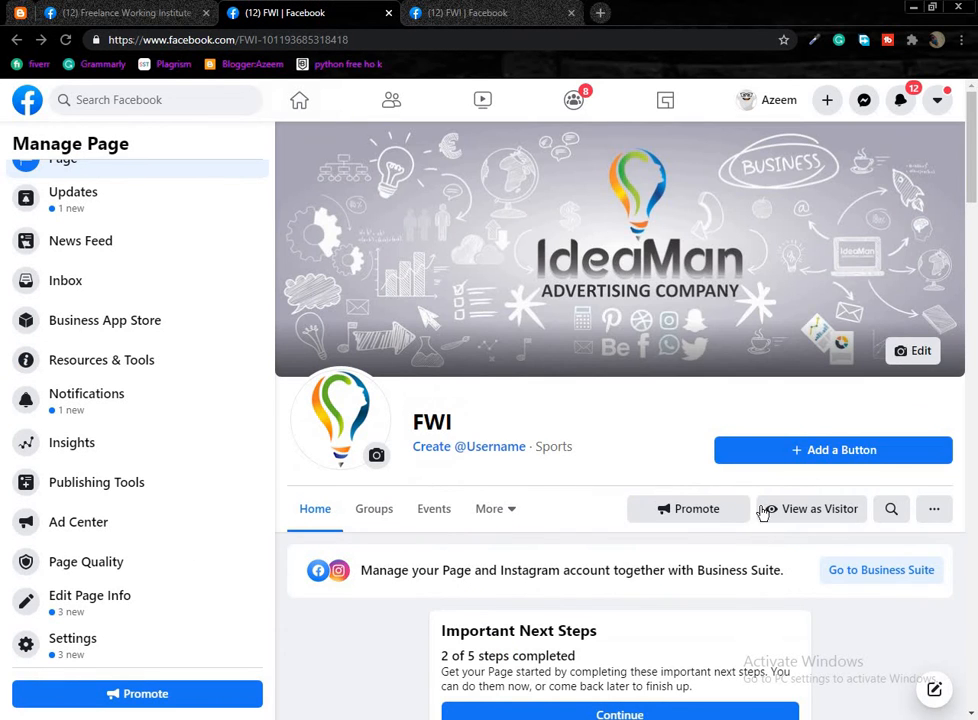
pyautogui.scroll(-2, 511, 487)
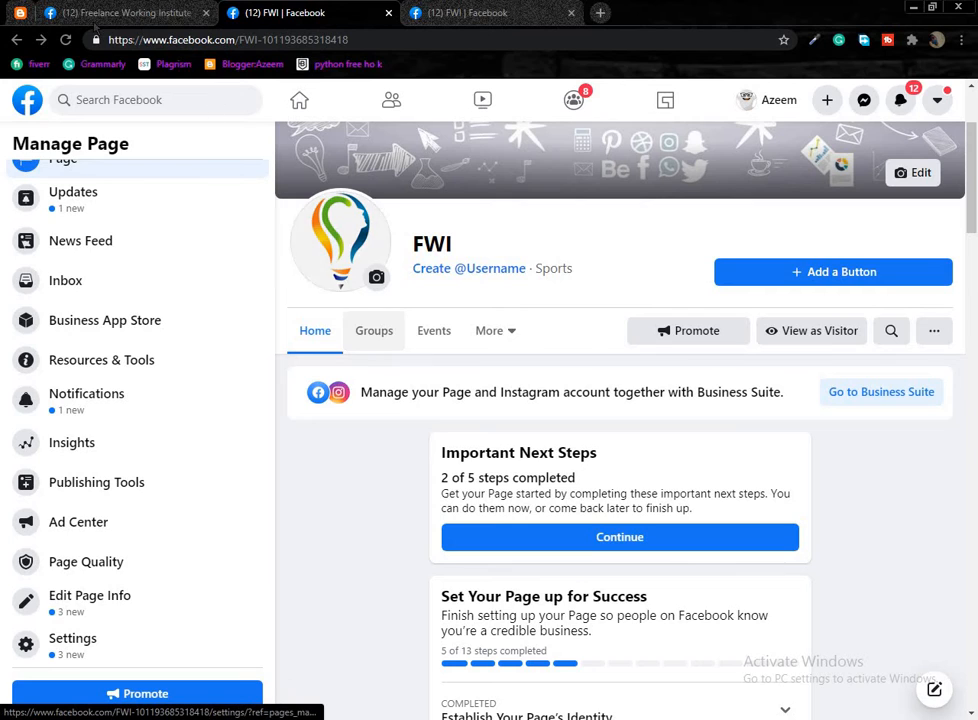
pyautogui.click(65, 39)
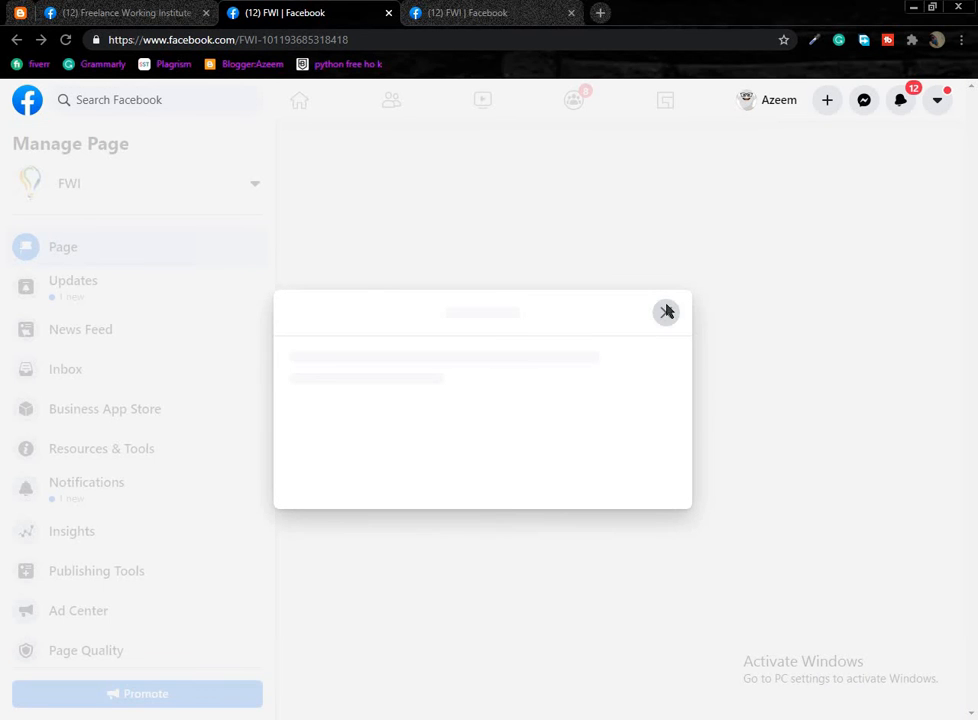
pyautogui.click(666, 312)
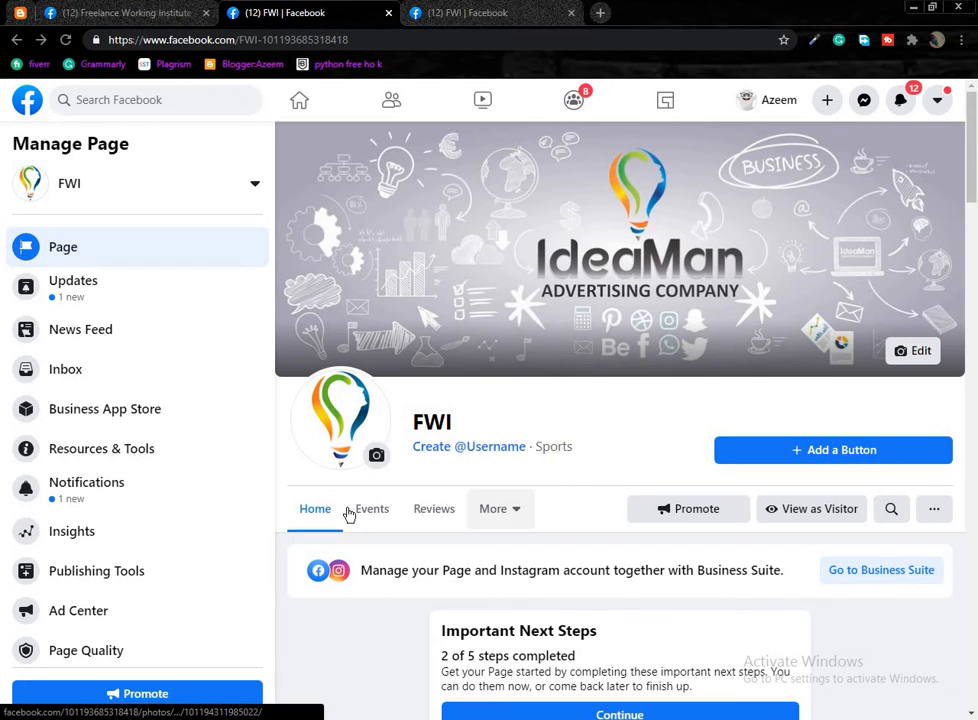
pyautogui.hotkey('ctrl', 'Tab')
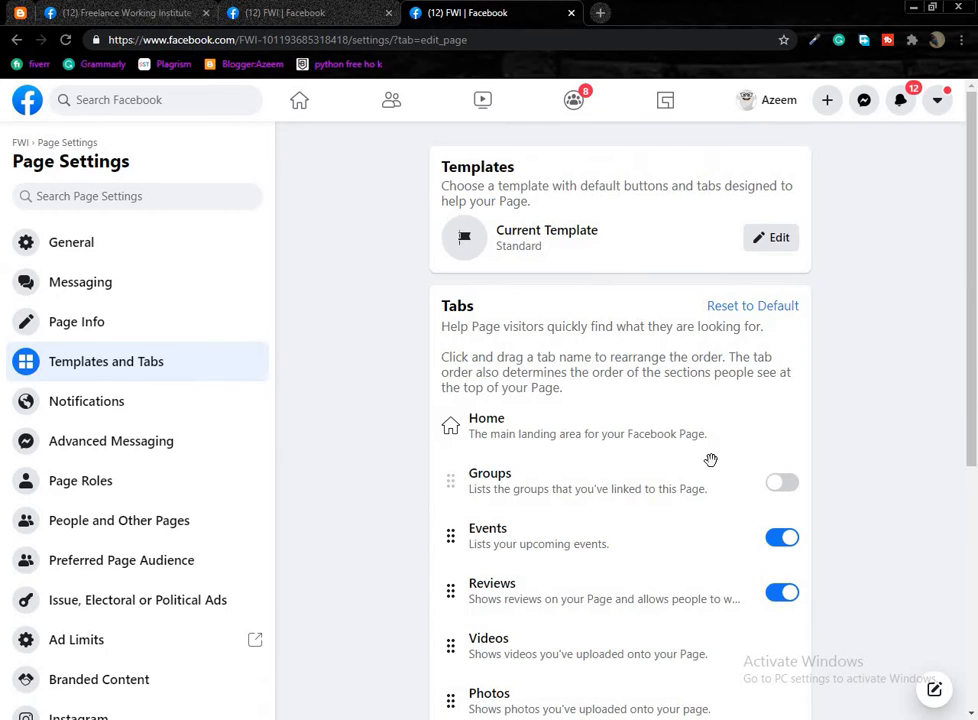
# Switch on the Groups, Services, Shop and Offers tabs.
pyautogui.click(771, 488)
pyautogui.scroll(-2, 681, 452)
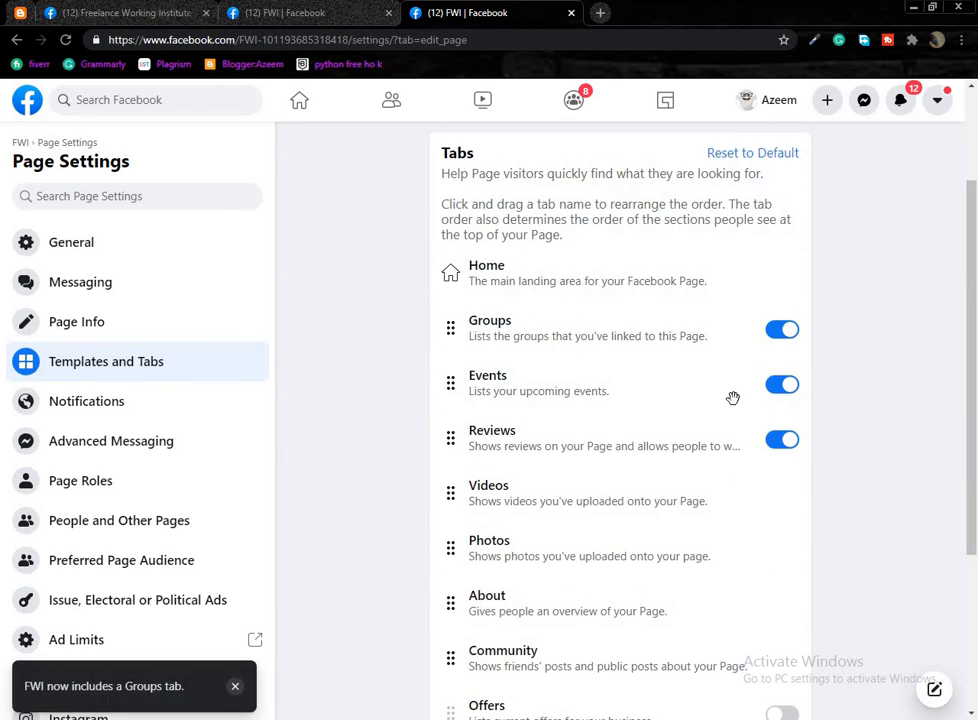
pyautogui.scroll(-1, 672, 465)
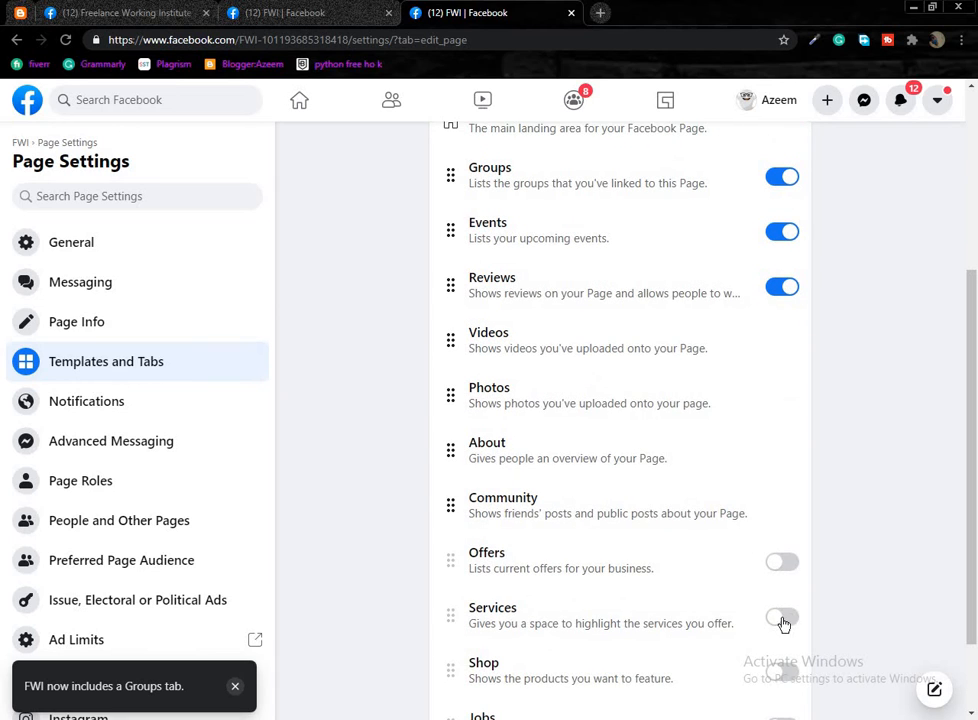
pyautogui.click(782, 619)
pyautogui.scroll(-1, 770, 572)
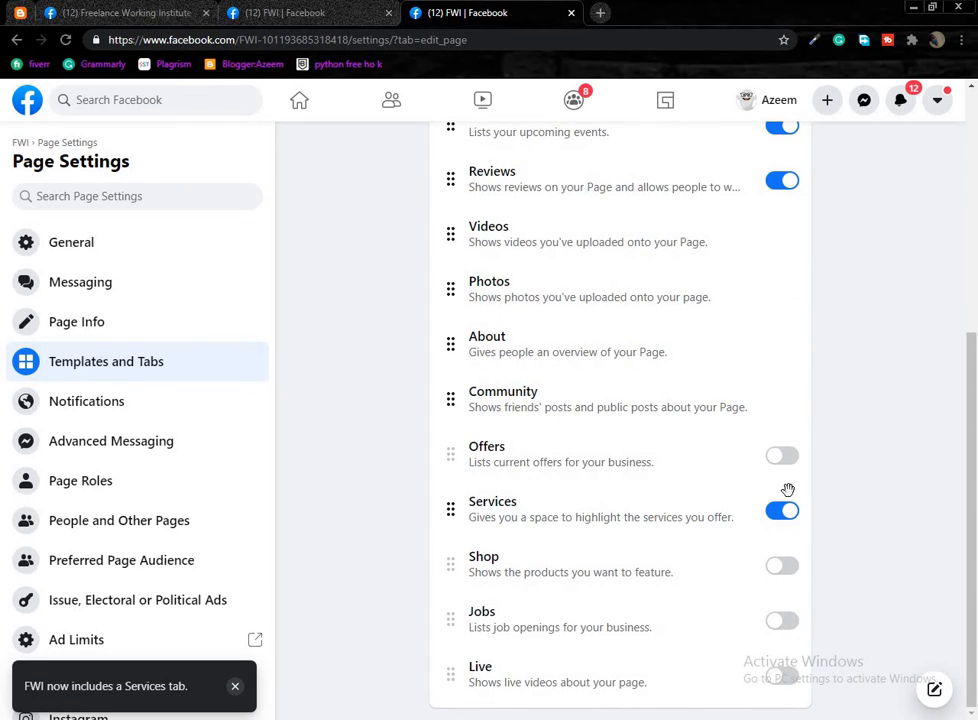
pyautogui.click(782, 565)
pyautogui.click(780, 457)
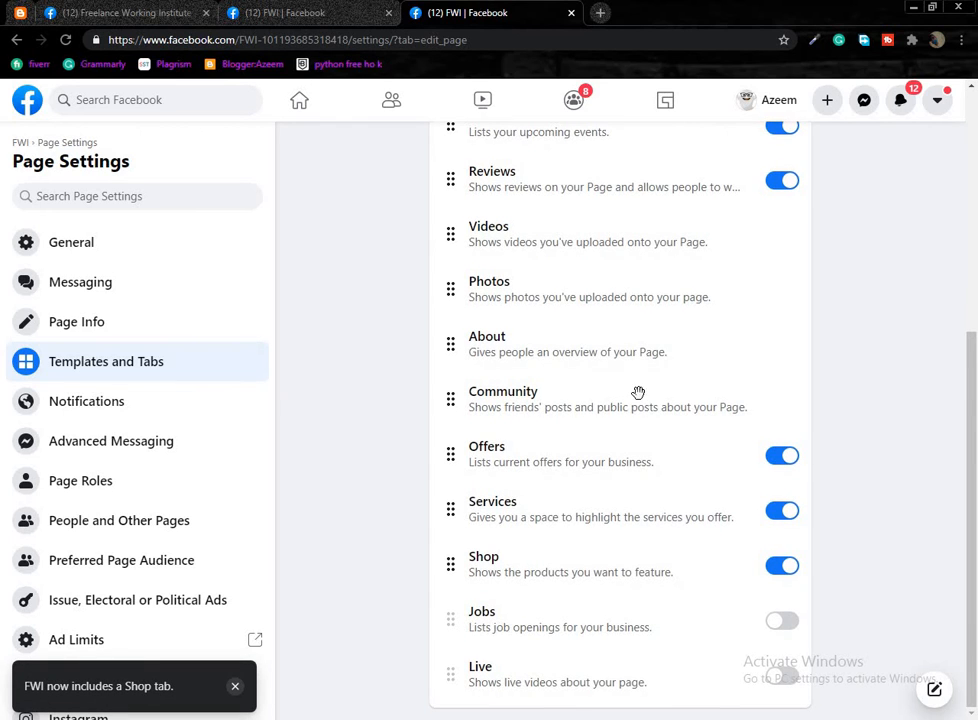
# Drag Videos below Shop and Services up right after Home, then view the FWI page.
pyautogui.scroll(1, 635, 318)
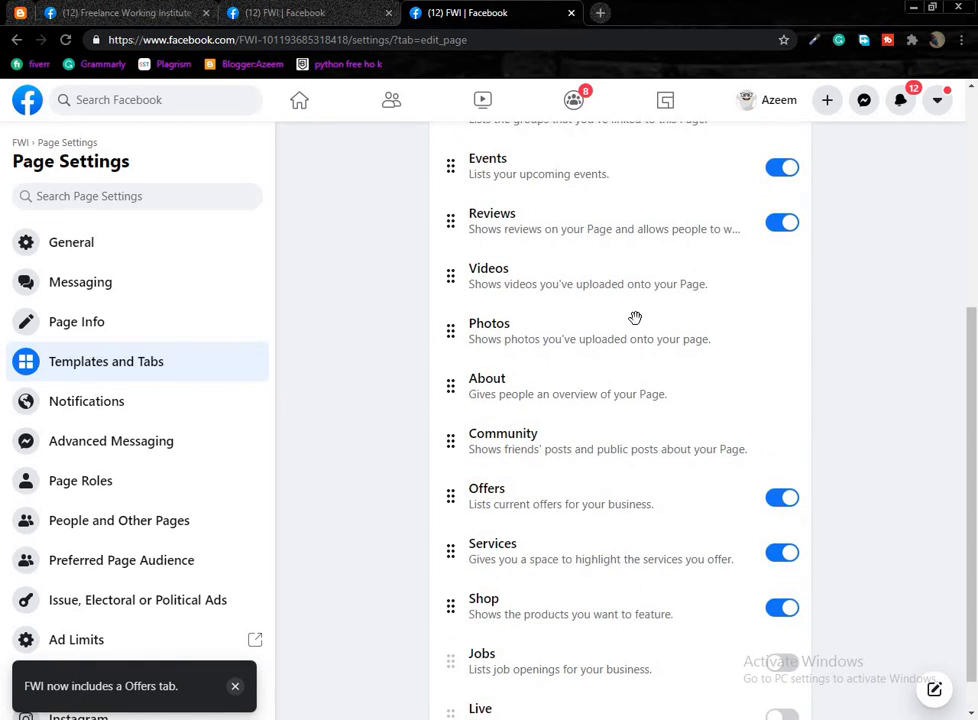
pyautogui.moveTo(590, 276); pyautogui.dragTo(576, 186)
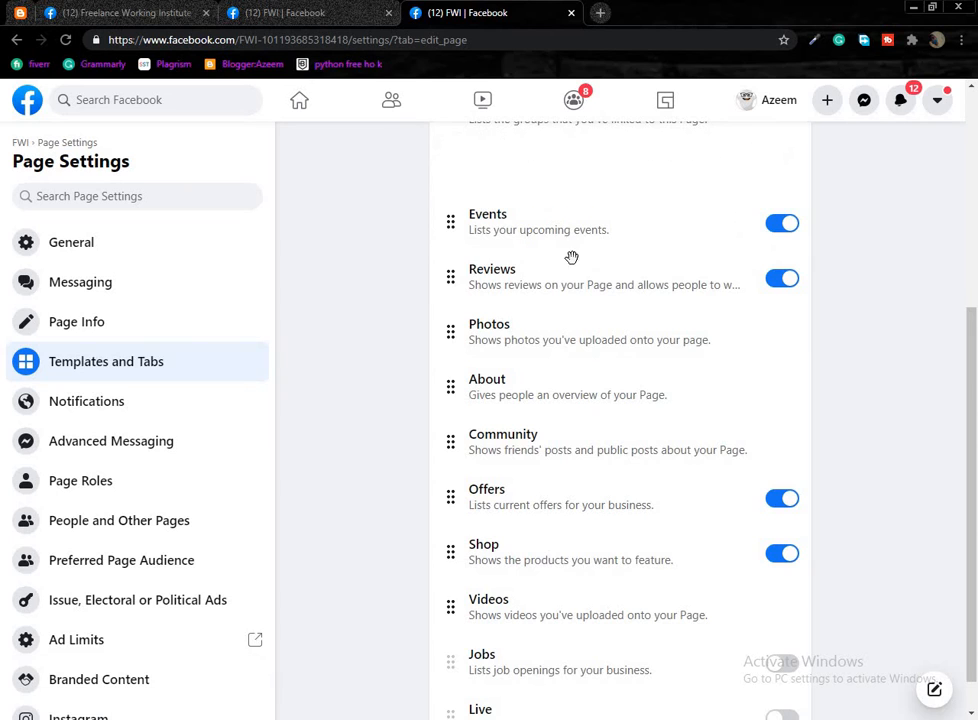
pyautogui.scroll(1, 572, 261)
pyautogui.moveTo(574, 305); pyautogui.dragTo(579, 220)
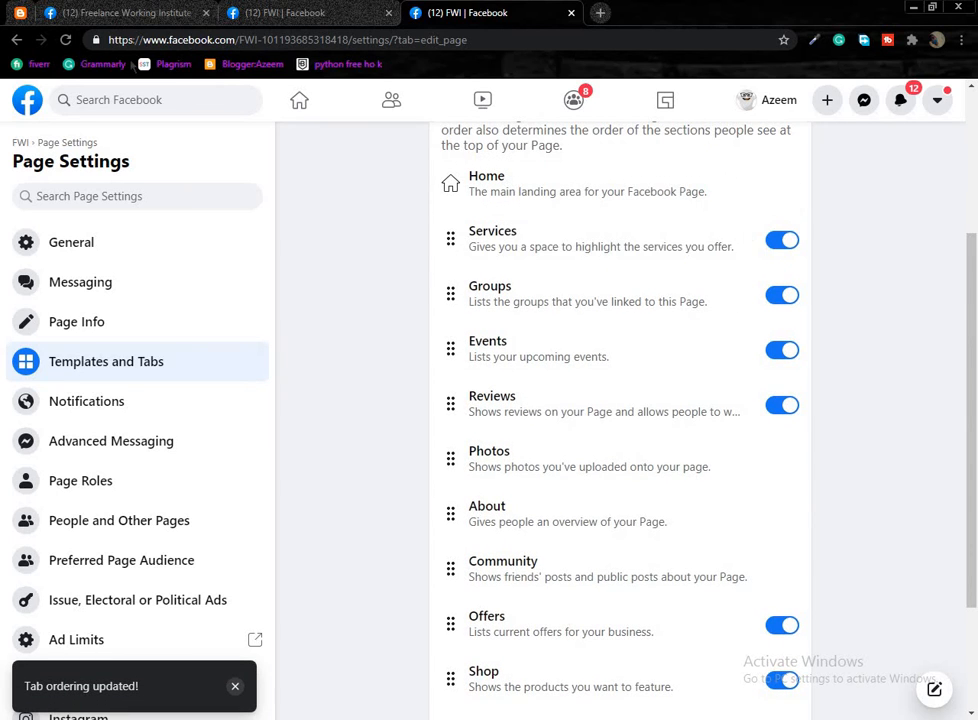
pyautogui.click(285, 12)
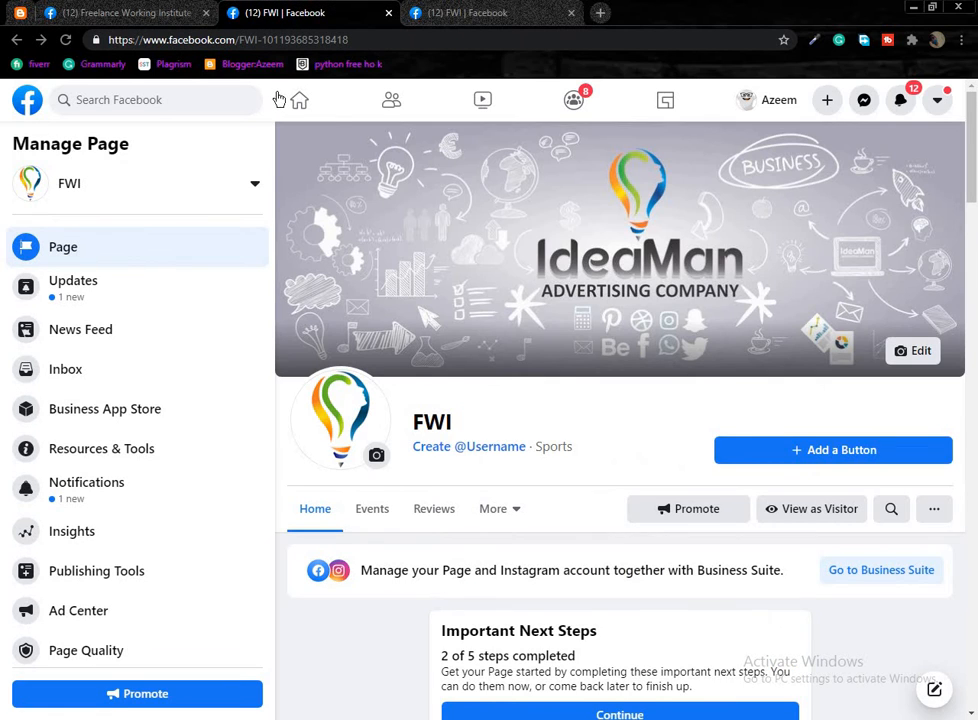
# Reload the FWI page to check its tabs and glance back at the settings.
pyautogui.click(380, 510)
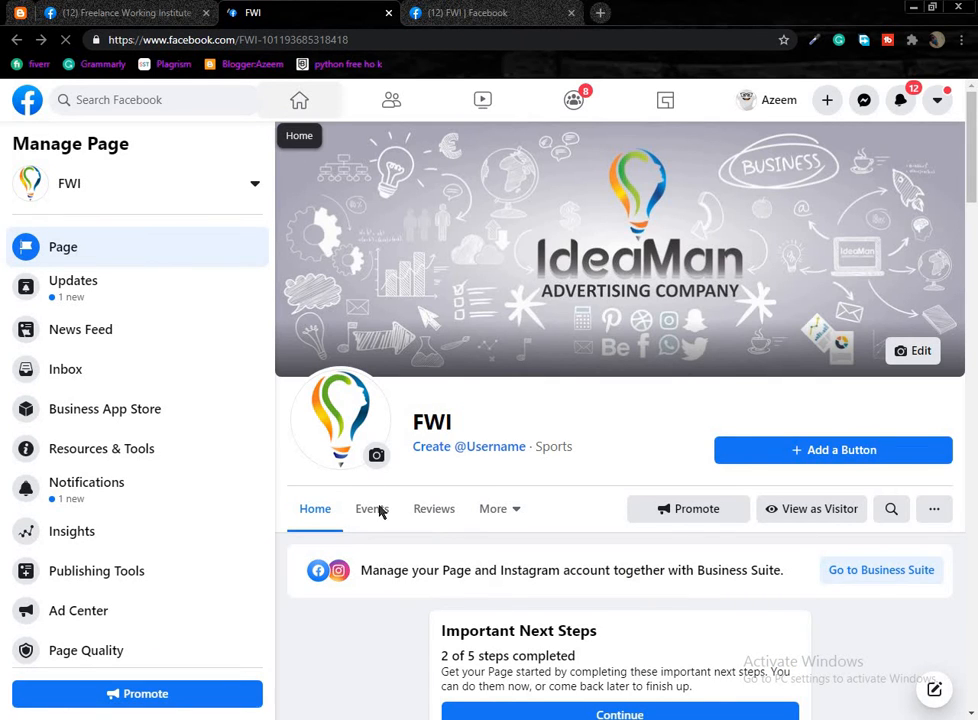
pyautogui.click(455, 12)
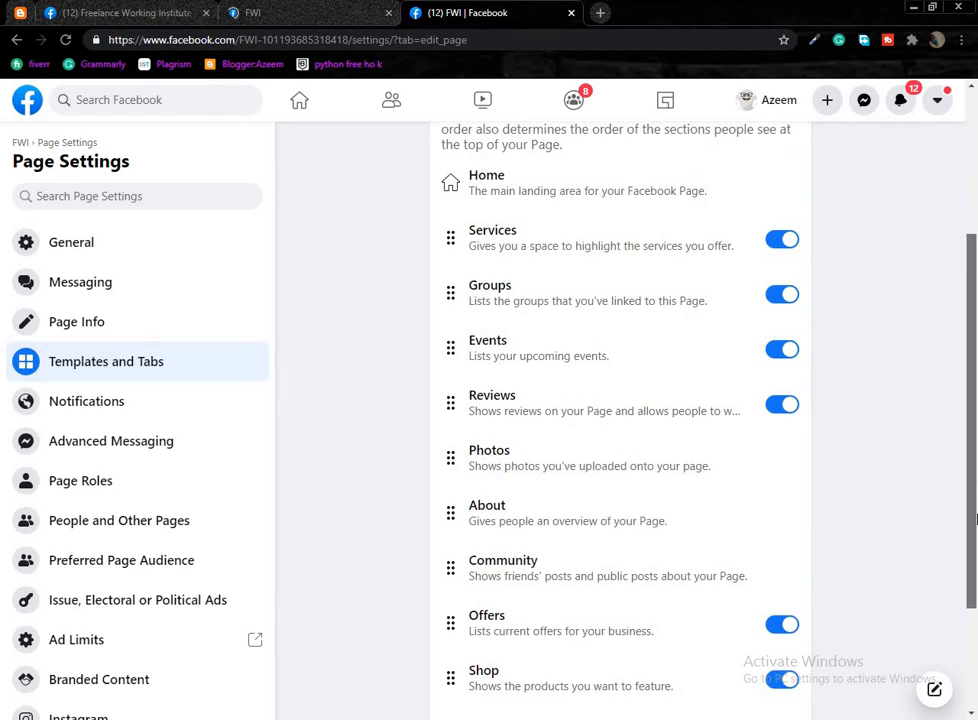
pyautogui.moveTo(976, 519); pyautogui.dragTo(976, 620)
pyautogui.scroll(5, 880, 585)
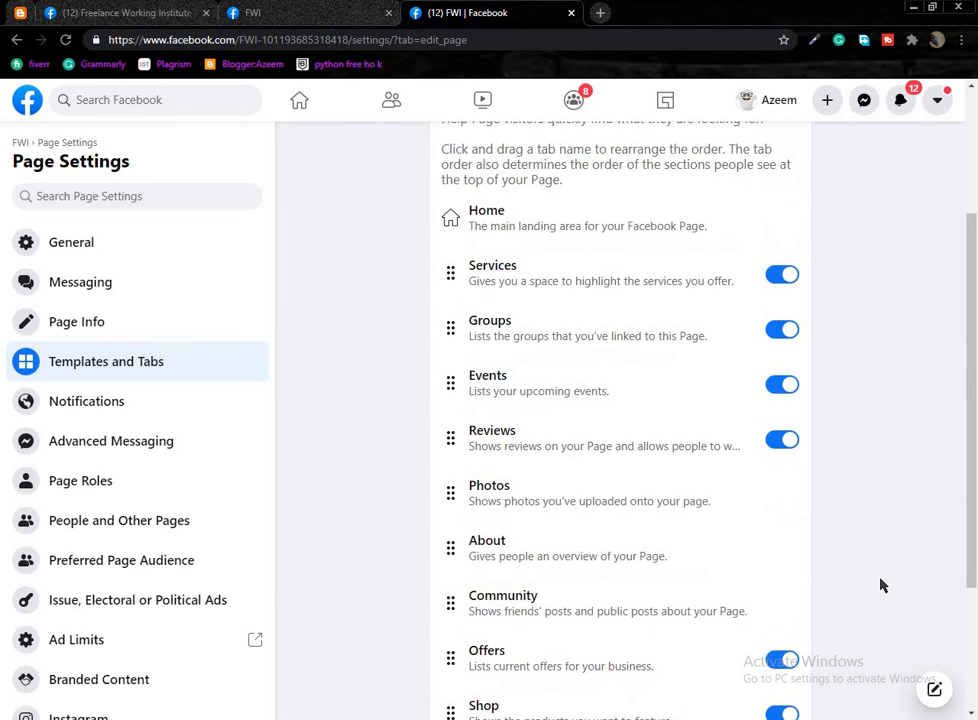
# Tick 'Don't Show This Again' and close the Important Next Steps checklist.
pyautogui.click(288, 14)
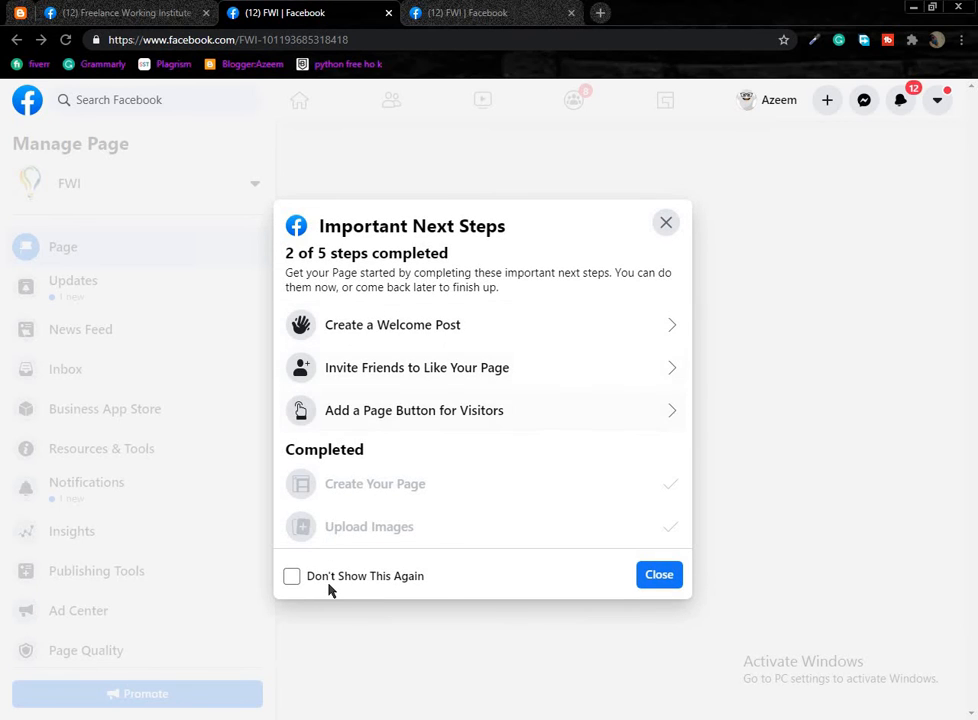
pyautogui.click(330, 578)
pyautogui.click(666, 224)
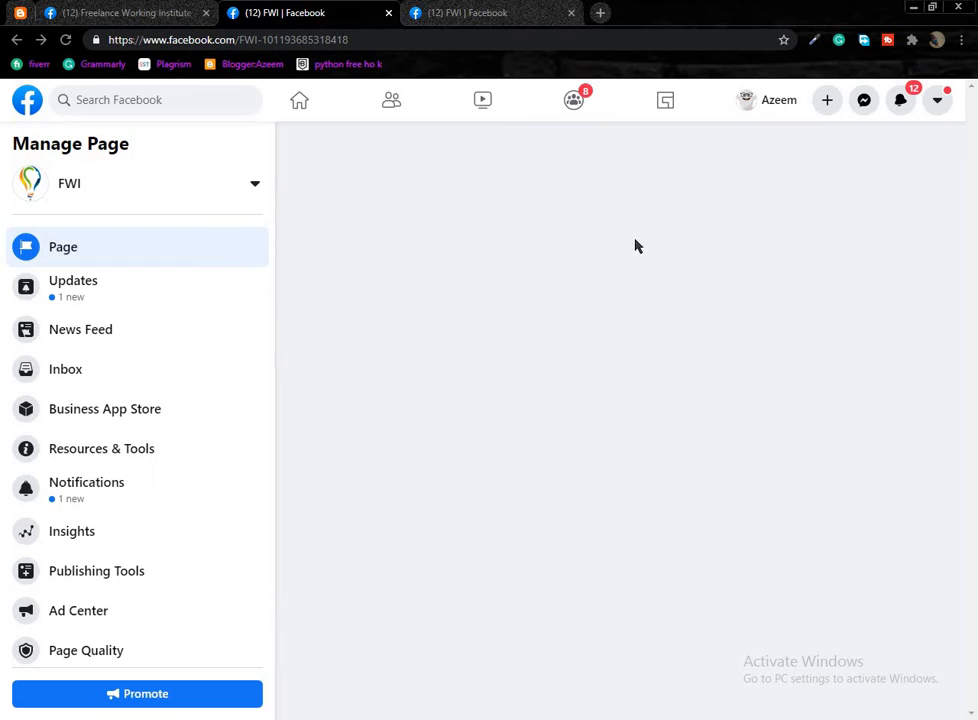
pyautogui.hotkey('ctrl', 'Tab')
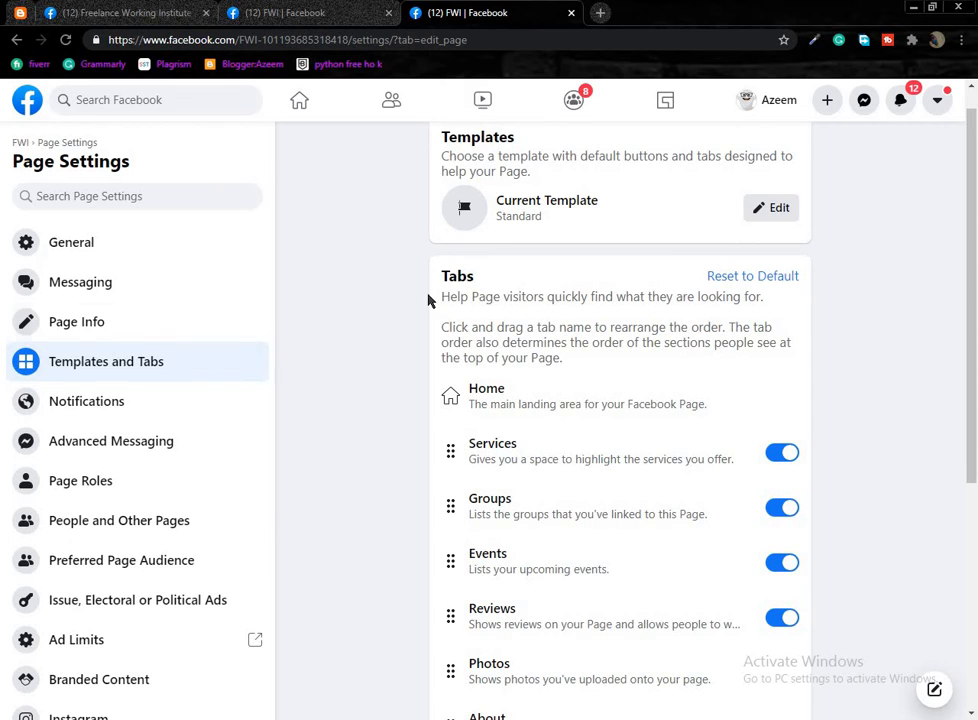
pyautogui.hotkey('ctrl', 'shift', 'Tab')
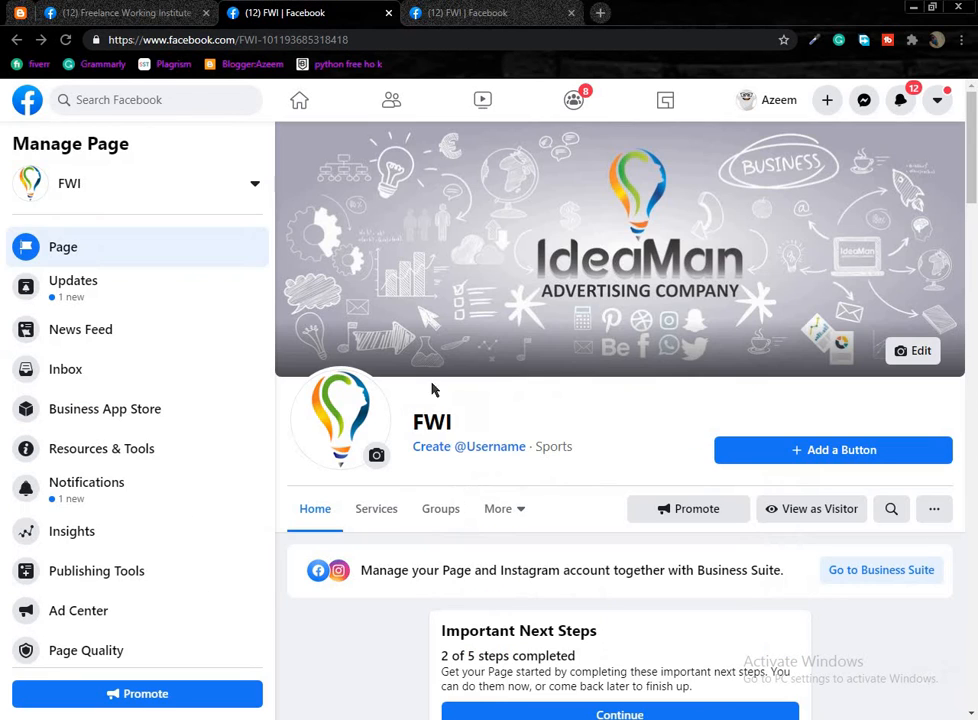
pyautogui.click(480, 13)
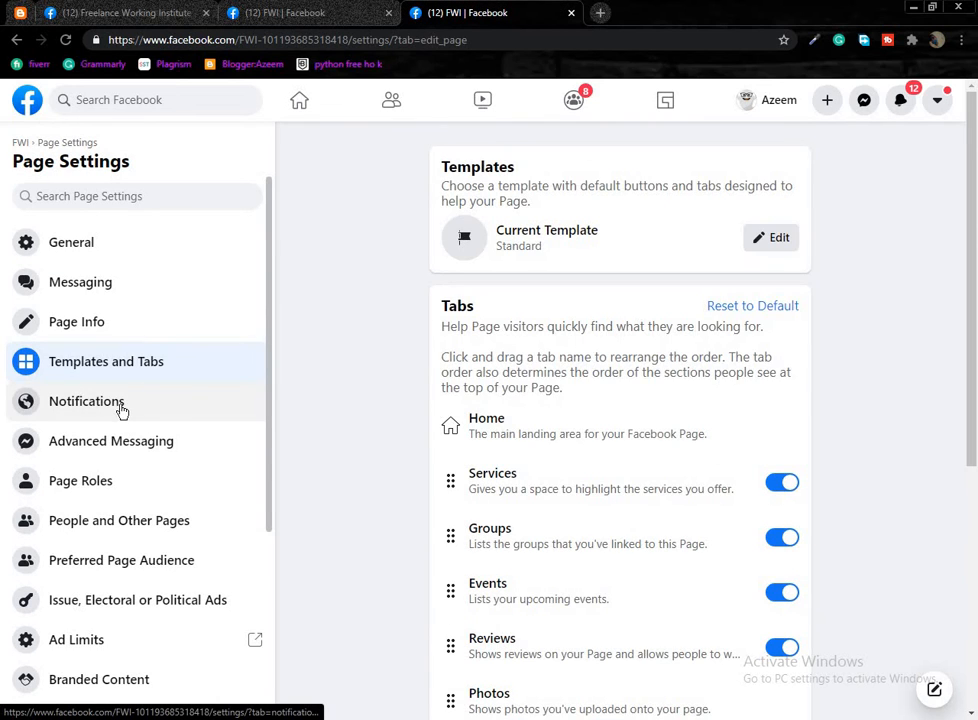
# Open Notifications settings and expand 'Show more' to list every notification type.
pyautogui.click(120, 408)
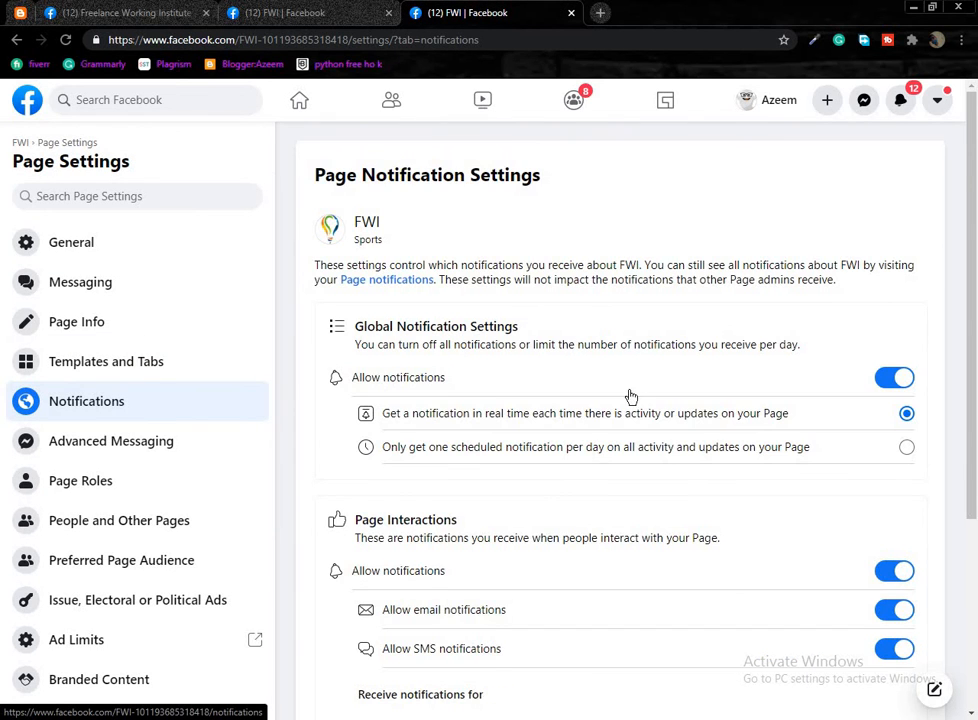
pyautogui.scroll(-2, 631, 397)
pyautogui.scroll(-1, 790, 293)
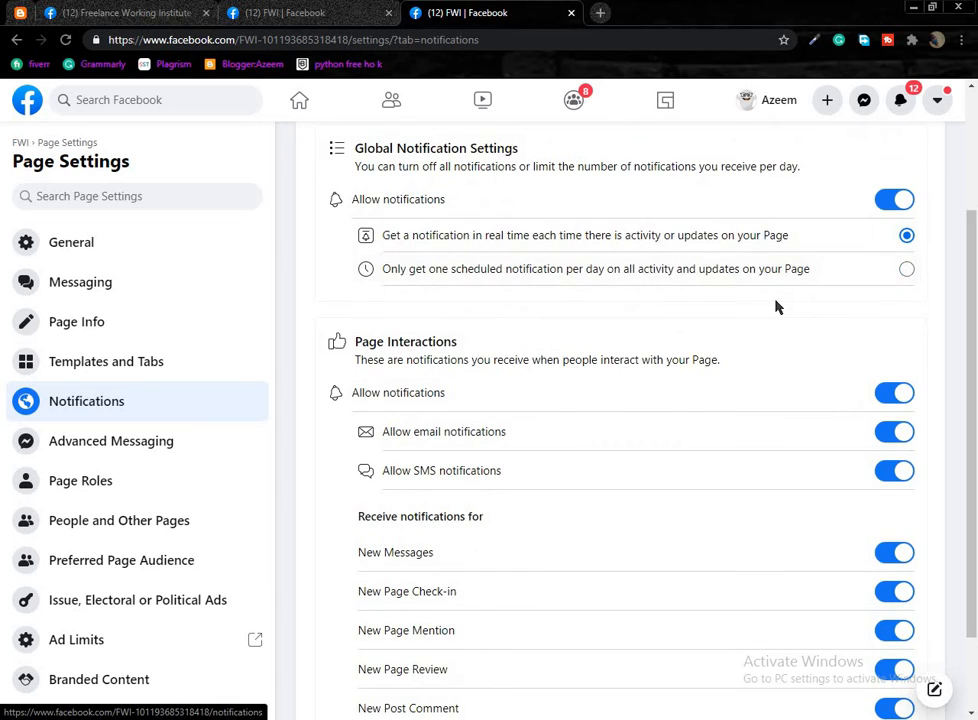
pyautogui.scroll(-1, 775, 305)
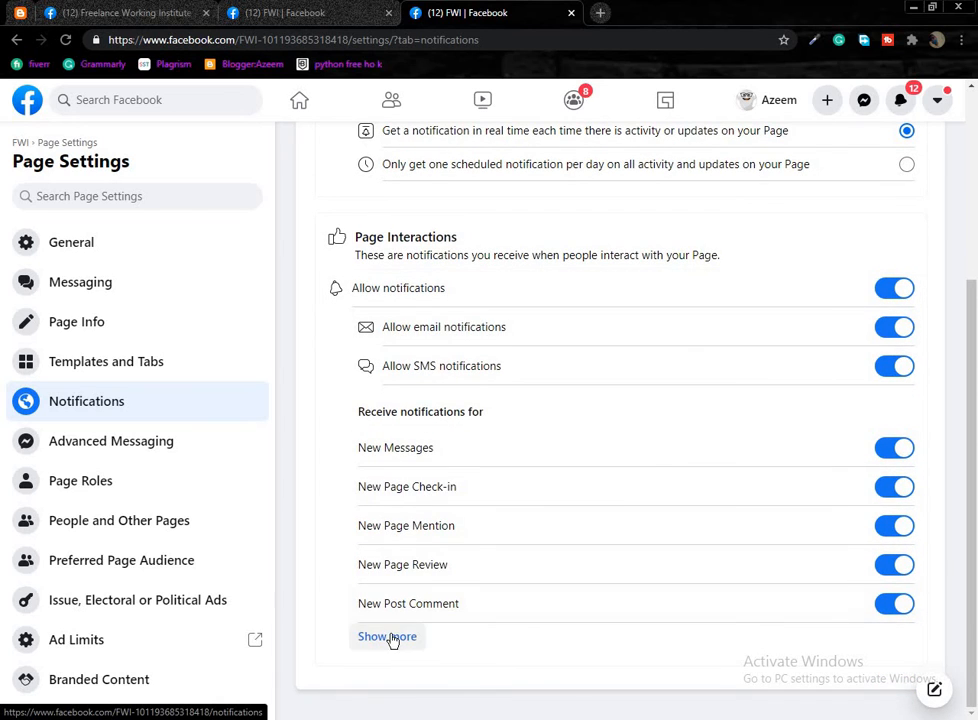
pyautogui.click(387, 637)
pyautogui.scroll(-2, 744, 384)
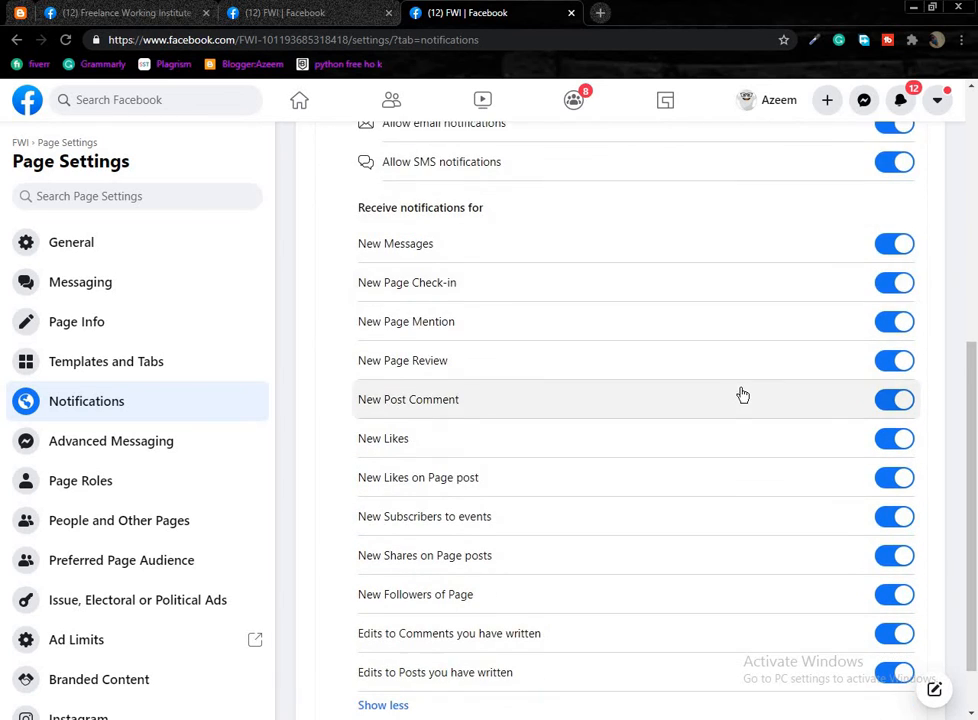
pyautogui.scroll(-1, 743, 395)
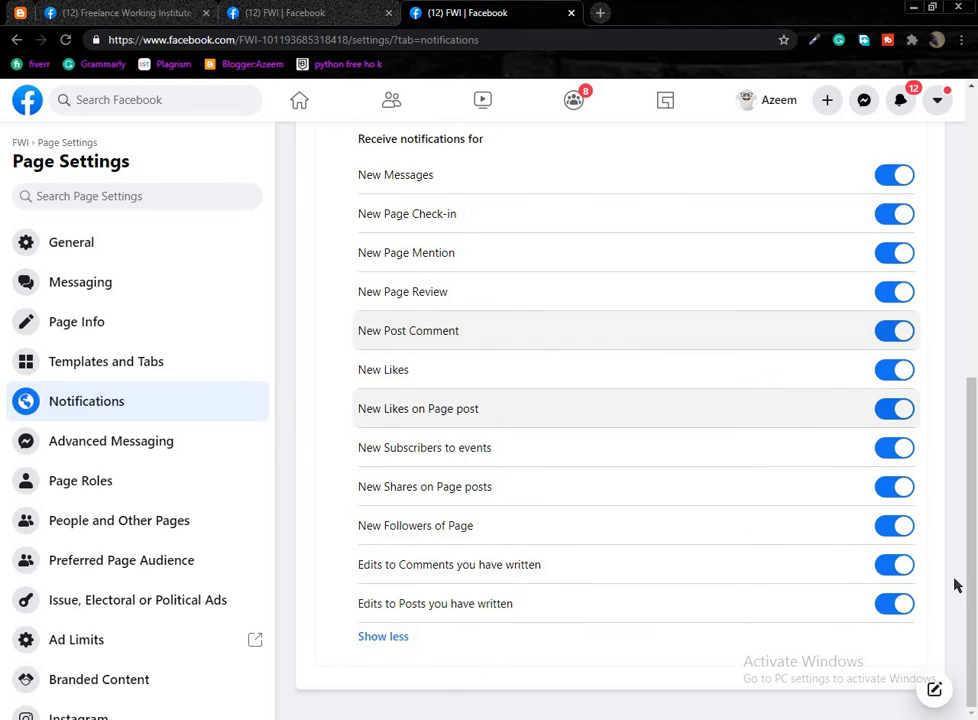
pyautogui.scroll(6, 905, 520)
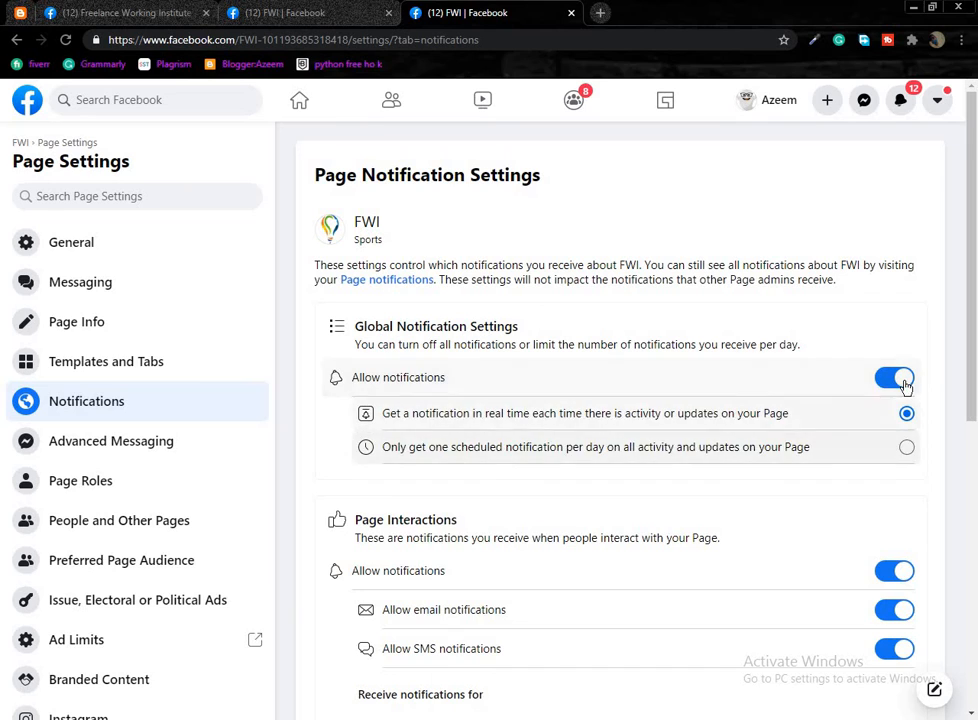
# Open Advanced Messaging and jump to its General Settings and High-Volume Messages sections.
pyautogui.click(140, 443)
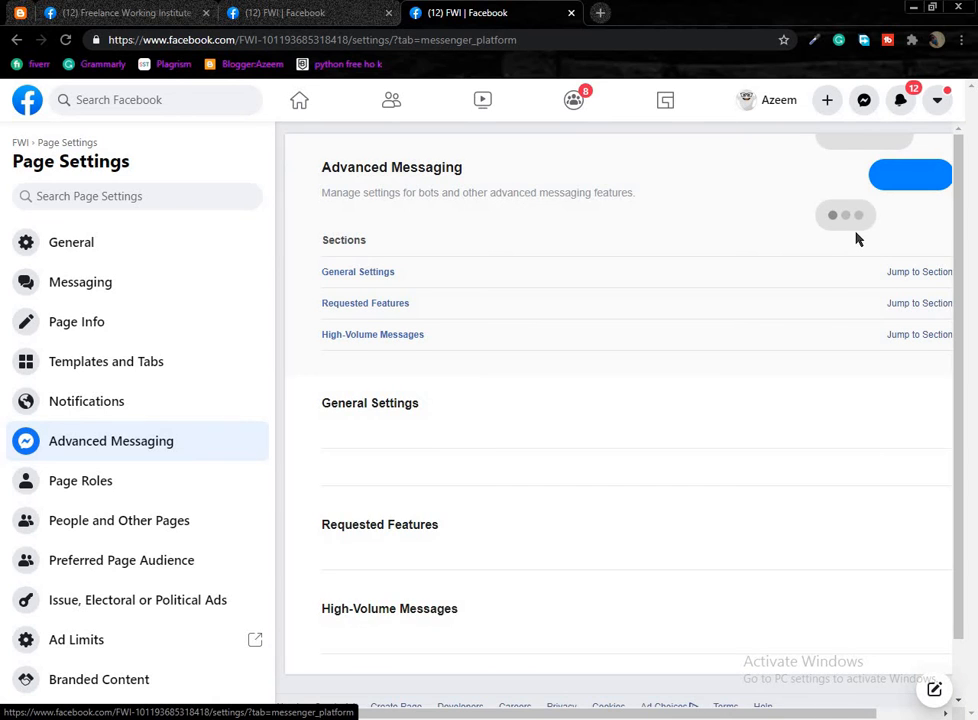
pyautogui.scroll(-5, 515, 378)
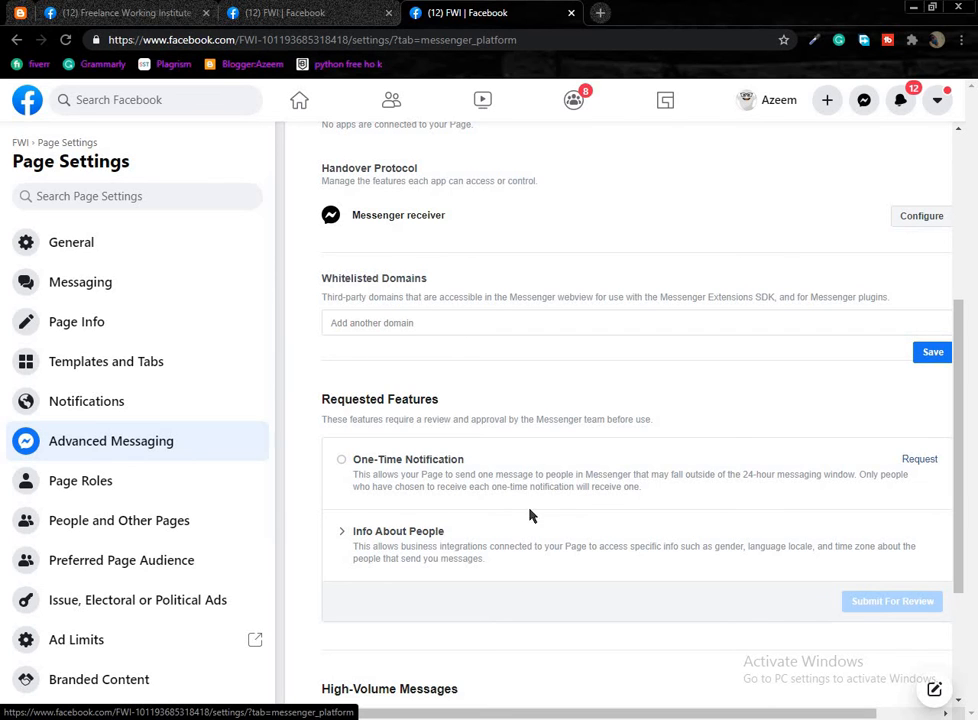
pyautogui.scroll(5, 533, 474)
pyautogui.scroll(1, 898, 267)
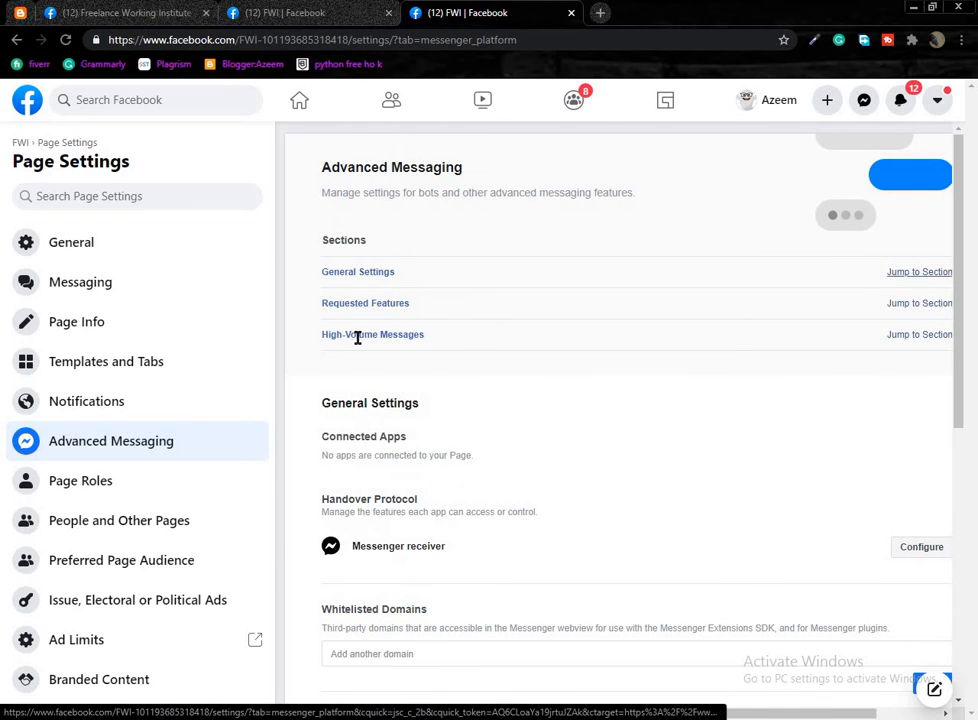
pyautogui.click(921, 273)
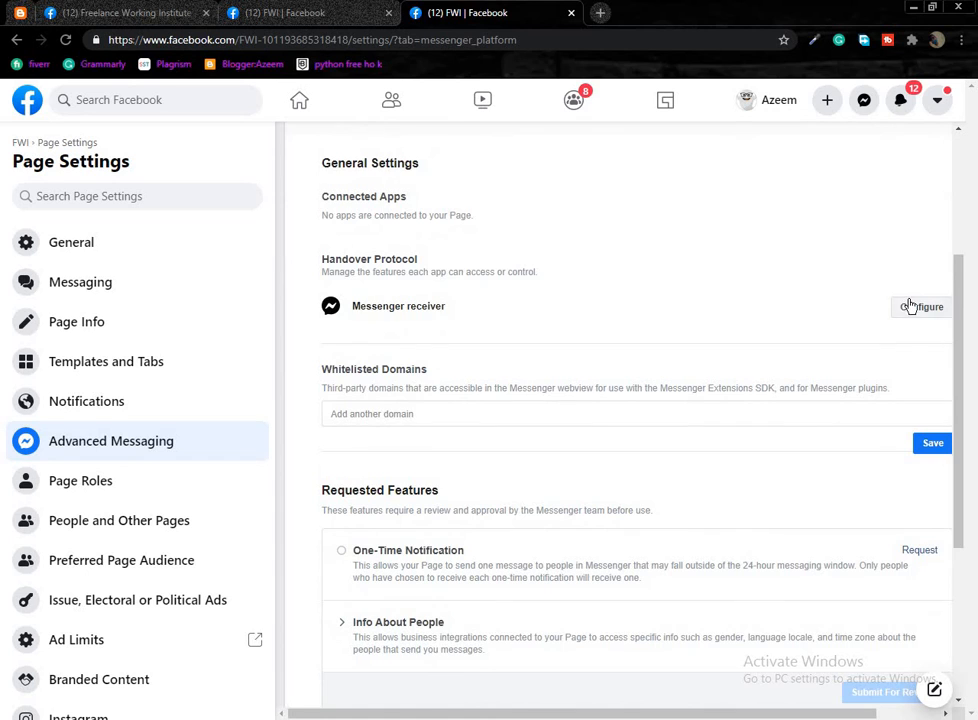
pyautogui.scroll(2, 918, 285)
pyautogui.click(926, 249)
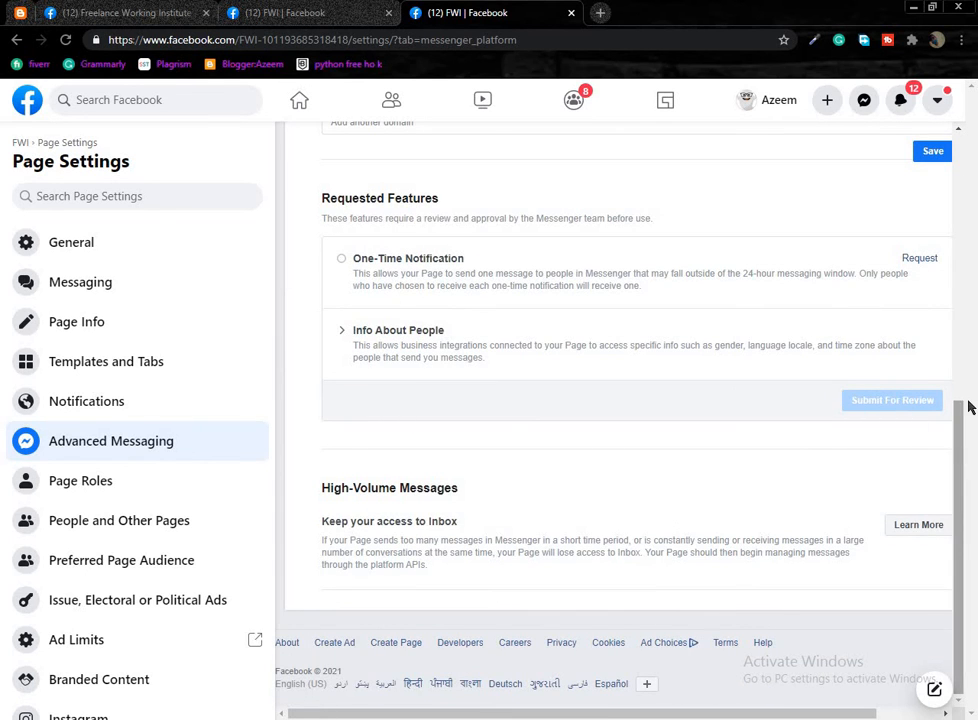
pyautogui.scroll(8, 700, 400)
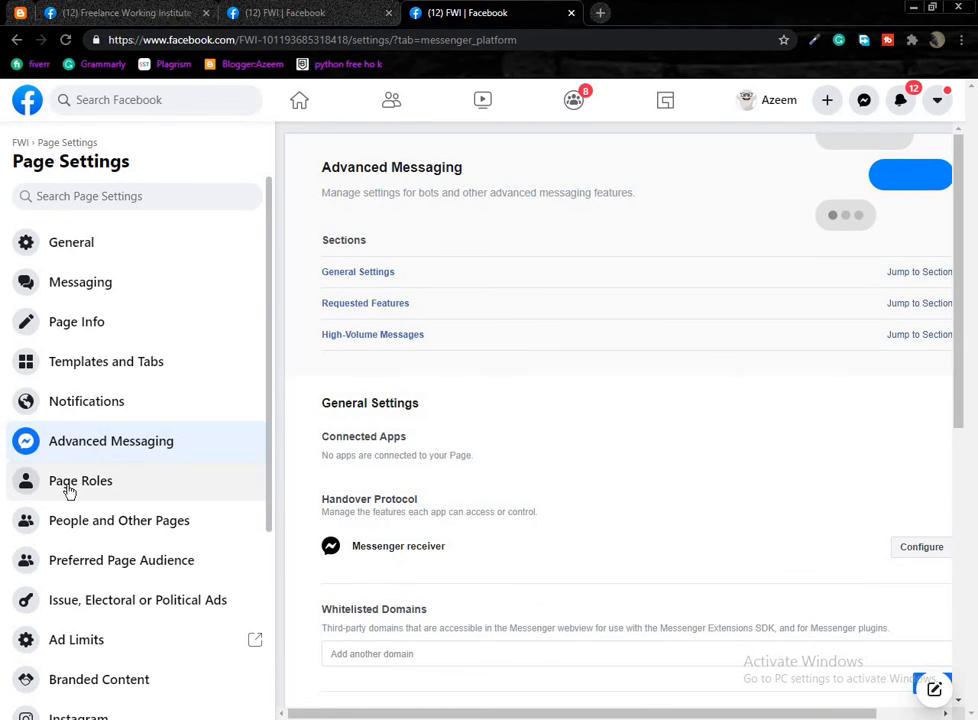
# Open Page Roles and read through its introduction and heading text.
pyautogui.click(68, 487)
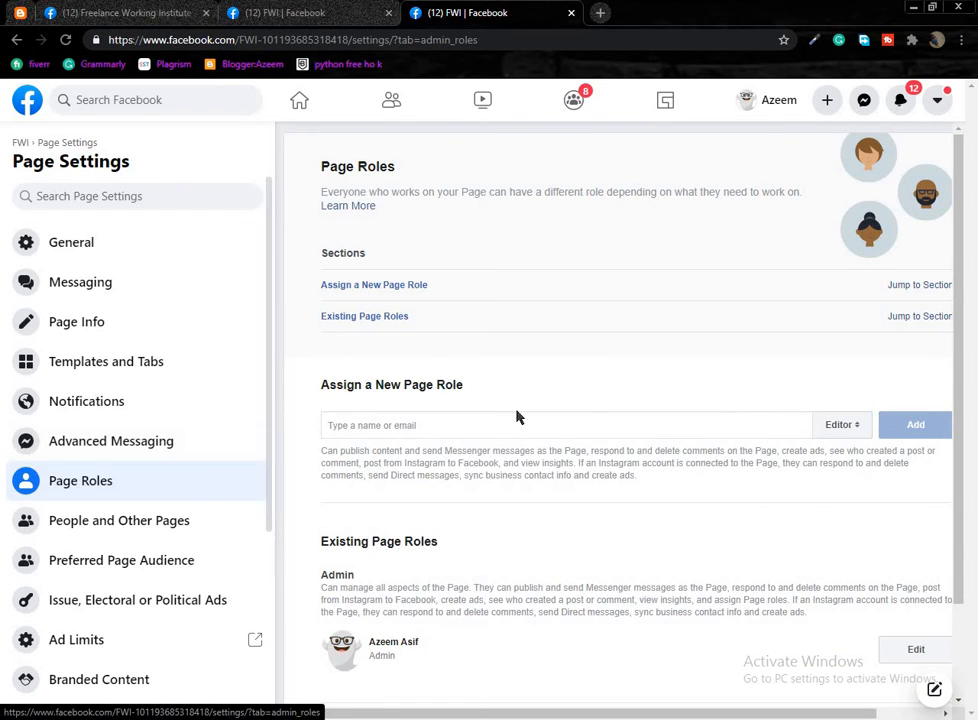
pyautogui.scroll(-1, 561, 576)
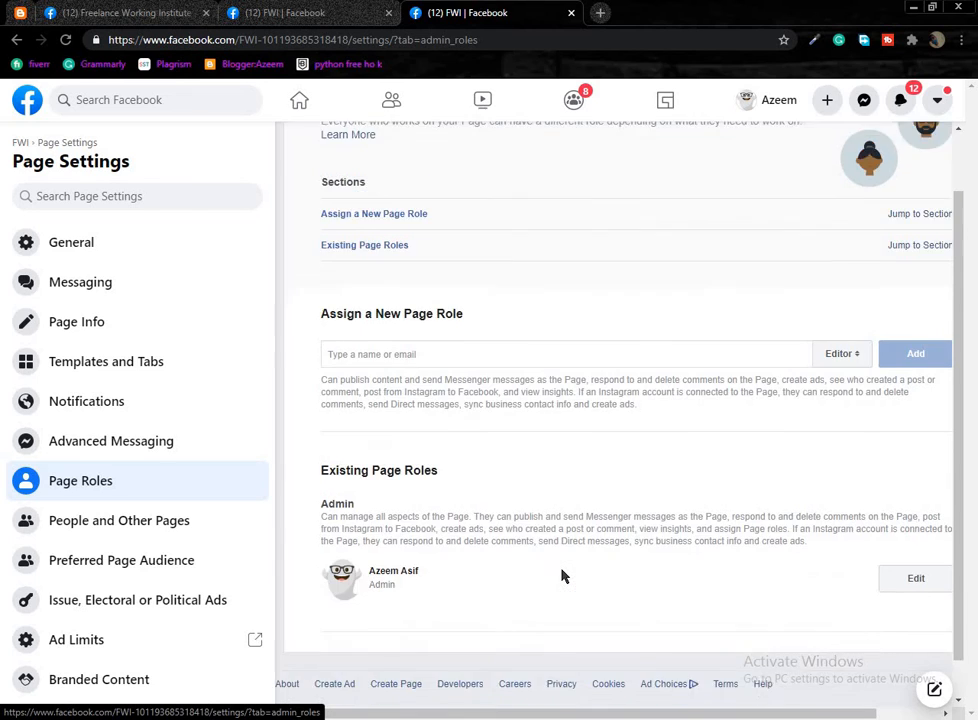
pyautogui.scroll(1, 548, 506)
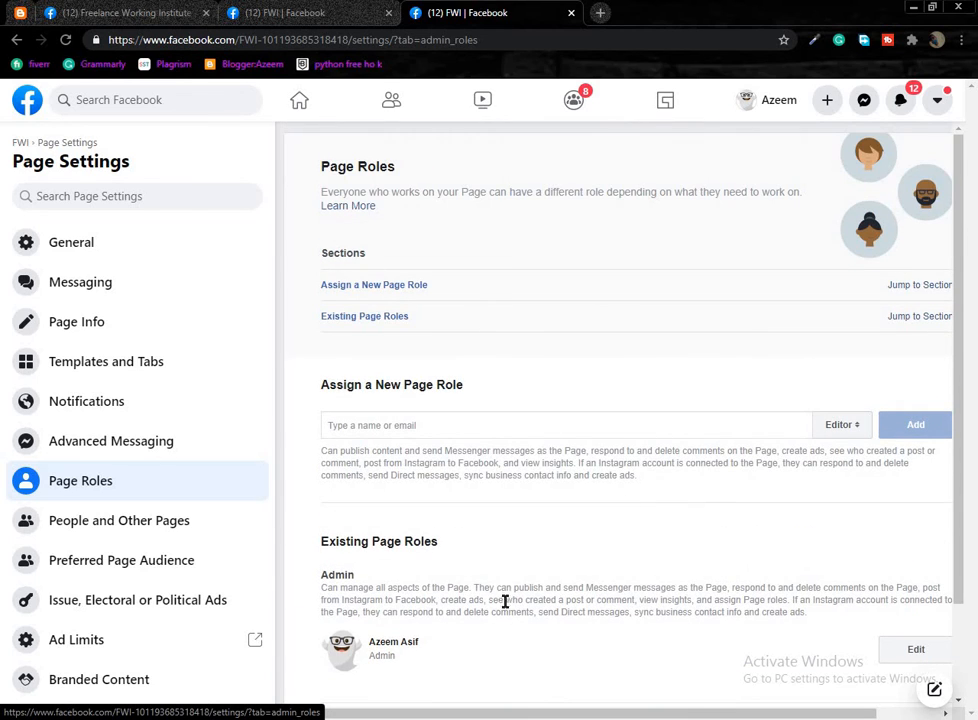
pyautogui.moveTo(338, 193); pyautogui.dragTo(554, 563)
pyautogui.click(548, 562)
pyautogui.moveTo(317, 427); pyautogui.dragTo(465, 356)
pyautogui.click(307, 185)
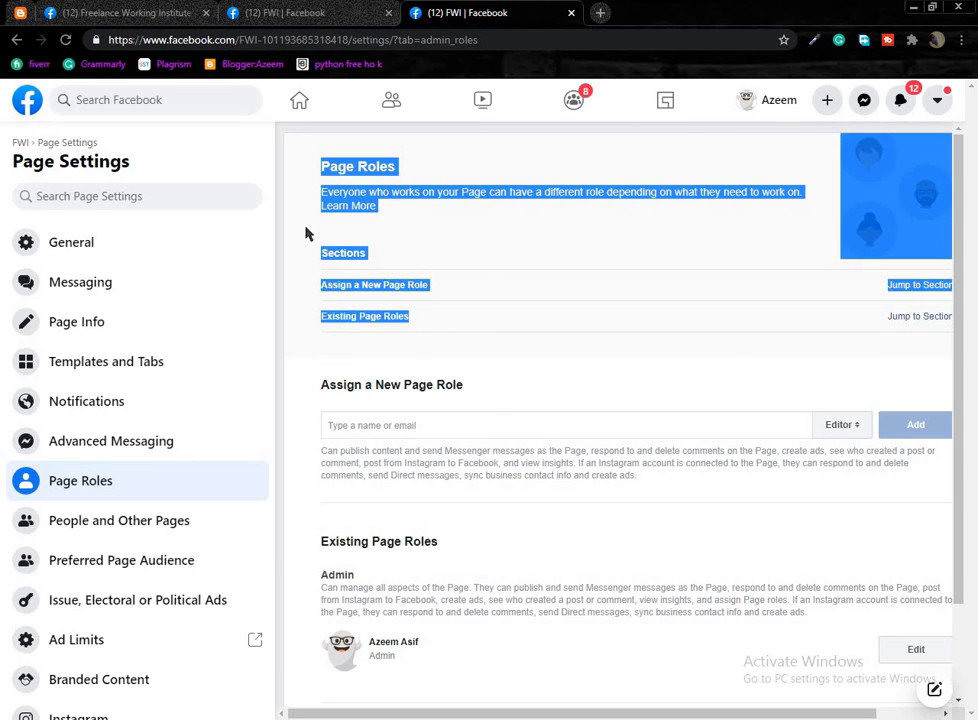
pyautogui.click(296, 151)
pyautogui.moveTo(337, 164); pyautogui.dragTo(327, 150)
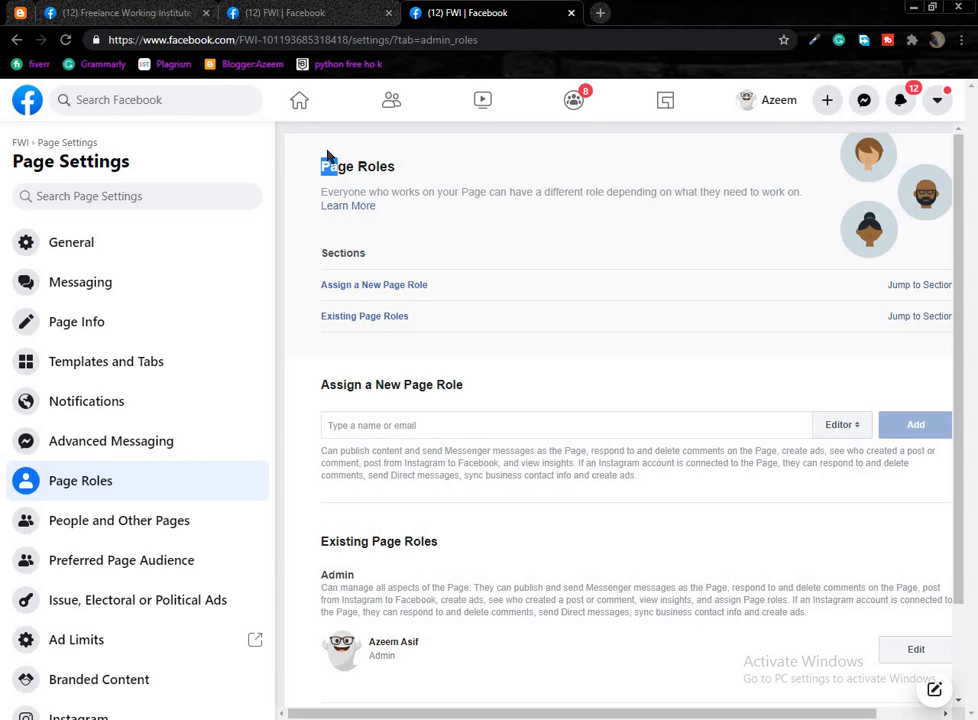
pyautogui.tripleClick(340, 170)
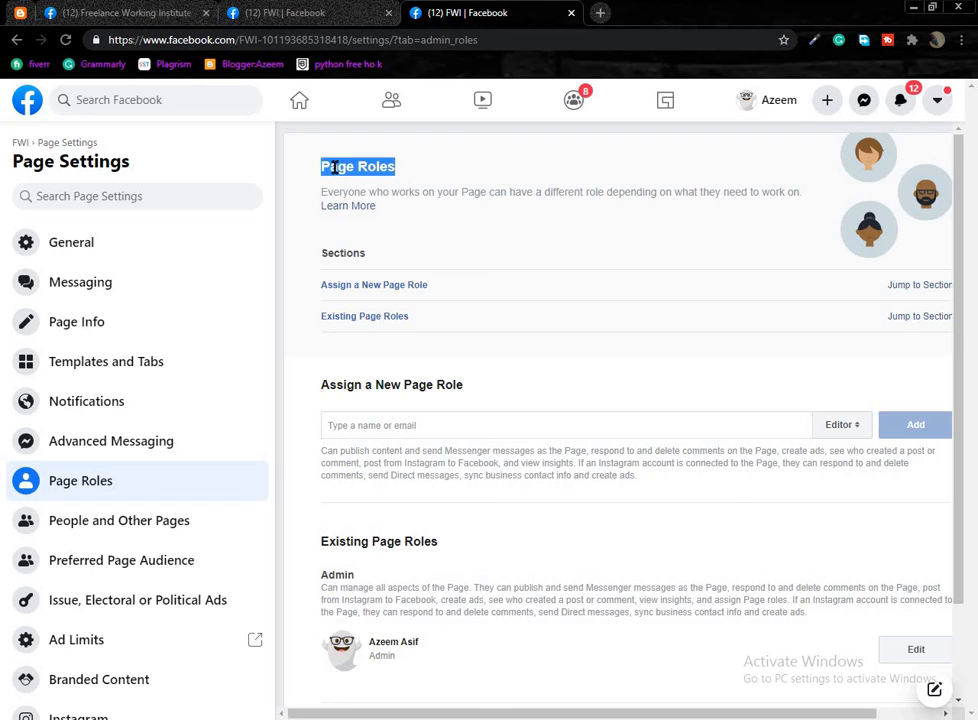
pyautogui.click(373, 166)
pyautogui.moveTo(321, 167); pyautogui.dragTo(352, 167)
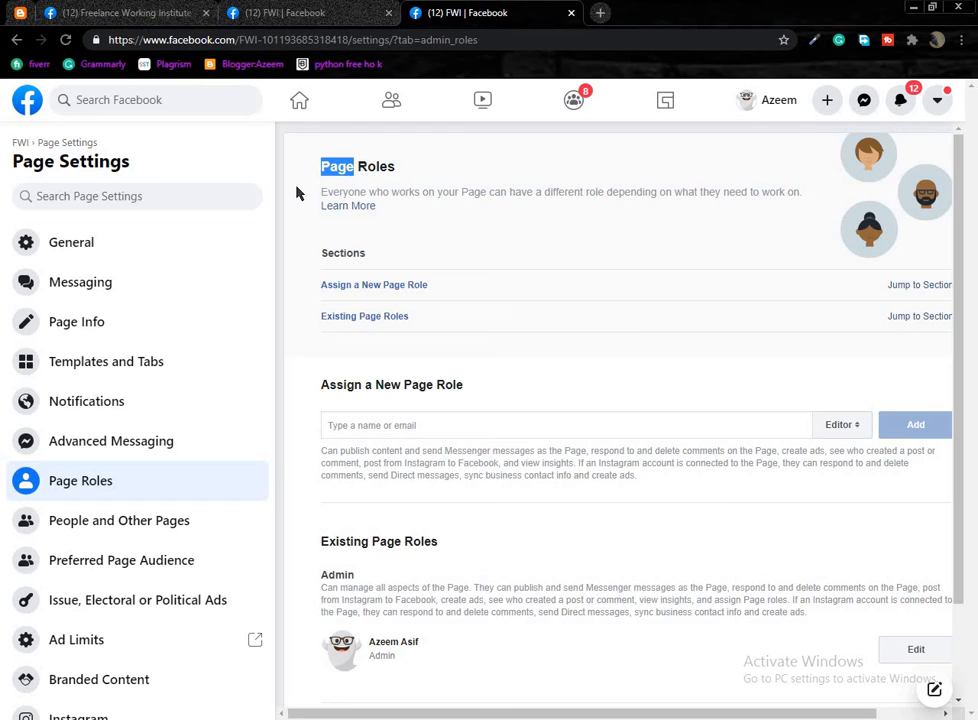
pyautogui.click(310, 180)
# Check the role-assignment field, open Edit on the Admin role, and cancel without saving.
pyautogui.scroll(-1, 375, 497)
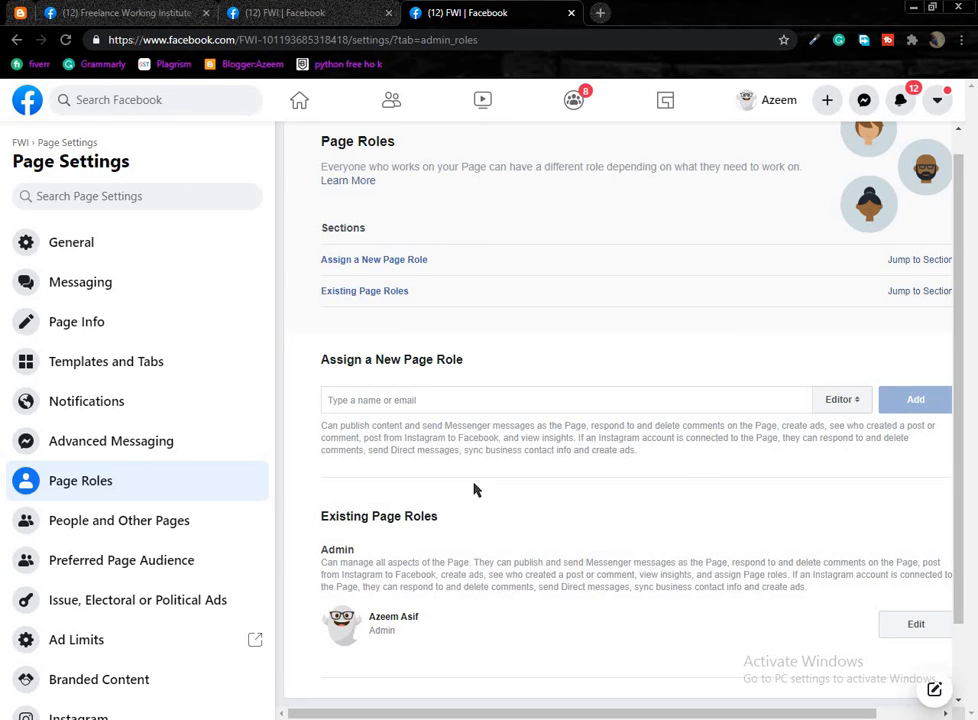
pyautogui.click(487, 403)
pyautogui.click(905, 625)
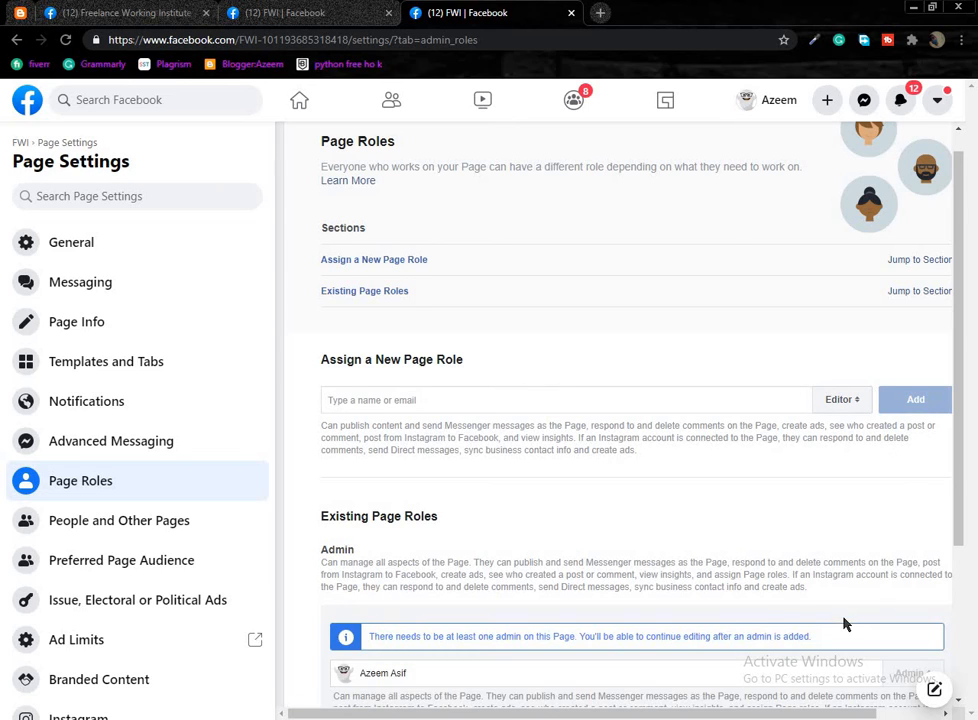
pyautogui.scroll(-2, 775, 612)
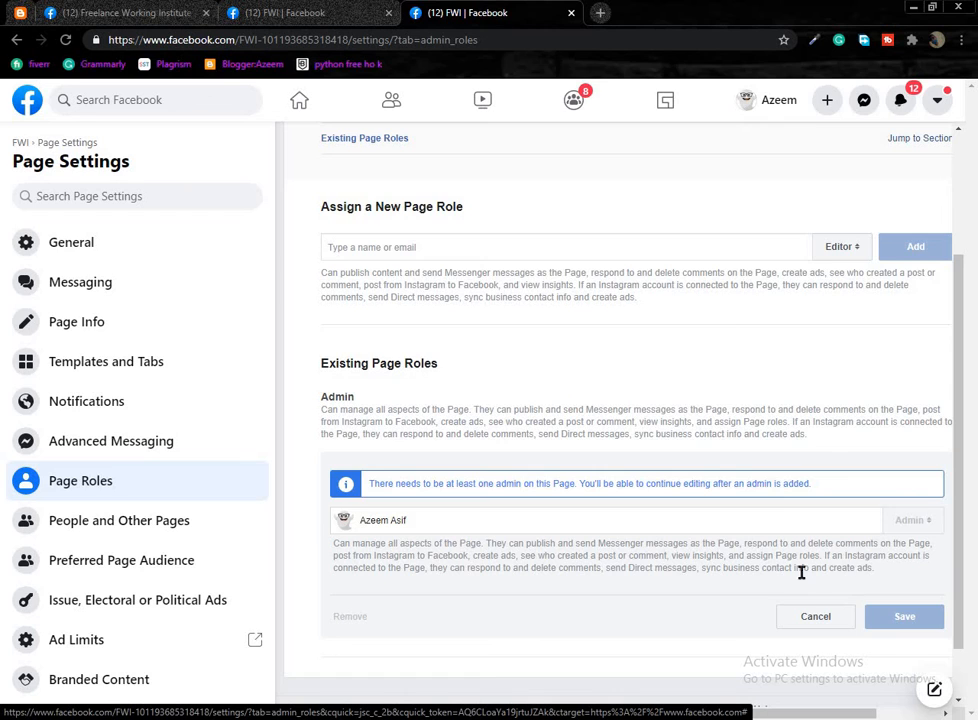
pyautogui.scroll(2, 780, 610)
pyautogui.scroll(-1, 800, 650)
pyautogui.click(812, 678)
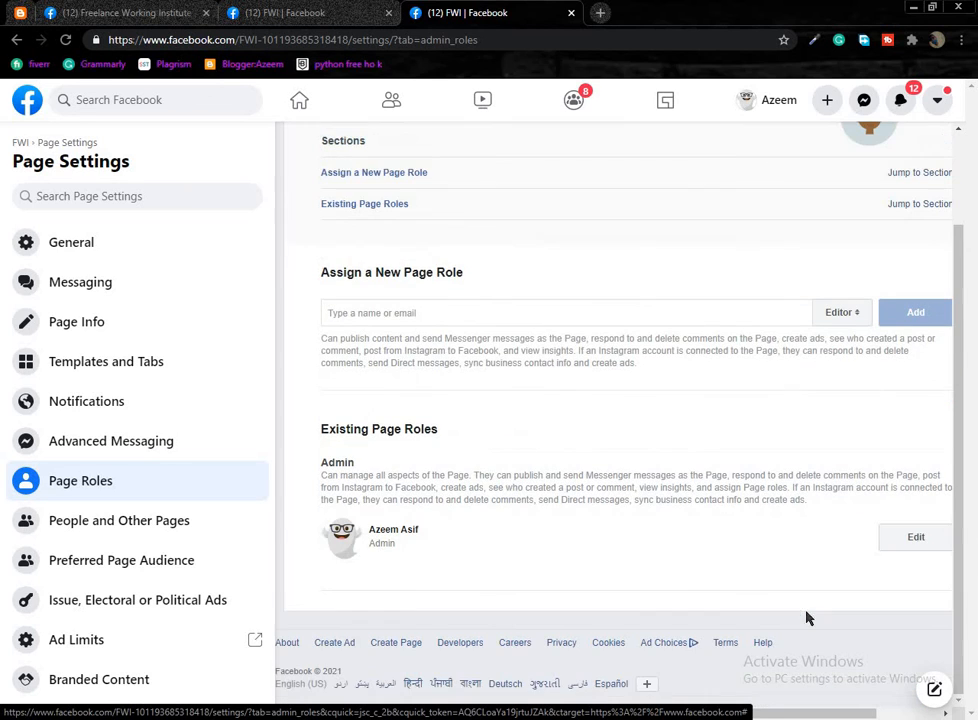
# Go via People and Other Pages to Preferred Page Audience's feature-removed notice.
pyautogui.click(196, 521)
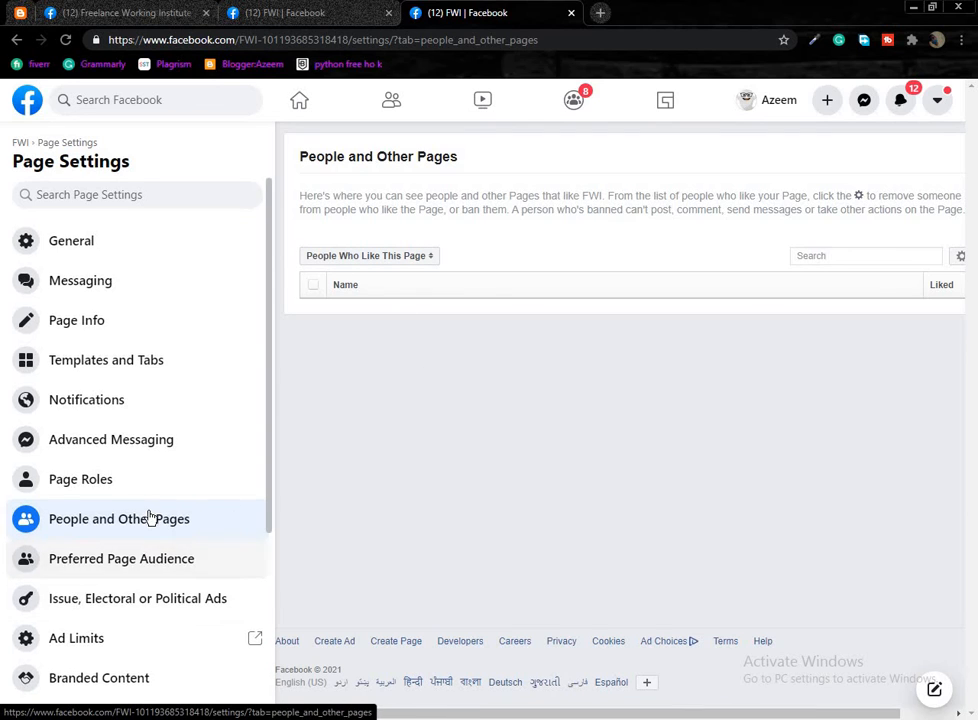
pyautogui.scroll(-2, 149, 517)
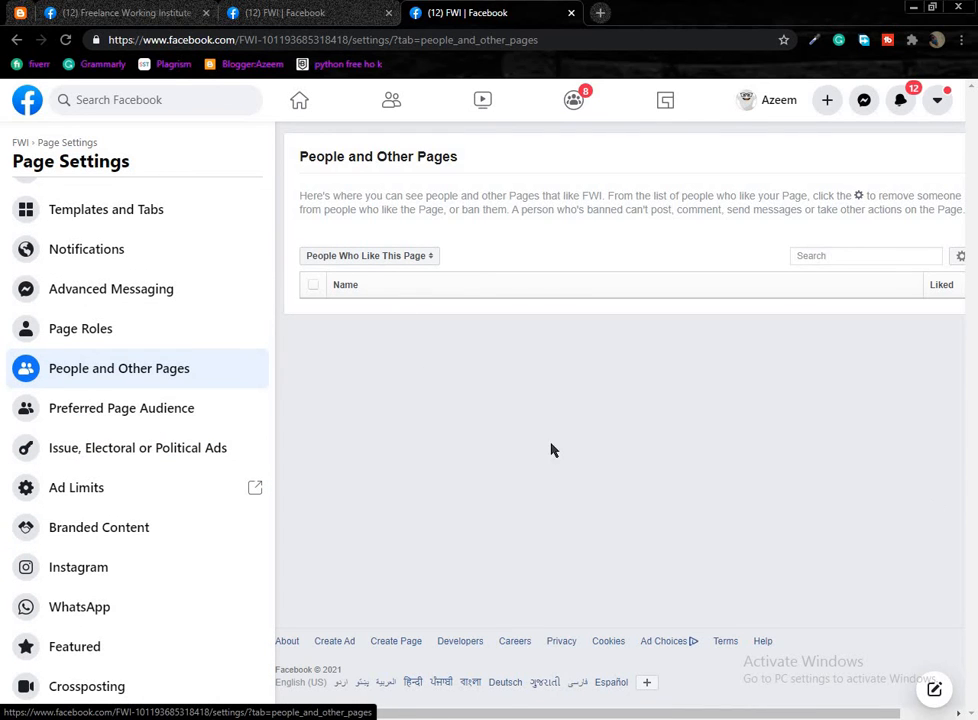
pyautogui.click(185, 410)
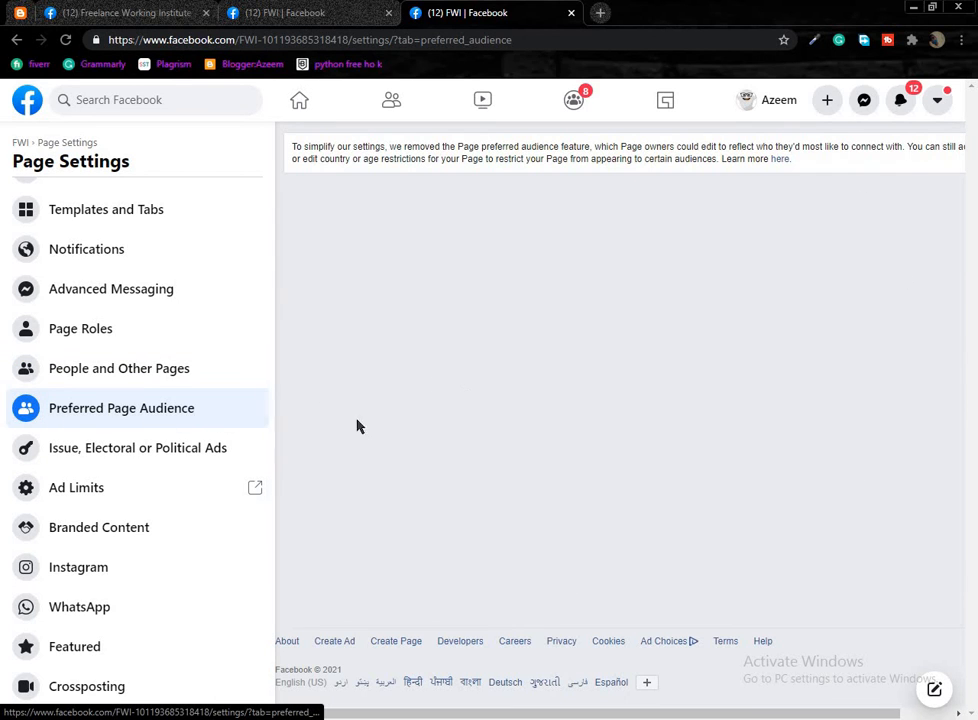
# Open Issue, Electoral or Political Ads settings and browse the Country dropdown options.
pyautogui.click(205, 449)
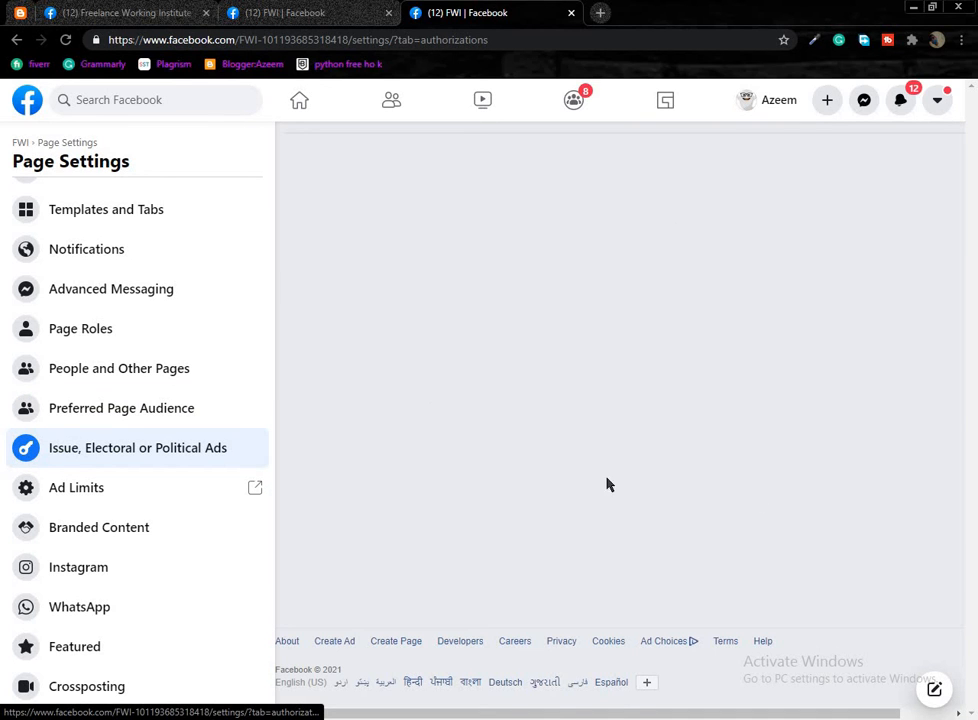
pyautogui.scroll(-1, 530, 522)
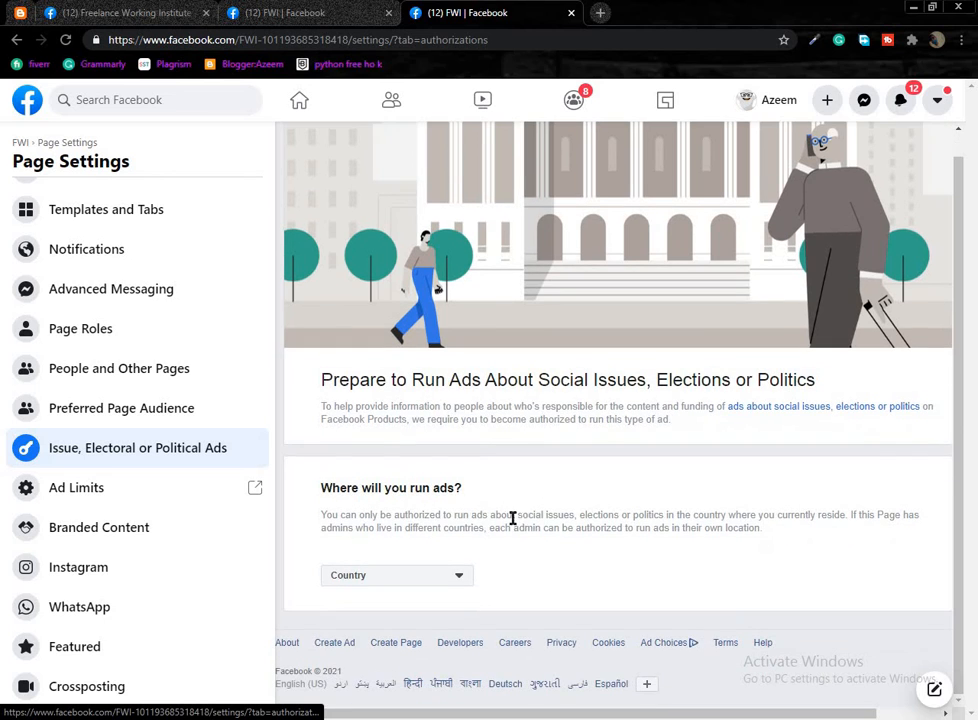
pyautogui.click(455, 582)
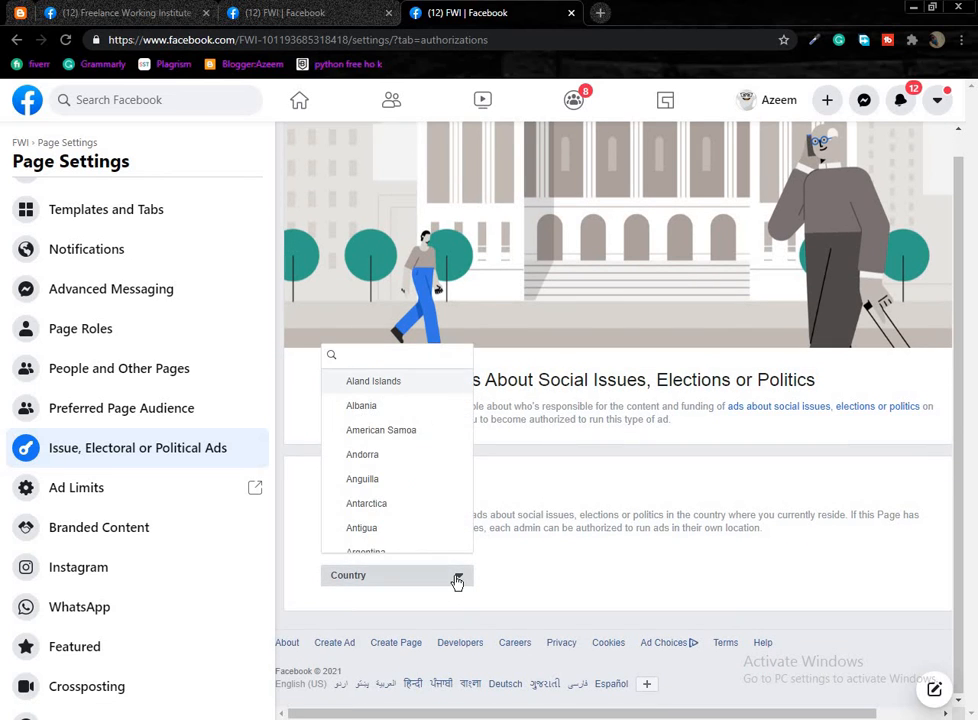
pyautogui.click(440, 587)
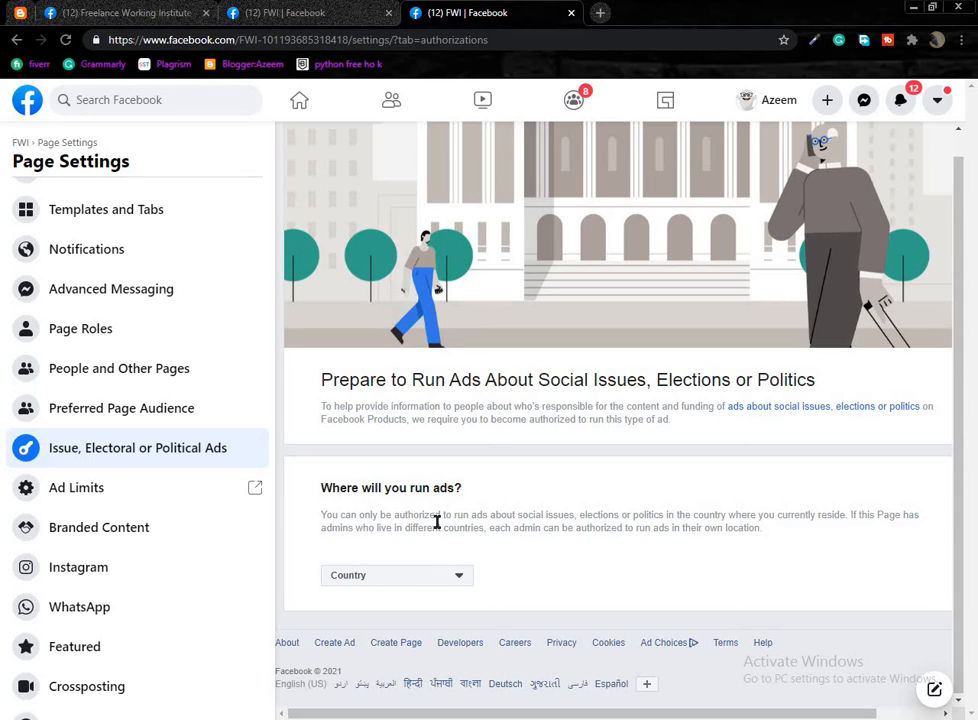
pyautogui.click(455, 576)
pyautogui.click(456, 578)
pyautogui.click(456, 578)
pyautogui.click(456, 578)
pyautogui.click(458, 578)
pyautogui.click(458, 580)
pyautogui.click(458, 578)
pyautogui.click(458, 577)
pyautogui.scroll(-1, 148, 482)
pyautogui.scroll(-2, 148, 485)
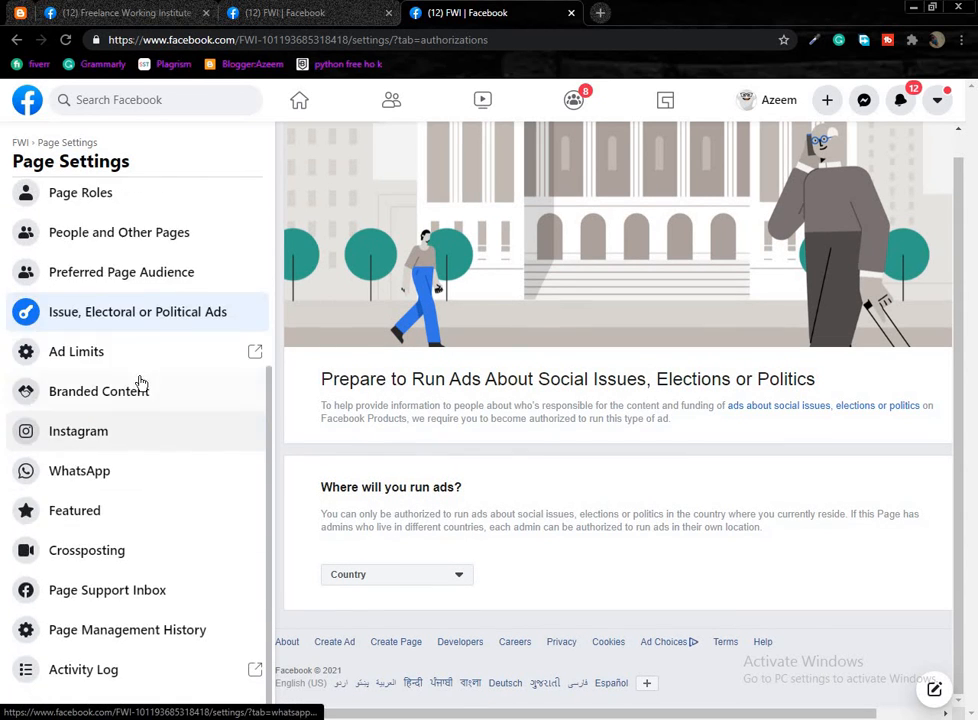
# Change FWI's Ad Accounts limit from 0 to 250 on Ad Limits Per Page and save.
pyautogui.click(153, 348)
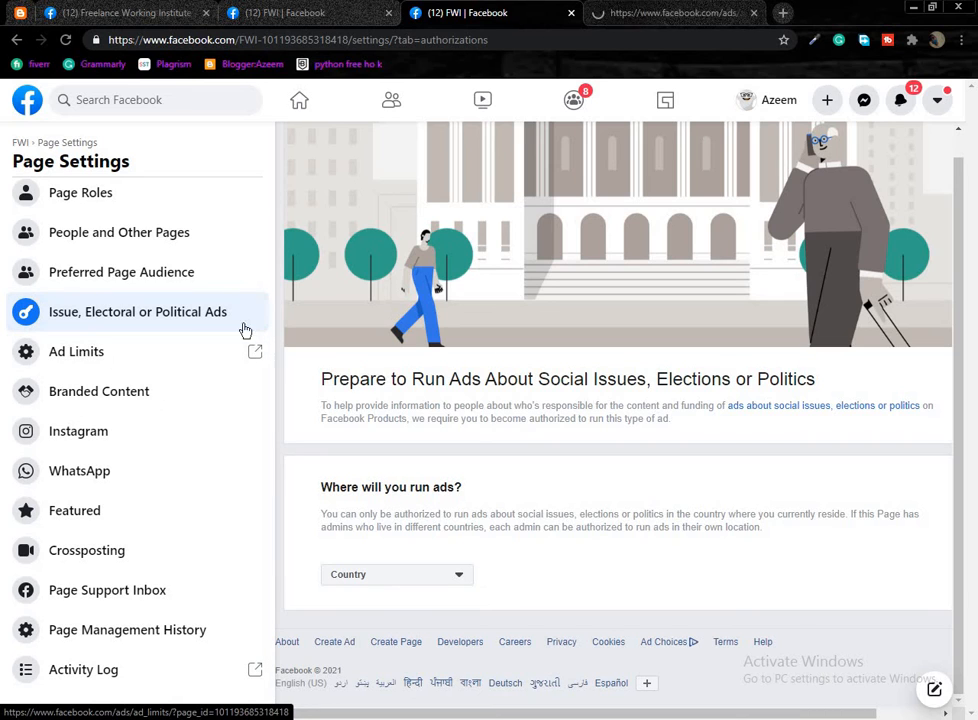
pyautogui.click(121, 403)
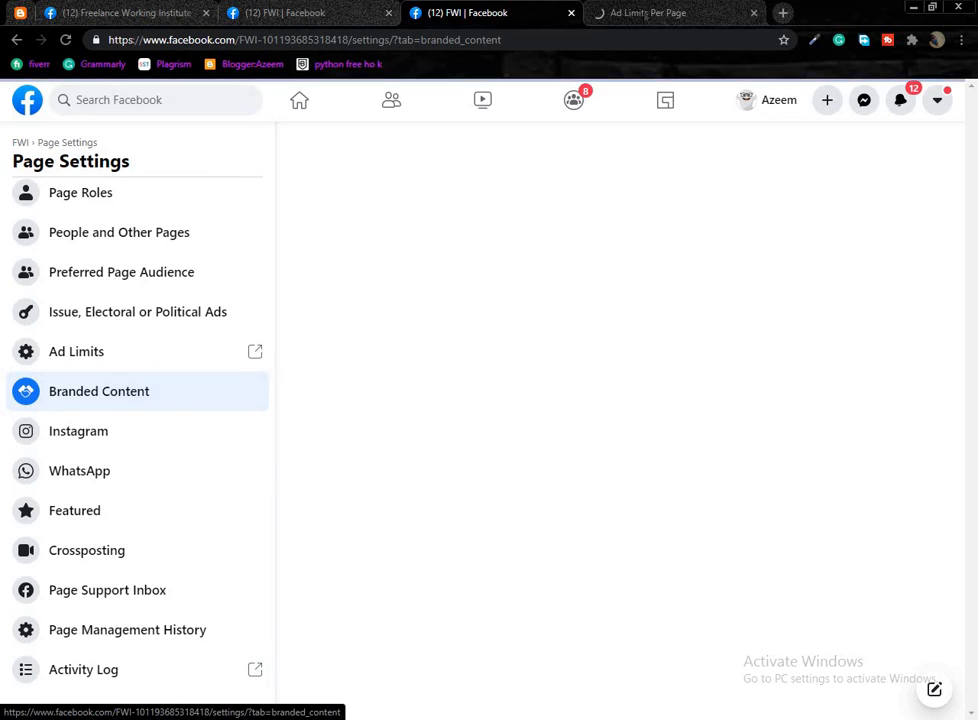
pyautogui.click(650, 13)
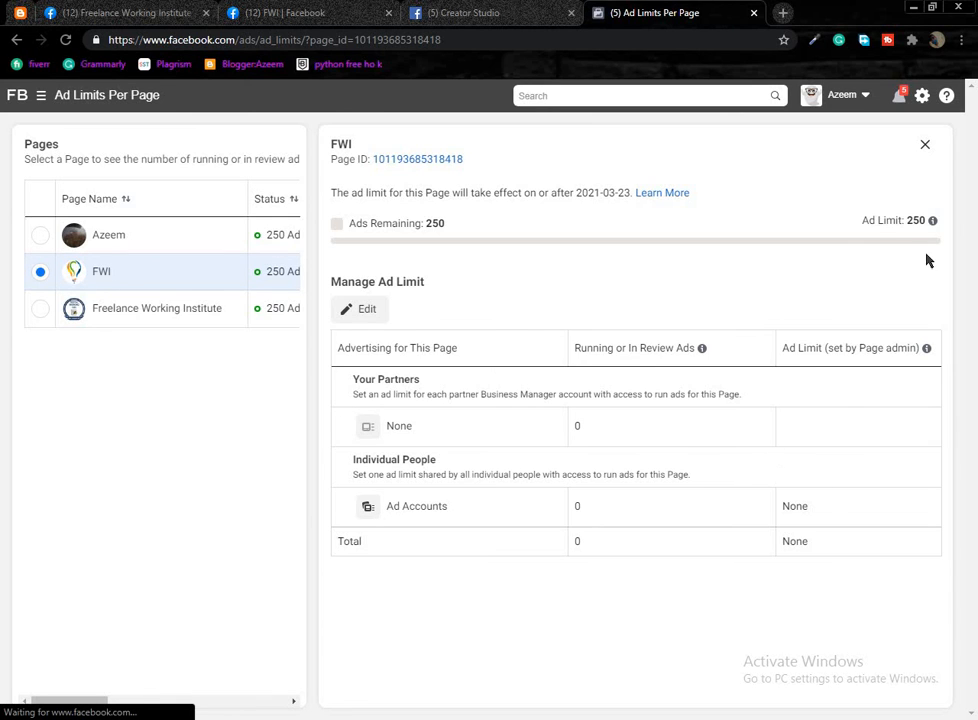
pyautogui.click(345, 311)
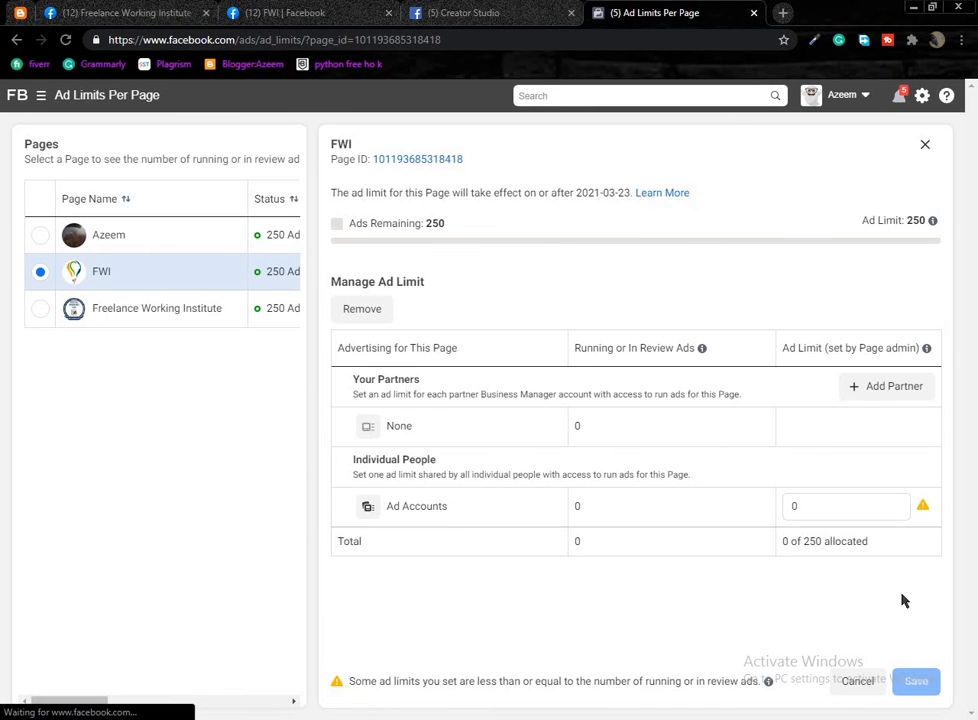
pyautogui.moveTo(843, 507); pyautogui.dragTo(770, 524)
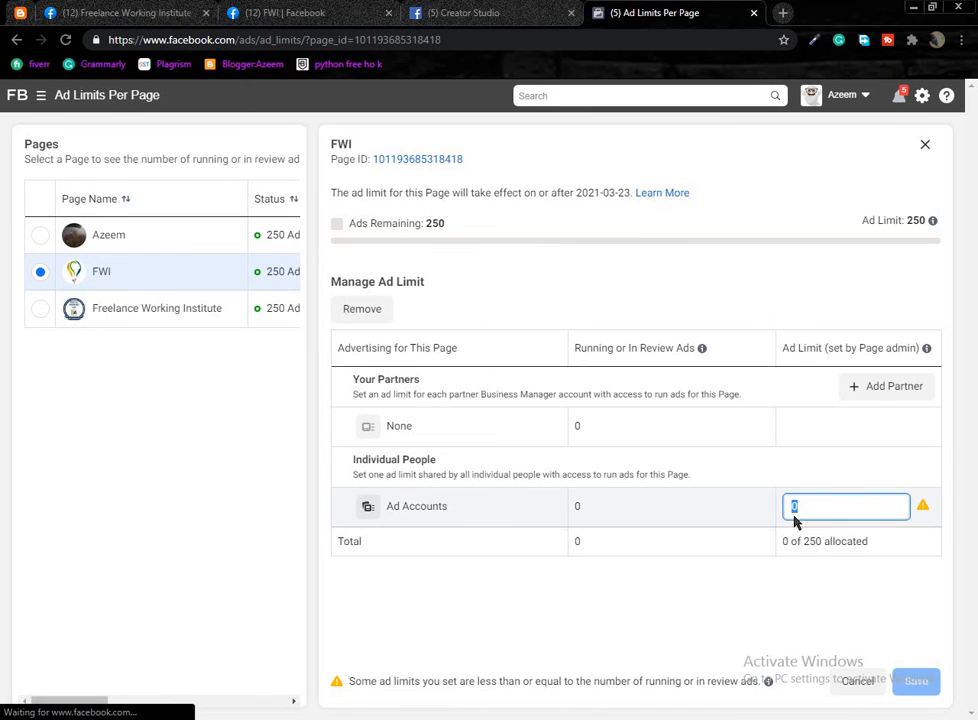
pyautogui.press('BackSpace')
pyautogui.write('250')
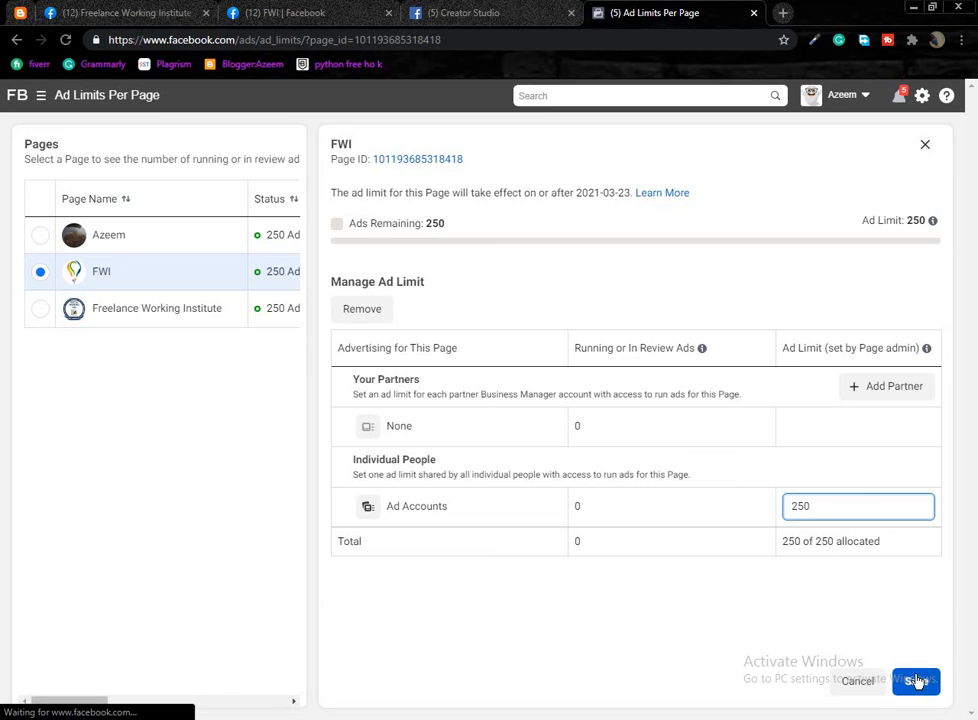
pyautogui.click(917, 681)
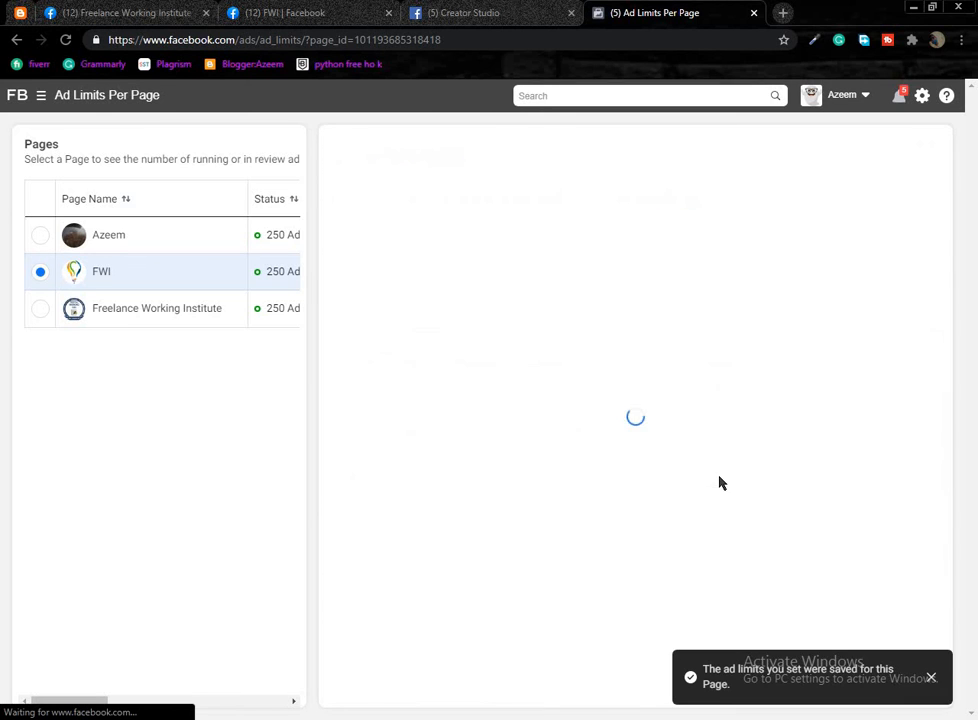
pyautogui.click(932, 678)
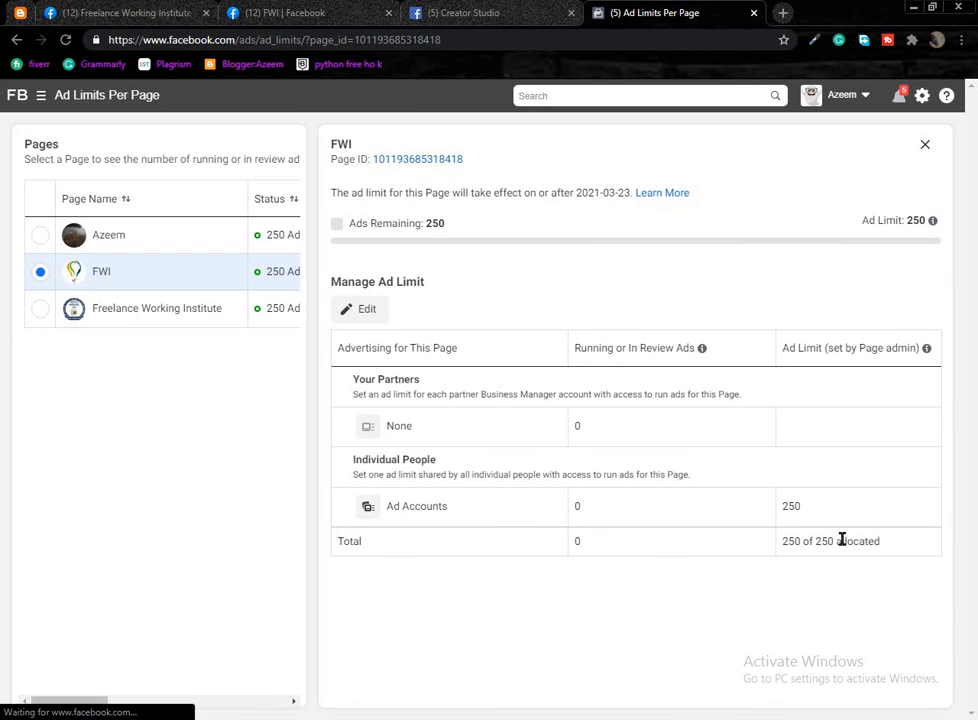
# Close the Ad Limits Per Page tab and glance over the FWI page tab.
pyautogui.click(754, 13)
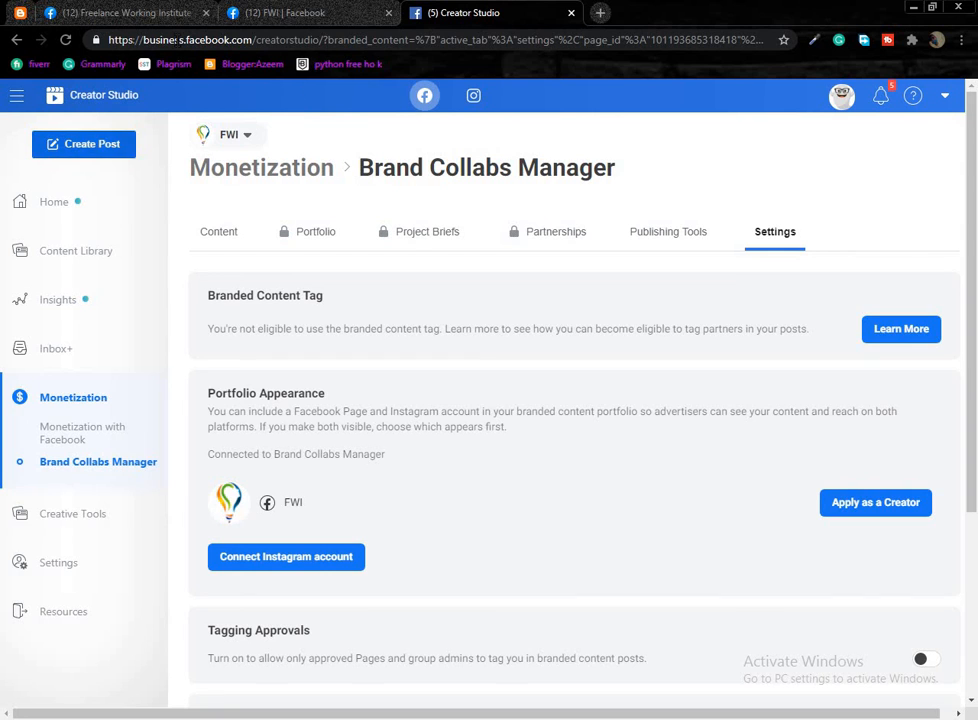
pyautogui.click(250, 15)
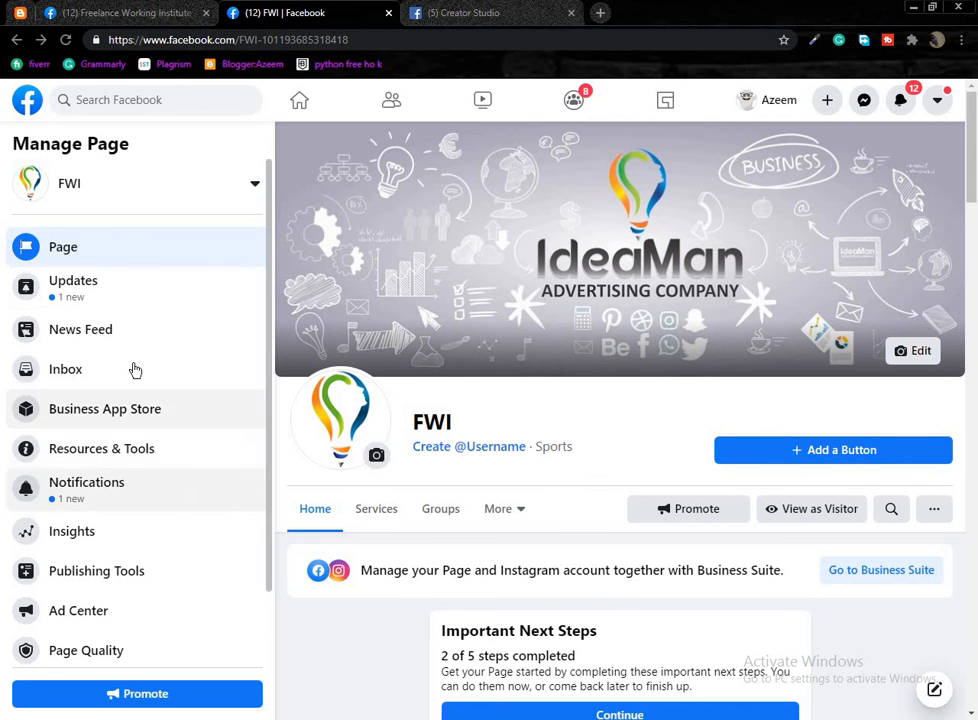
pyautogui.scroll(-2, 131, 445)
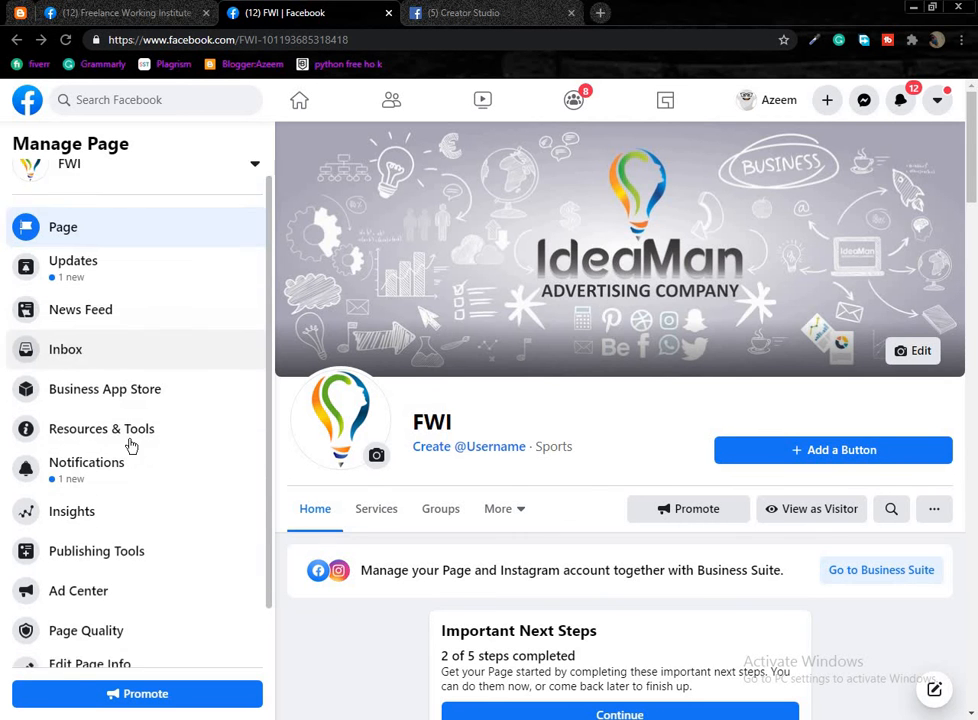
# Scroll through the Brand Collabs Manager settings, then go back to the previous page.
pyautogui.click(463, 13)
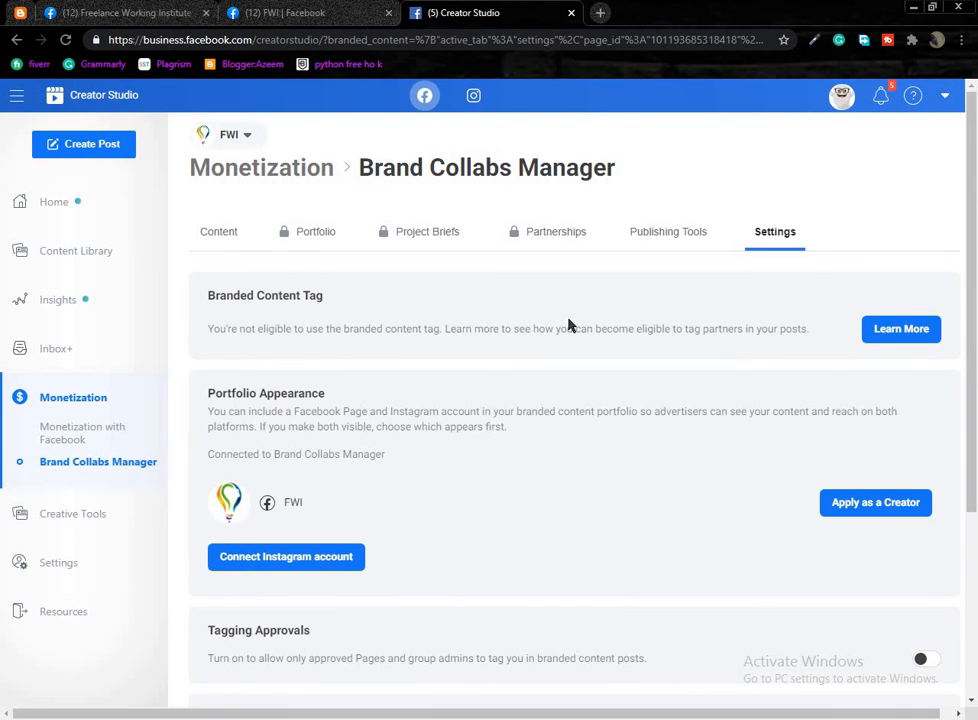
pyautogui.scroll(-3, 591, 519)
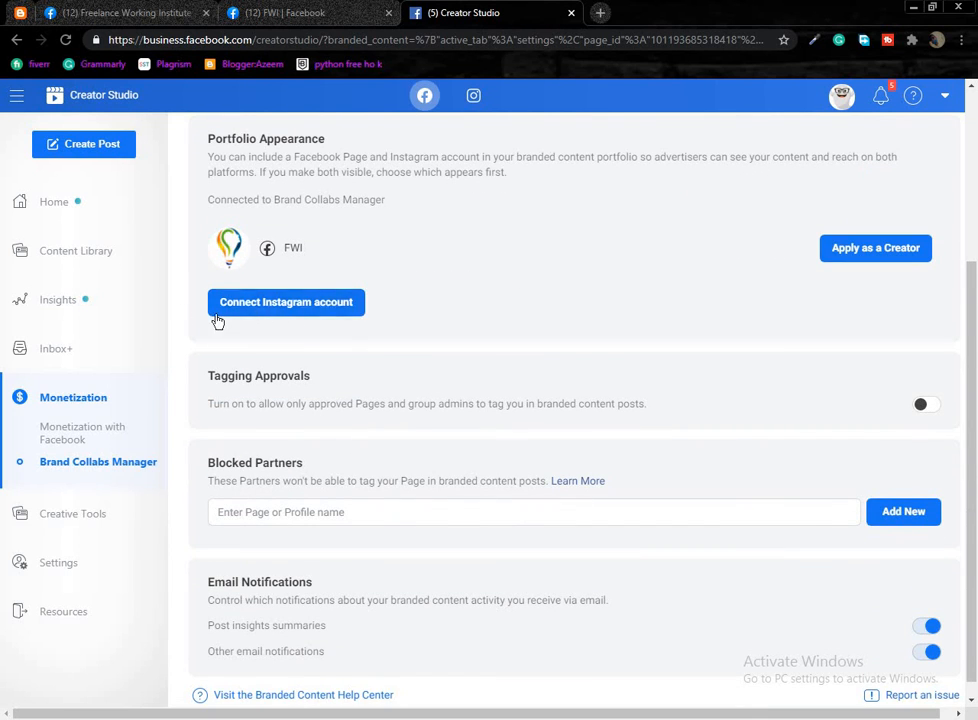
pyautogui.scroll(-1, 509, 448)
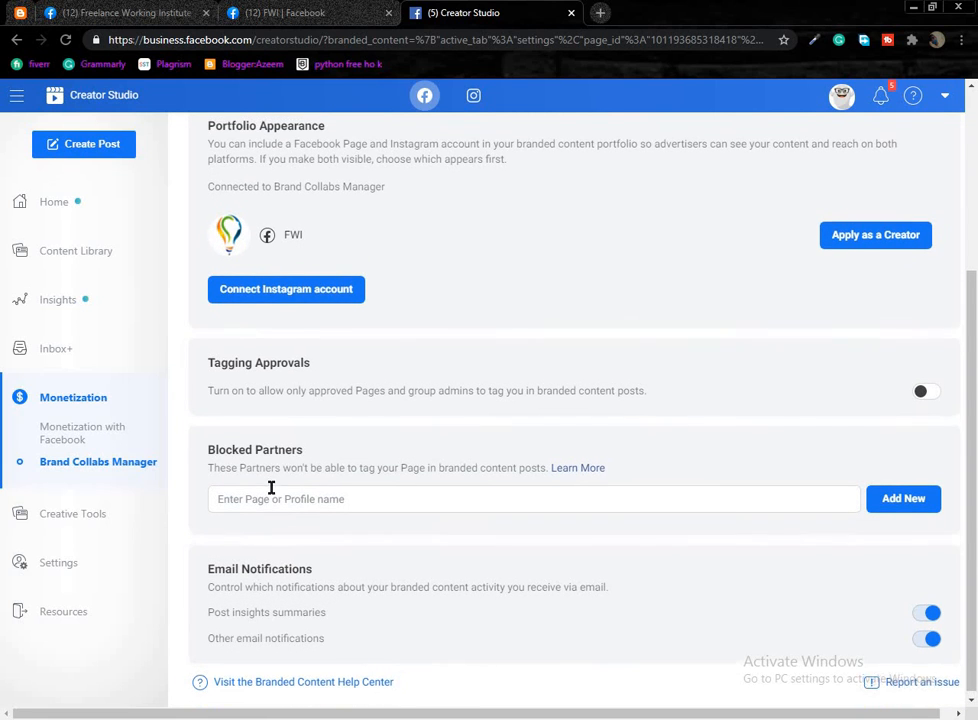
pyautogui.scroll(2, 367, 511)
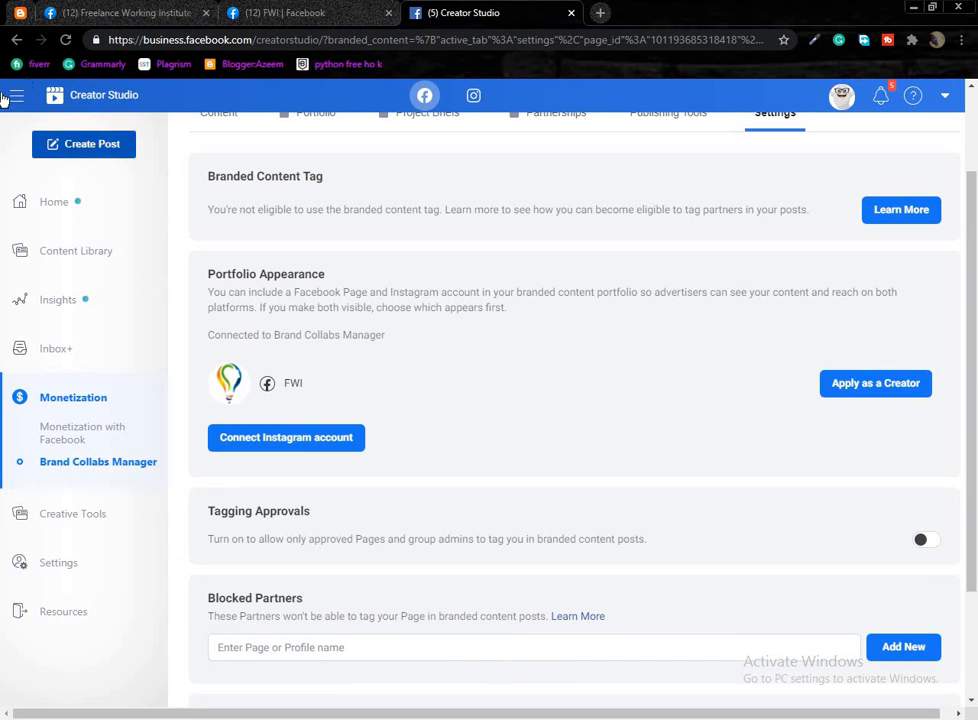
pyautogui.click(16, 42)
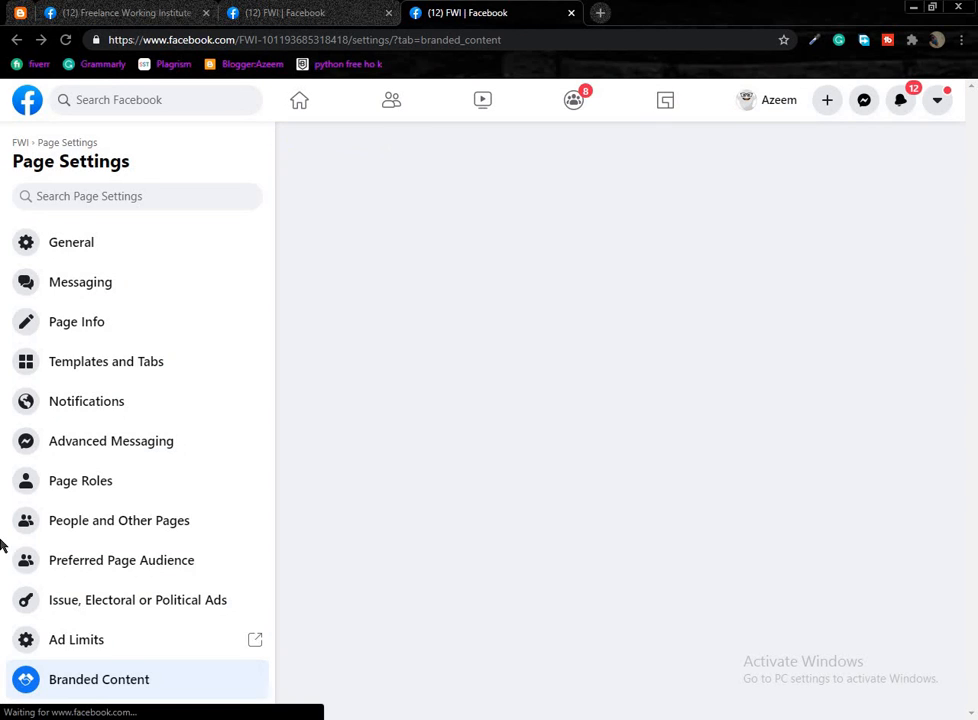
pyautogui.scroll(-3, 101, 523)
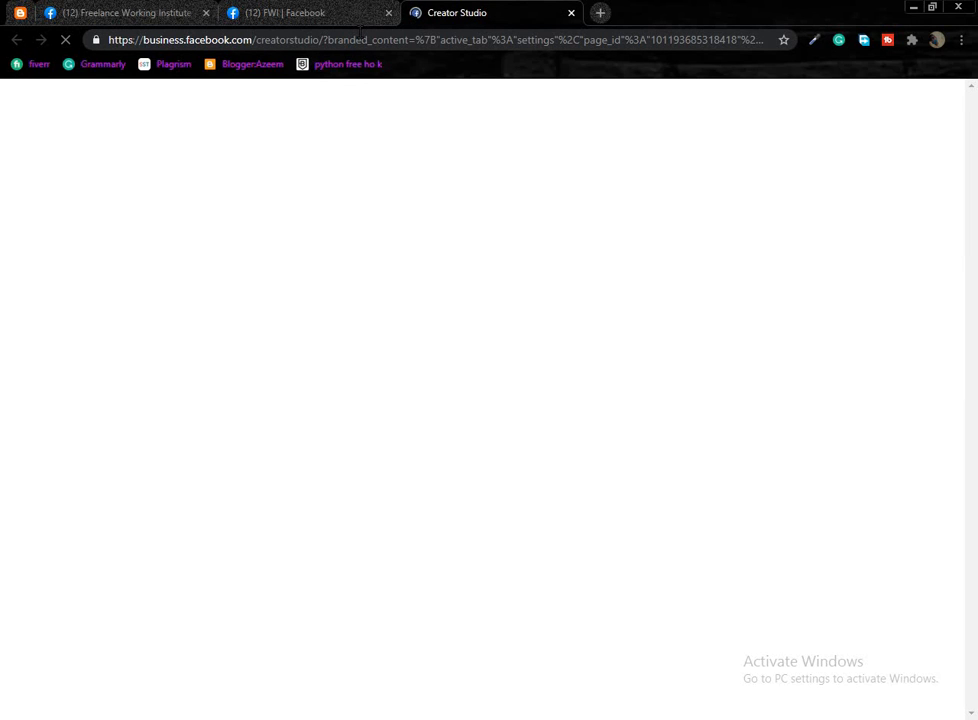
# Switch to the FWI tab and open its Page Settings.
pyautogui.click(290, 12)
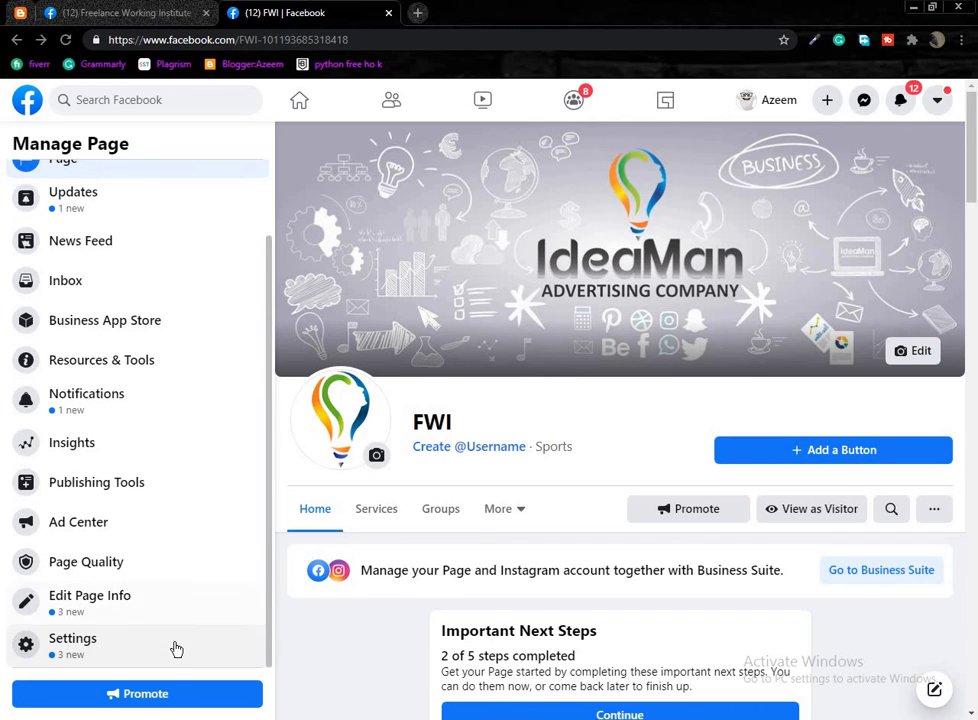
pyautogui.click(452, 13)
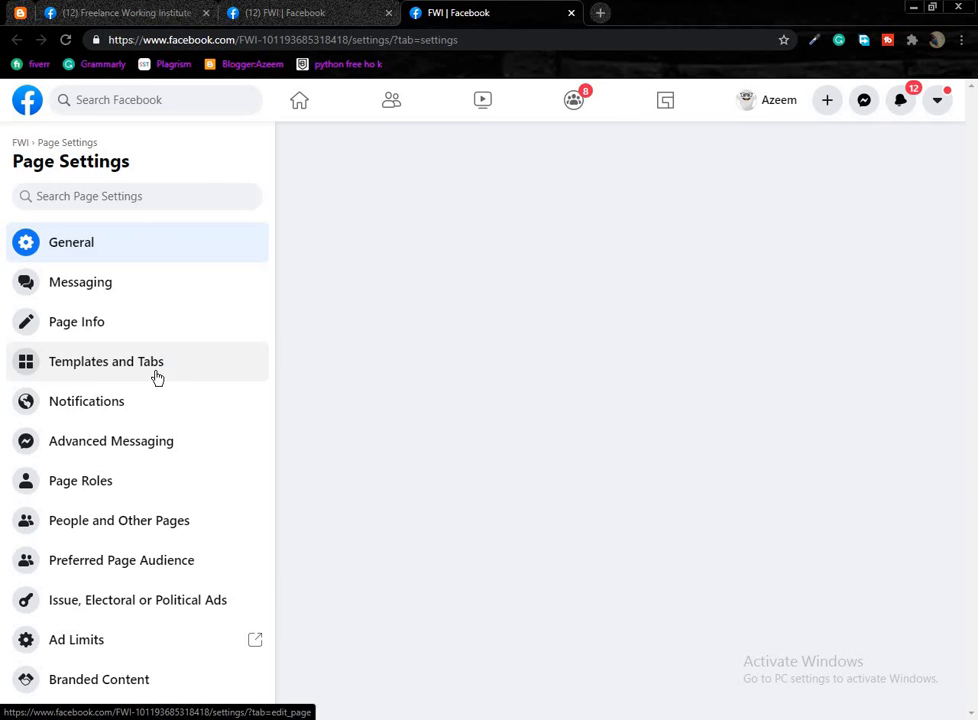
pyautogui.scroll(-2, 128, 562)
pyautogui.scroll(-1, 115, 520)
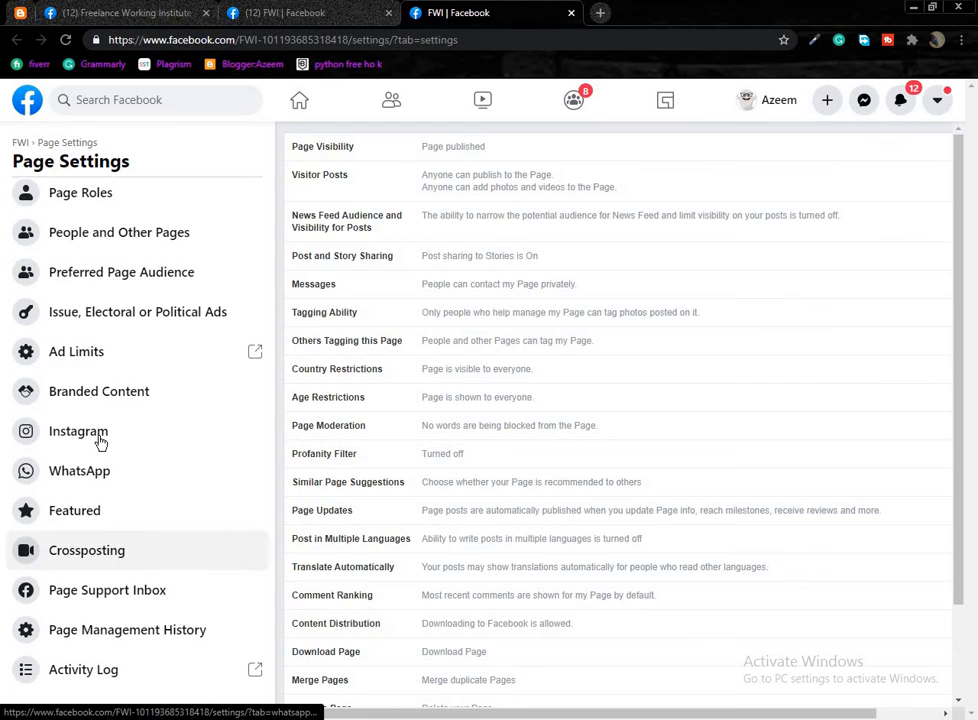
# View the Instagram connection settings, then the WhatsApp connection settings.
pyautogui.click(100, 438)
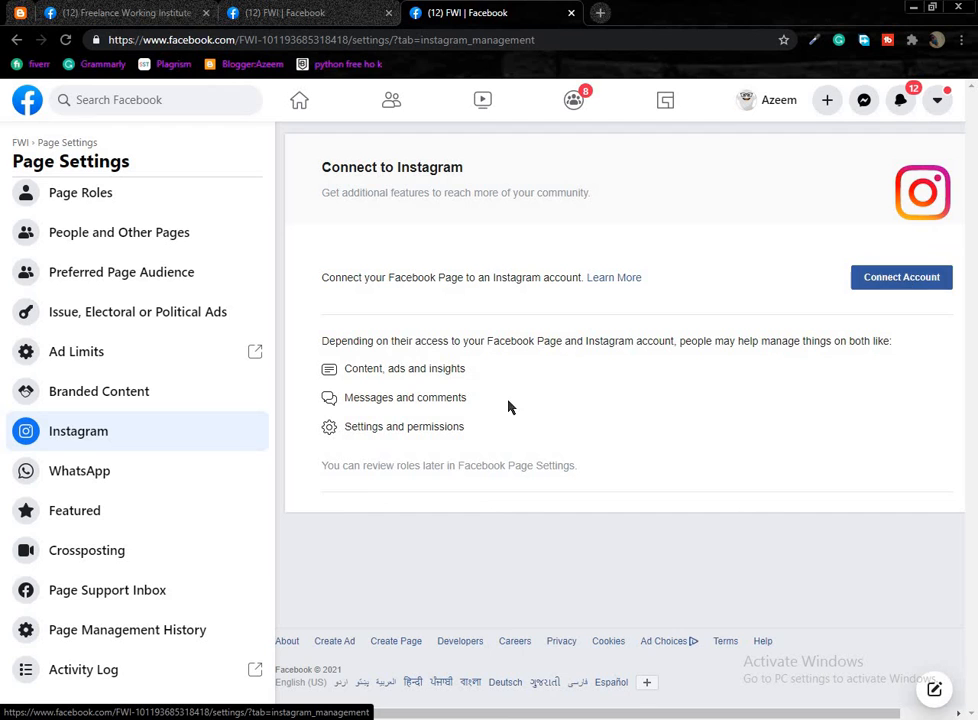
pyautogui.click(203, 484)
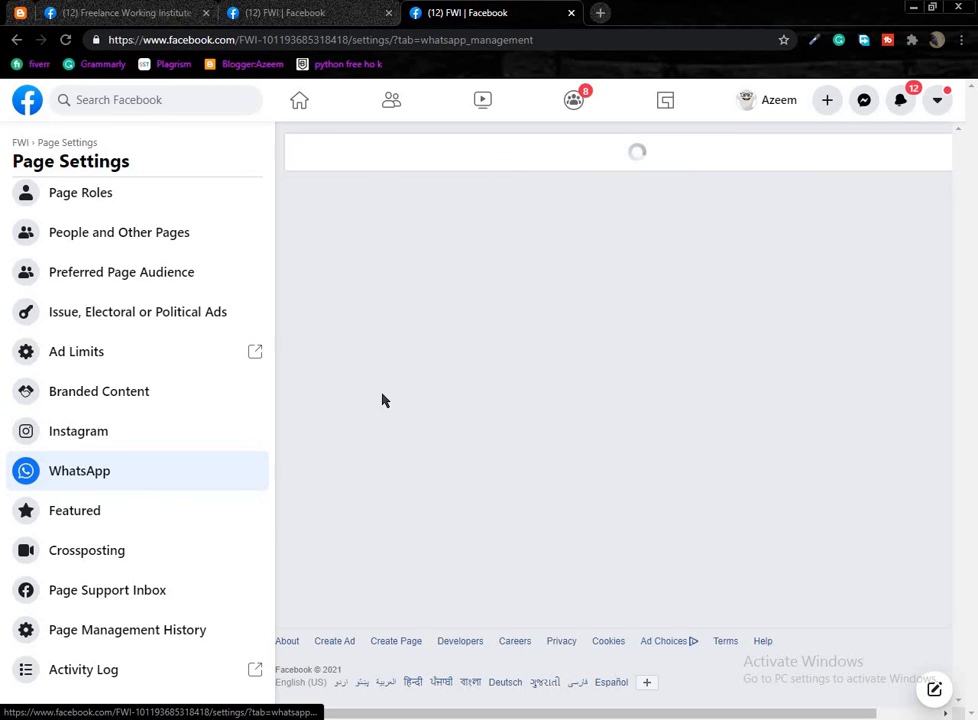
pyautogui.scroll(-1, 456, 395)
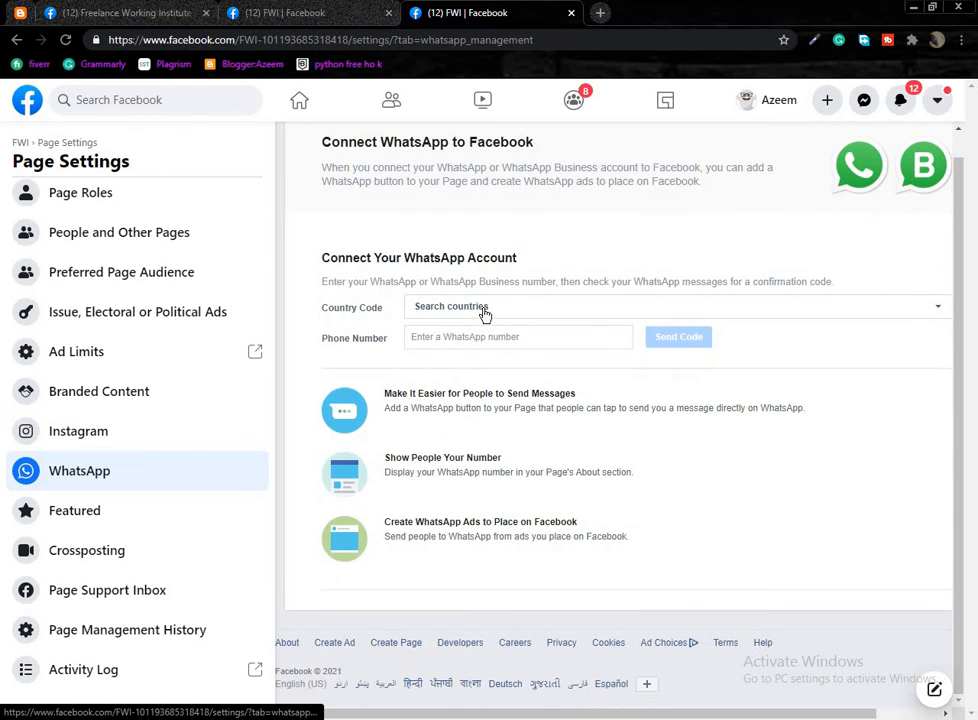
# Review Featured, Crossposting, Page Support Inbox and Page Management History, ending on the Activity Log.
pyautogui.click(119, 512)
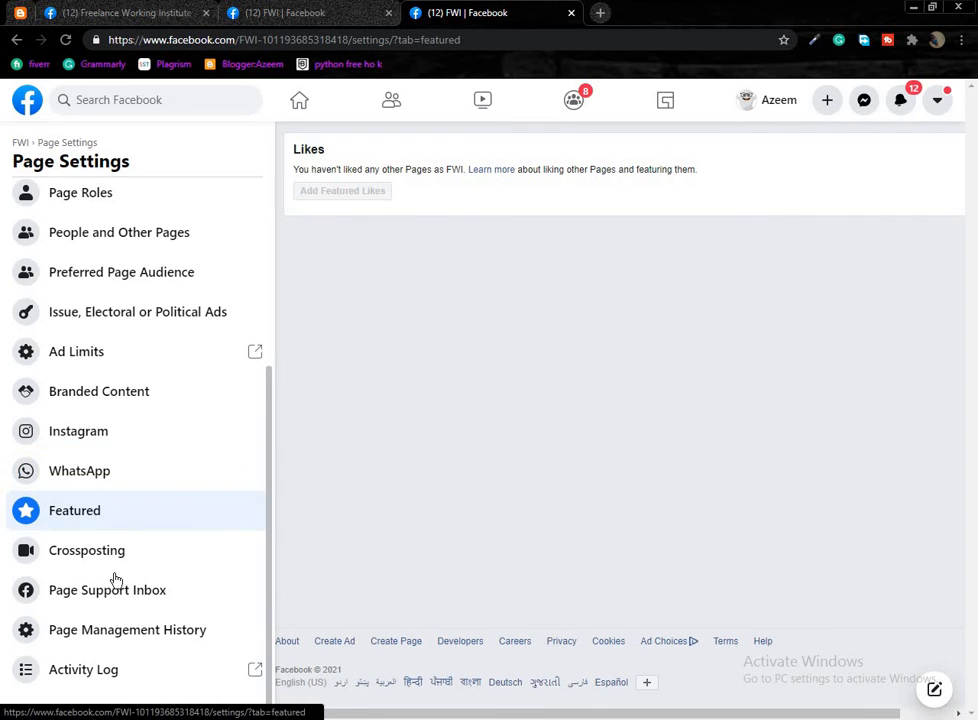
pyautogui.click(129, 553)
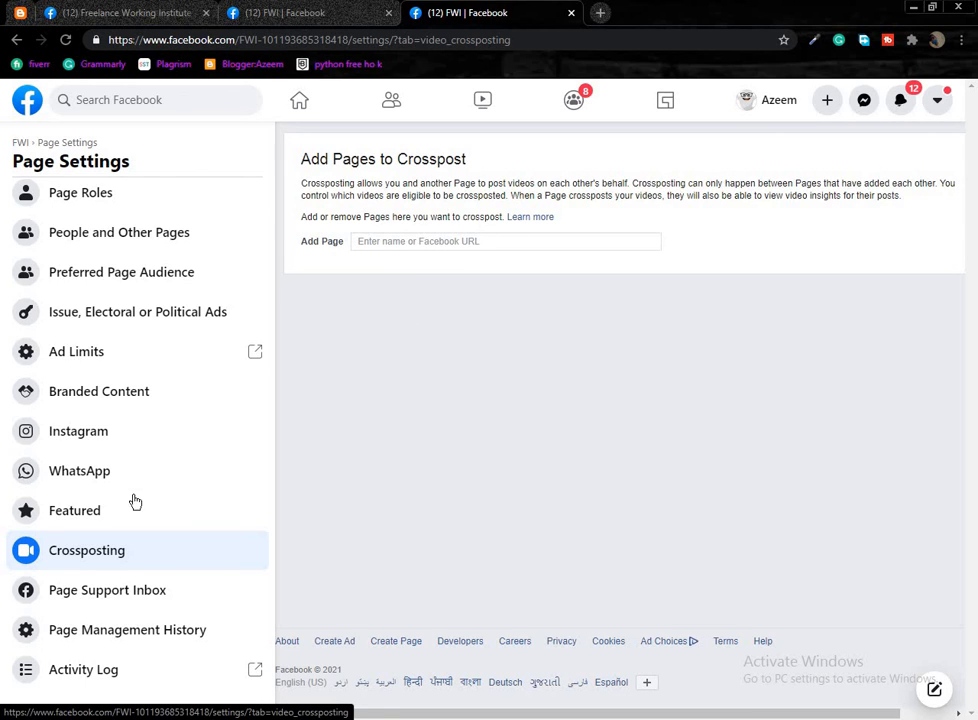
pyautogui.click(142, 591)
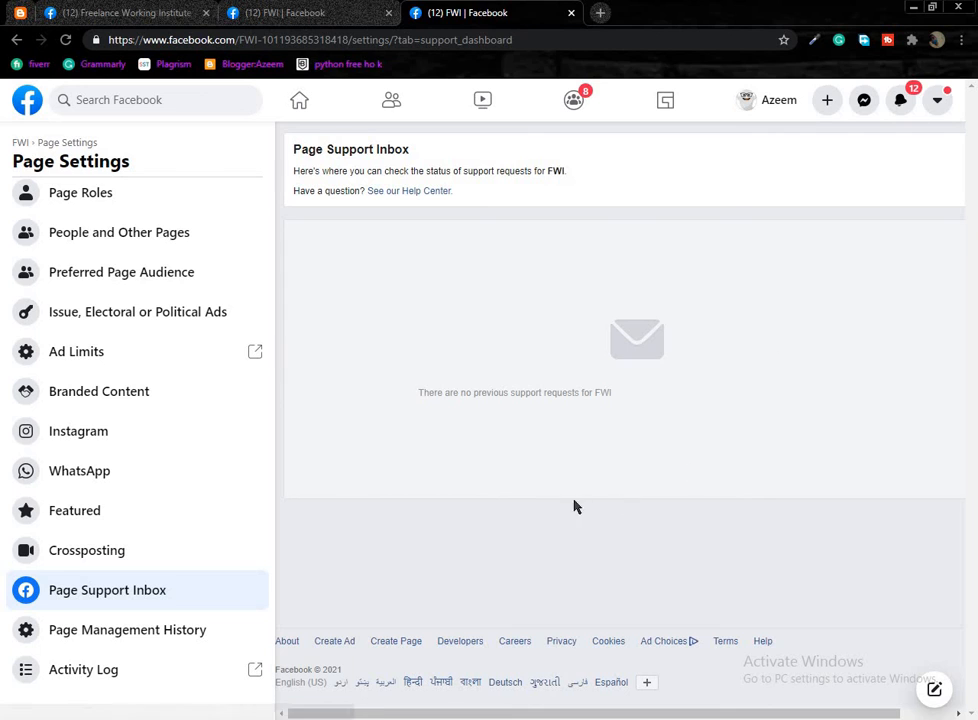
pyautogui.click(131, 640)
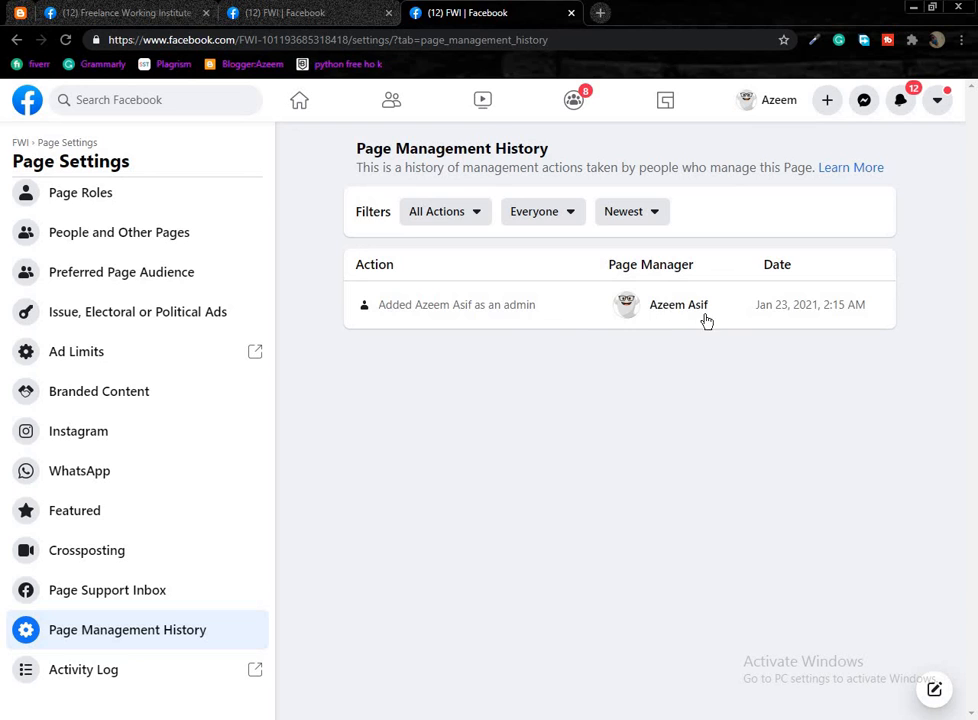
pyautogui.click(153, 669)
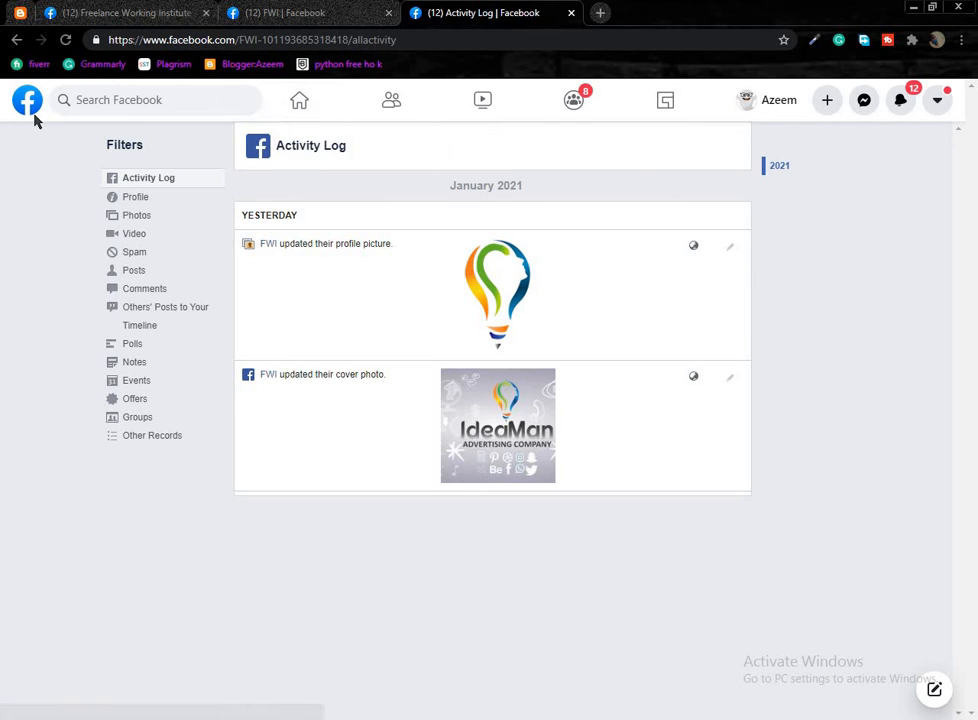
# Close the Activity Log tab, reload the FWI page and dismiss the Important Next Steps popup.
pyautogui.click(299, 12)
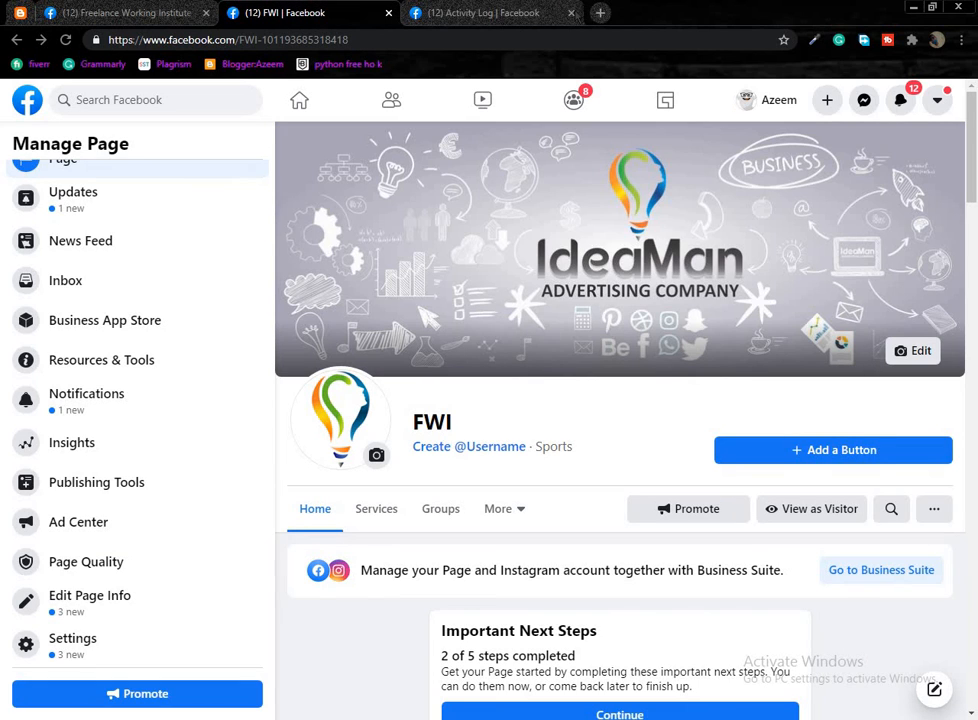
pyautogui.click(572, 13)
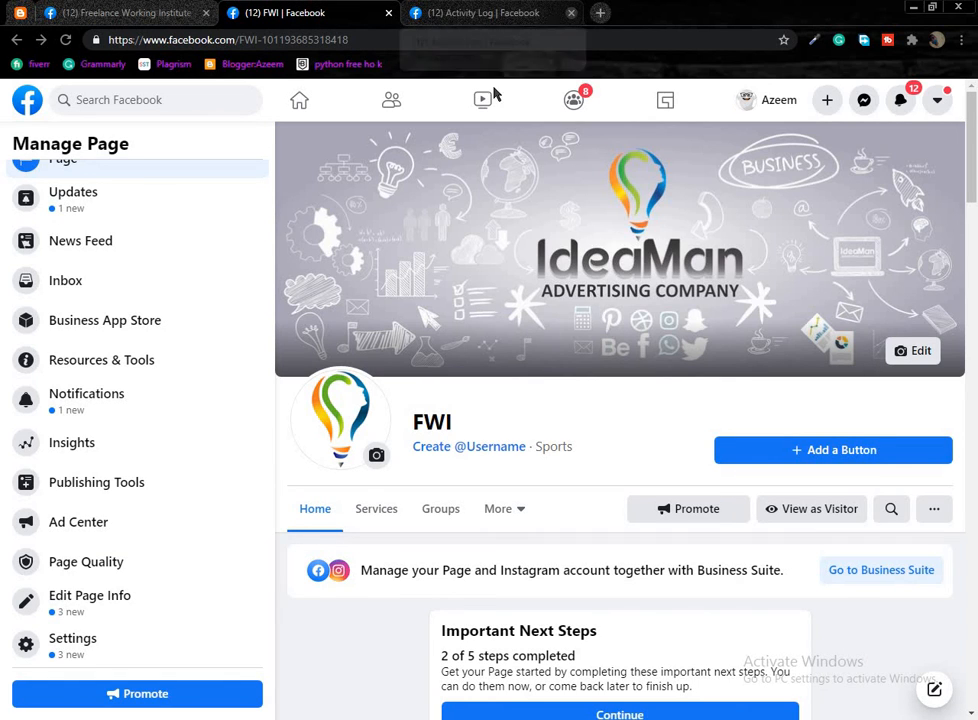
pyautogui.click(65, 40)
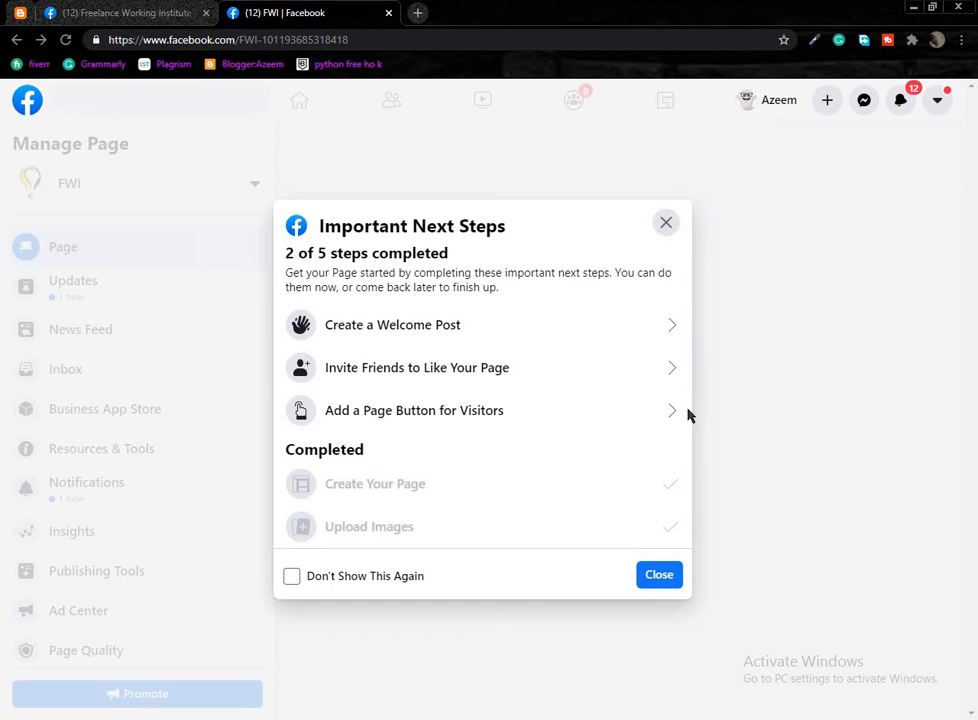
pyautogui.click(666, 223)
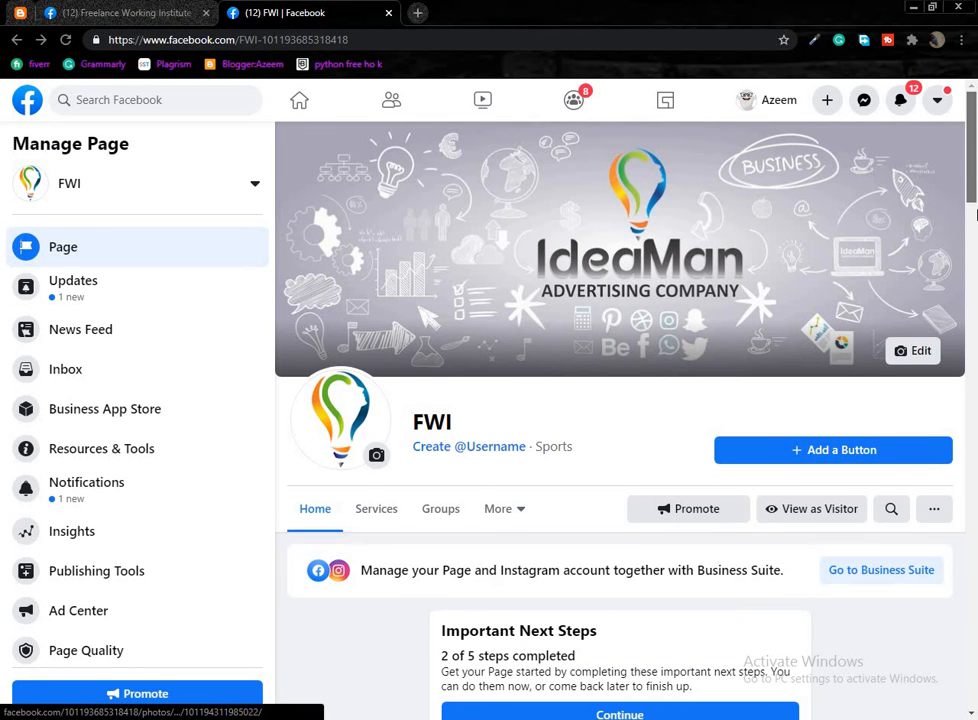
pyautogui.moveTo(969, 195); pyautogui.dragTo(976, 303)
# Expand the Establish Your Page's Identity and Provide Info and Preferences checklist groups.
pyautogui.scroll(-2, 867, 297)
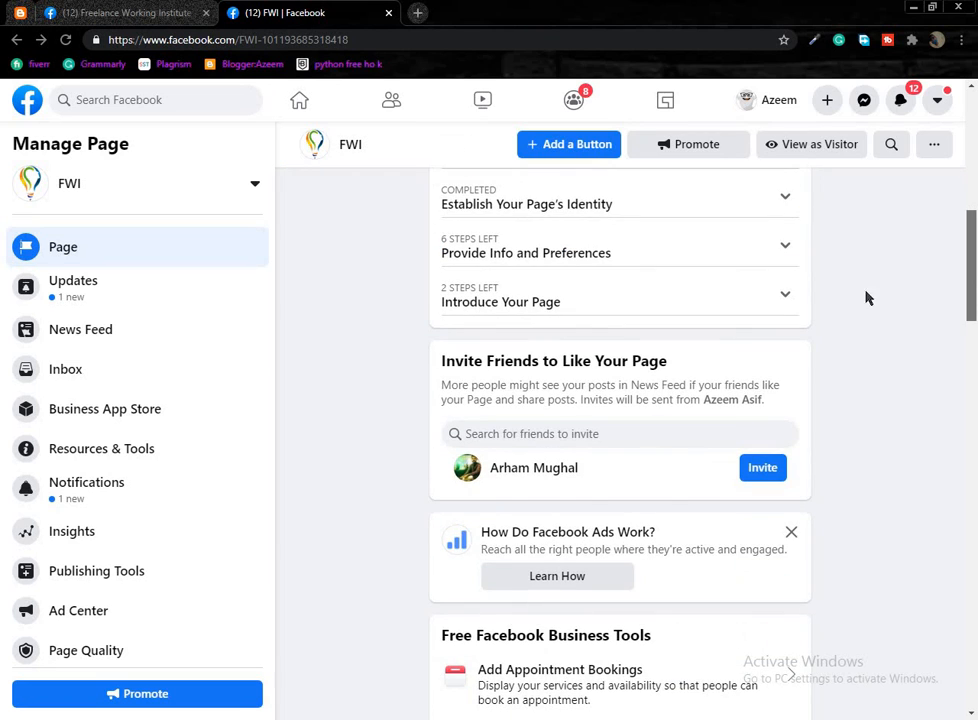
pyautogui.click(773, 225)
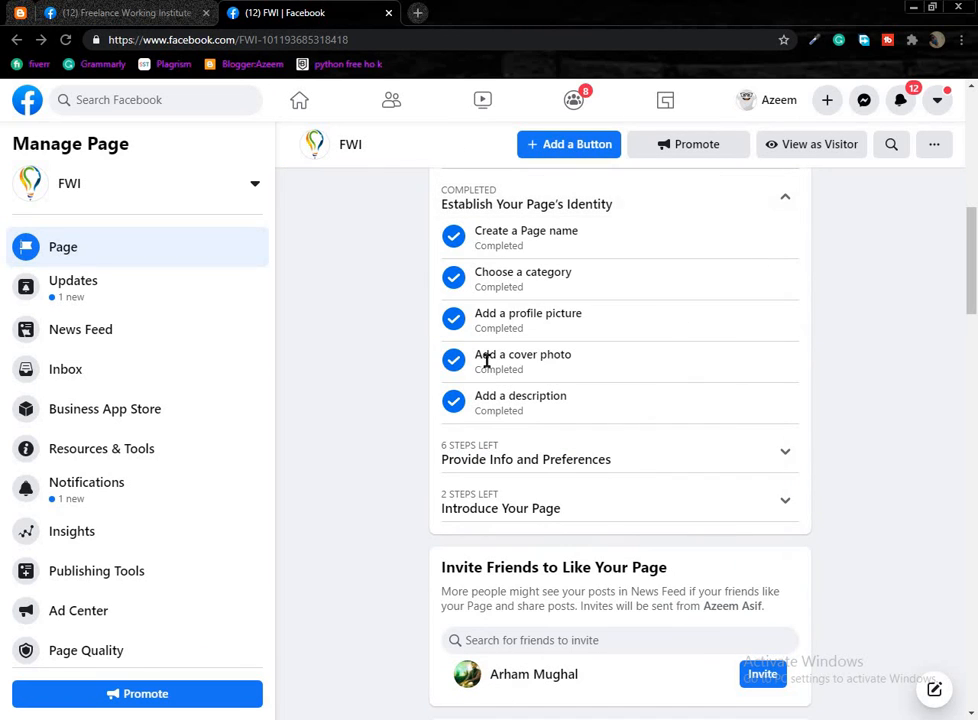
pyautogui.scroll(-1, 720, 440)
pyautogui.click(785, 406)
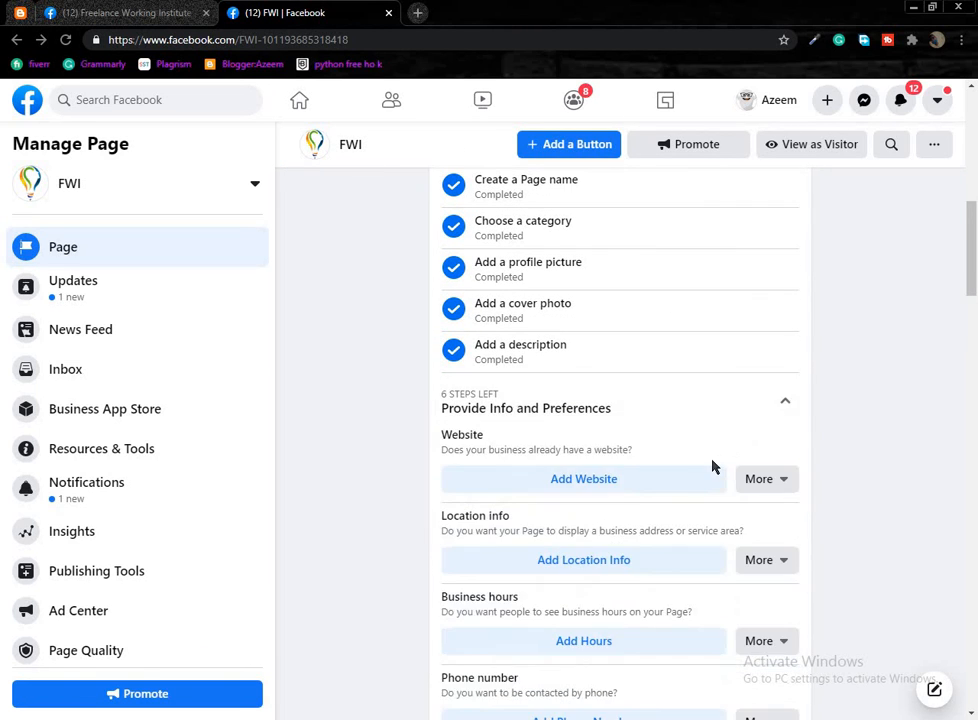
# Scroll down through the FWI page's overview sections.
pyautogui.scroll(-1, 600, 455)
pyautogui.scroll(-1, 651, 373)
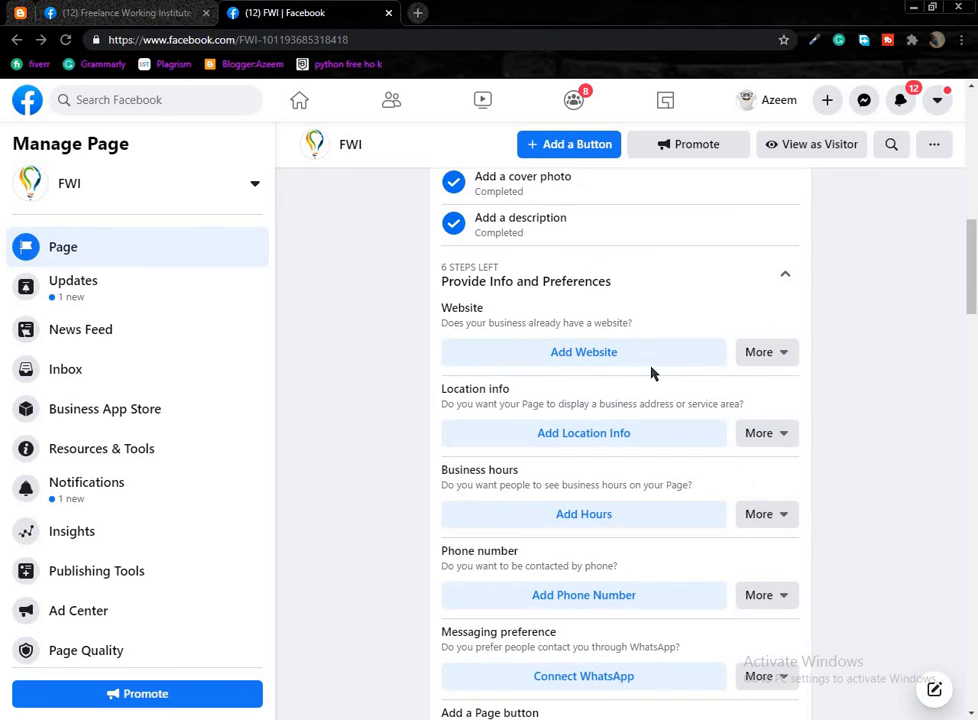
pyautogui.scroll(-3, 967, 425)
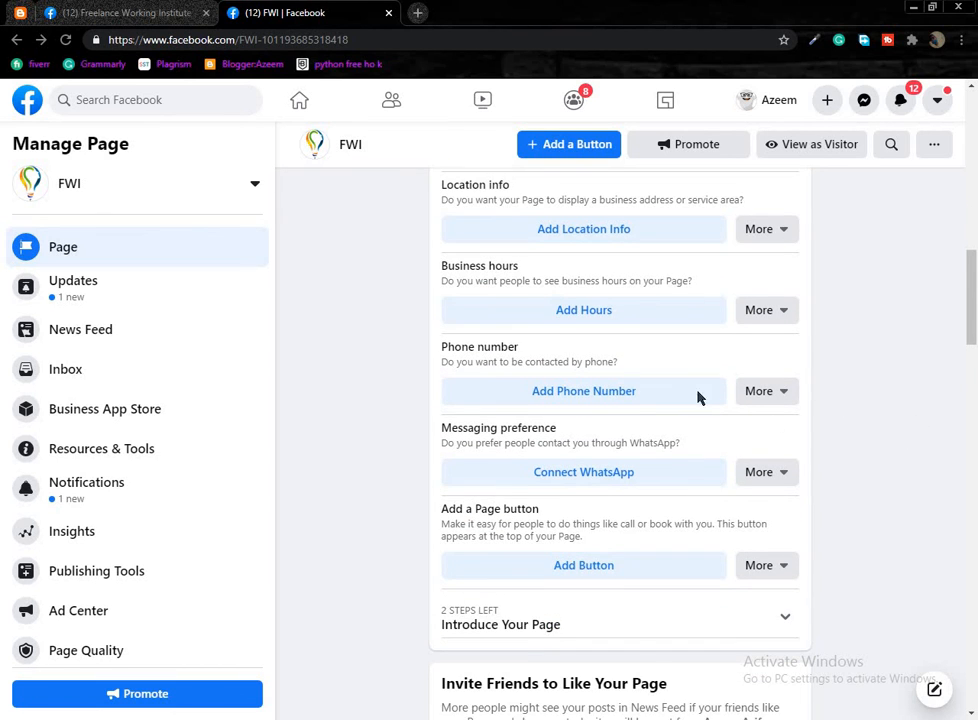
pyautogui.scroll(-3, 698, 398)
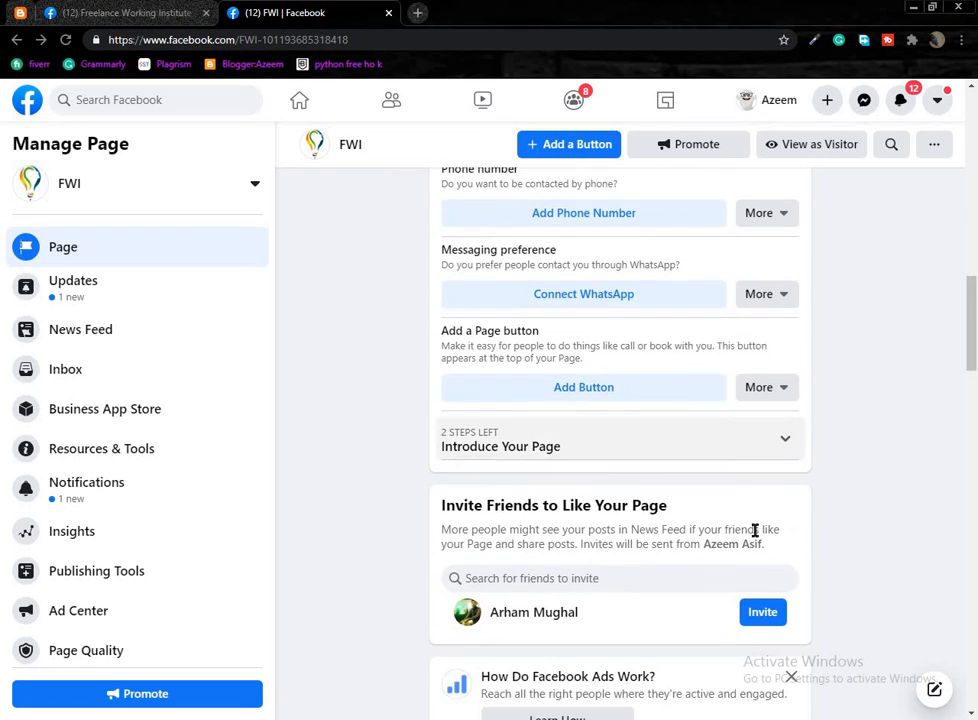
pyautogui.scroll(-6, 755, 530)
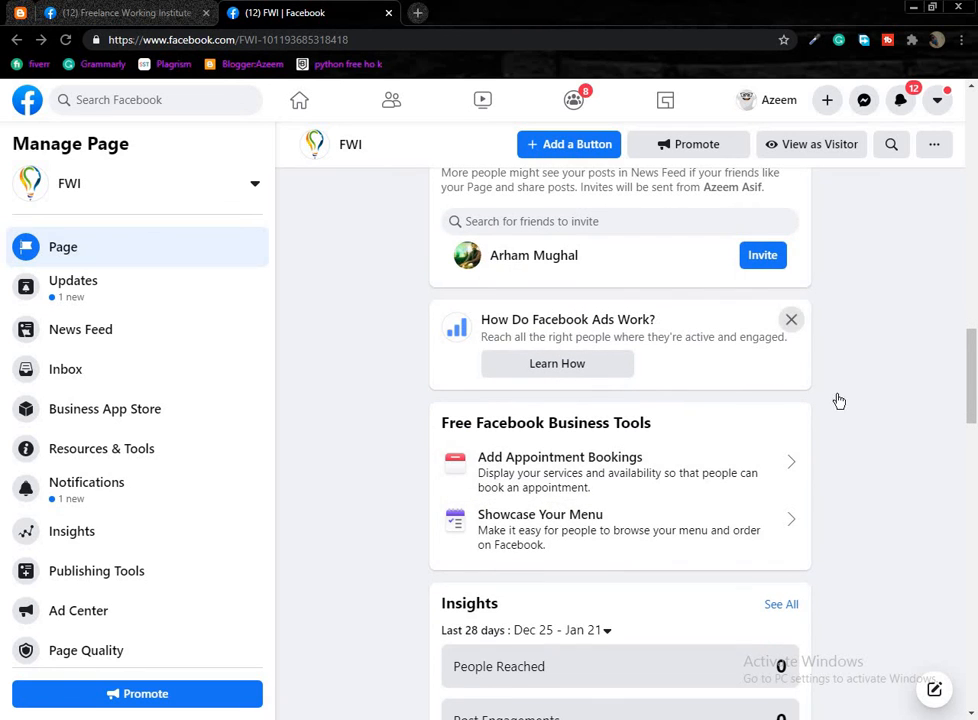
pyautogui.scroll(-6, 839, 401)
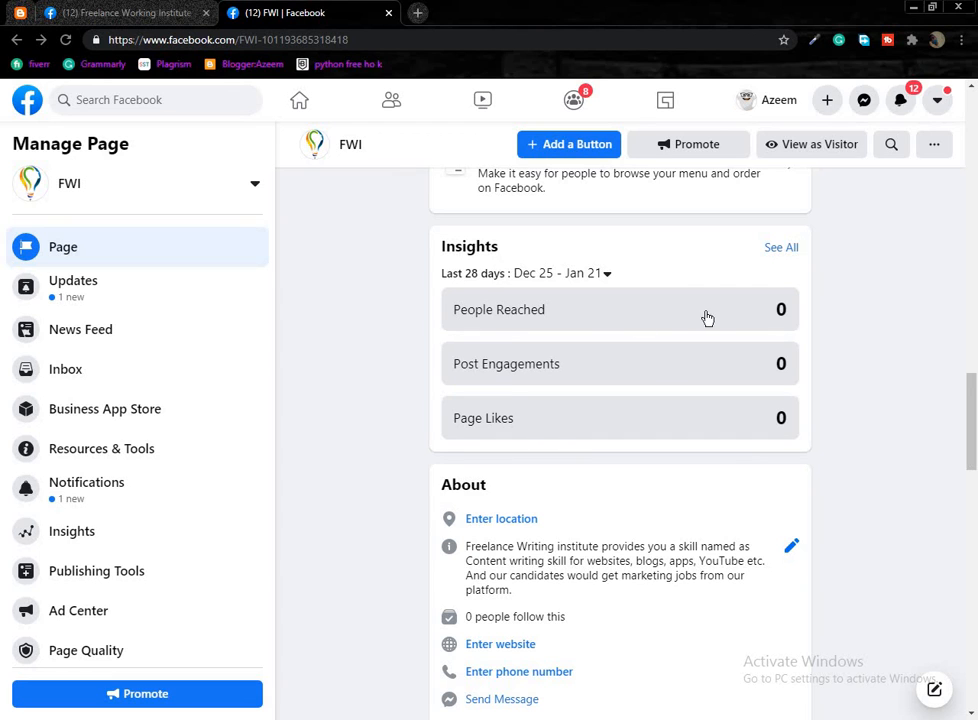
pyautogui.scroll(-3, 645, 472)
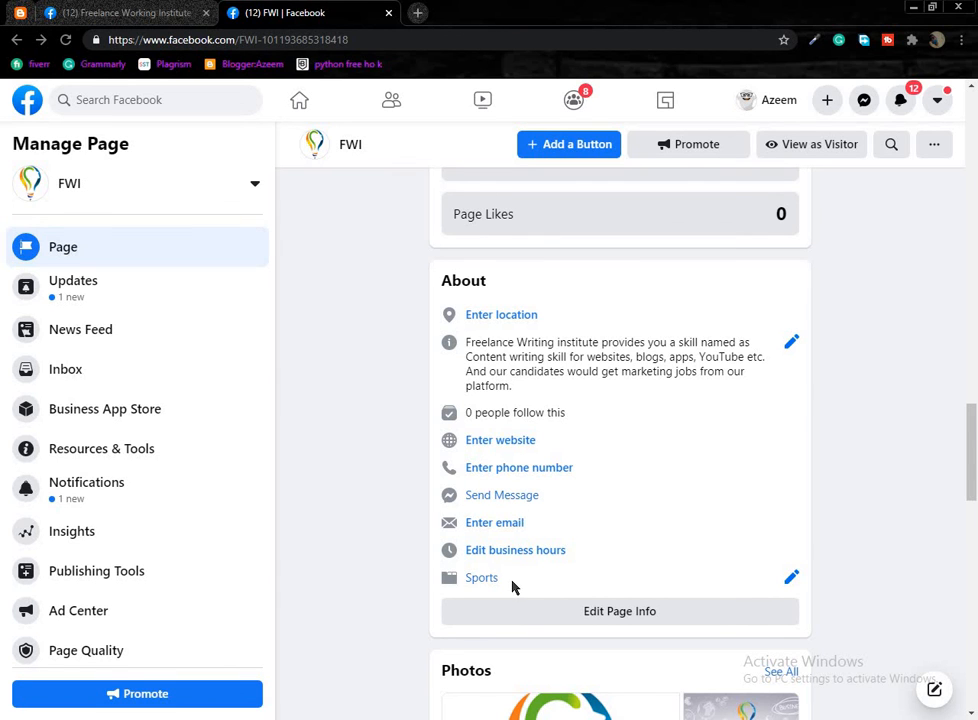
pyautogui.scroll(-4, 530, 560)
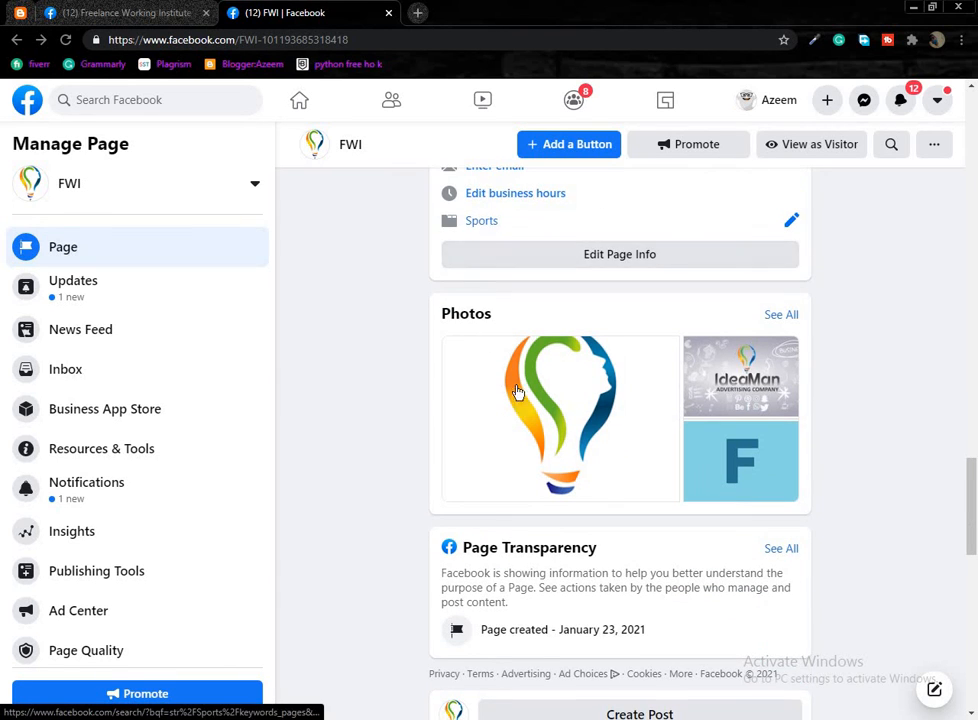
pyautogui.scroll(-5, 526, 535)
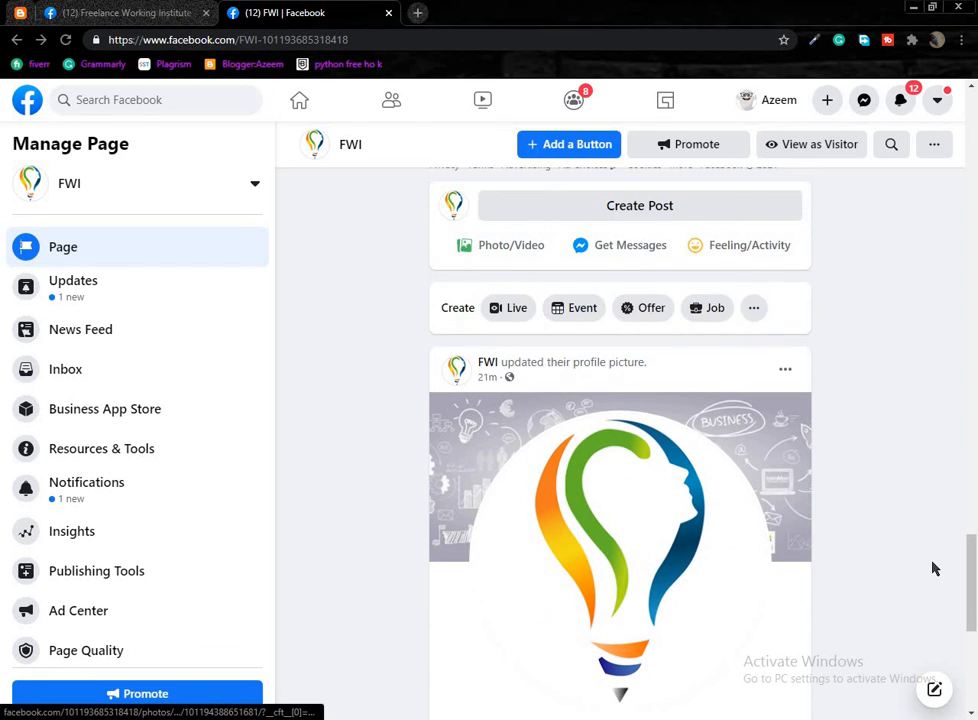
pyautogui.scroll(-4, 731, 443)
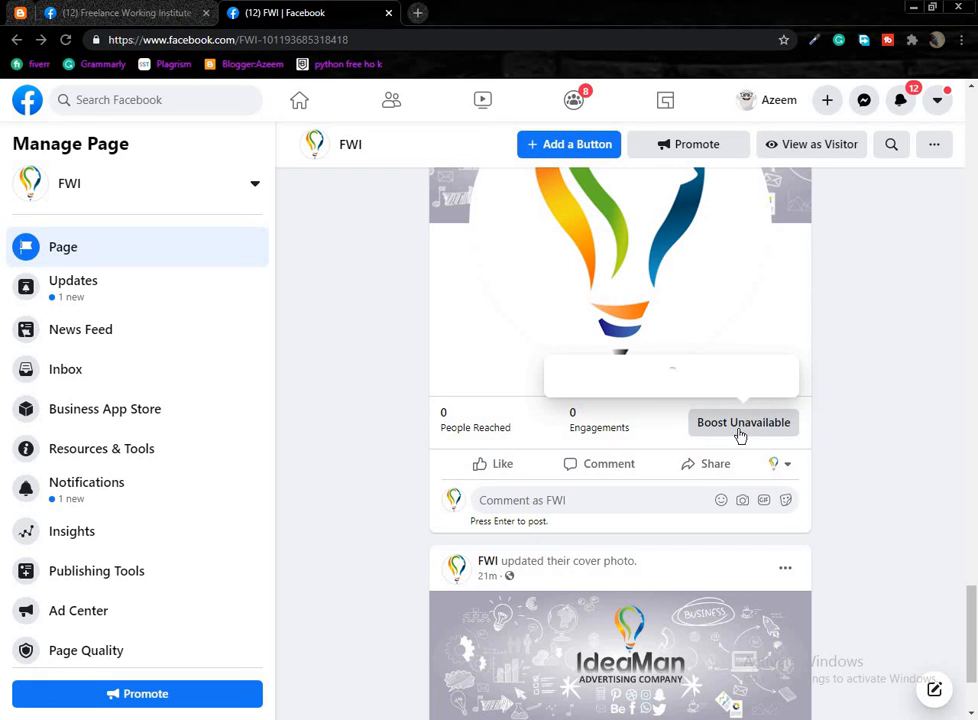
pyautogui.scroll(1, 731, 508)
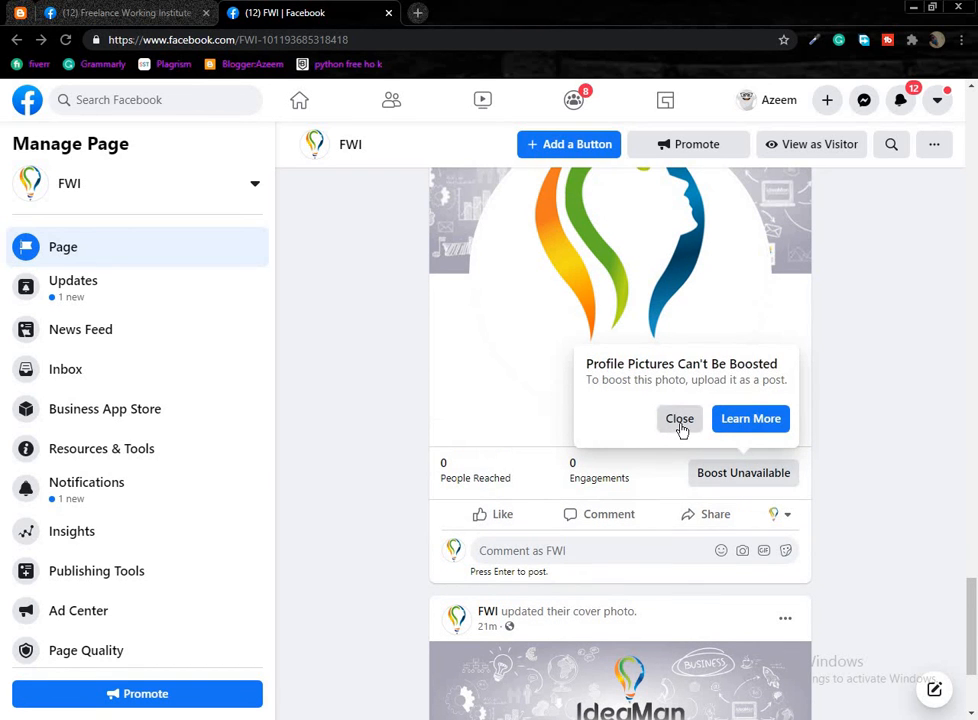
# Dismiss the Profile Pictures Can't Be Boosted notice and look over the username and category line.
pyautogui.click(683, 429)
pyautogui.moveTo(973, 602); pyautogui.dragTo(970, 106)
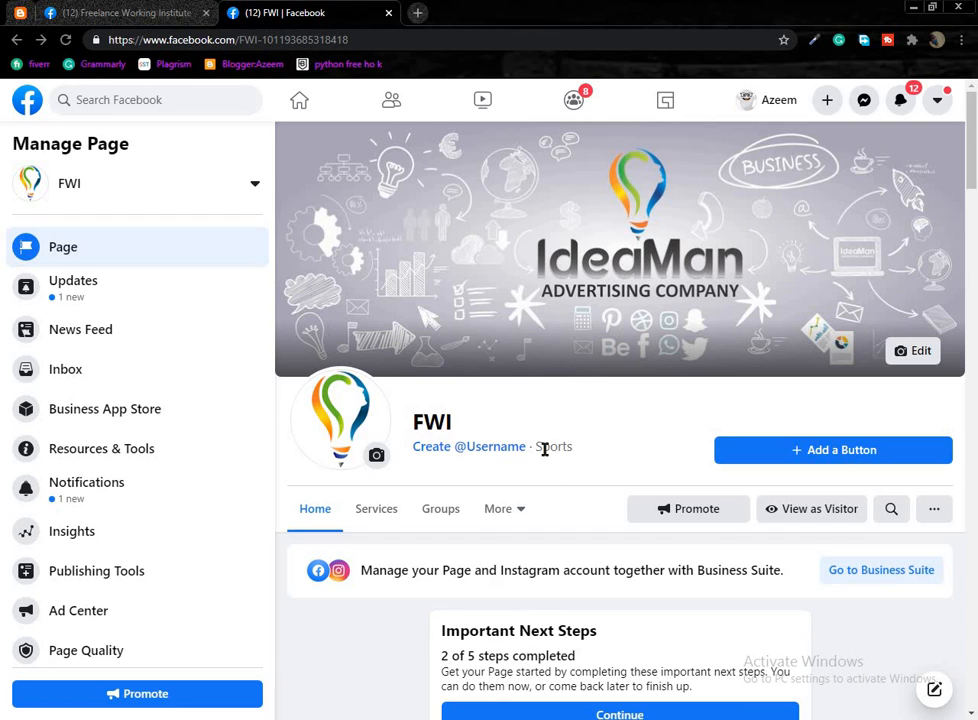
pyautogui.moveTo(597, 454); pyautogui.dragTo(415, 548)
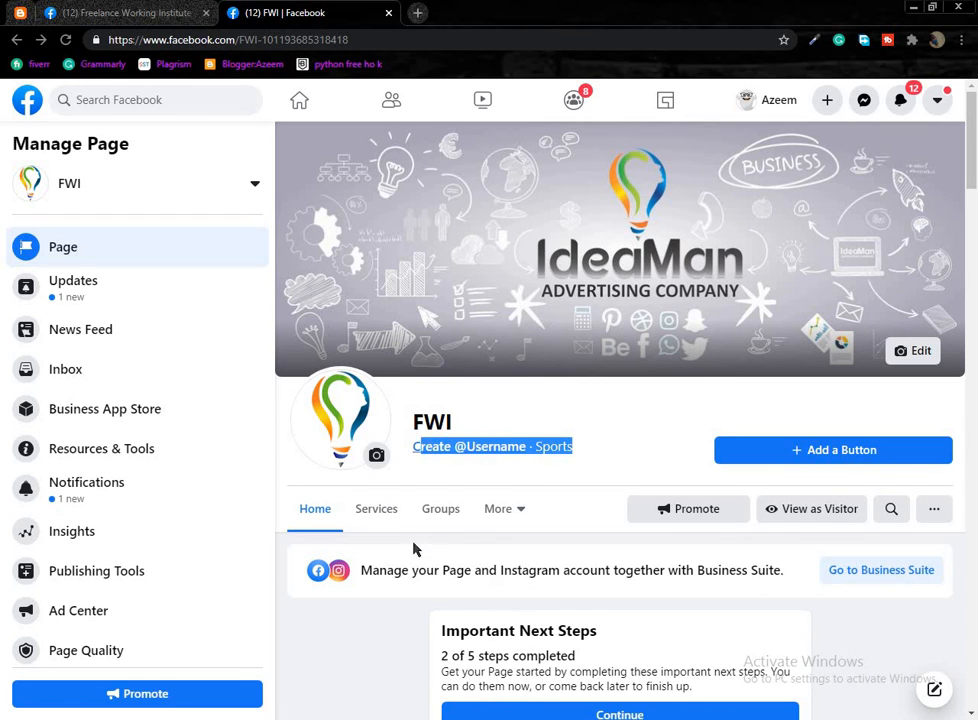
pyautogui.click(372, 631)
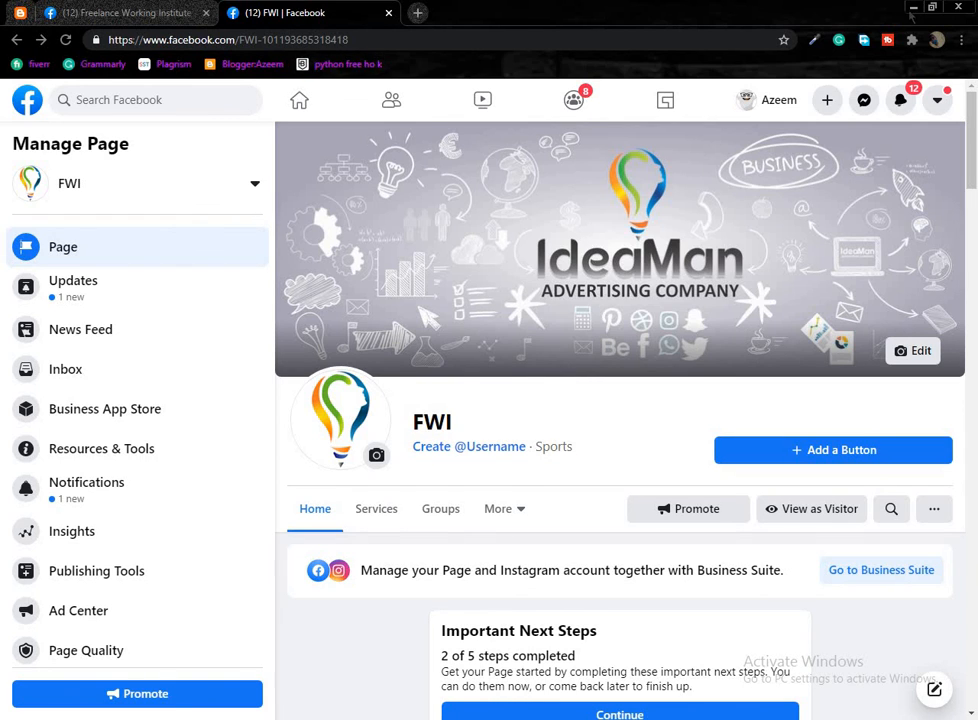
# Minimize Chrome and refresh the Windows desktop.
pyautogui.click(912, 7)
pyautogui.rightClick(262, 166)
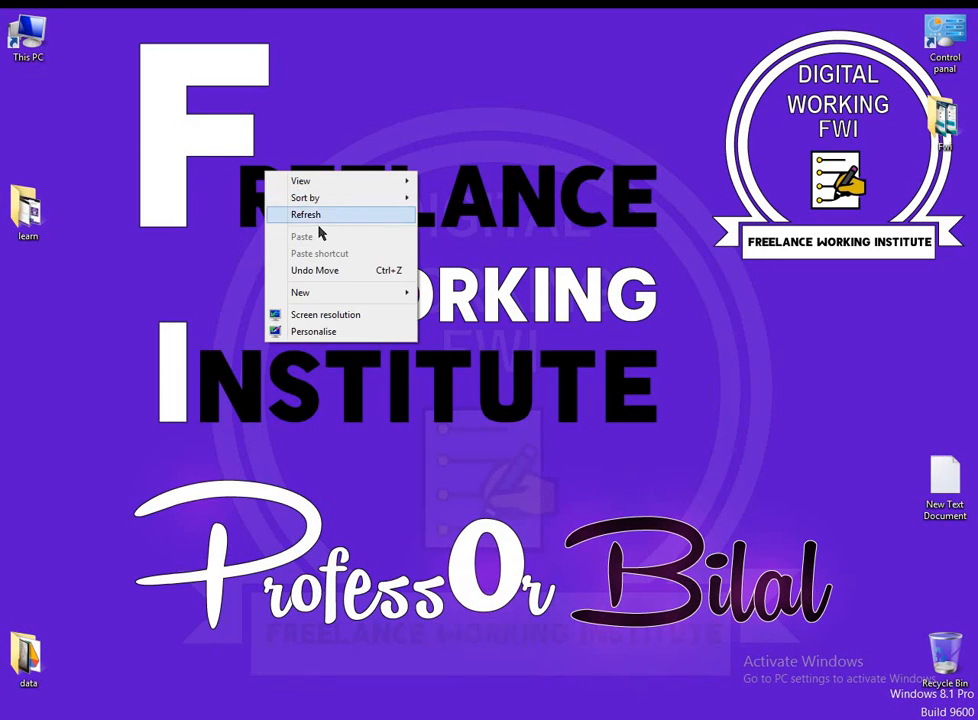
pyautogui.rightClick(320, 159)
pyautogui.click(355, 201)
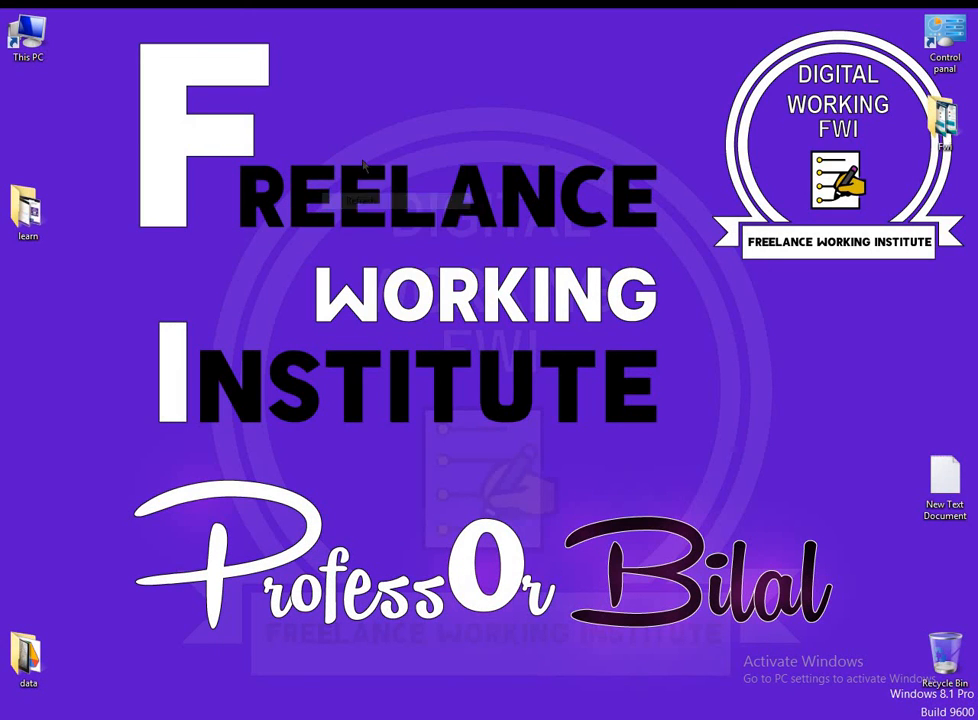